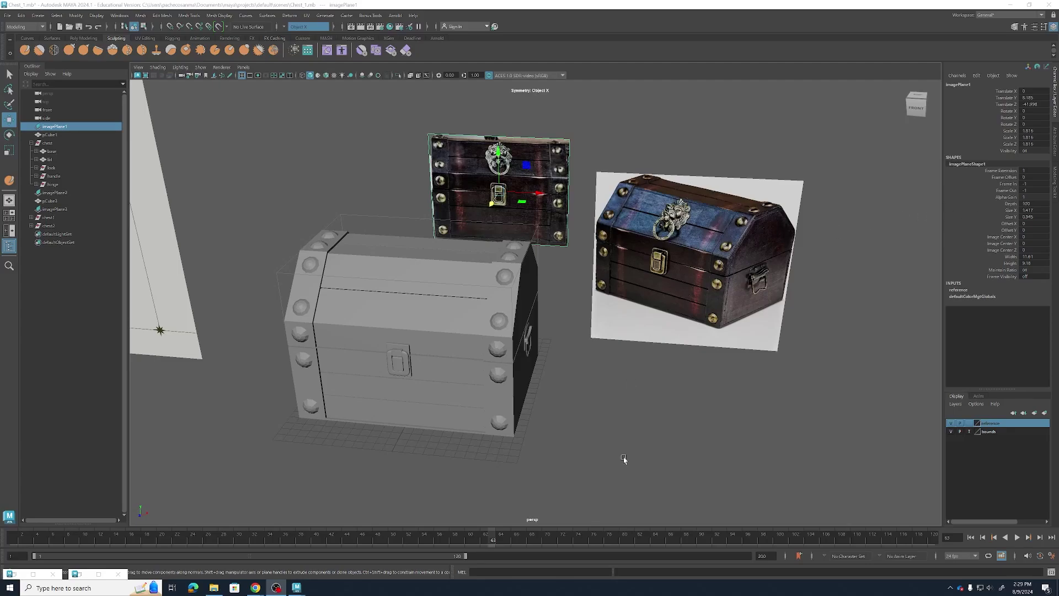
# Set the project to the maya folder inside Principles of Game Design on the My Passport drive, and save the scene
pyautogui.click(607, 421)
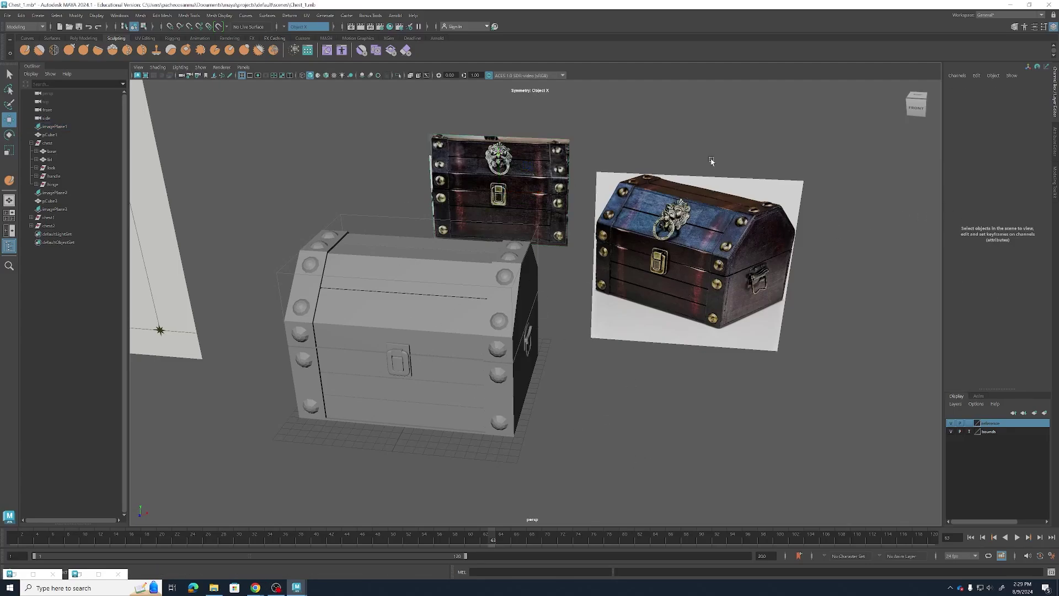
pyautogui.scroll(3, 712, 163)
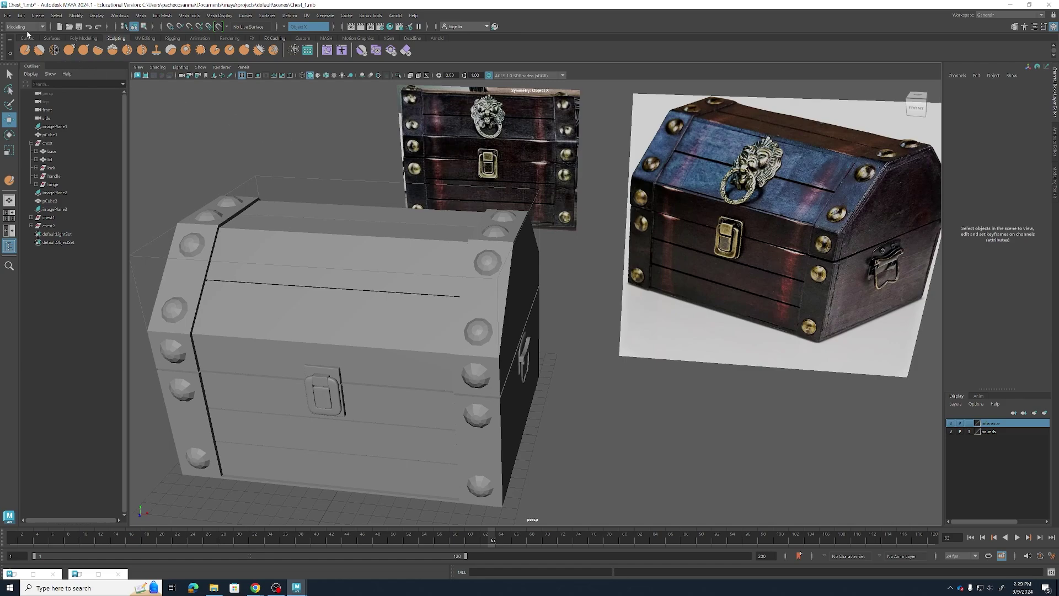
pyautogui.click(8, 14)
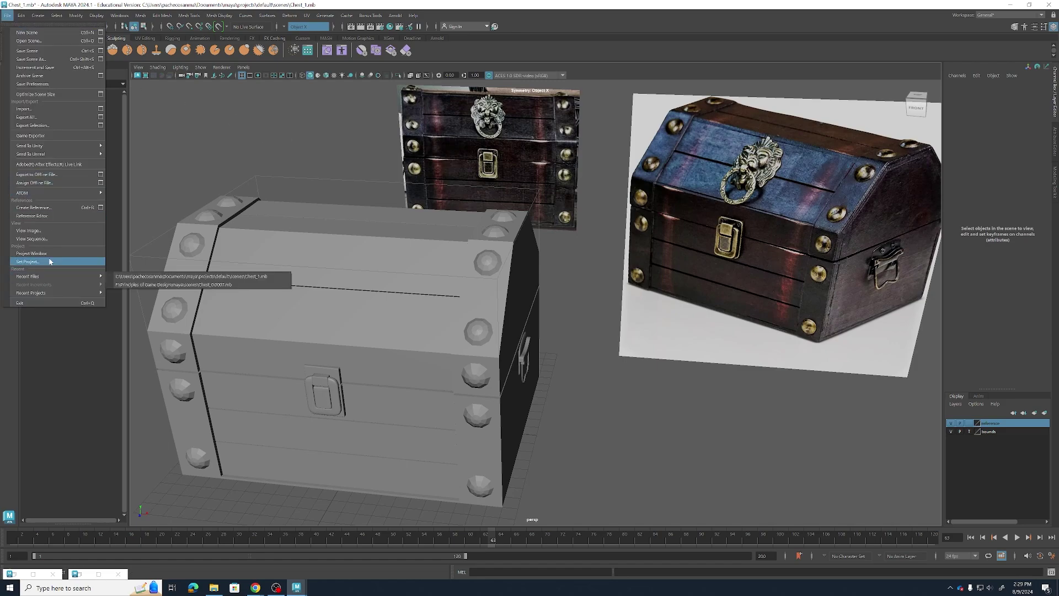
pyautogui.click(30, 261)
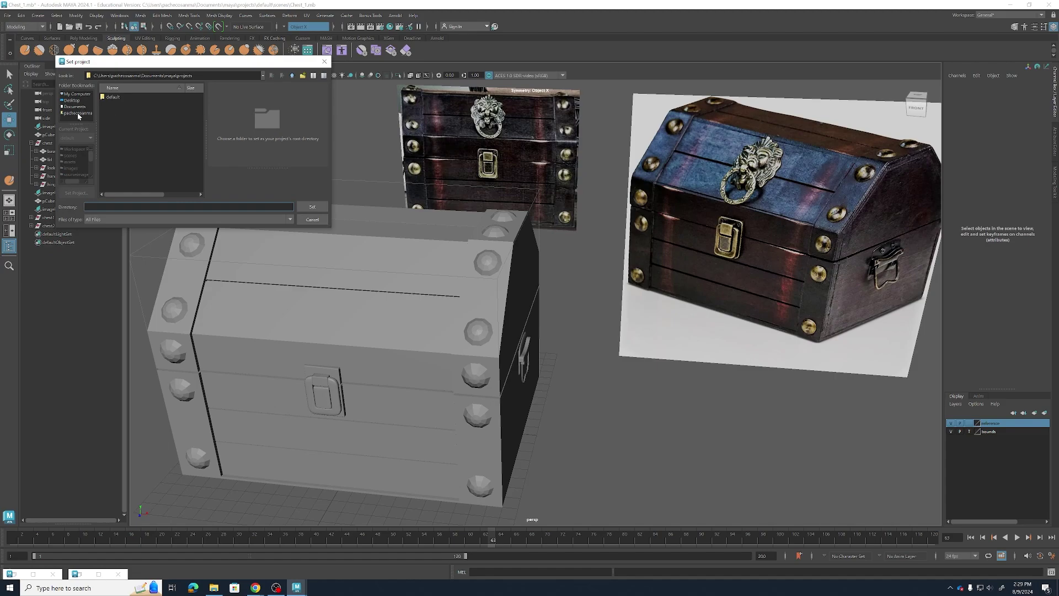
pyautogui.click(79, 94)
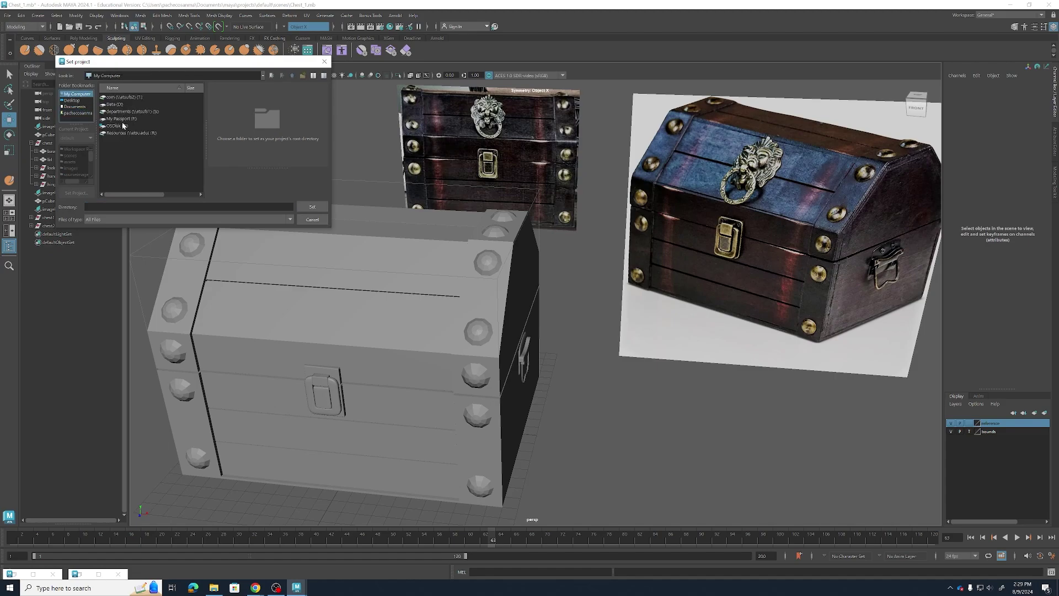
pyautogui.doubleClick(125, 120)
pyautogui.doubleClick(129, 98)
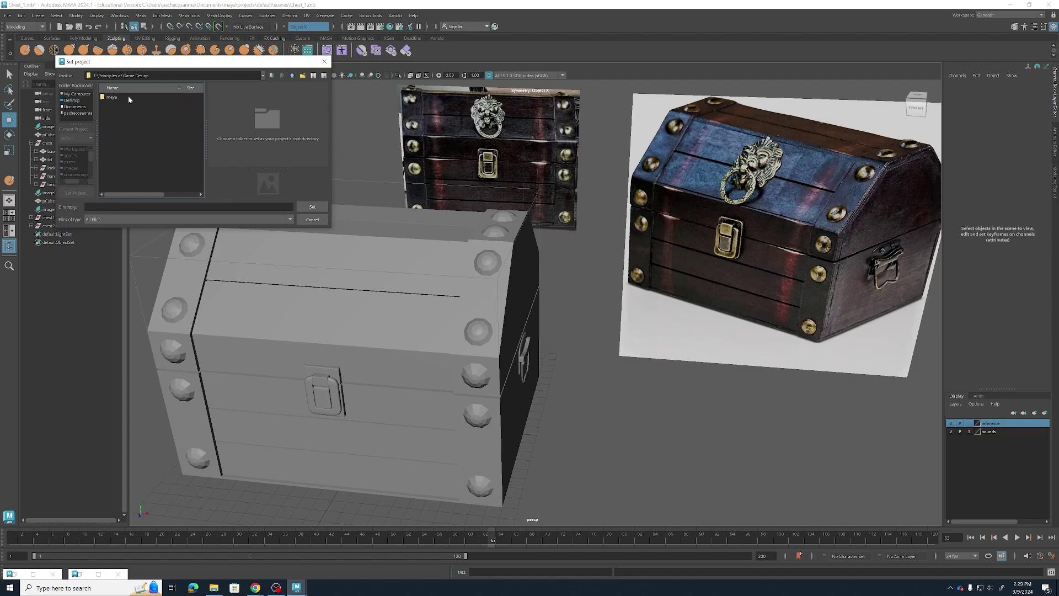
pyautogui.doubleClick(129, 97)
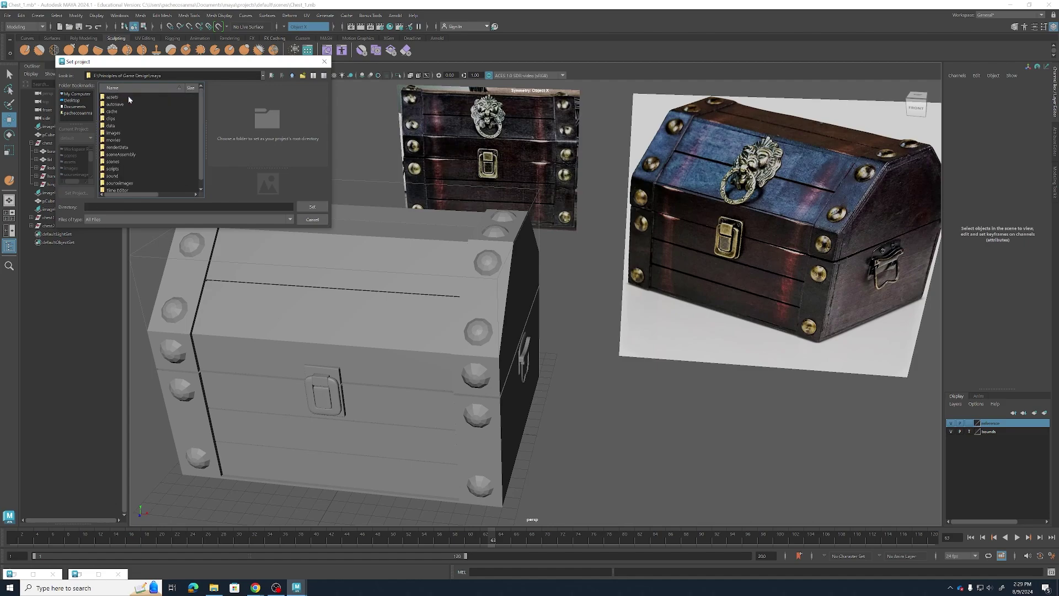
pyautogui.click(316, 206)
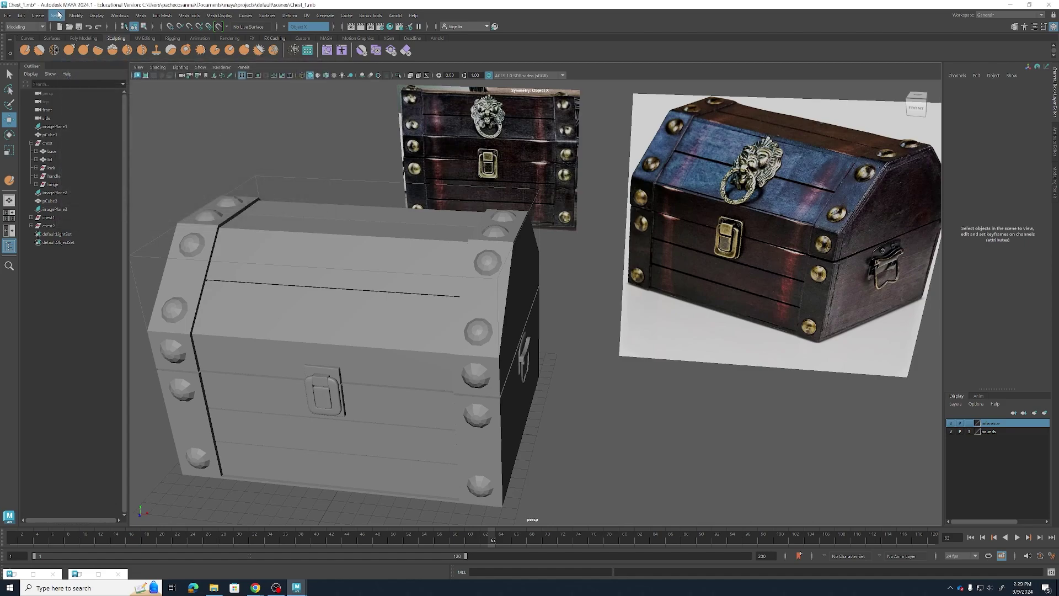
pyautogui.hotkey('ctrl', 's')
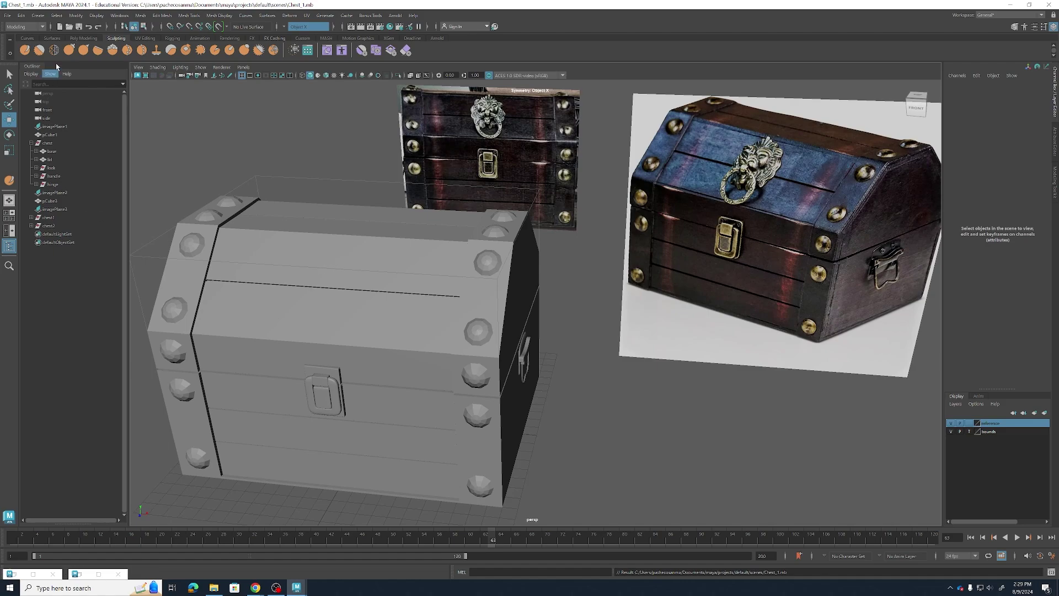
# Create a polygon plane and snap it onto the middle of the chest lid's sloped front face
pyautogui.click(53, 39)
pyautogui.click(83, 38)
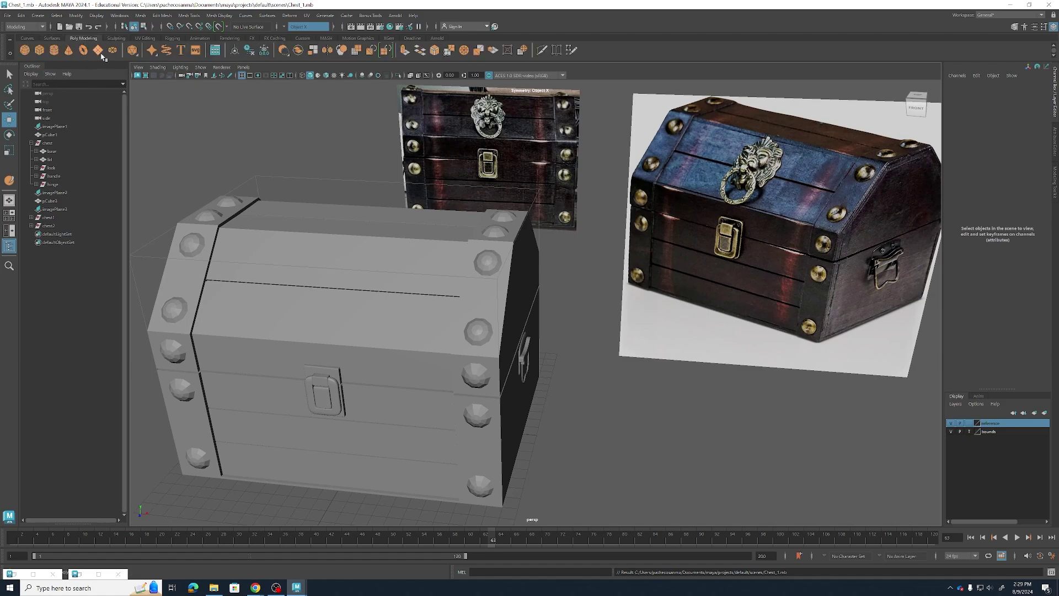
pyautogui.click(98, 51)
pyautogui.scroll(-1, 428, 470)
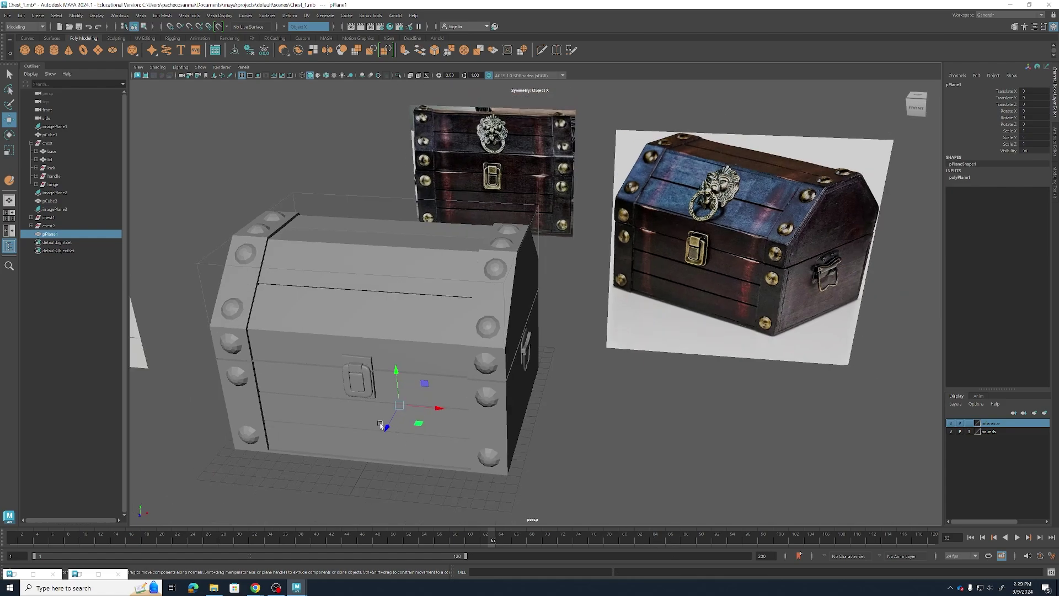
pyautogui.moveTo(399, 371); pyautogui.dragTo(387, 247)
pyautogui.moveTo(376, 291); pyautogui.dragTo(298, 320)
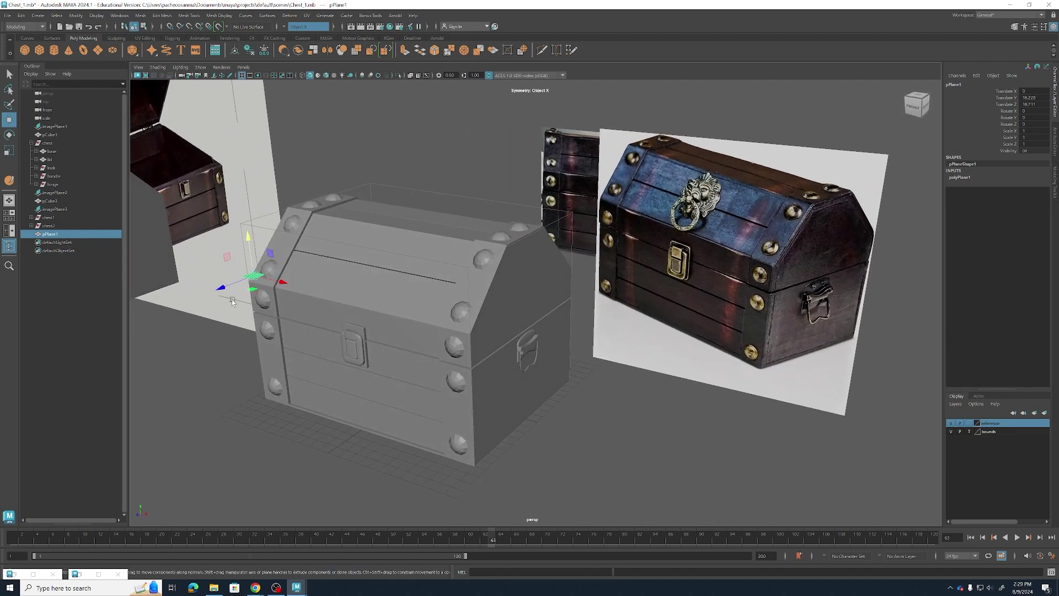
pyautogui.press('v')
pyautogui.moveTo(226, 257); pyautogui.dragTo(368, 266)
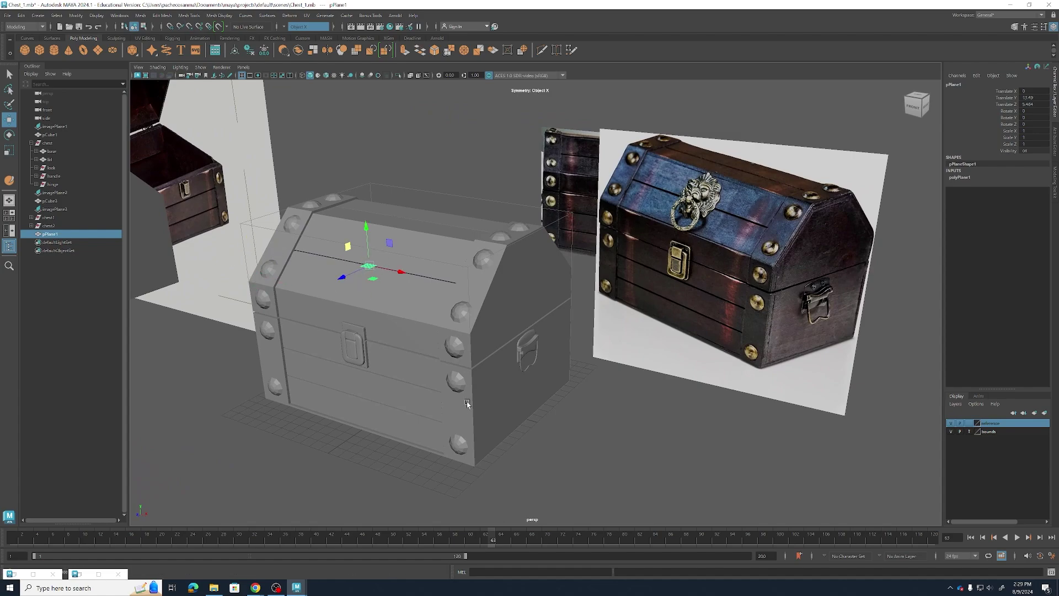
# Tilt the plane about X to match the lid's slope, and scale its width and depth up to cover the slope's height
pyautogui.moveTo(465, 401)
pyautogui.keyDown('alt'); pyautogui.mouseDown()
pyautogui.moveTo(492, 403)
pyautogui.moveTo(481, 396)
pyautogui.mouseUp(); pyautogui.keyUp('alt')
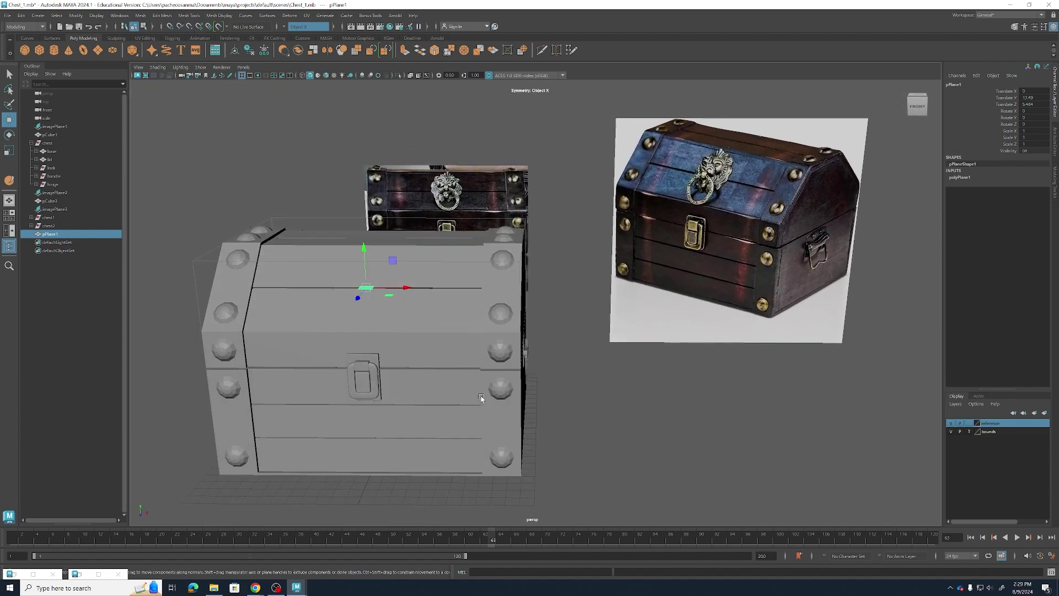
pyautogui.press('e')
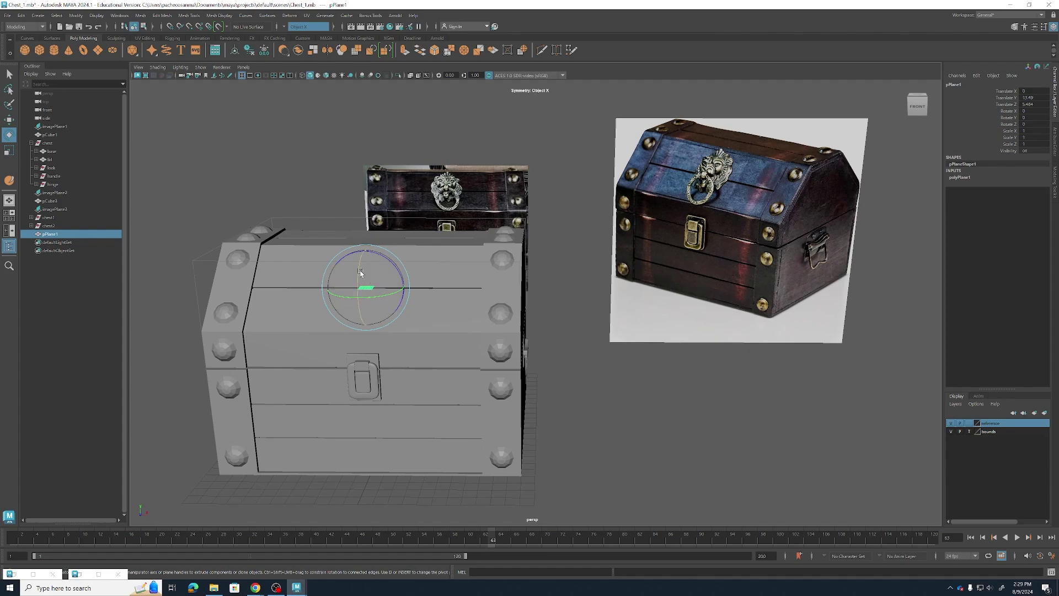
pyautogui.moveTo(360, 271); pyautogui.dragTo(364, 289)
pyautogui.press('r')
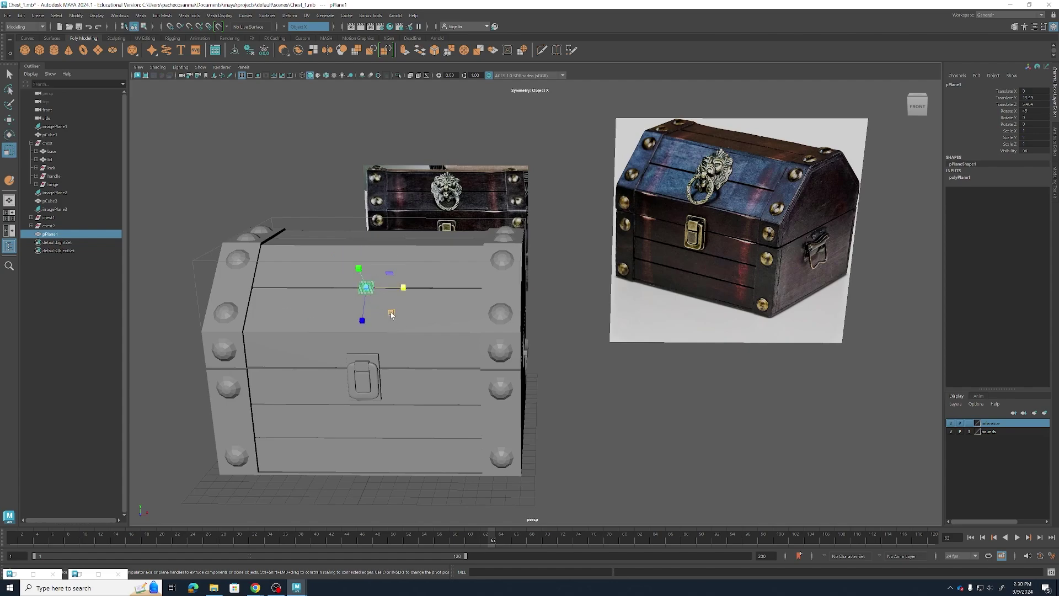
pyautogui.moveTo(391, 312); pyautogui.dragTo(436, 406)
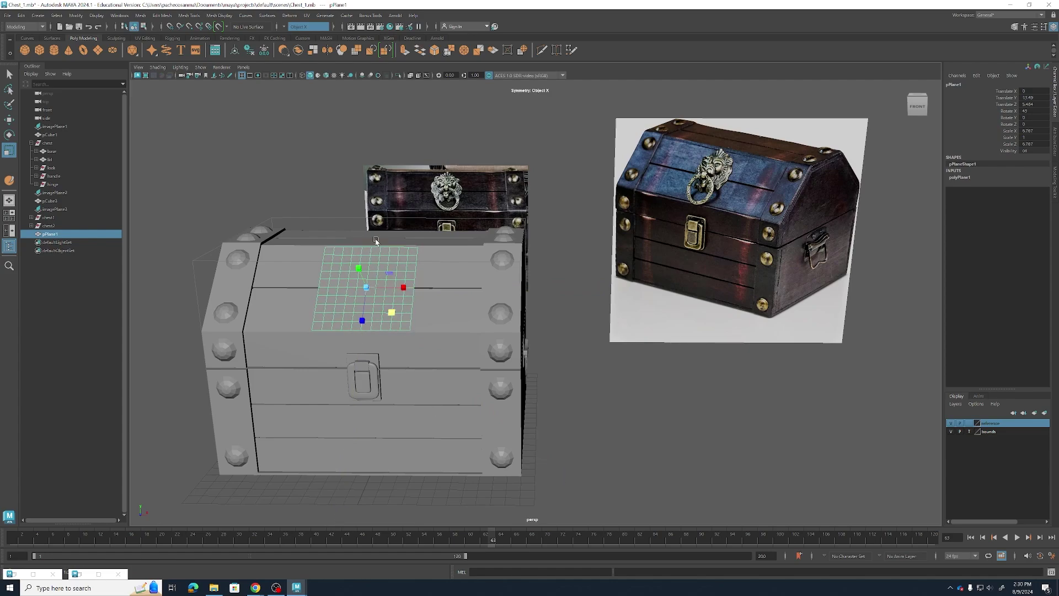
# Set the plane's subdivisions width and subdivisions height to 100 each
pyautogui.click(984, 179)
pyautogui.click(1026, 203)
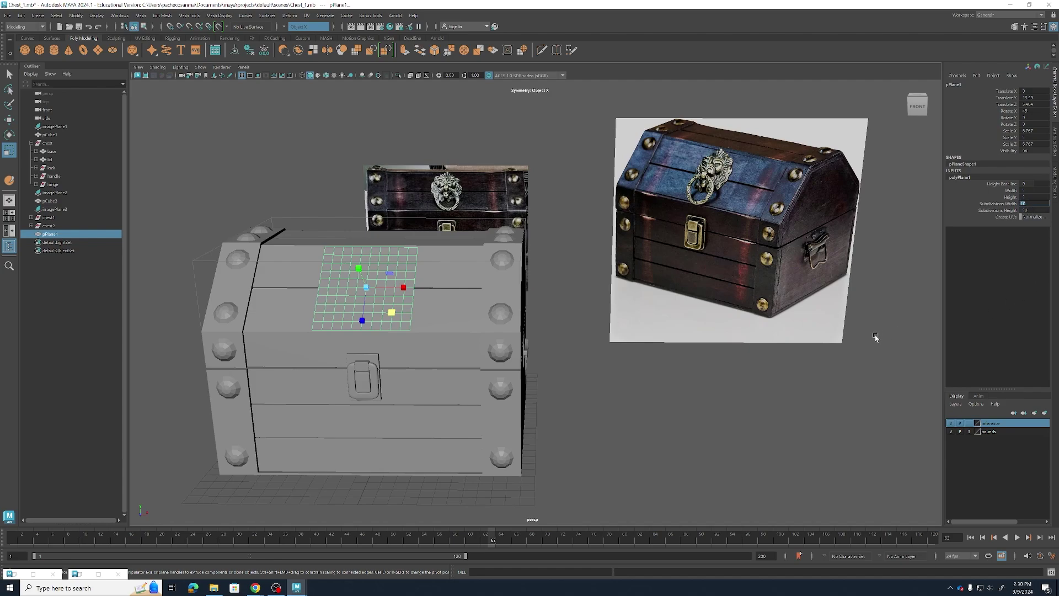
pyautogui.press('Tab')
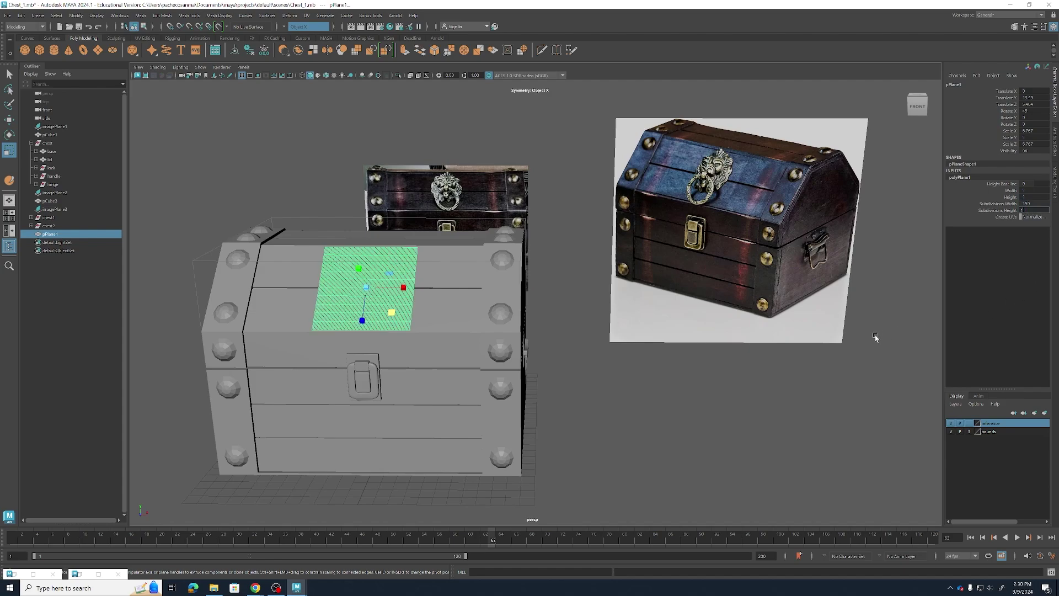
pyautogui.press('Return')
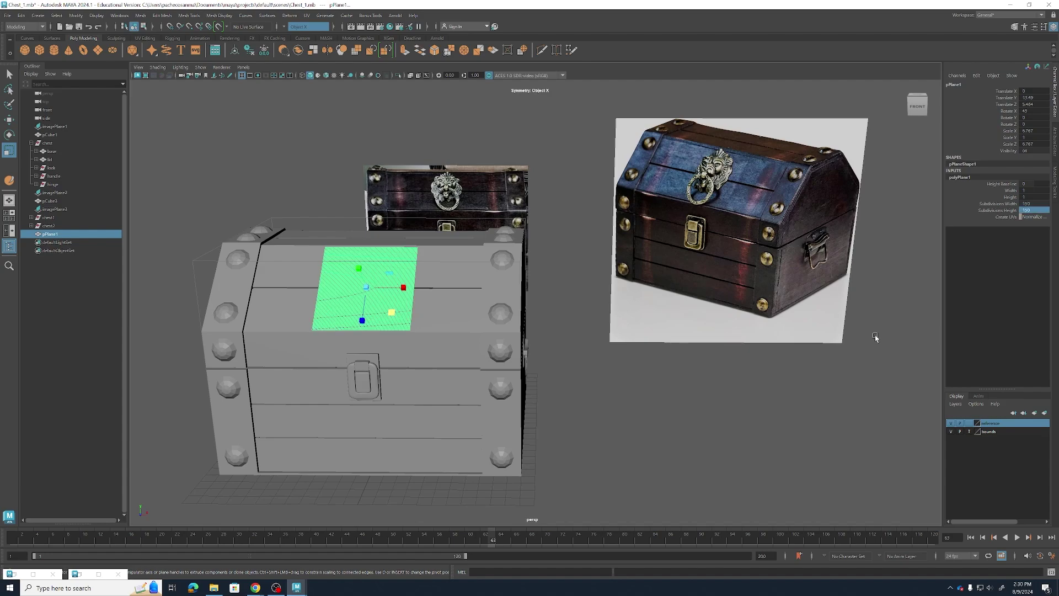
pyautogui.scroll(2, 330, 325)
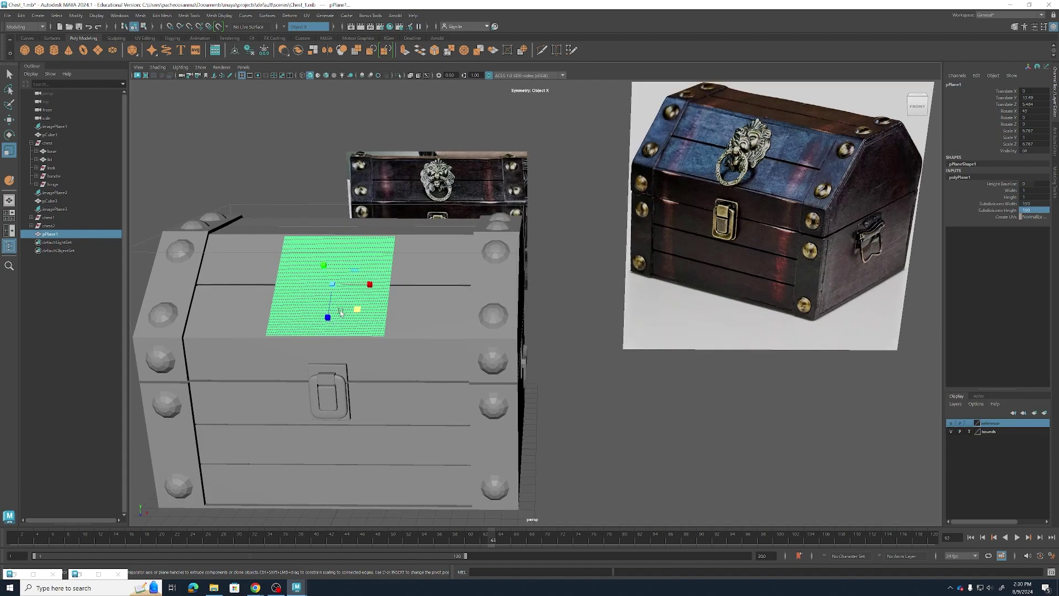
pyautogui.scroll(-1, 330, 325)
pyautogui.scroll(-1, 320, 285)
pyautogui.scroll(3, 320, 284)
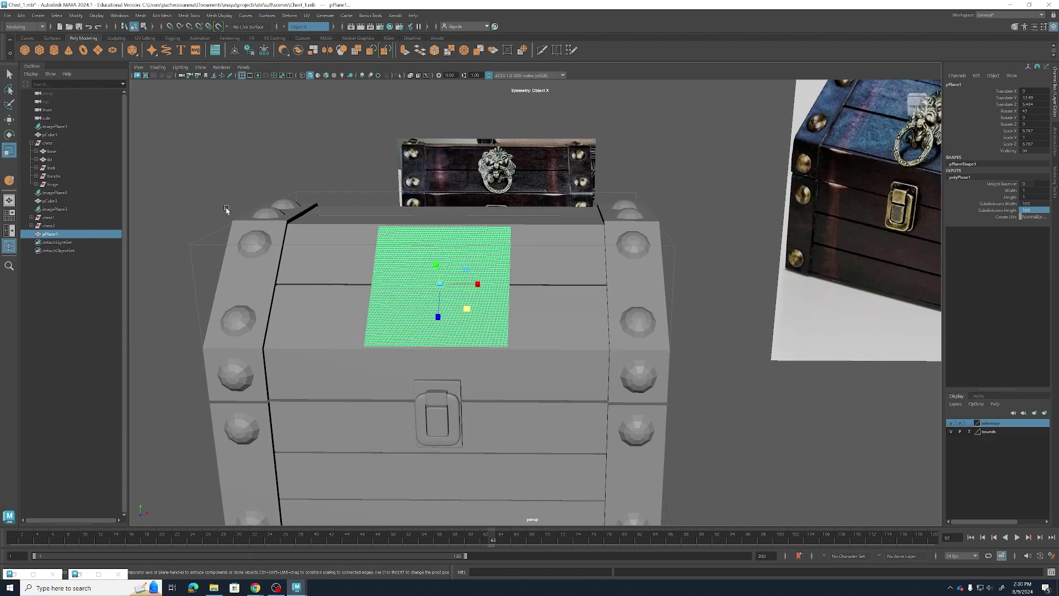
# Activate the Sculpt tool on the subdivided plane
pyautogui.press('w')
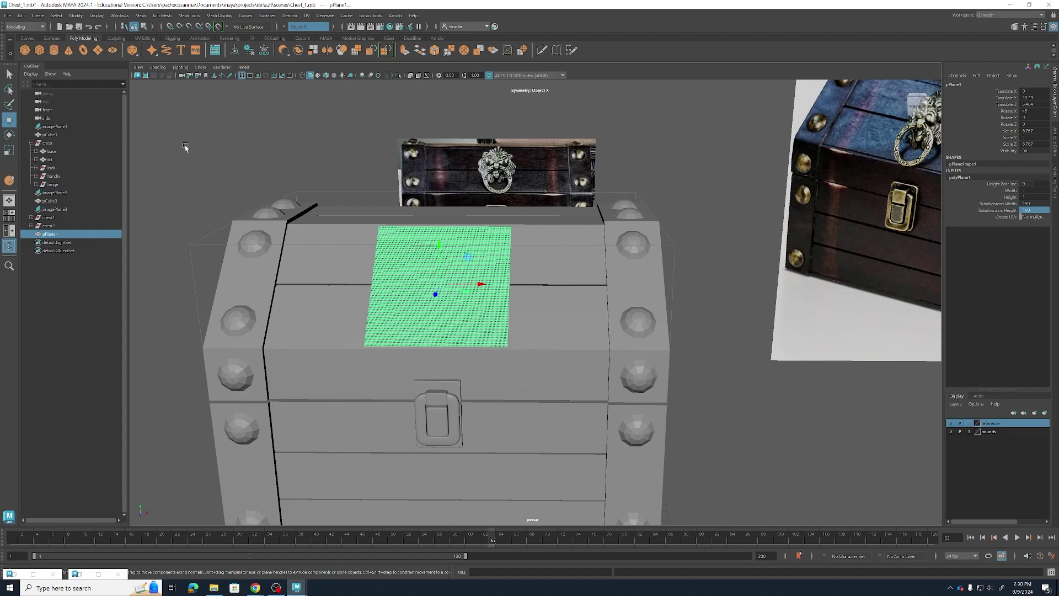
pyautogui.click(116, 38)
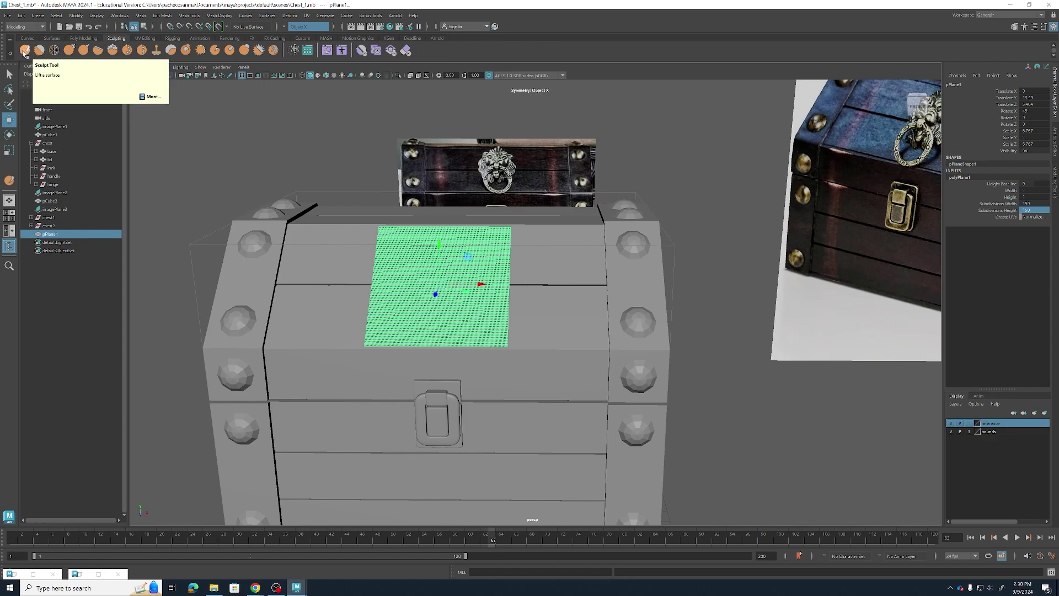
pyautogui.click(25, 51)
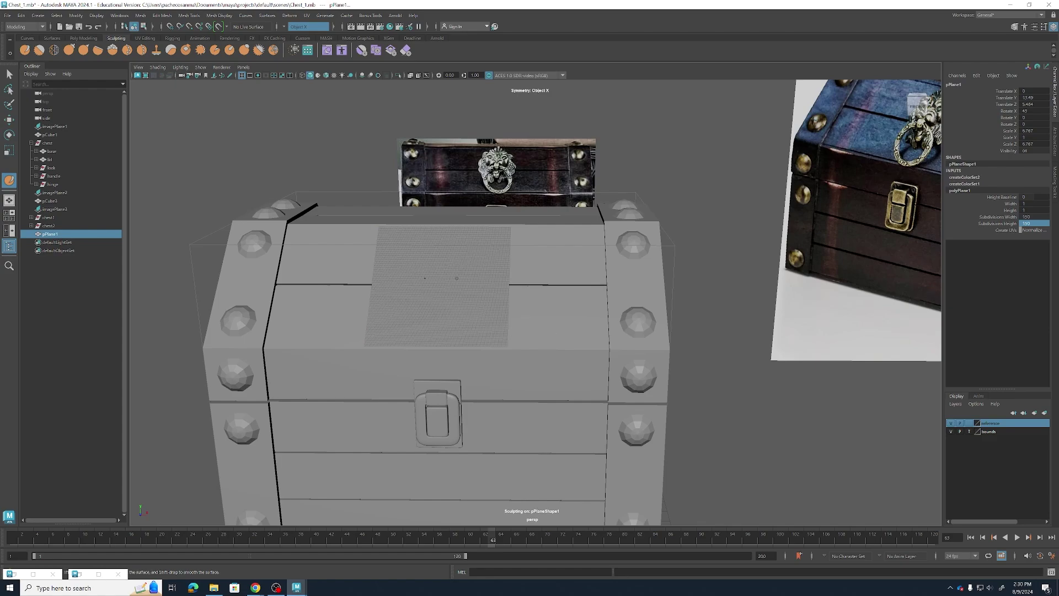
# Try raising the middle of the plane with sculpt strokes under Object X symmetry, and undo them
pyautogui.scroll(2, 425, 278)
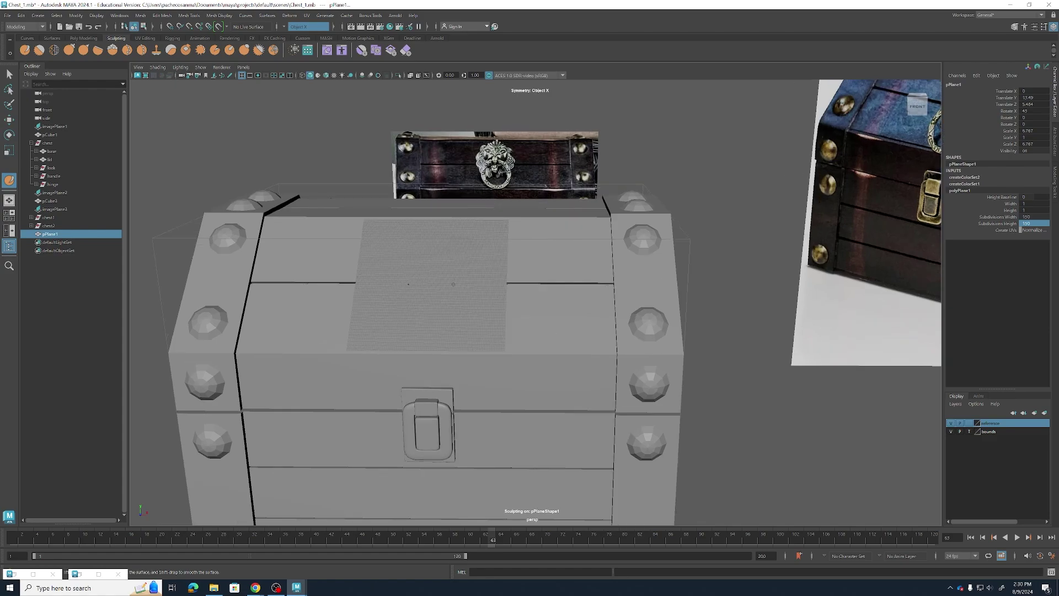
pyautogui.moveTo(453, 284)
pyautogui.mouseDown()
pyautogui.moveTo(737, 284)
pyautogui.moveTo(459, 285)
pyautogui.moveTo(505, 284)
pyautogui.mouseUp()
pyautogui.moveTo(454, 280)
pyautogui.mouseDown()
pyautogui.moveTo(441, 285)
pyautogui.moveTo(458, 265)
pyautogui.mouseUp()
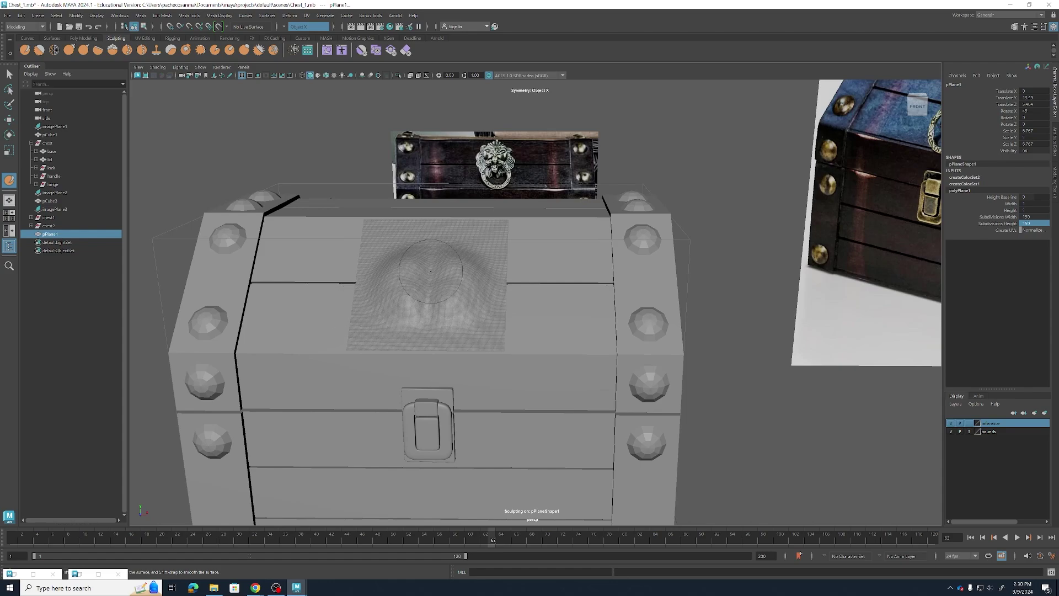
pyautogui.hotkey('ctrl', 'z')
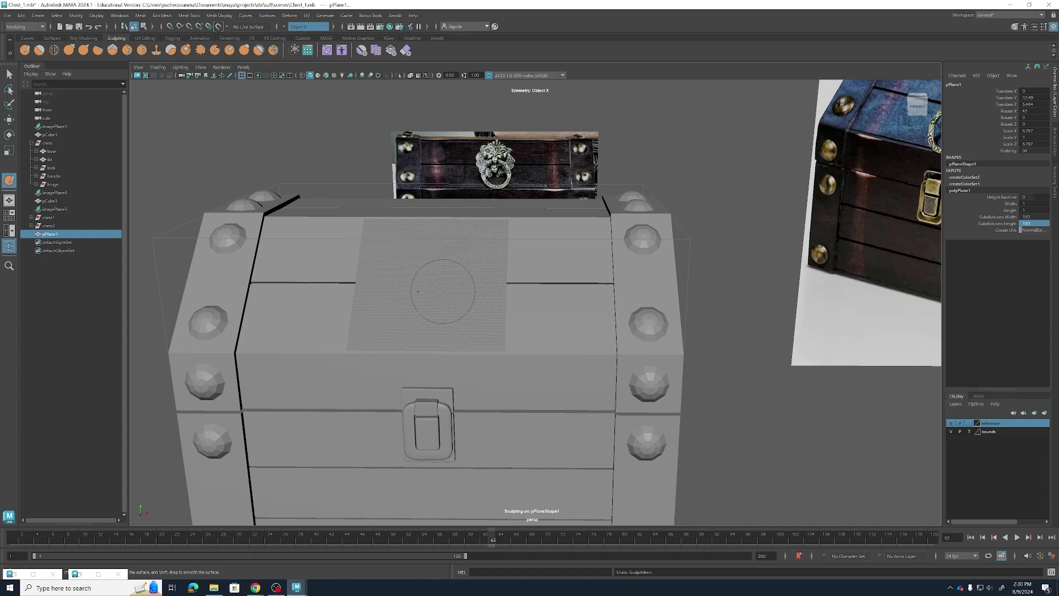
# Try a sculpt stroke on the plane with symmetry off, undo it, and restore Object X symmetry
pyautogui.click(286, 29)
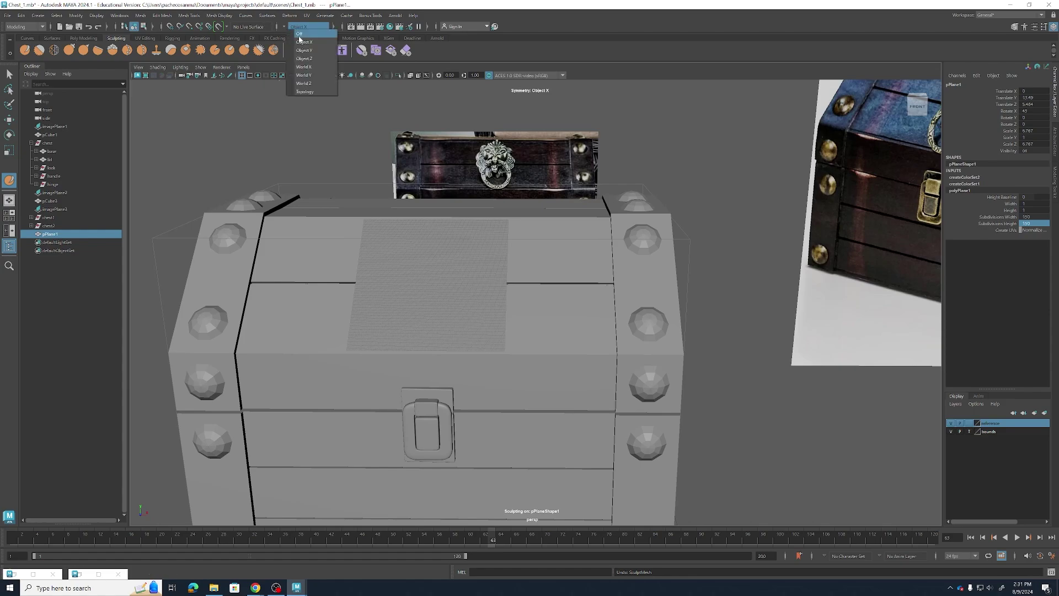
pyautogui.click(301, 39)
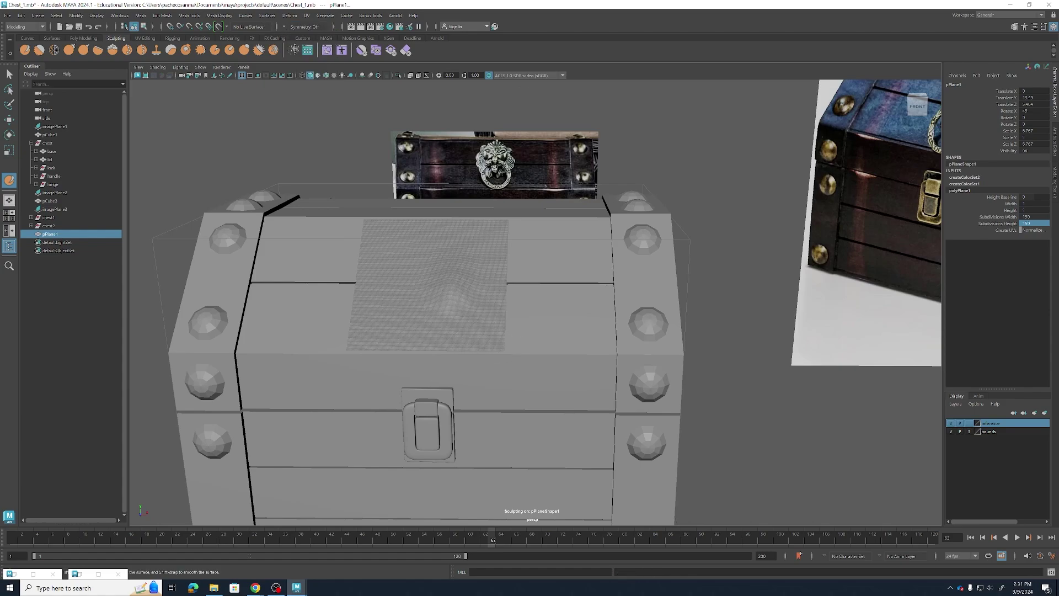
pyautogui.moveTo(448, 298); pyautogui.dragTo(444, 298)
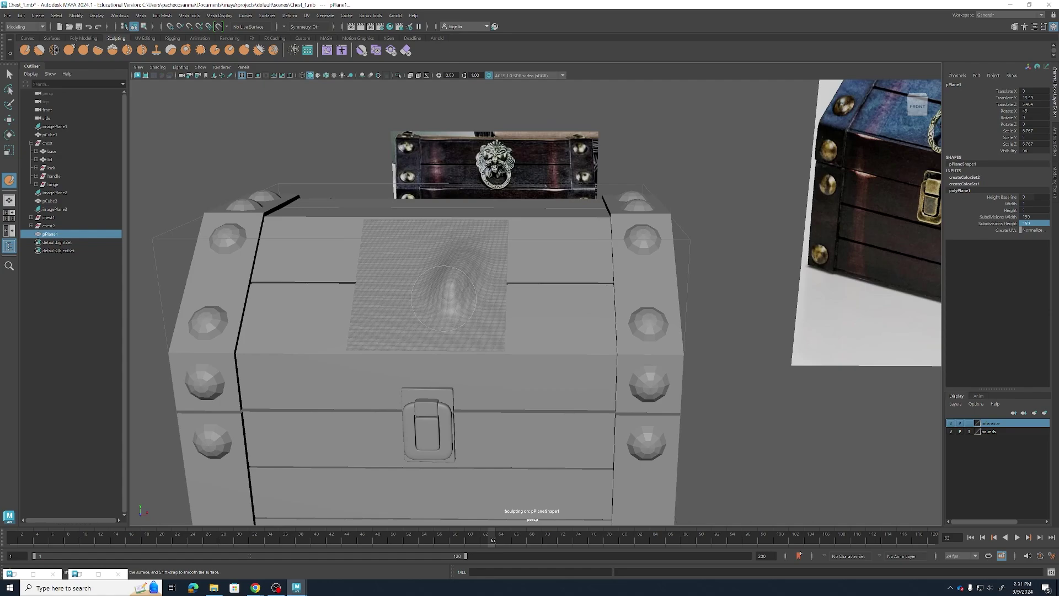
pyautogui.hotkey('ctrl', 'z')
pyautogui.click(284, 27)
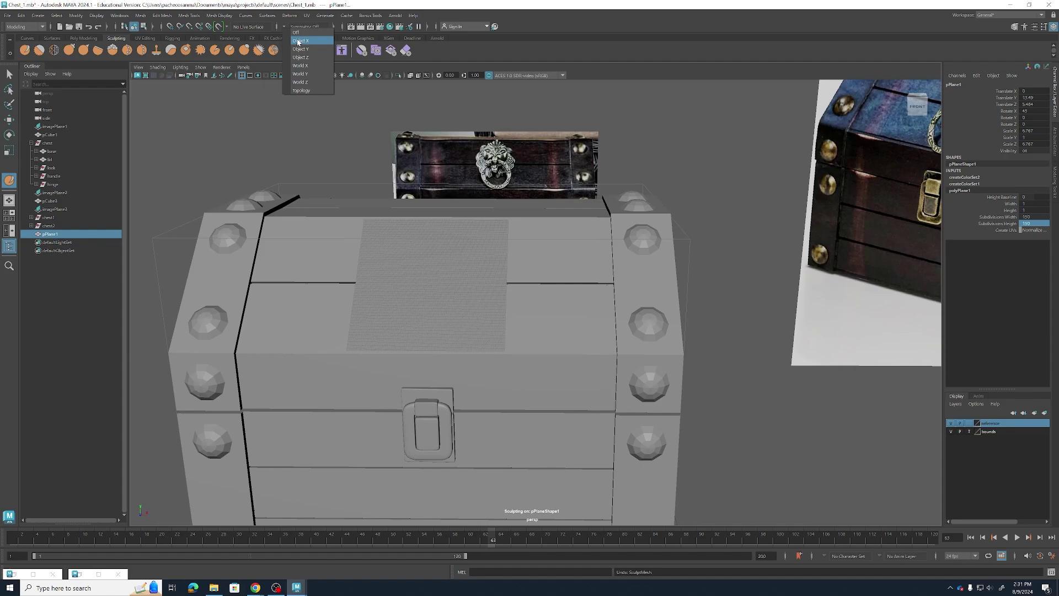
pyautogui.click(298, 42)
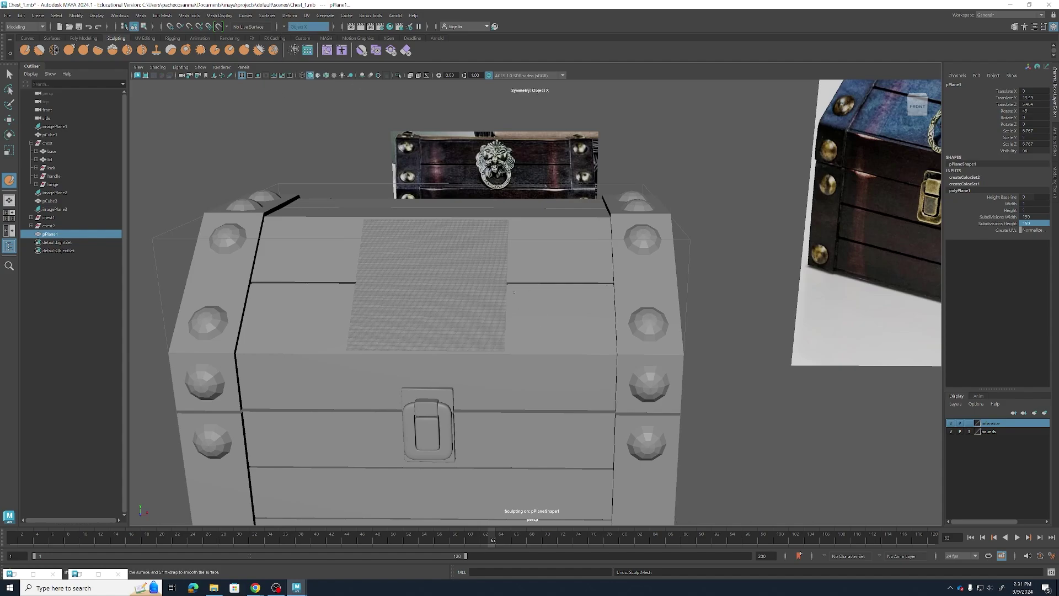
# Open the Sculpt tool's settings and set the brush buildup to 5
pyautogui.doubleClick(9, 181)
pyautogui.moveTo(75, 268); pyautogui.dragTo(194, 145)
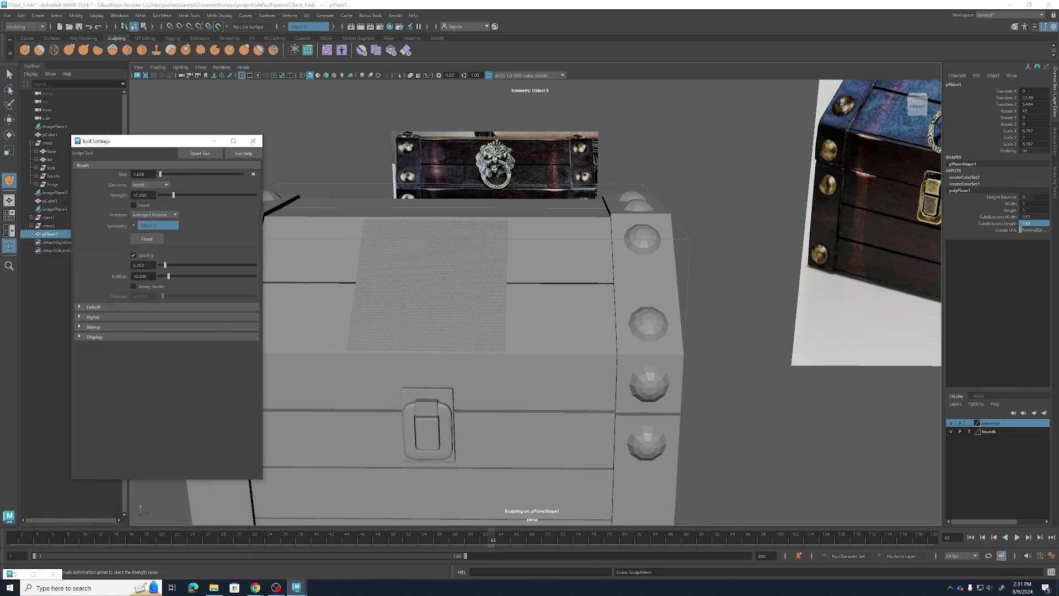
pyautogui.moveTo(148, 277); pyautogui.dragTo(132, 276)
pyautogui.write('5')
pyautogui.press('Return')
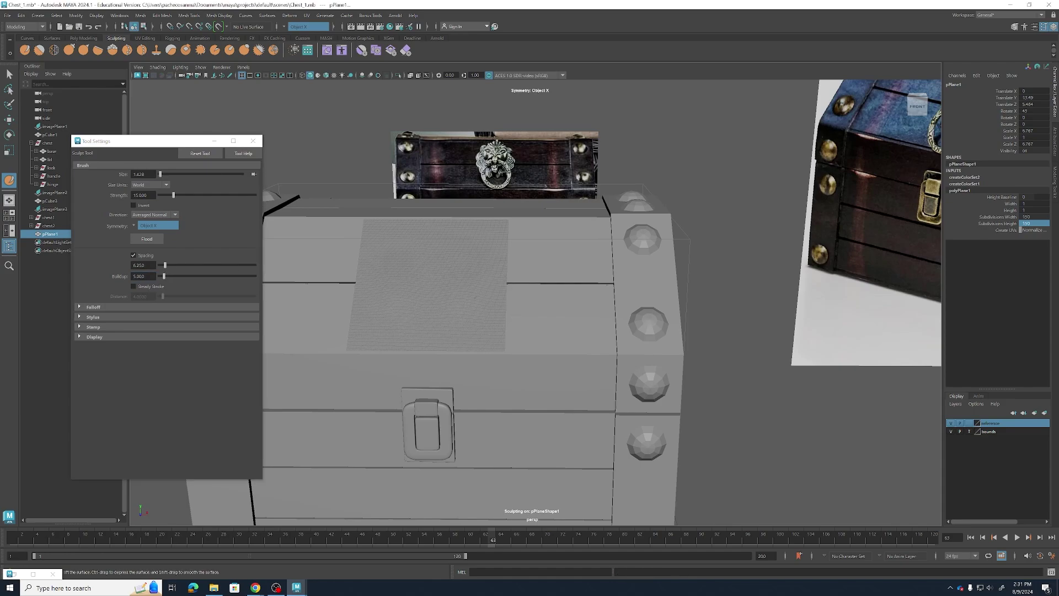
# Try a sculpt stroke on the plane with the current brush buildup, and undo it
pyautogui.scroll(10, 621, 211)
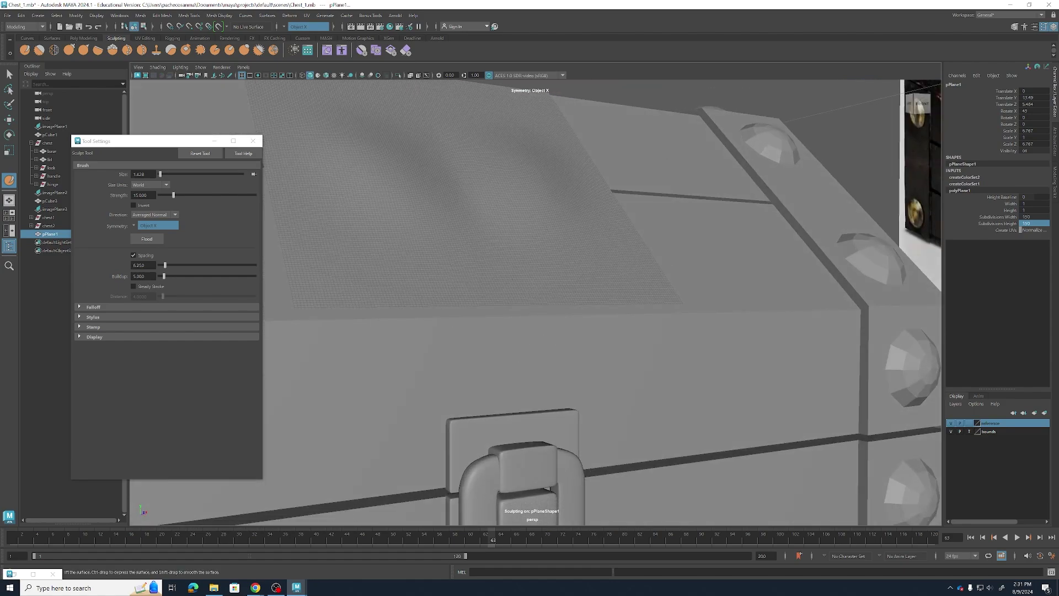
pyautogui.hotkey('ctrl', 'z')
pyautogui.keyDown('alt'); pyautogui.moveTo(519, 201); pyautogui.dragTo(501, 230); pyautogui.keyUp('alt')
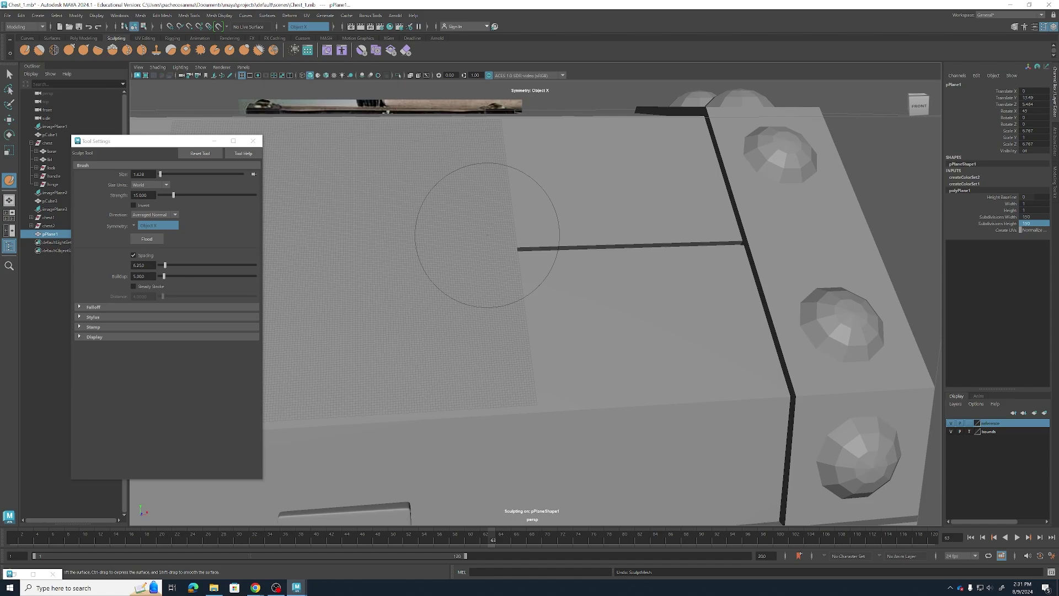
# Try a brush buildup of 20 with a mirrored sculpt stroke on the plane, and undo the stroke
pyautogui.keyDown('alt'); pyautogui.moveTo(488, 235); pyautogui.dragTo(613, 254, button='middle'); pyautogui.keyUp('alt')
pyautogui.click(148, 277)
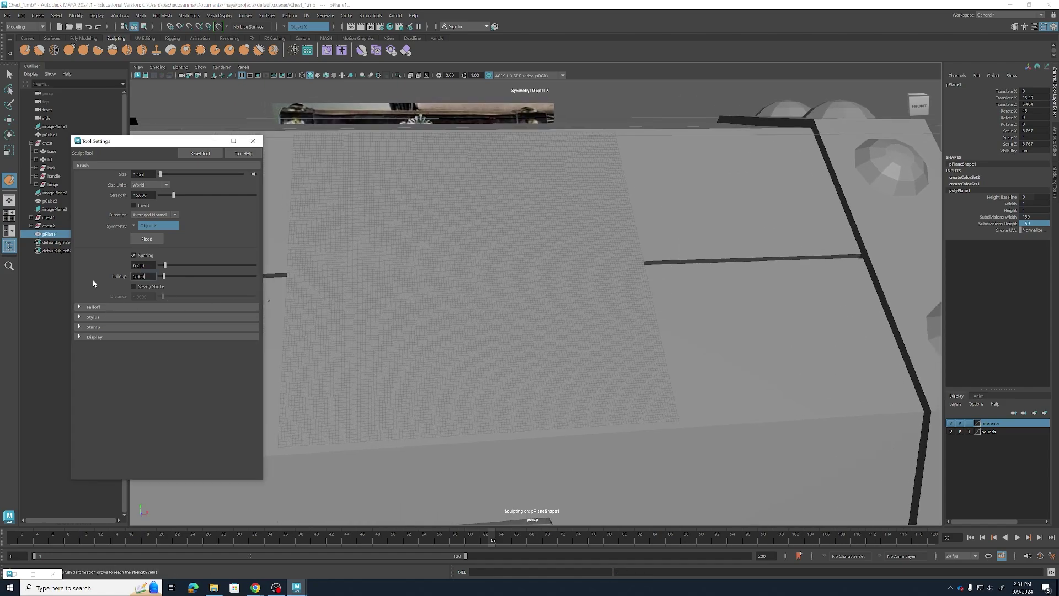
pyautogui.press('BackSpace')
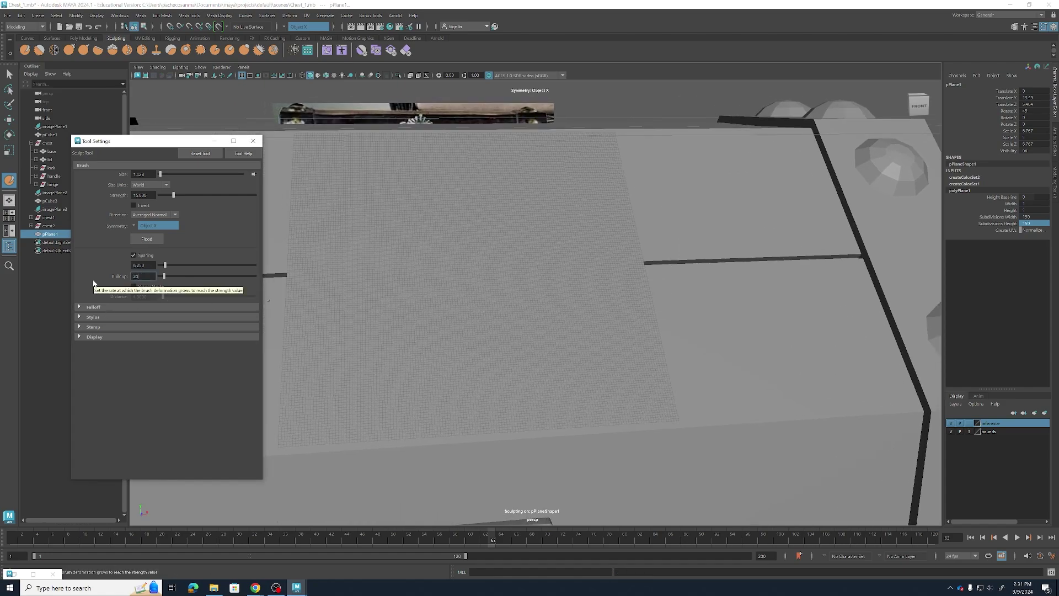
pyautogui.write('20')
pyautogui.press('Return')
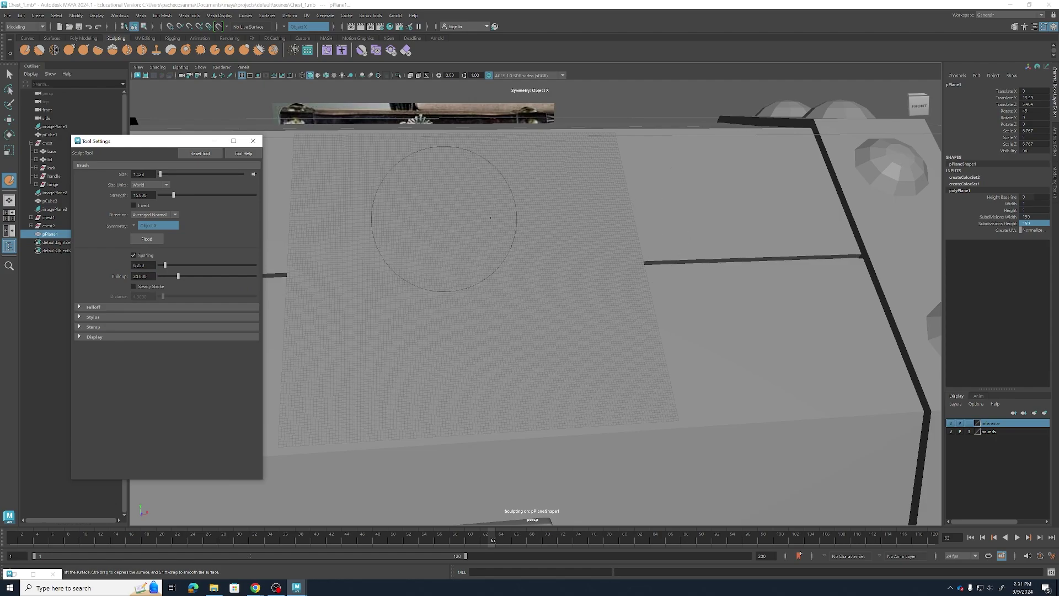
pyautogui.moveTo(544, 285); pyautogui.dragTo(549, 271)
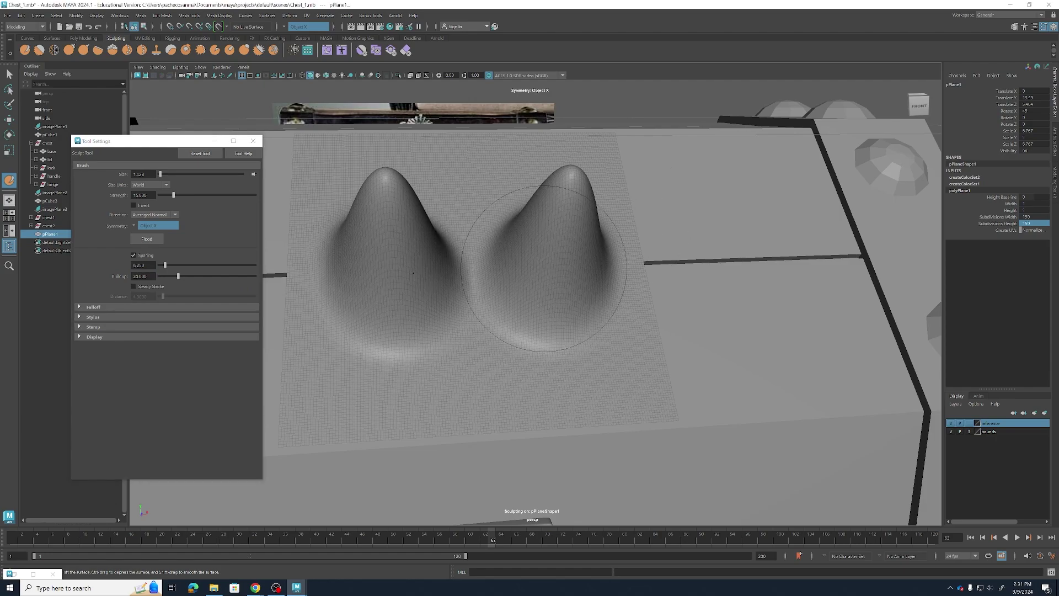
pyautogui.scroll(-2, 546, 282)
pyautogui.hotkey('ctrl', 'z')
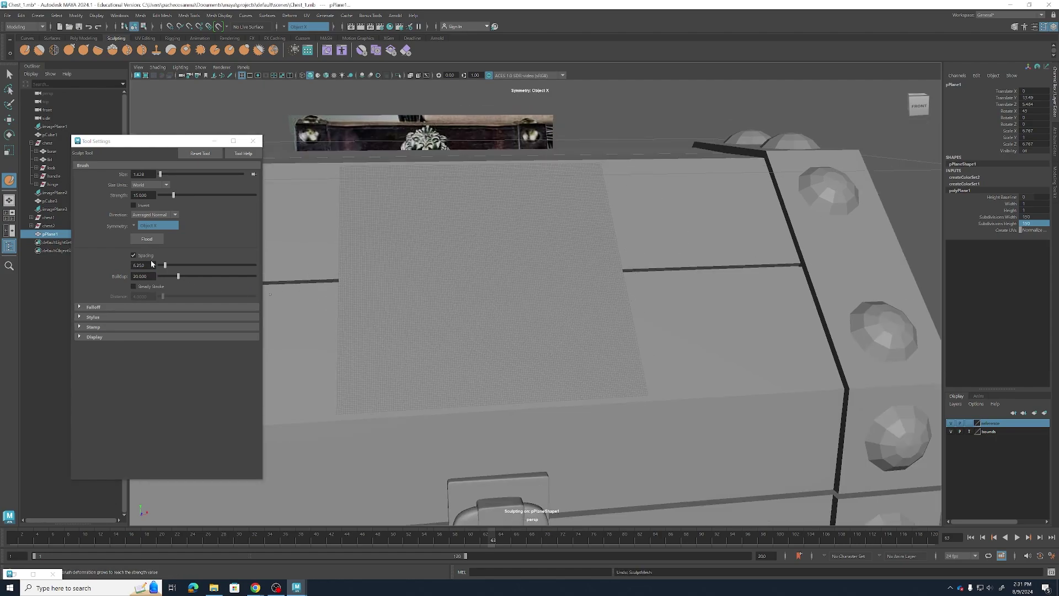
# Set the sculpt brush's buildup to 10 and its size to 5, and minimize the tool settings
pyautogui.click(116, 280)
pyautogui.write('10')
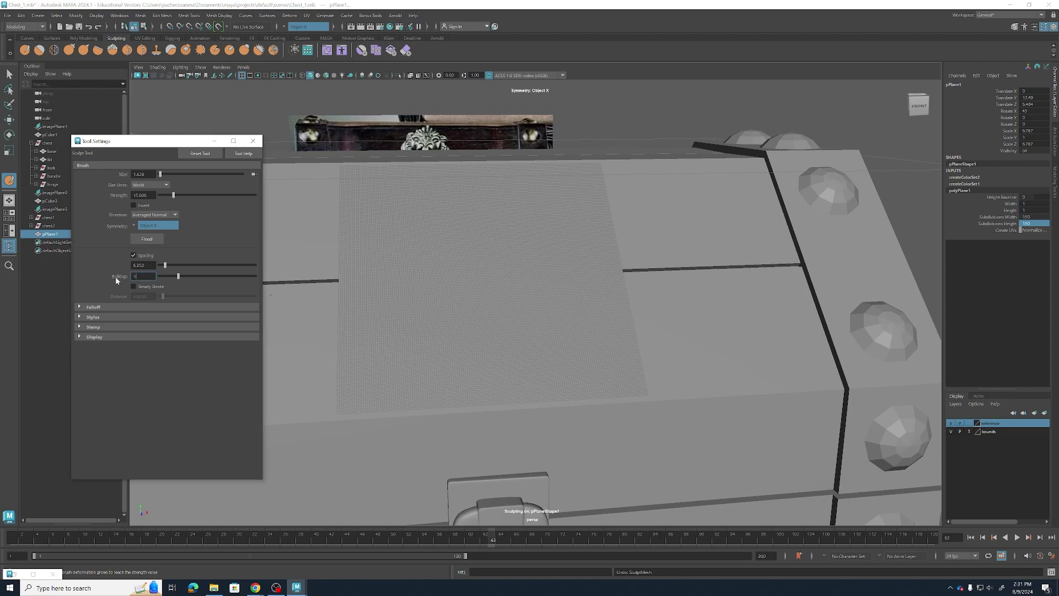
pyautogui.press('Return')
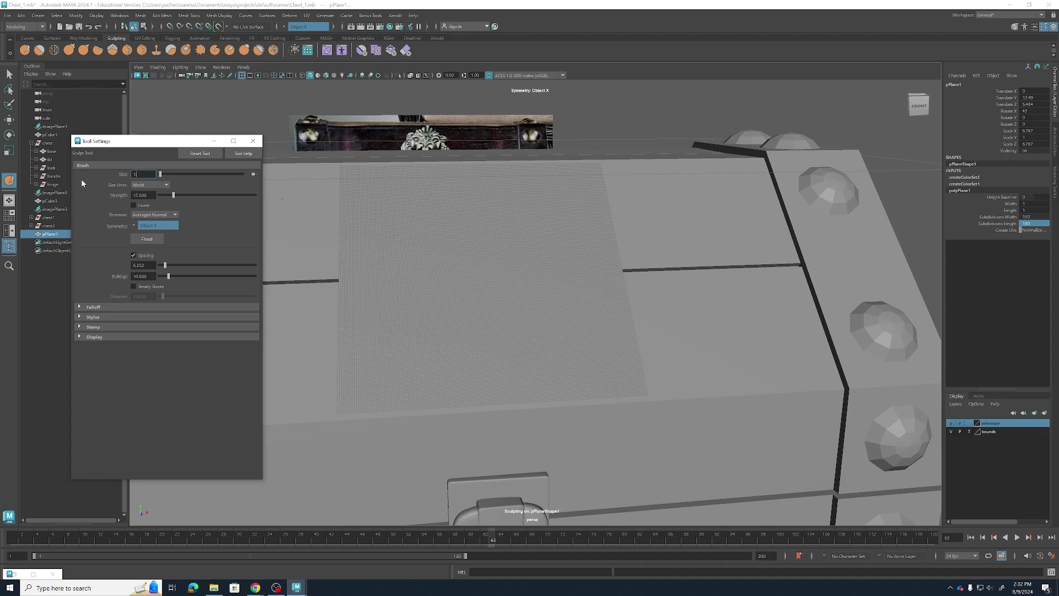
pyautogui.press('BackSpace')
pyautogui.write('5')
pyautogui.press('Return')
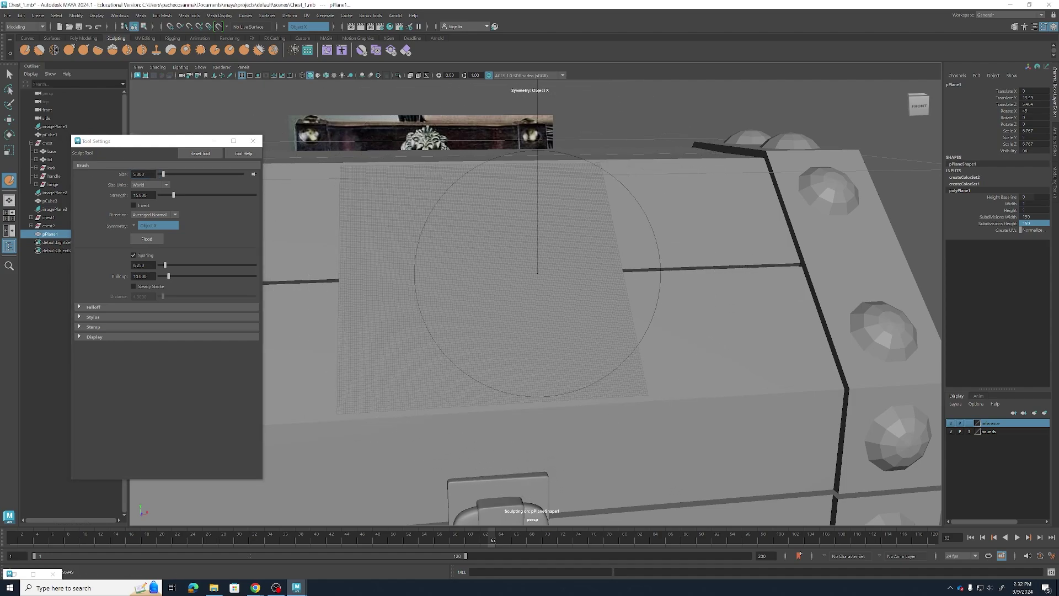
pyautogui.click(214, 141)
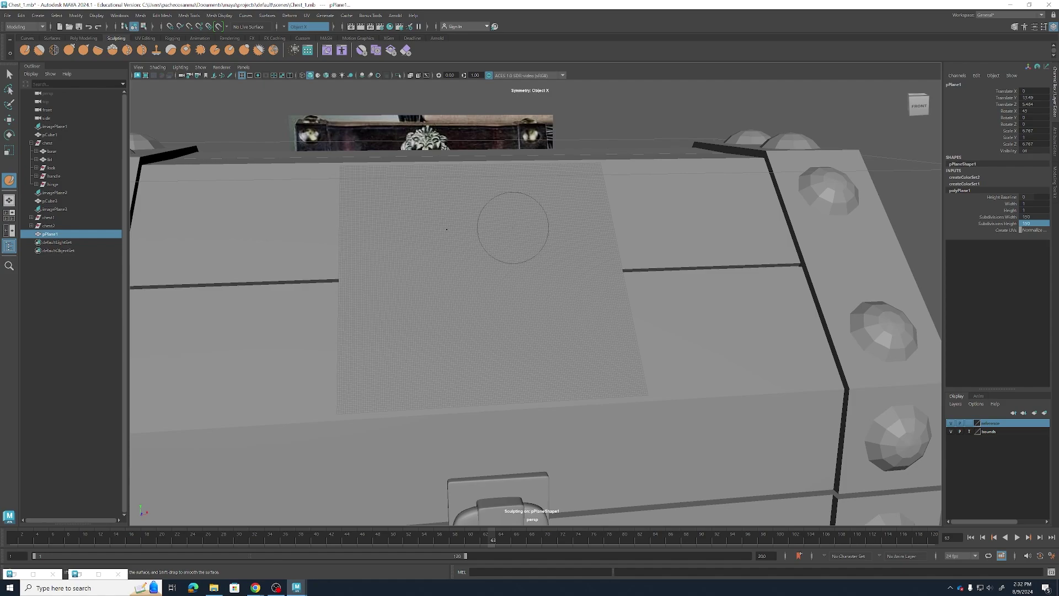
# Turn on smooth mesh preview for the plane, accepting the high face count without being asked again
pyautogui.scroll(-5, 509, 251)
pyautogui.keyDown('alt'); pyautogui.moveTo(509, 251); pyautogui.dragTo(511, 279); pyautogui.keyUp('alt')
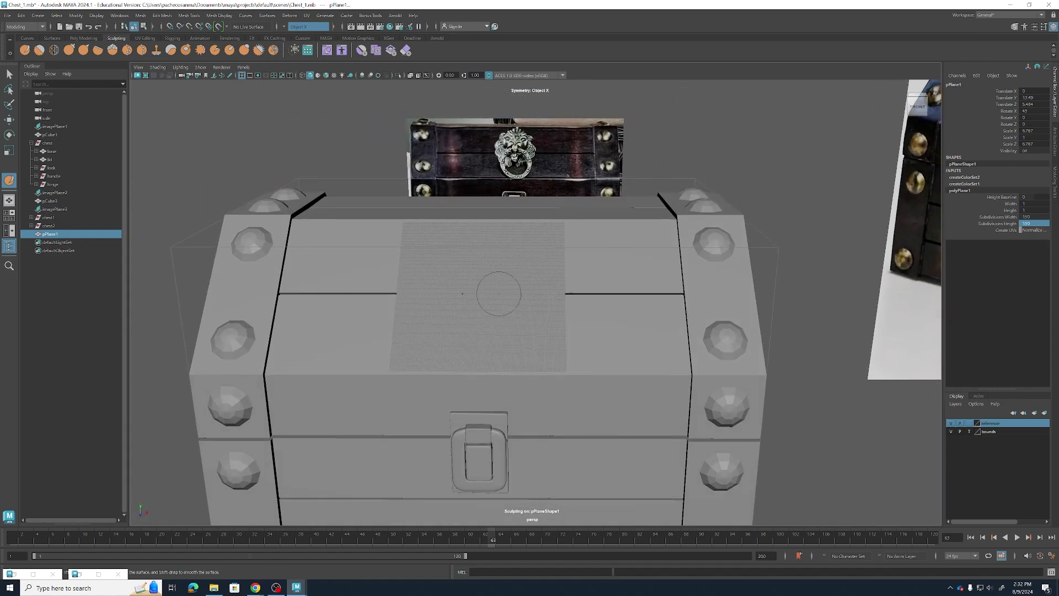
pyautogui.press('3')
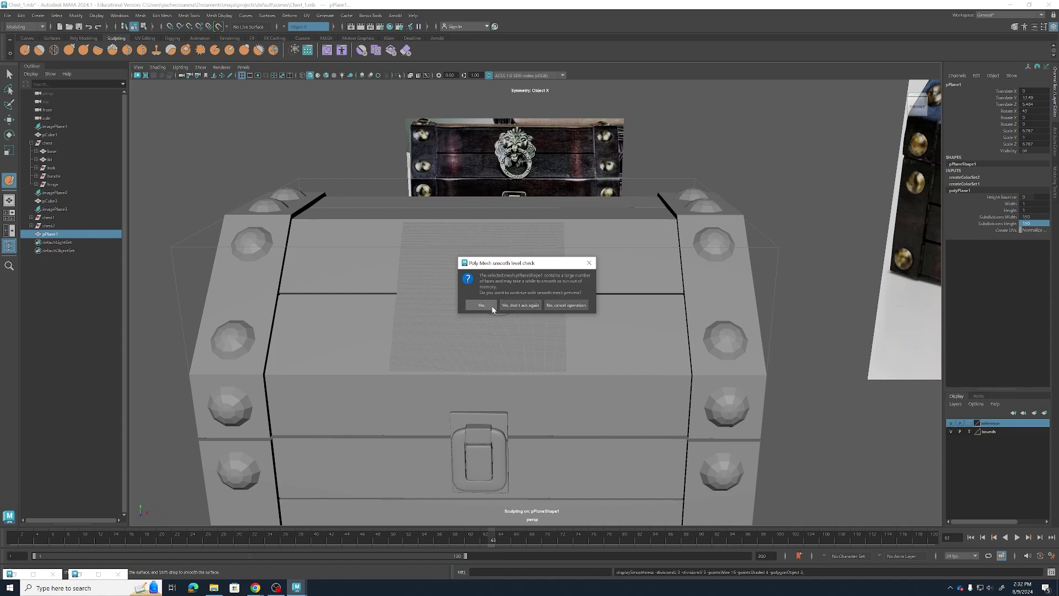
pyautogui.click(519, 305)
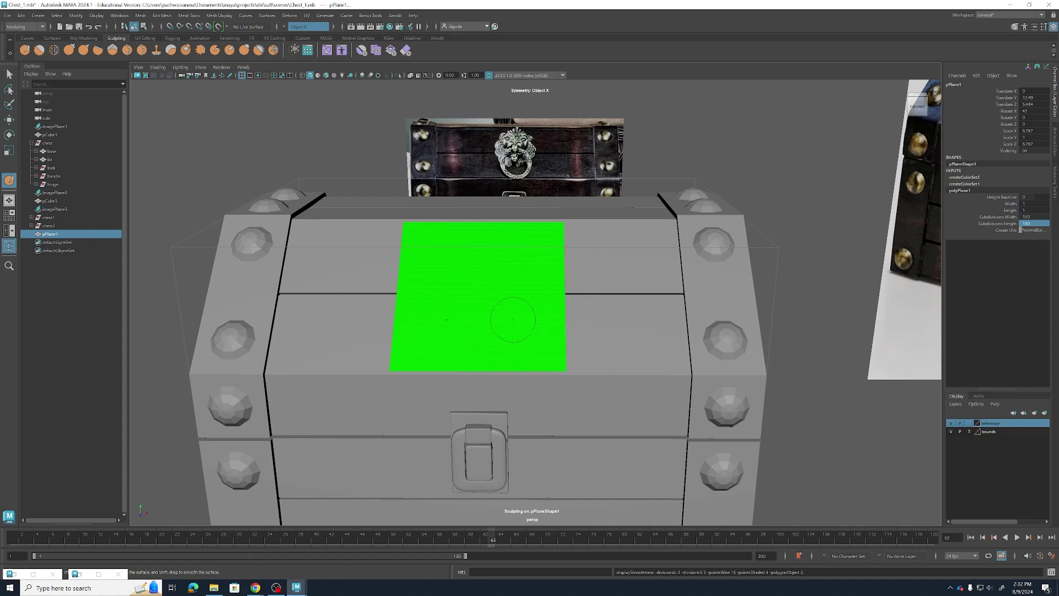
pyautogui.scroll(8, 497, 309)
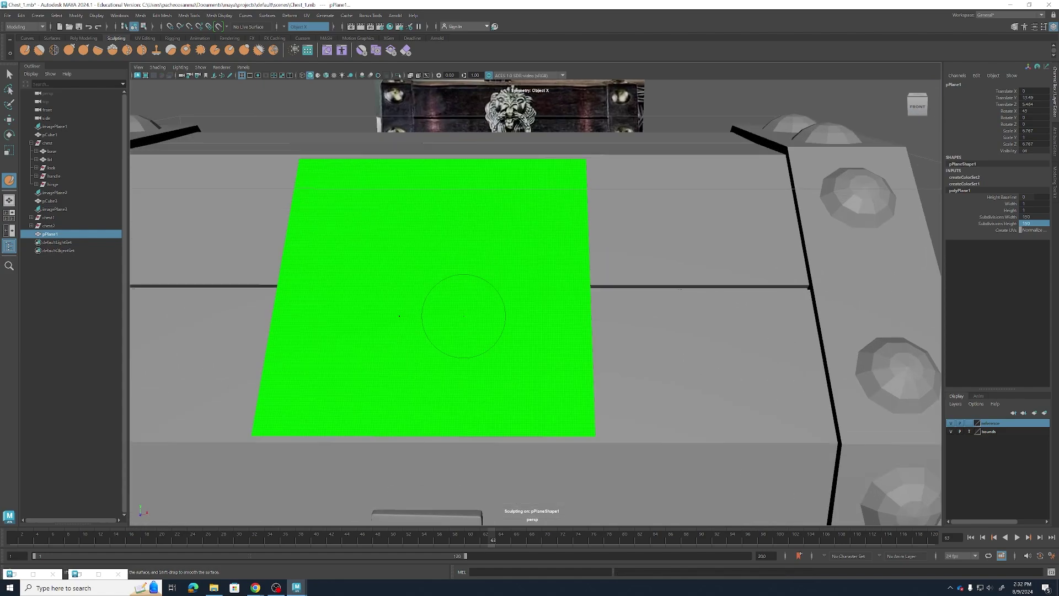
pyautogui.keyDown('alt'); pyautogui.moveTo(497, 310); pyautogui.dragTo(517, 303); pyautogui.keyUp('alt')
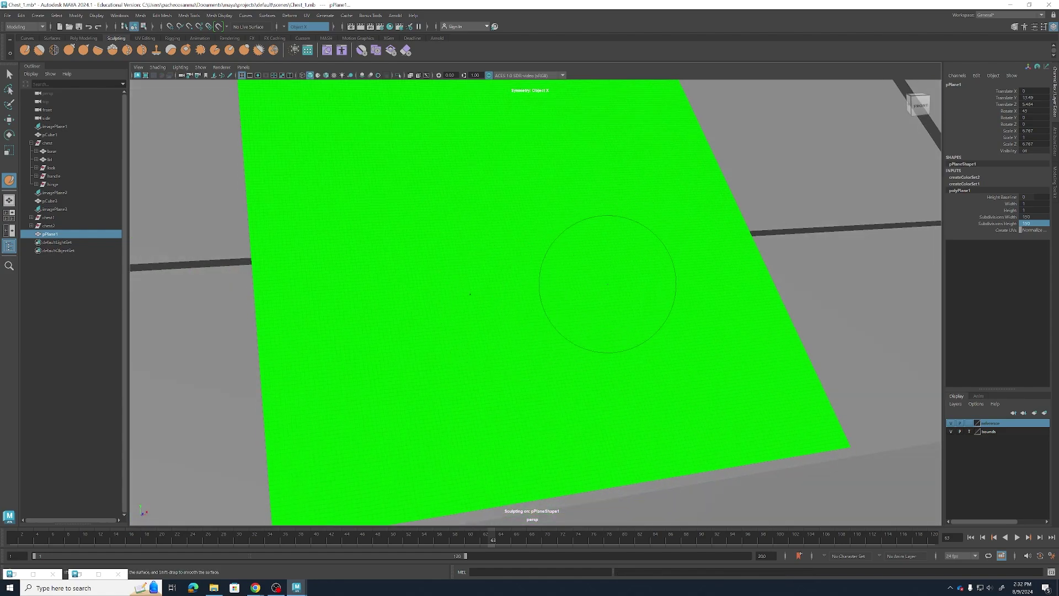
# Try a sculpt stroke on the smoothed plane, undo it, and return the plane to unsmoothed display
pyautogui.moveTo(534, 363); pyautogui.dragTo(544, 400)
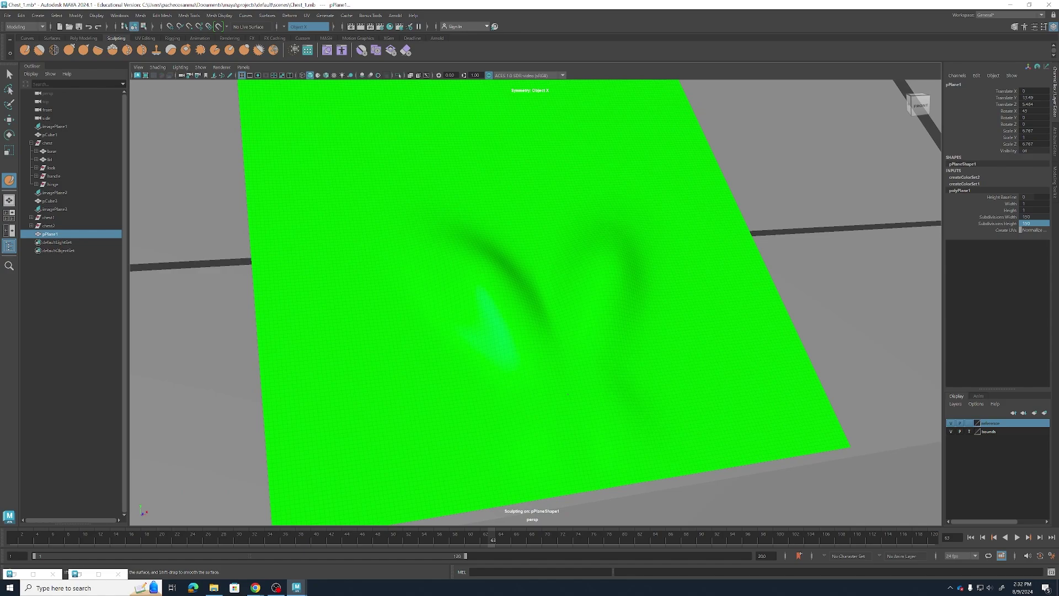
pyautogui.scroll(-5, 539, 365)
pyautogui.keyDown('alt'); pyautogui.moveTo(595, 318); pyautogui.dragTo(502, 321); pyautogui.keyUp('alt')
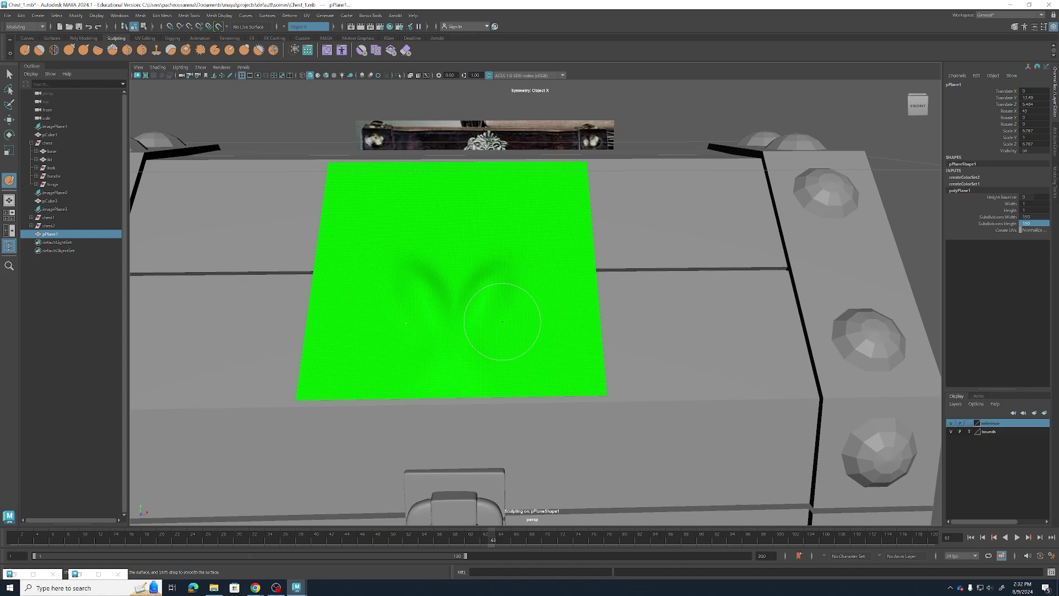
pyautogui.hotkey('ctrl', 'z')
pyautogui.press('1')
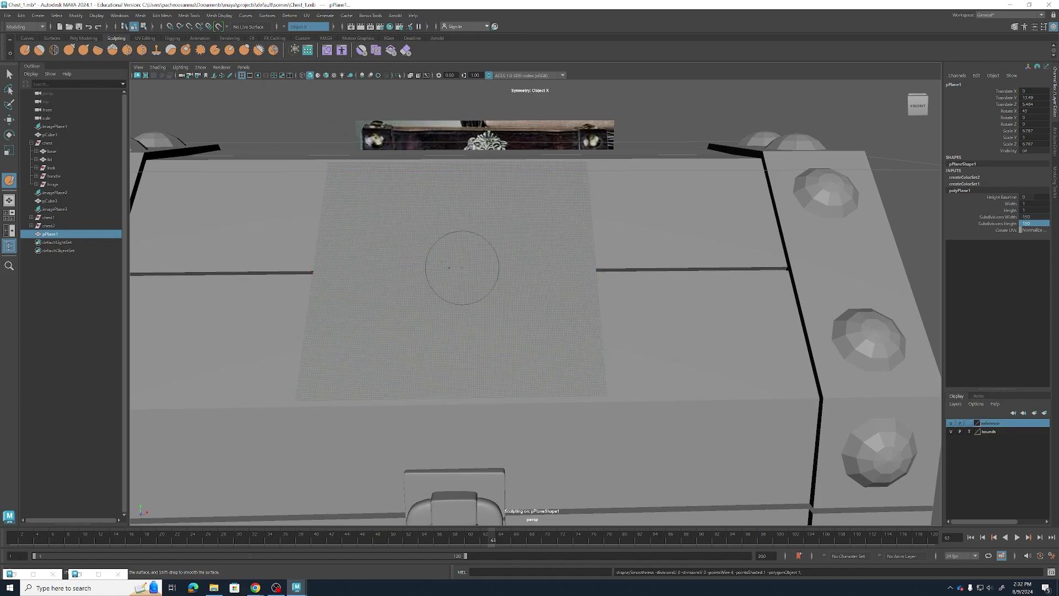
# Show the front and perspective views side by side, and leave the Sculpt tool for selection
pyautogui.scroll(-5, 450, 267)
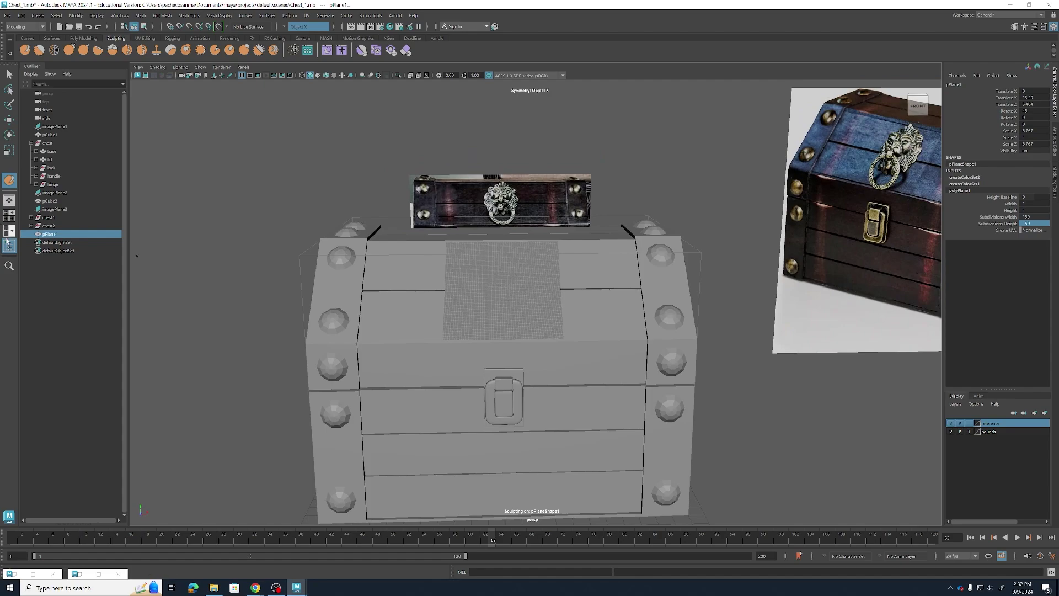
pyautogui.click(8, 232)
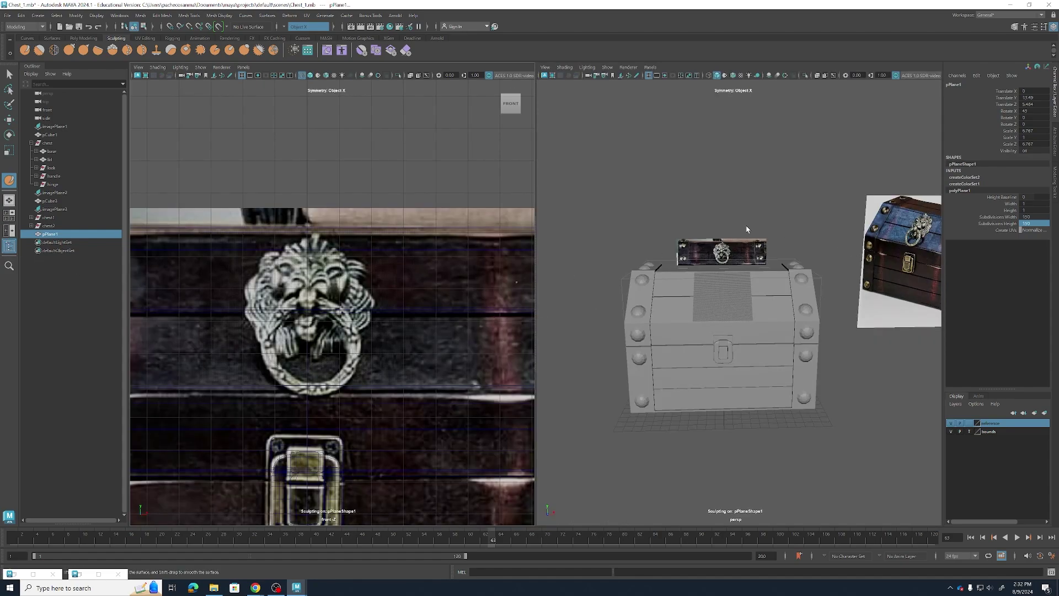
pyautogui.press('q')
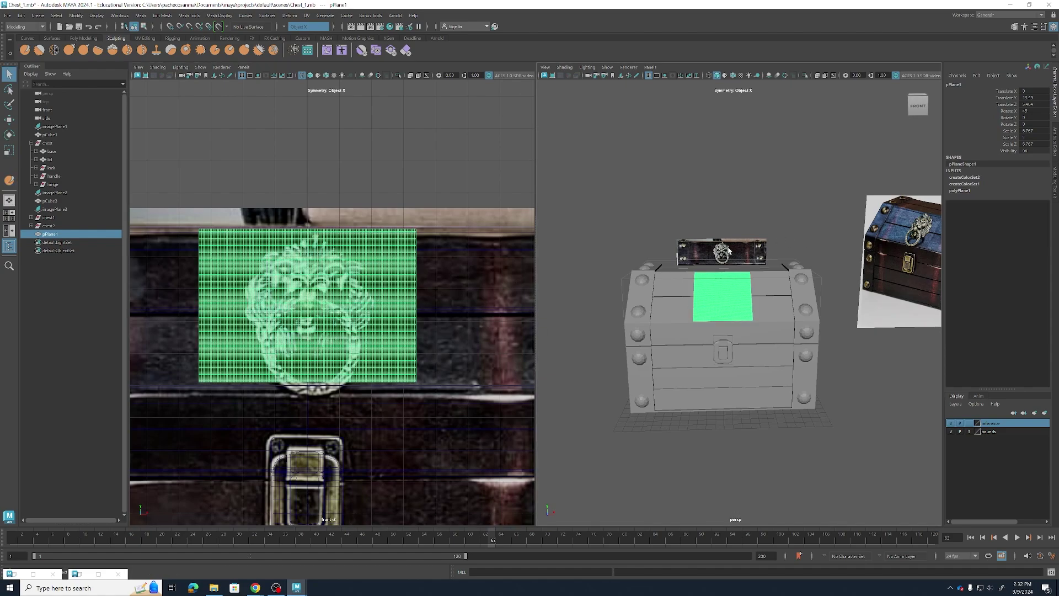
# Move the angled chest reference photo directly behind the chest model so it shows above the lid
pyautogui.click(885, 241)
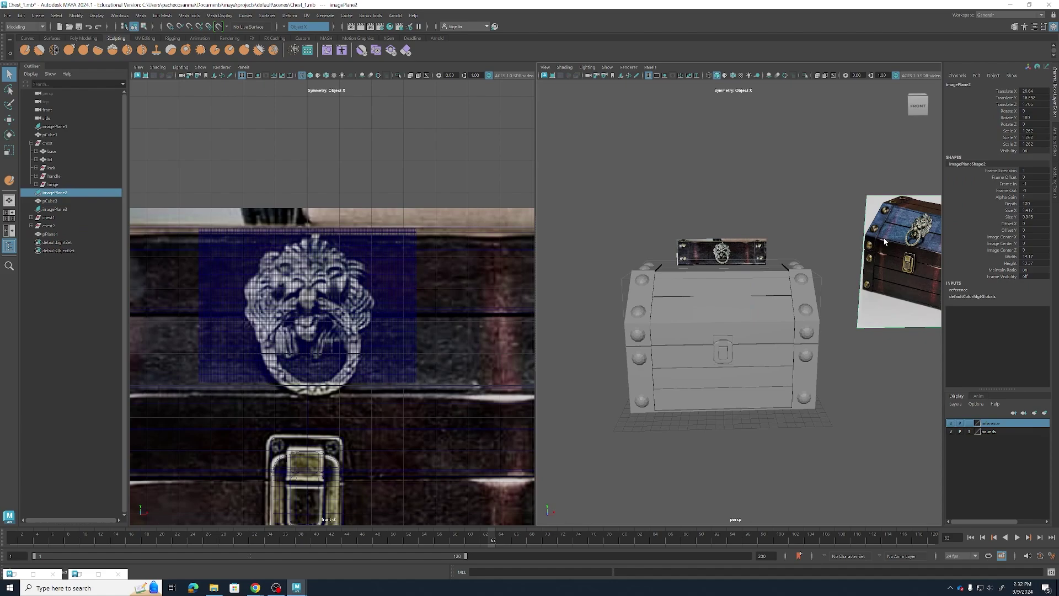
pyautogui.scroll(-3, 889, 258)
pyautogui.press('w')
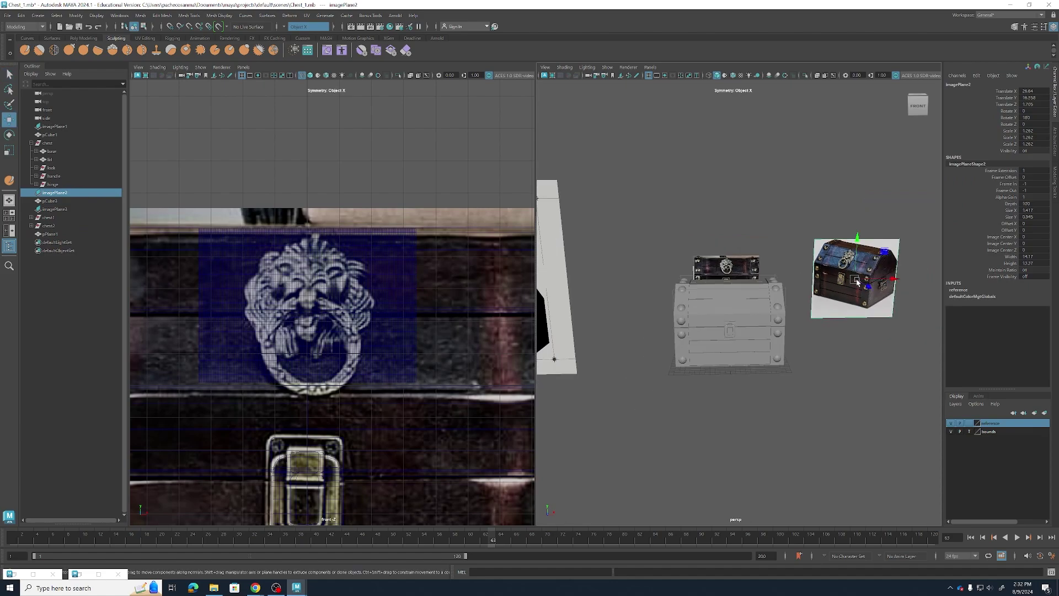
pyautogui.moveTo(884, 280); pyautogui.dragTo(784, 317)
# Move the front reference photo forward to Translate Z 2.2, and frame both lion-head references in the front view
pyautogui.click(640, 251)
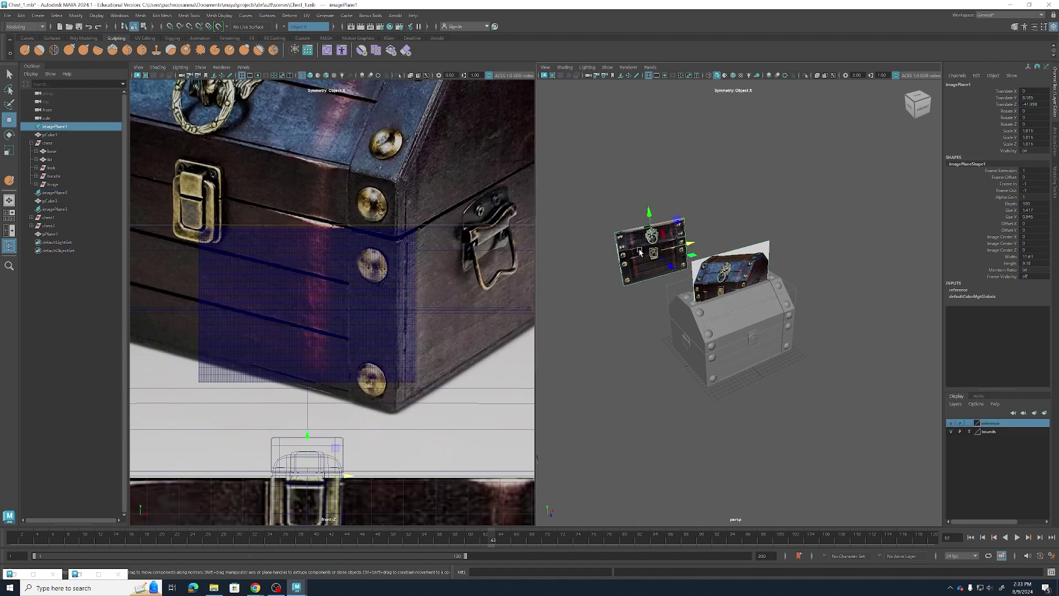
pyautogui.moveTo(699, 291); pyautogui.dragTo(761, 343)
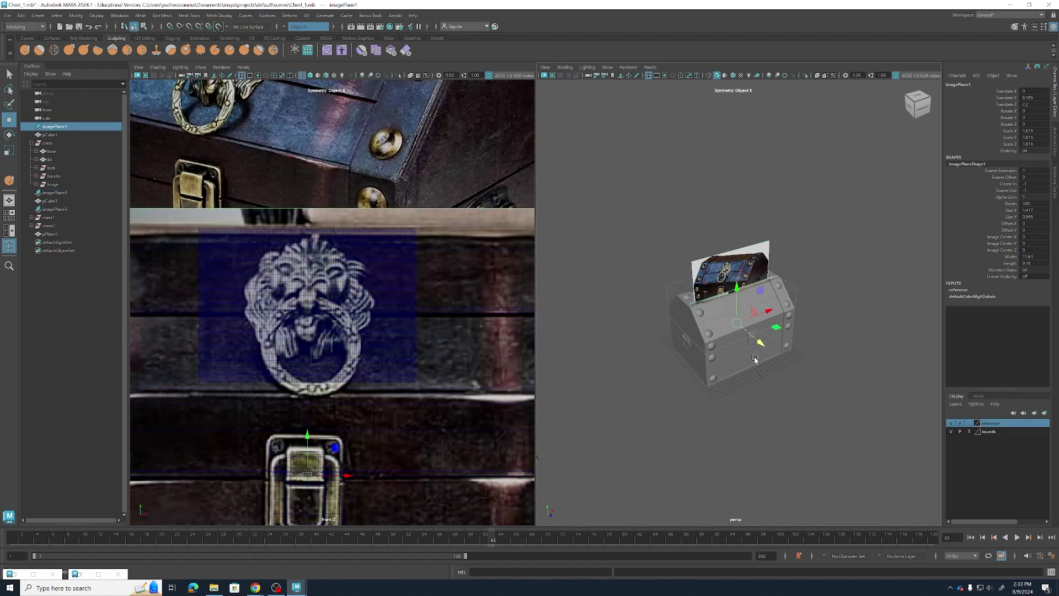
pyautogui.scroll(5, 753, 289)
pyautogui.keyDown('alt'); pyautogui.moveTo(753, 289); pyautogui.dragTo(720, 281); pyautogui.keyUp('alt')
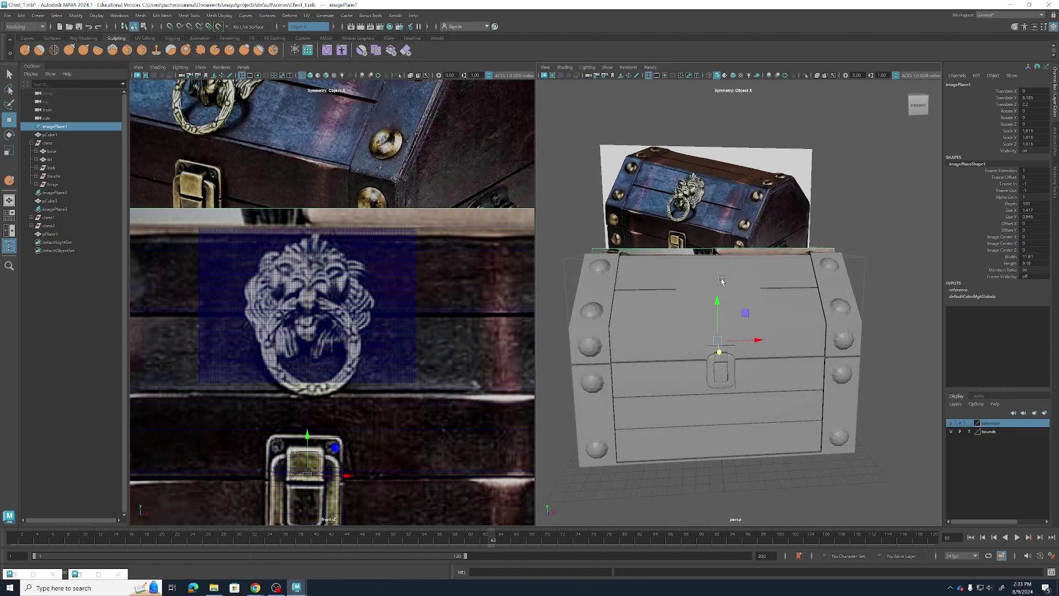
pyautogui.scroll(7, 719, 281)
pyautogui.scroll(-8, 719, 281)
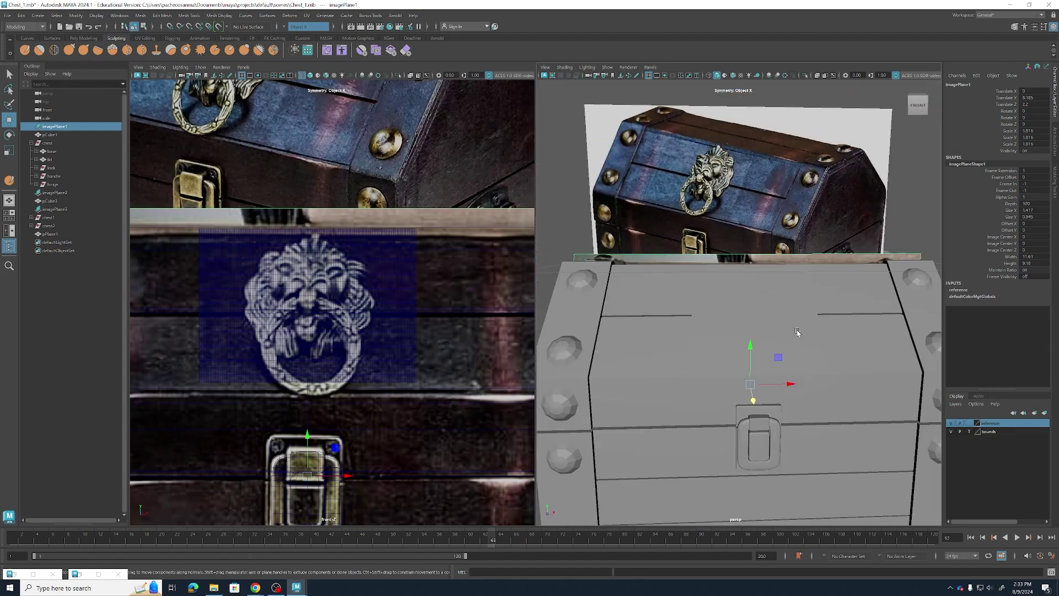
pyautogui.keyDown('alt'); pyautogui.moveTo(370, 299); pyautogui.dragTo(378, 372, button='middle'); pyautogui.keyUp('alt')
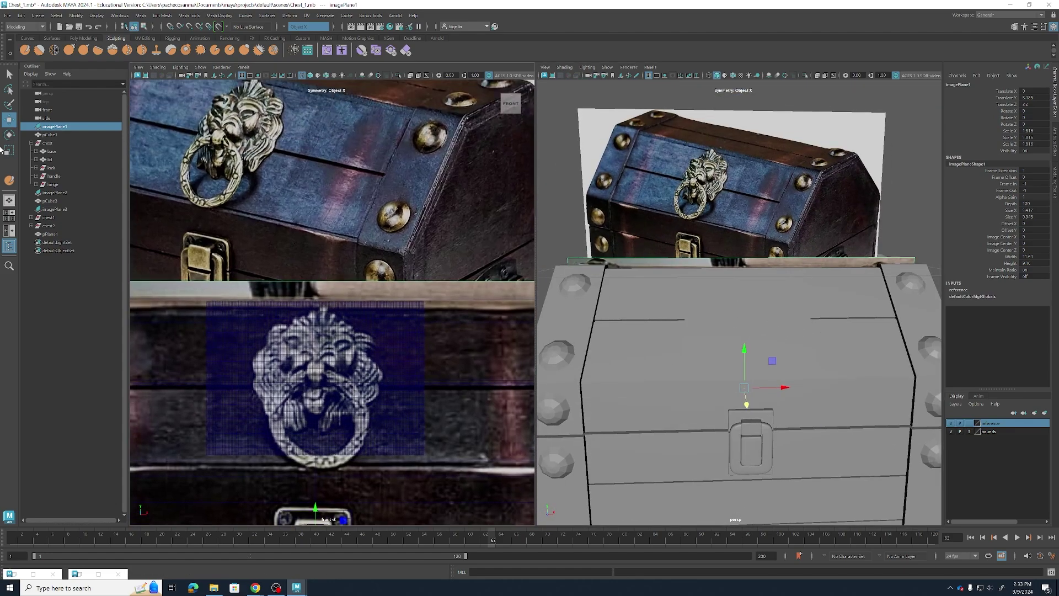
# Reactivate the Sculpt tool on the lid's plane, and undo a trial stroke
pyautogui.click(7, 182)
pyautogui.click(783, 325)
pyautogui.scroll(4, 798, 338)
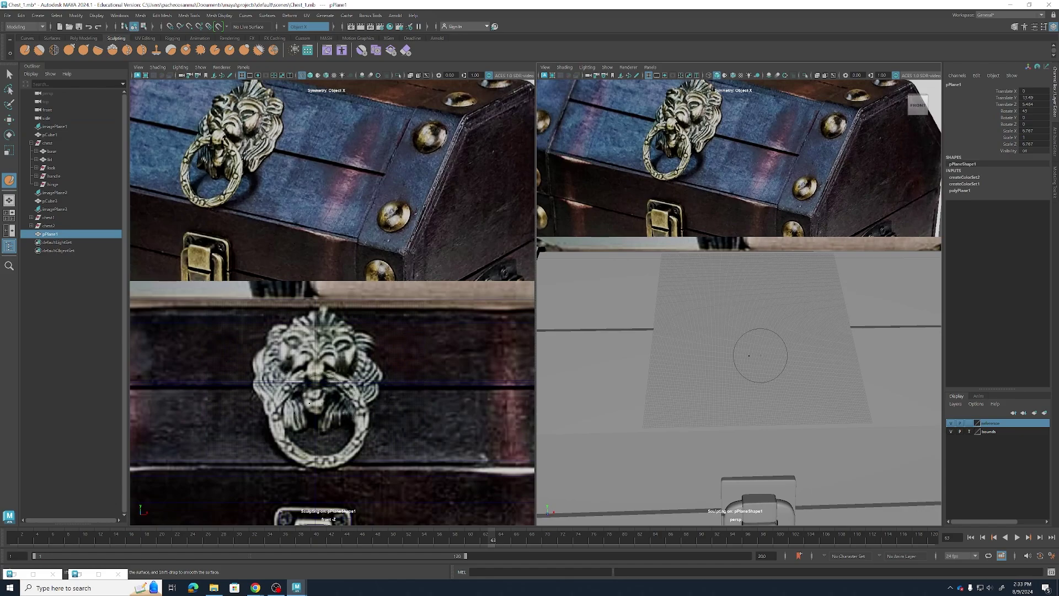
pyautogui.keyDown('alt'); pyautogui.moveTo(757, 355); pyautogui.dragTo(748, 359); pyautogui.keyUp('alt')
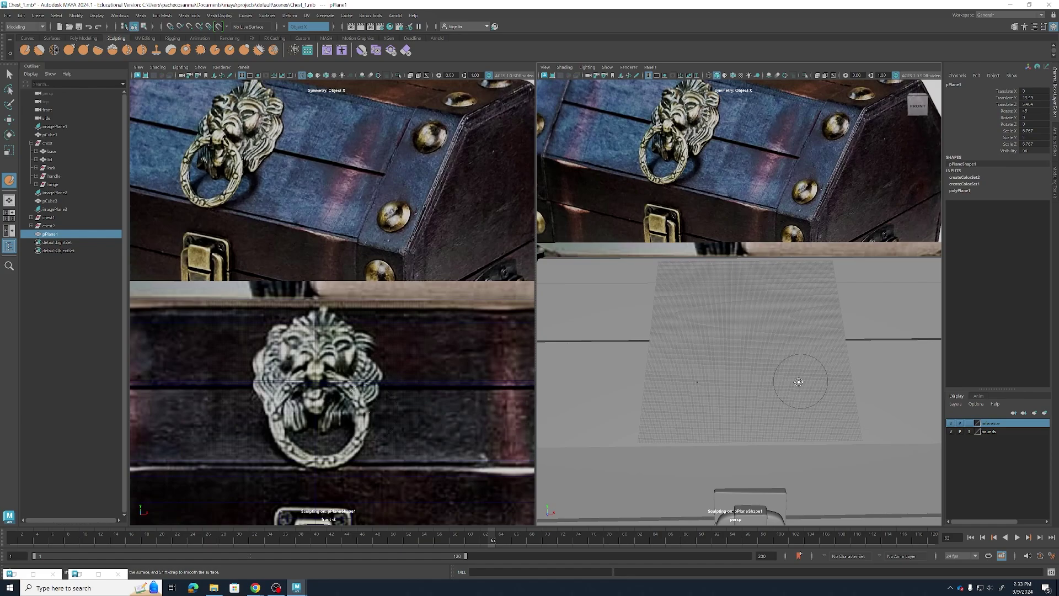
pyautogui.keyDown('alt'); pyautogui.moveTo(799, 381); pyautogui.dragTo(790, 387); pyautogui.keyUp('alt')
pyautogui.hotkey('ctrl', 'z')
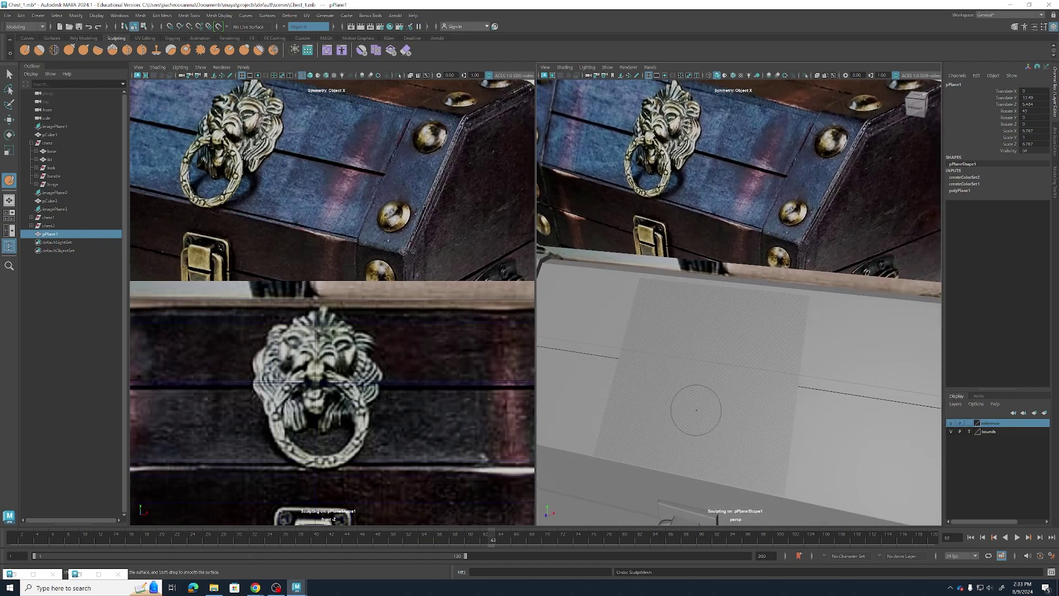
# Raise the lion head's basic face shape with symmetrical sculpt strokes, with a narrow muzzle and a broader rounded forehead and cheeks
pyautogui.moveTo(696, 410); pyautogui.dragTo(706, 359)
pyautogui.moveTo(711, 408)
pyautogui.mouseDown()
pyautogui.moveTo(742, 341)
pyautogui.moveTo(723, 320)
pyautogui.moveTo(717, 406)
pyautogui.moveTo(757, 341)
pyautogui.moveTo(715, 398)
pyautogui.moveTo(741, 347)
pyautogui.moveTo(717, 367)
pyautogui.mouseUp()
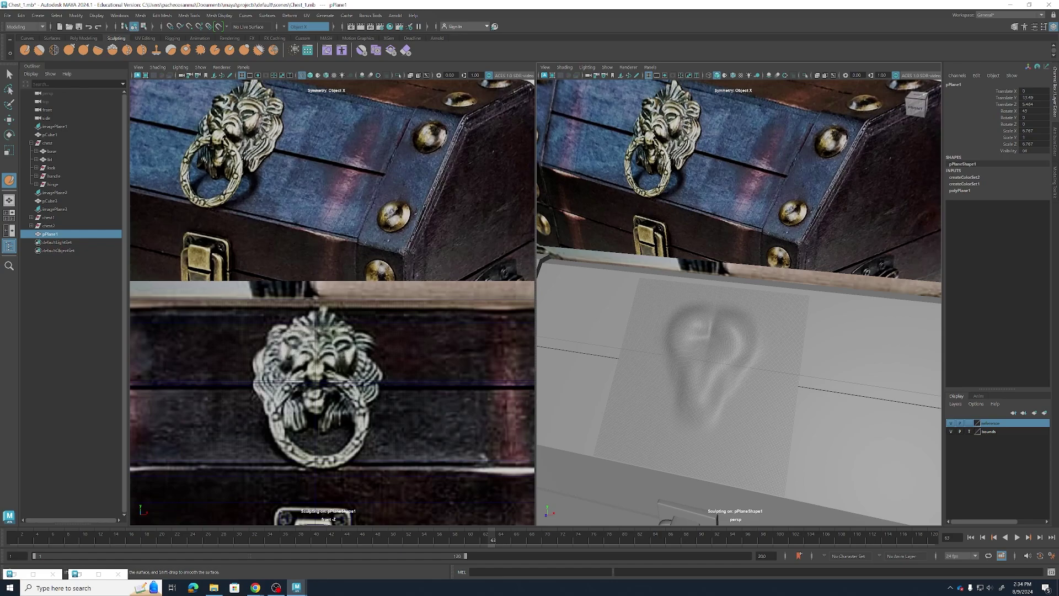
pyautogui.moveTo(704, 330)
pyautogui.mouseDown()
pyautogui.moveTo(704, 387)
pyautogui.moveTo(699, 333)
pyautogui.moveTo(710, 324)
pyautogui.mouseUp()
pyautogui.keyDown('alt'); pyautogui.moveTo(749, 361); pyautogui.dragTo(764, 367); pyautogui.keyUp('alt')
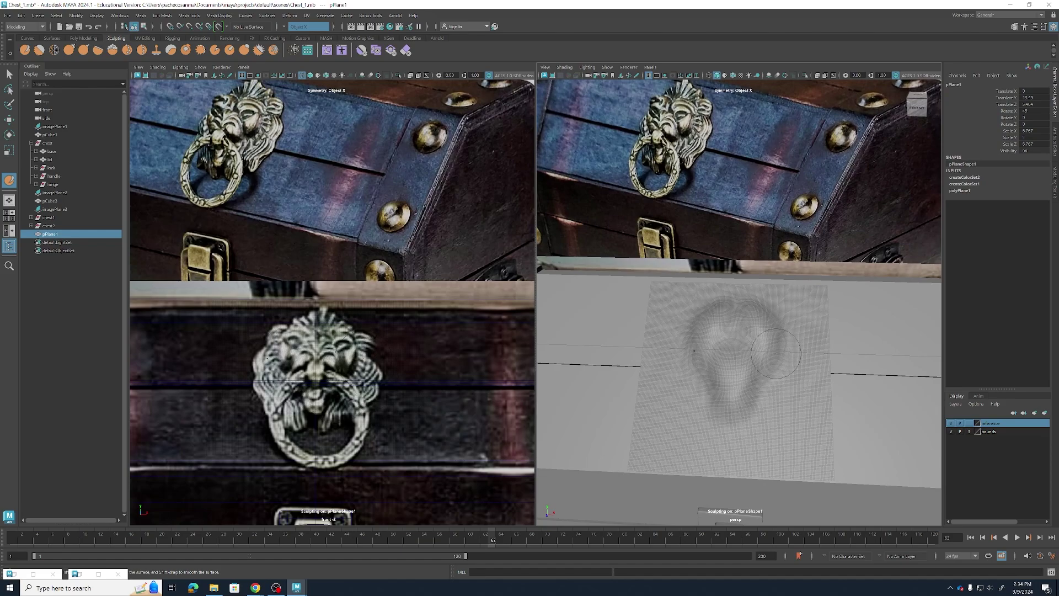
pyautogui.moveTo(776, 353)
pyautogui.mouseDown()
pyautogui.moveTo(759, 367)
pyautogui.moveTo(767, 373)
pyautogui.moveTo(778, 354)
pyautogui.moveTo(760, 320)
pyautogui.moveTo(769, 320)
pyautogui.moveTo(740, 328)
pyautogui.moveTo(750, 345)
pyautogui.mouseUp()
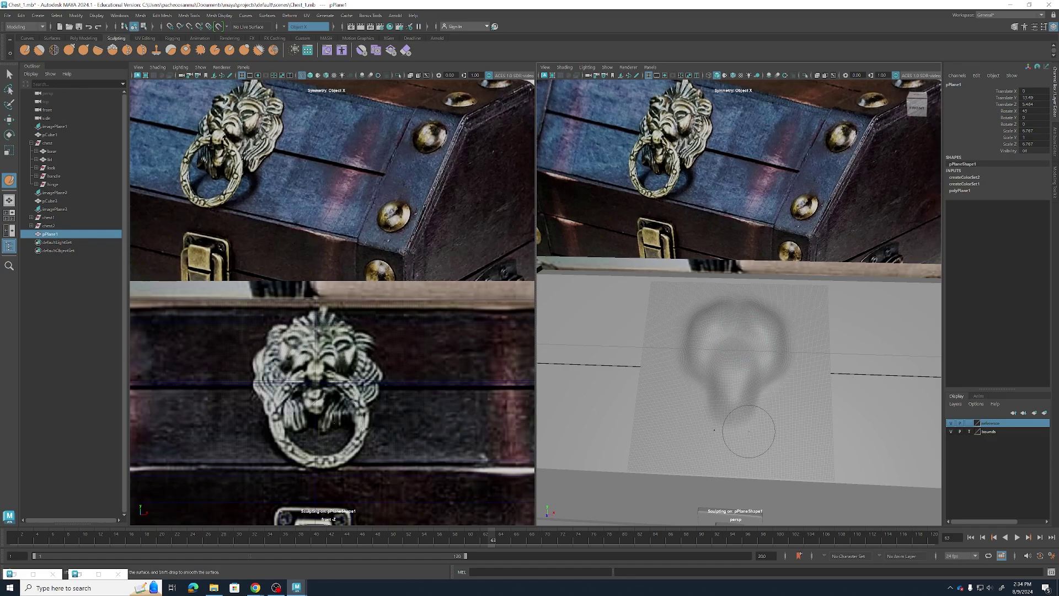
# Carve and smooth a horizontal mouth groove across the lower muzzle, separating the chin from the lion's upper face
pyautogui.moveTo(747, 432)
pyautogui.keyDown('alt'); pyautogui.mouseDown()
pyautogui.moveTo(751, 441)
pyautogui.moveTo(717, 432)
pyautogui.moveTo(721, 441)
pyautogui.moveTo(738, 437)
pyautogui.moveTo(734, 406)
pyautogui.moveTo(745, 401)
pyautogui.moveTo(731, 401)
pyautogui.mouseUp(); pyautogui.keyUp('alt')
pyautogui.press('b')
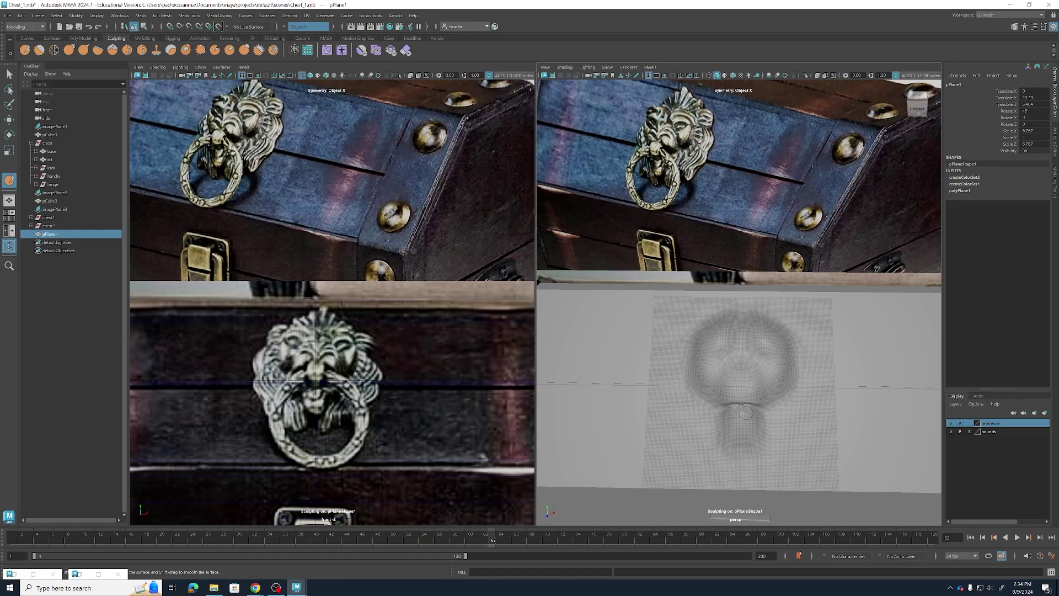
pyautogui.hotkey('ctrl', 'z')
pyautogui.moveTo(725, 415); pyautogui.dragTo(727, 414)
pyautogui.scroll(8, 756, 417)
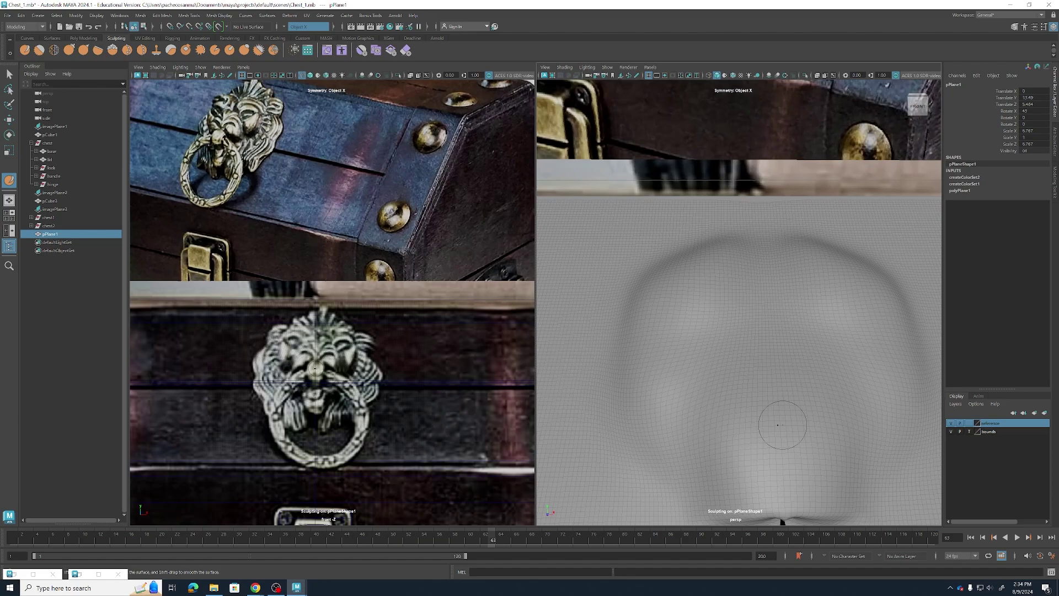
pyautogui.moveTo(722, 349)
pyautogui.keyDown('shift'); pyautogui.mouseDown()
pyautogui.moveTo(745, 346)
pyautogui.moveTo(727, 367)
pyautogui.moveTo(751, 375)
pyautogui.moveTo(729, 402)
pyautogui.moveTo(743, 367)
pyautogui.moveTo(785, 363)
pyautogui.moveTo(723, 373)
pyautogui.moveTo(764, 367)
pyautogui.moveTo(733, 380)
pyautogui.mouseUp(); pyautogui.keyUp('shift')
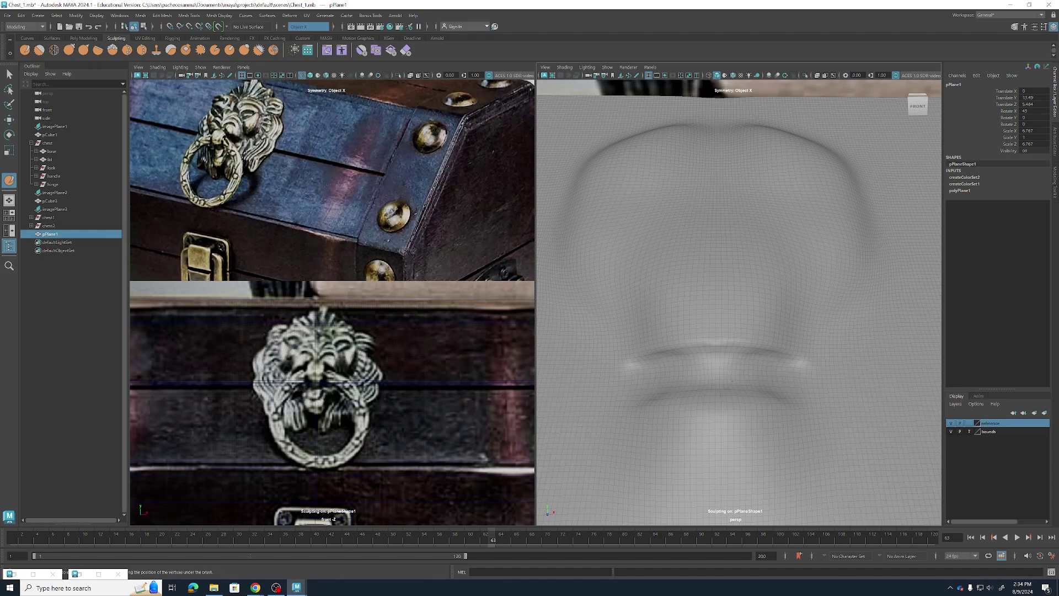
pyautogui.scroll(-6, 739, 454)
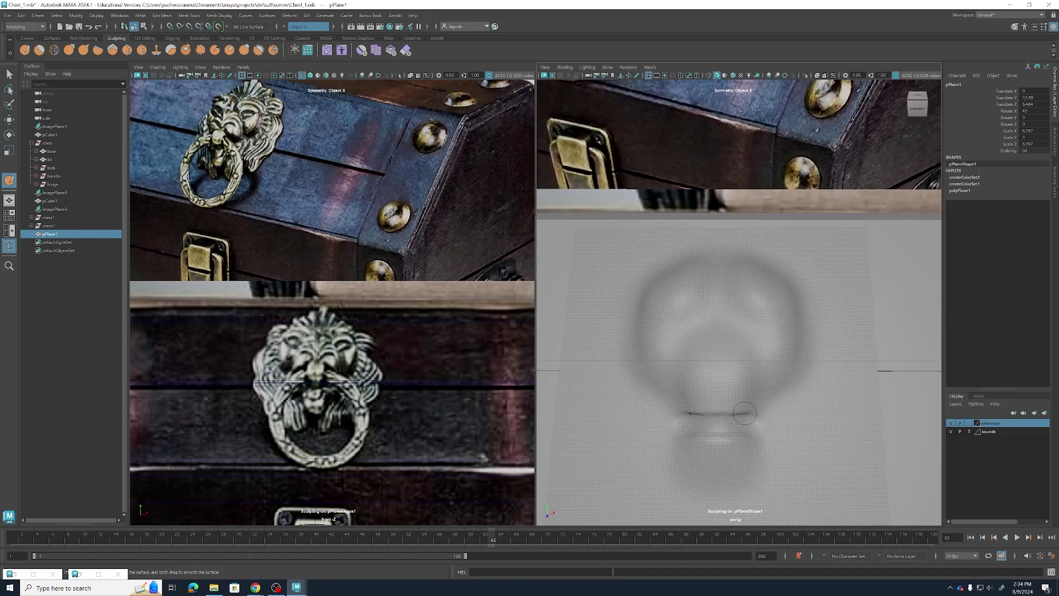
pyautogui.keyDown('alt'); pyautogui.moveTo(745, 414); pyautogui.dragTo(755, 393); pyautogui.keyUp('alt')
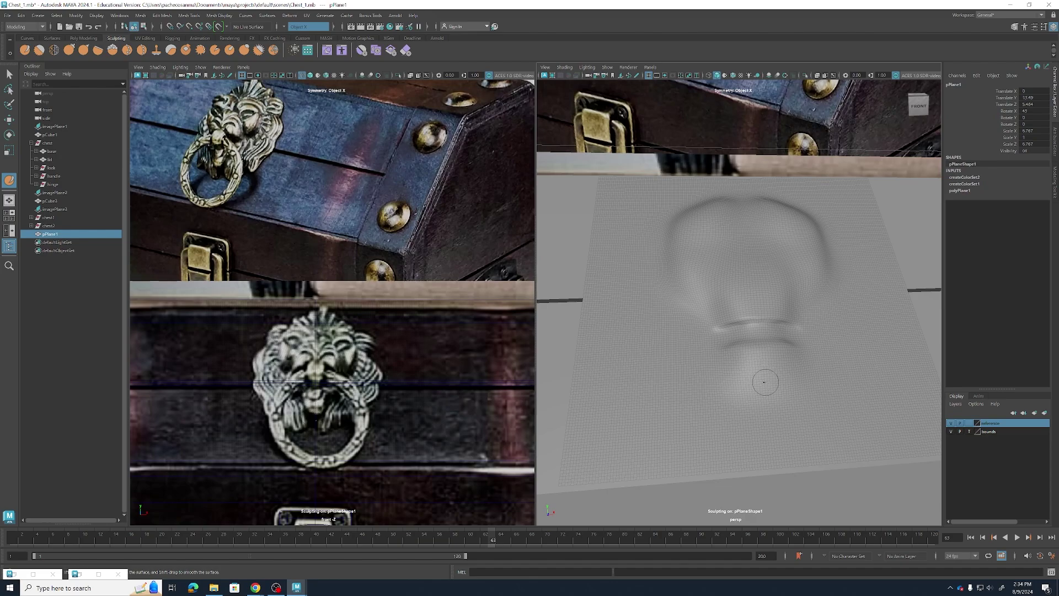
# Undo the last stroke, resize the brush and build the chin up into a rounded ball below the mouth groove
pyautogui.hotkey('ctrl', 'z')
pyautogui.press('b')
pyautogui.moveTo(766, 367)
pyautogui.mouseDown()
pyautogui.moveTo(763, 375)
pyautogui.moveTo(760, 364)
pyautogui.moveTo(813, 371)
pyautogui.moveTo(864, 339)
pyautogui.moveTo(856, 352)
pyautogui.moveTo(745, 368)
pyautogui.mouseUp()
pyautogui.scroll(2, 844, 343)
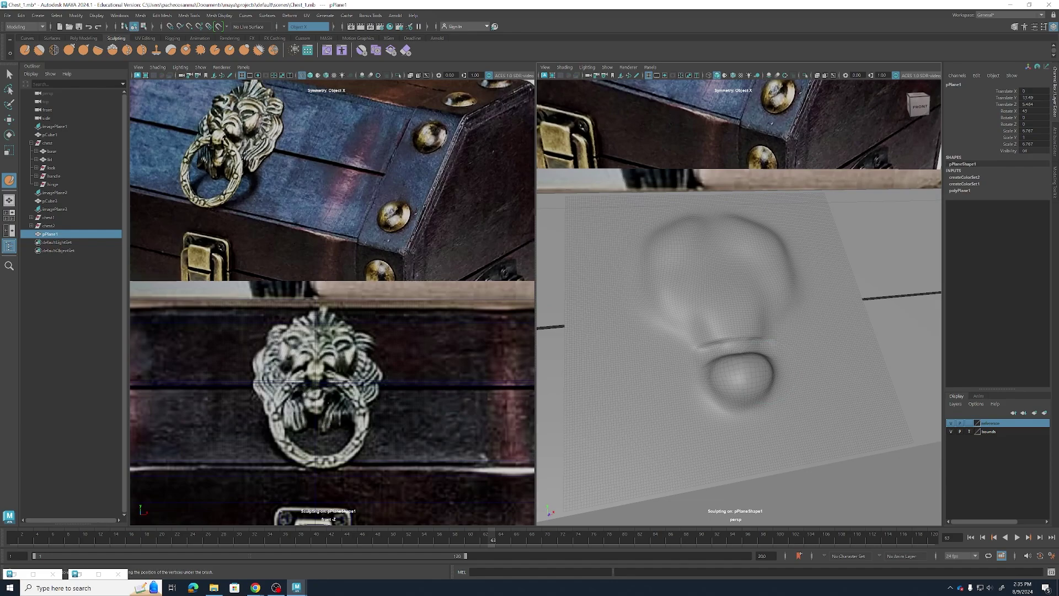
# Raise the muzzle above the mouth into a prominent rounded bulge that tapers up toward the nose bridge
pyautogui.moveTo(778, 426)
pyautogui.keyDown('alt'); pyautogui.mouseDown()
pyautogui.moveTo(797, 391)
pyautogui.moveTo(769, 405)
pyautogui.mouseUp(); pyautogui.keyUp('alt')
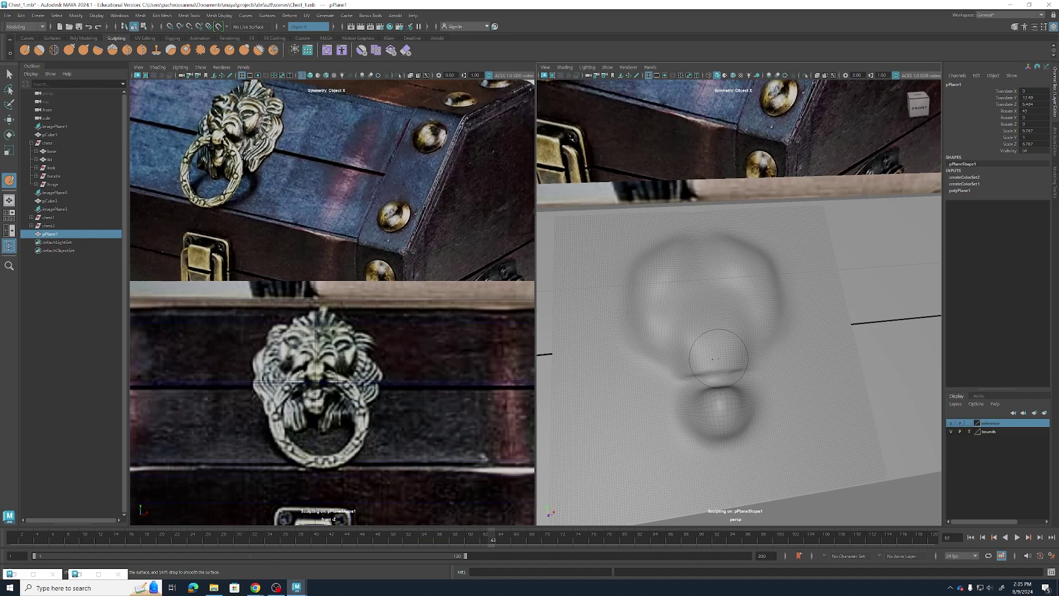
pyautogui.scroll(2, 712, 359)
pyautogui.moveTo(706, 369)
pyautogui.mouseDown()
pyautogui.moveTo(694, 300)
pyautogui.moveTo(725, 346)
pyautogui.moveTo(656, 344)
pyautogui.mouseUp()
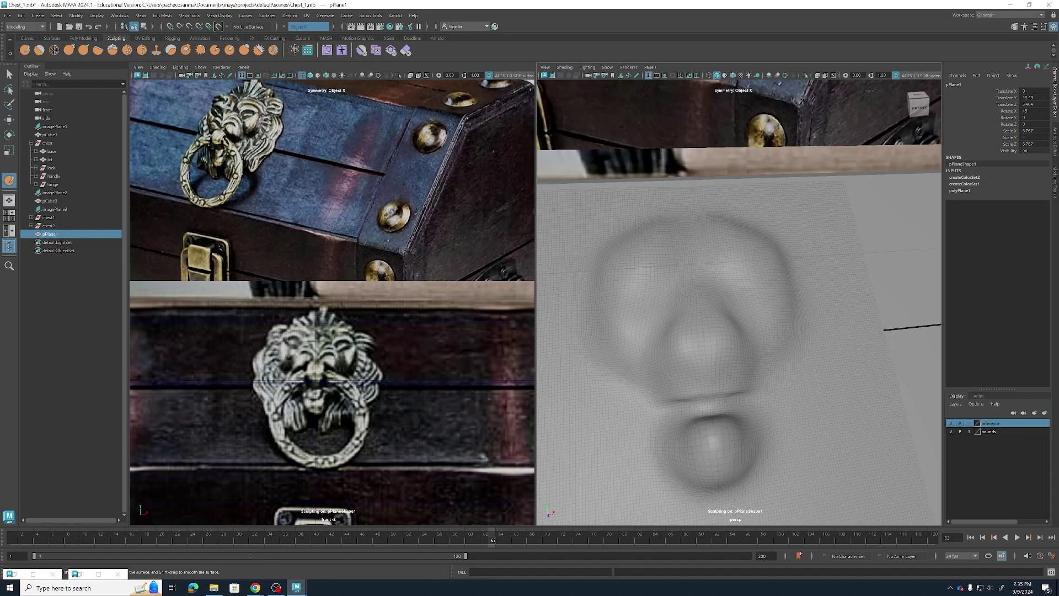
pyautogui.moveTo(708, 375)
pyautogui.mouseDown()
pyautogui.moveTo(684, 375)
pyautogui.moveTo(711, 371)
pyautogui.moveTo(725, 322)
pyautogui.mouseUp()
pyautogui.moveTo(746, 365)
pyautogui.mouseDown()
pyautogui.moveTo(799, 362)
pyautogui.moveTo(774, 360)
pyautogui.mouseUp()
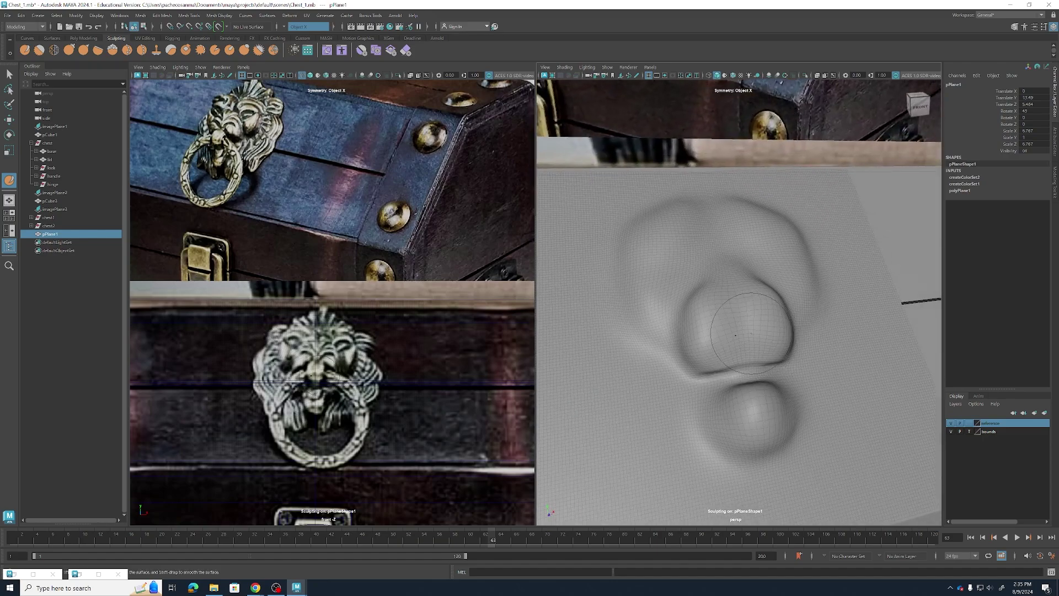
pyautogui.moveTo(741, 285); pyautogui.dragTo(752, 312)
pyautogui.moveTo(756, 347)
pyautogui.mouseDown()
pyautogui.moveTo(750, 297)
pyautogui.moveTo(832, 348)
pyautogui.moveTo(816, 350)
pyautogui.mouseUp()
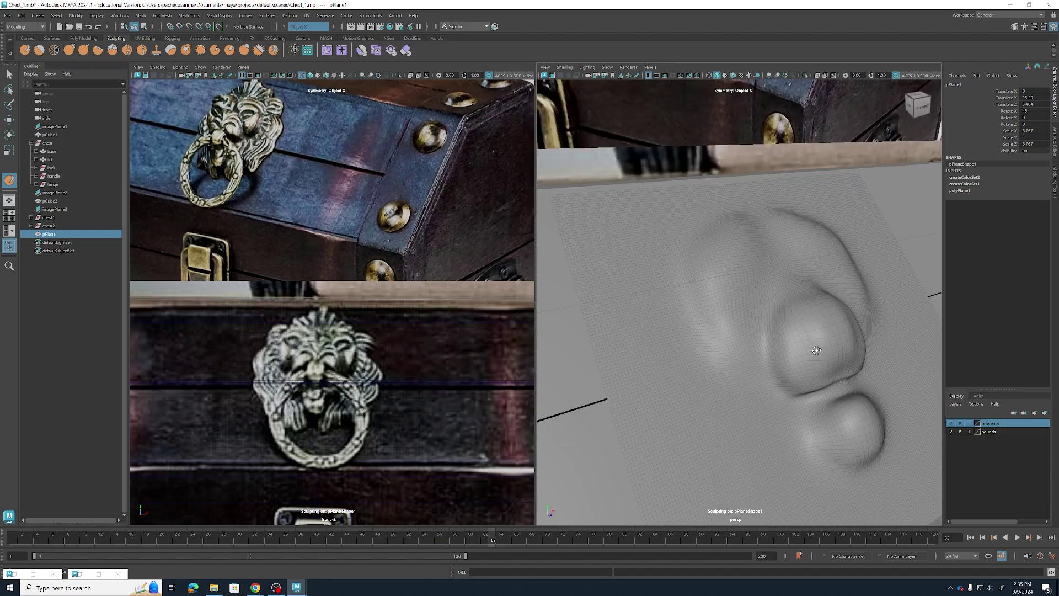
# Build up the cheeks beside the muzzle and two forehead lobes, leaving creases between them and along the brow's centerline
pyautogui.moveTo(835, 302)
pyautogui.keyDown('alt'); pyautogui.mouseDown()
pyautogui.moveTo(769, 385)
pyautogui.moveTo(811, 388)
pyautogui.mouseUp(); pyautogui.keyUp('alt')
pyautogui.scroll(5, 818, 411)
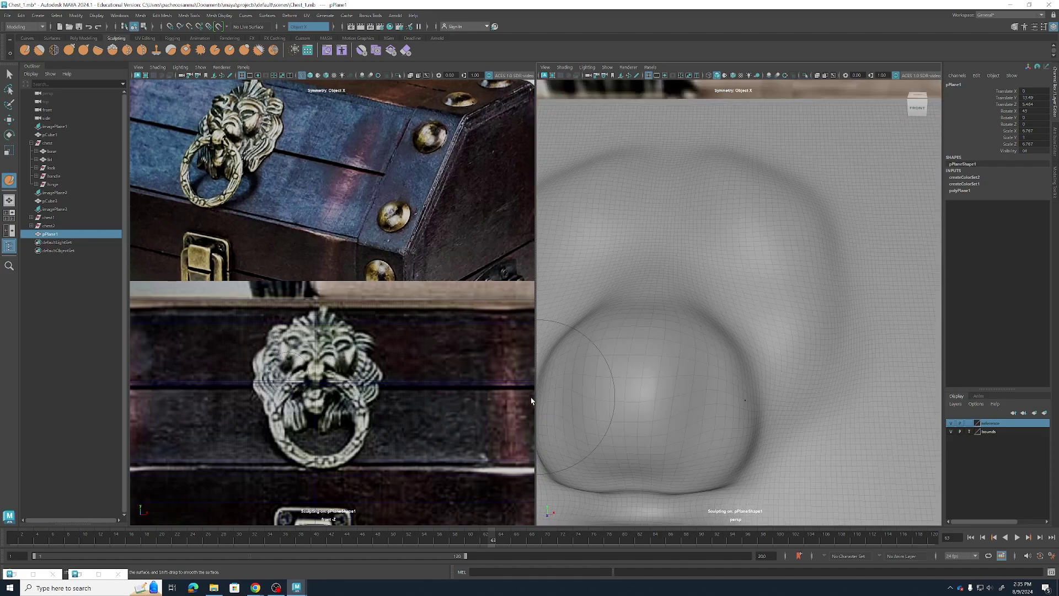
pyautogui.scroll(-5, 773, 380)
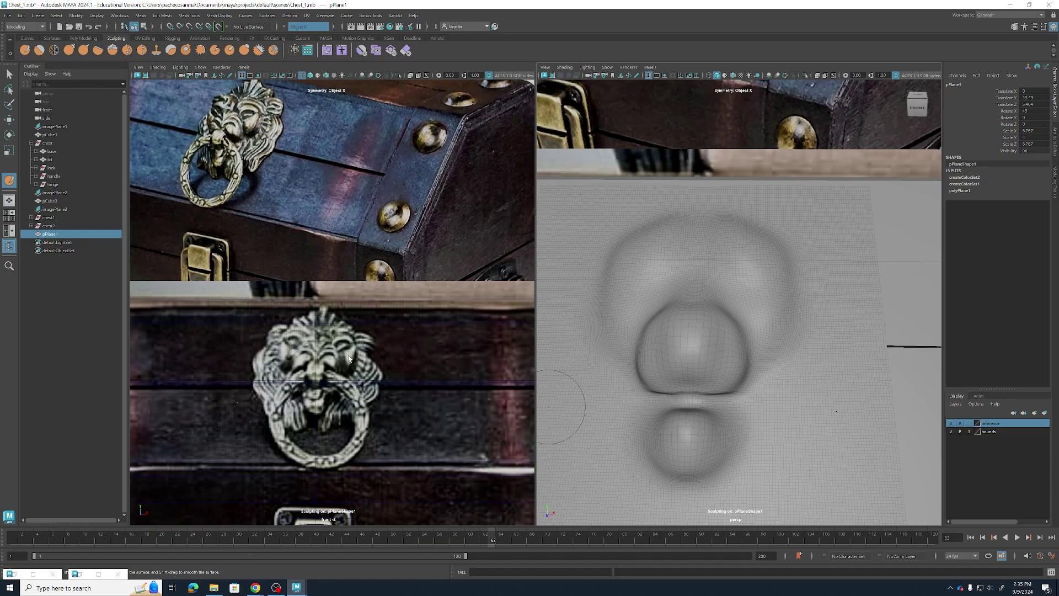
pyautogui.moveTo(776, 318)
pyautogui.mouseDown()
pyautogui.moveTo(763, 301)
pyautogui.moveTo(771, 352)
pyautogui.moveTo(759, 356)
pyautogui.moveTo(750, 301)
pyautogui.moveTo(802, 309)
pyautogui.moveTo(789, 276)
pyautogui.moveTo(814, 309)
pyautogui.moveTo(795, 326)
pyautogui.mouseUp()
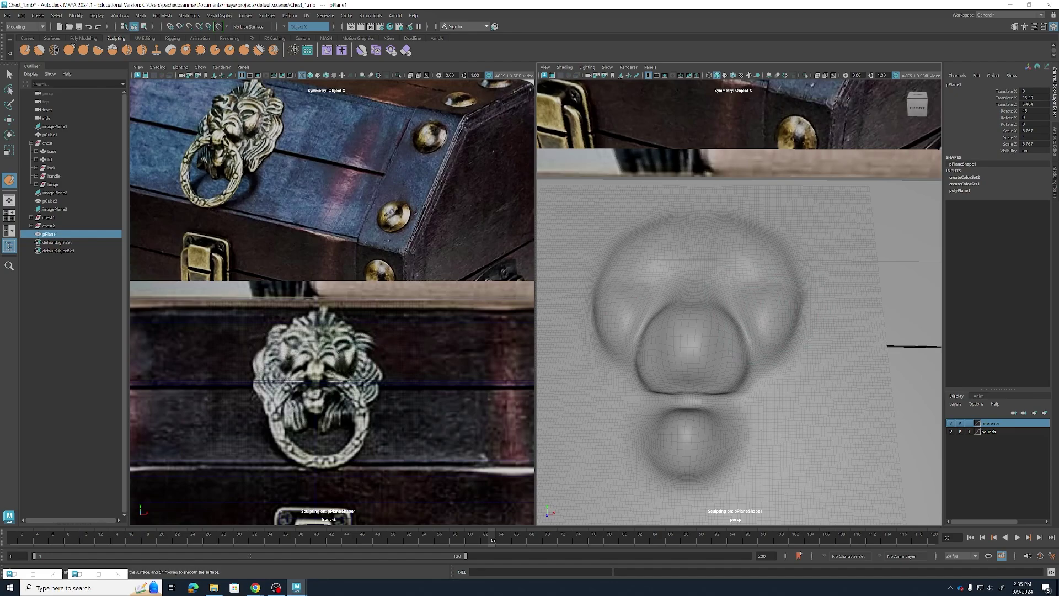
pyautogui.moveTo(740, 301); pyautogui.dragTo(726, 309)
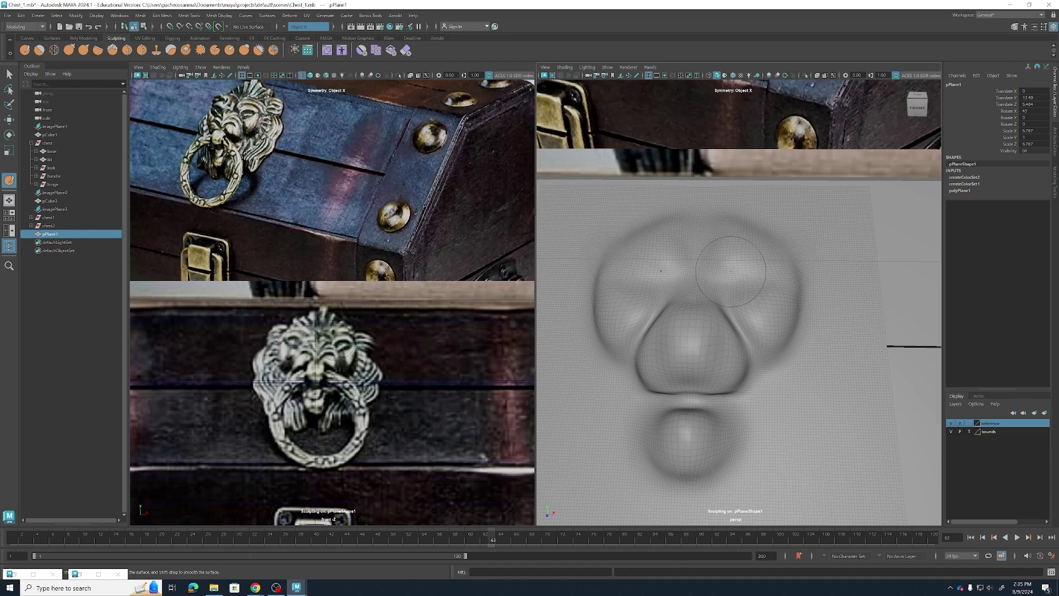
pyautogui.moveTo(730, 266)
pyautogui.mouseDown()
pyautogui.moveTo(762, 256)
pyautogui.moveTo(710, 247)
pyautogui.moveTo(733, 239)
pyautogui.moveTo(721, 272)
pyautogui.moveTo(758, 274)
pyautogui.mouseUp()
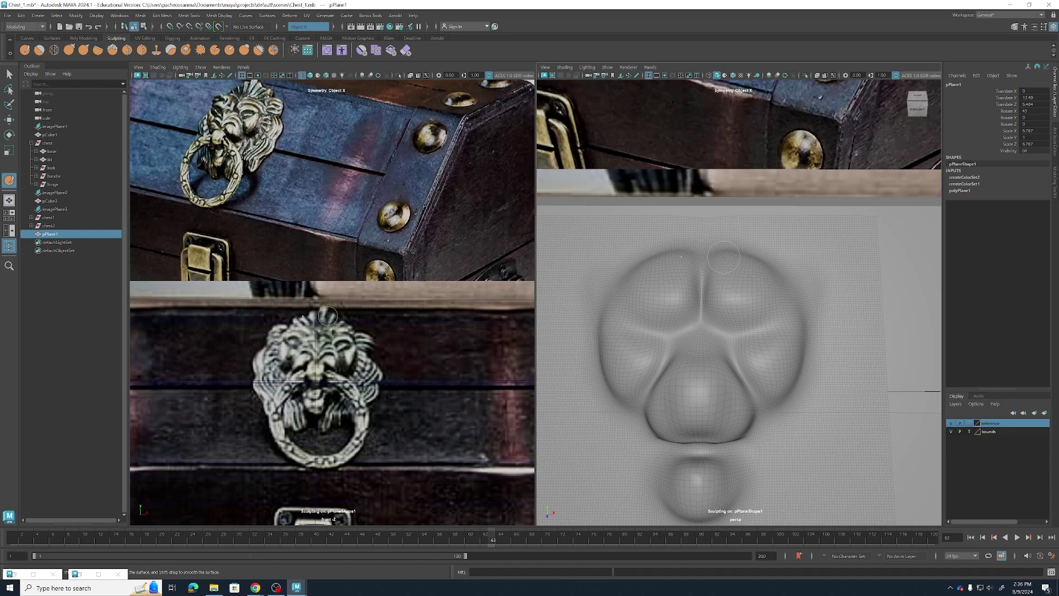
pyautogui.moveTo(753, 259); pyautogui.dragTo(723, 254)
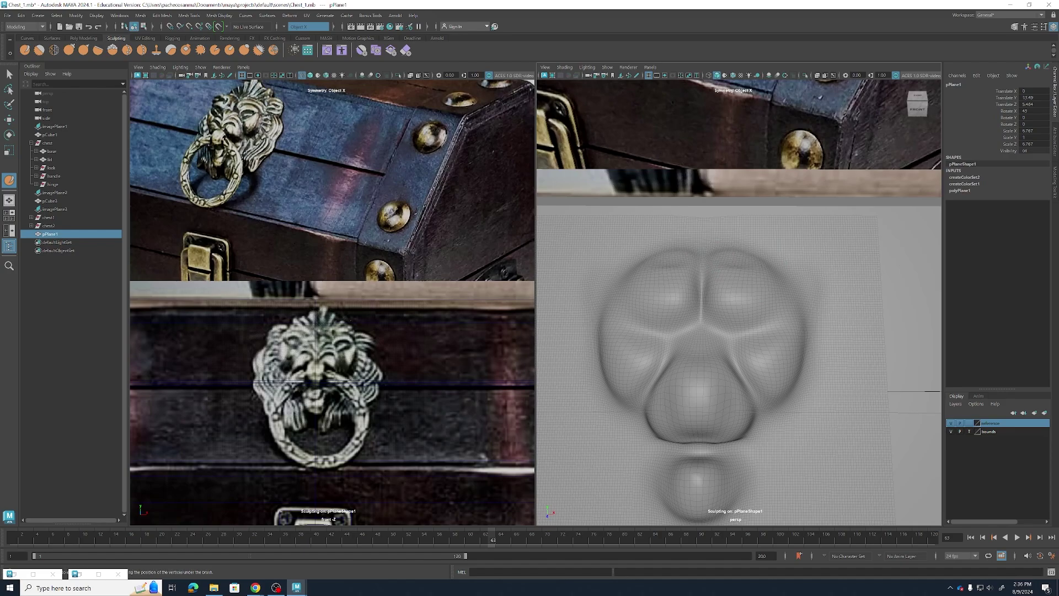
# Smooth the muzzle and carve symmetrical nostril creases that meet in a central split running down toward the mouth
pyautogui.moveTo(759, 289)
pyautogui.keyDown('alt'); pyautogui.mouseDown()
pyautogui.moveTo(795, 275)
pyautogui.moveTo(733, 276)
pyautogui.moveTo(756, 266)
pyautogui.mouseUp(); pyautogui.keyUp('alt')
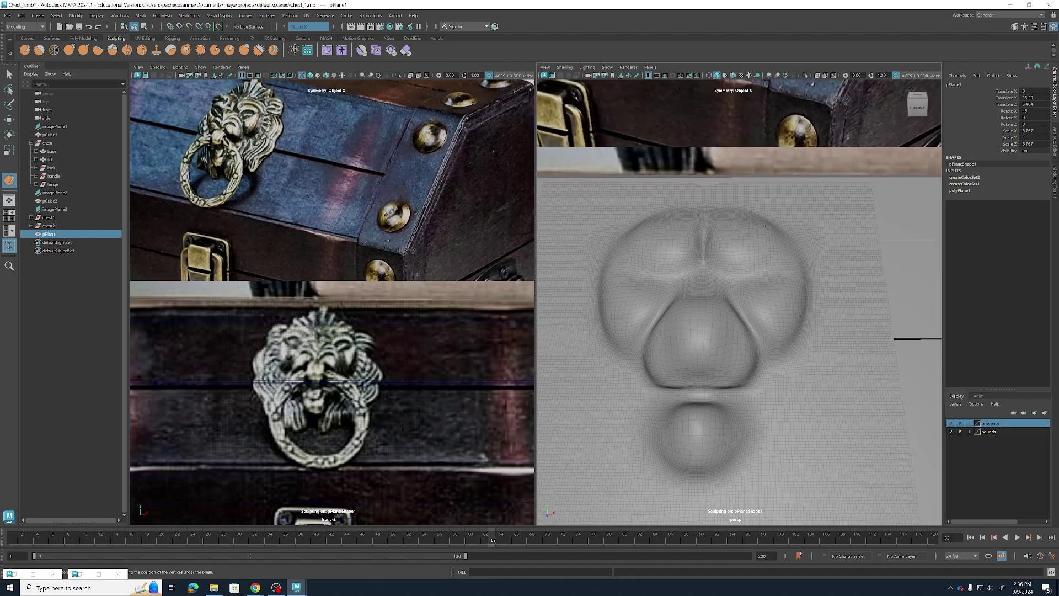
pyautogui.keyDown('alt'); pyautogui.moveTo(755, 279); pyautogui.dragTo(762, 293); pyautogui.keyUp('alt')
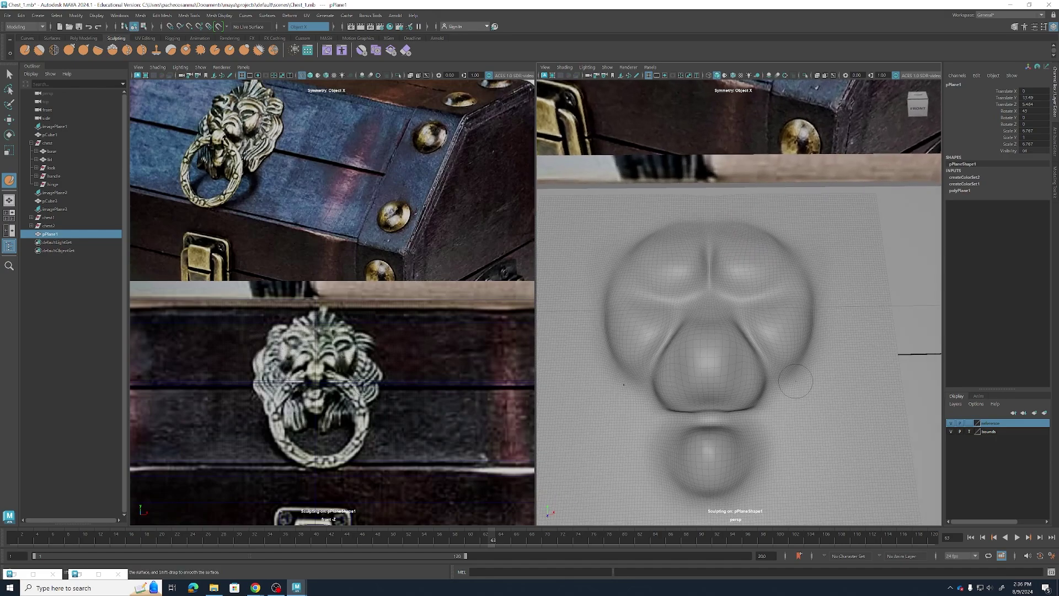
pyautogui.keyDown('alt'); pyautogui.moveTo(796, 380); pyautogui.dragTo(733, 385); pyautogui.keyUp('alt')
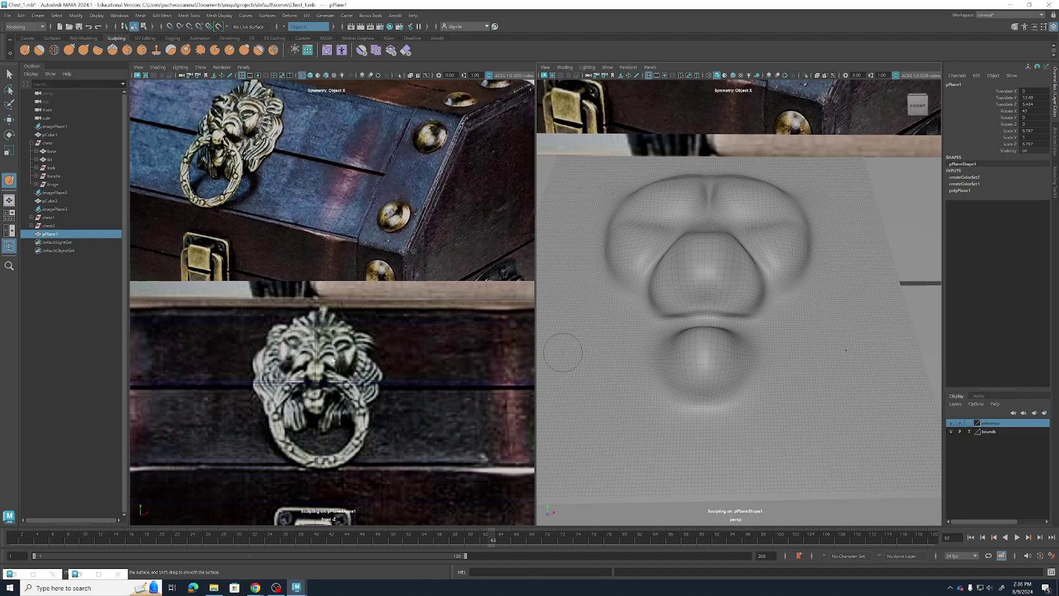
pyautogui.scroll(2, 783, 262)
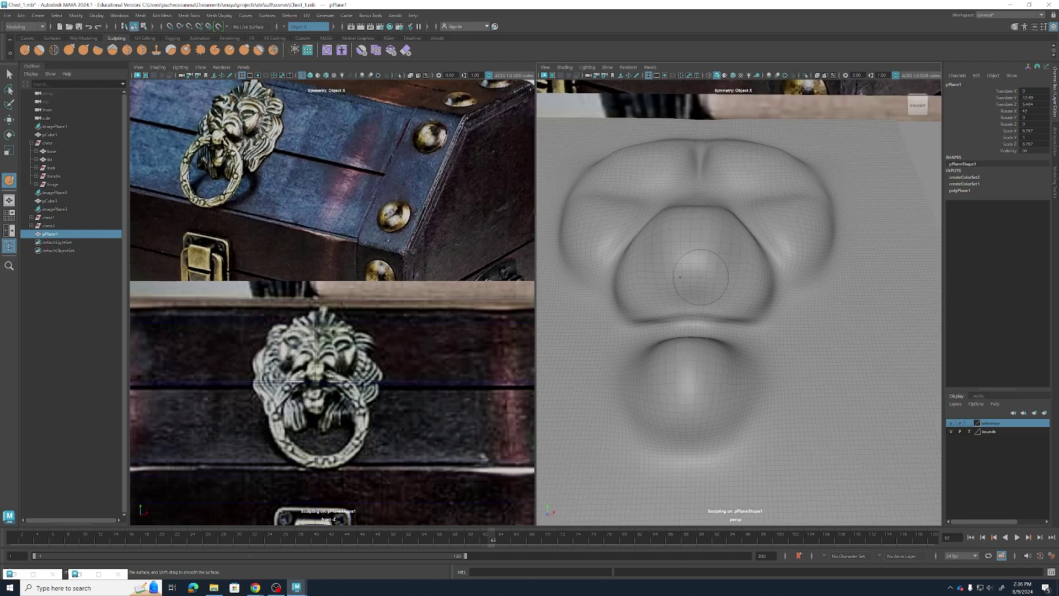
pyautogui.moveTo(702, 270)
pyautogui.keyDown('shift'); pyautogui.mouseDown()
pyautogui.moveTo(761, 237)
pyautogui.moveTo(738, 384)
pyautogui.mouseUp(); pyautogui.keyUp('shift')
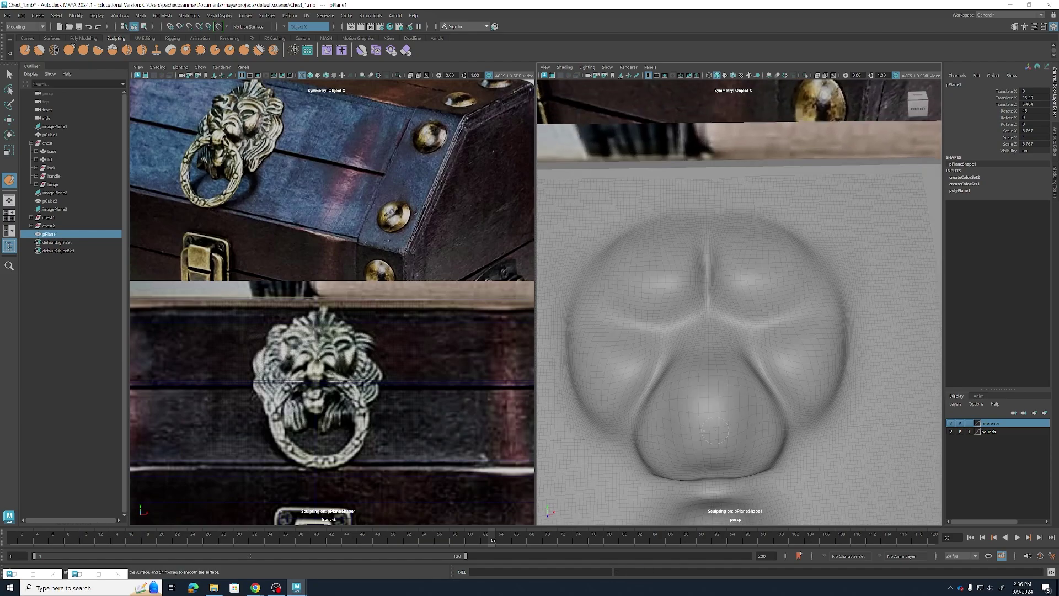
pyautogui.moveTo(711, 459)
pyautogui.mouseDown()
pyautogui.moveTo(719, 420)
pyautogui.moveTo(772, 404)
pyautogui.moveTo(743, 412)
pyautogui.moveTo(735, 455)
pyautogui.moveTo(673, 408)
pyautogui.moveTo(698, 463)
pyautogui.mouseUp()
pyautogui.hotkey('ctrl', 'z')
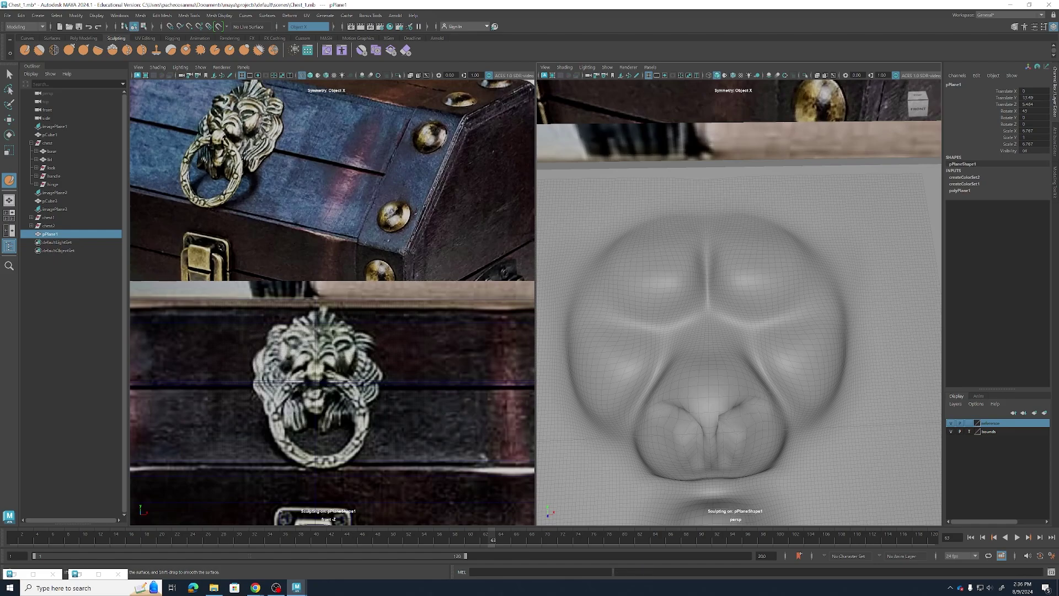
pyautogui.keyDown('alt'); pyautogui.moveTo(725, 430); pyautogui.dragTo(723, 408); pyautogui.keyUp('alt')
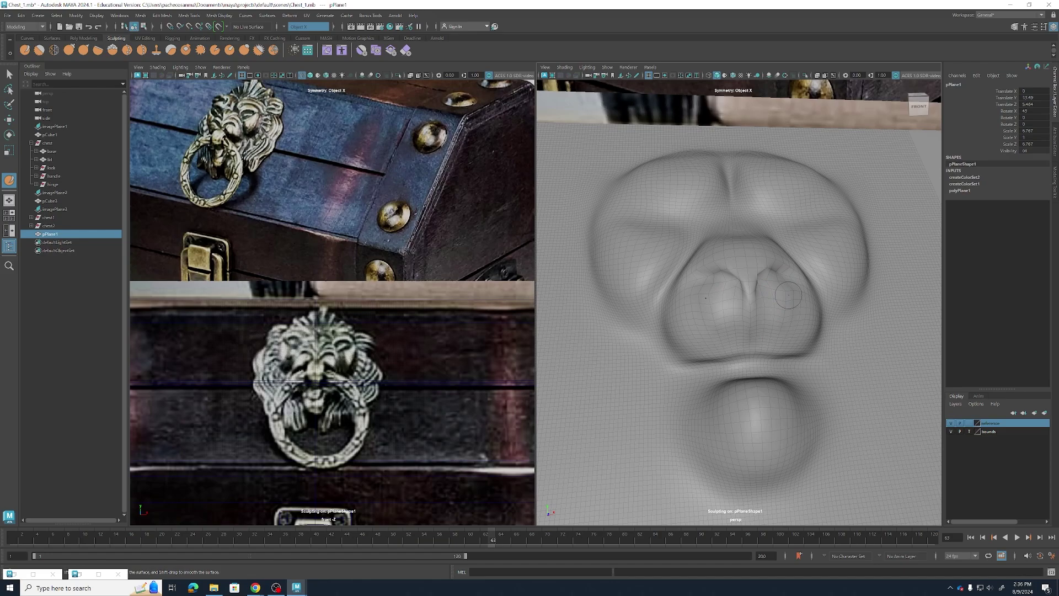
pyautogui.moveTo(699, 417)
pyautogui.keyDown('alt'); pyautogui.mouseDown()
pyautogui.moveTo(676, 479)
pyautogui.moveTo(704, 366)
pyautogui.mouseUp(); pyautogui.keyUp('alt')
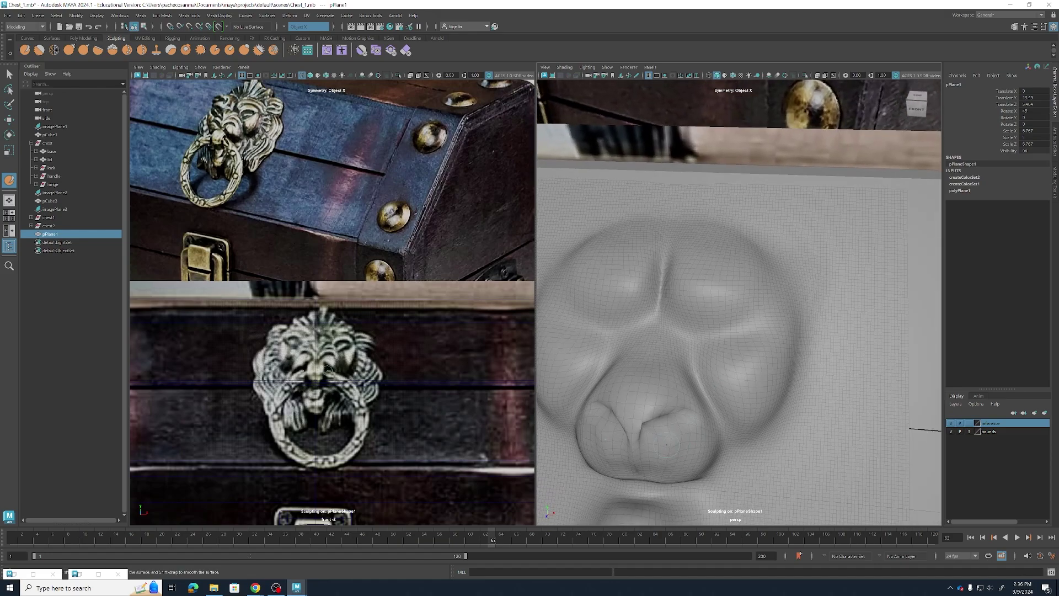
pyautogui.press('shift')
pyautogui.scroll(-5, 708, 423)
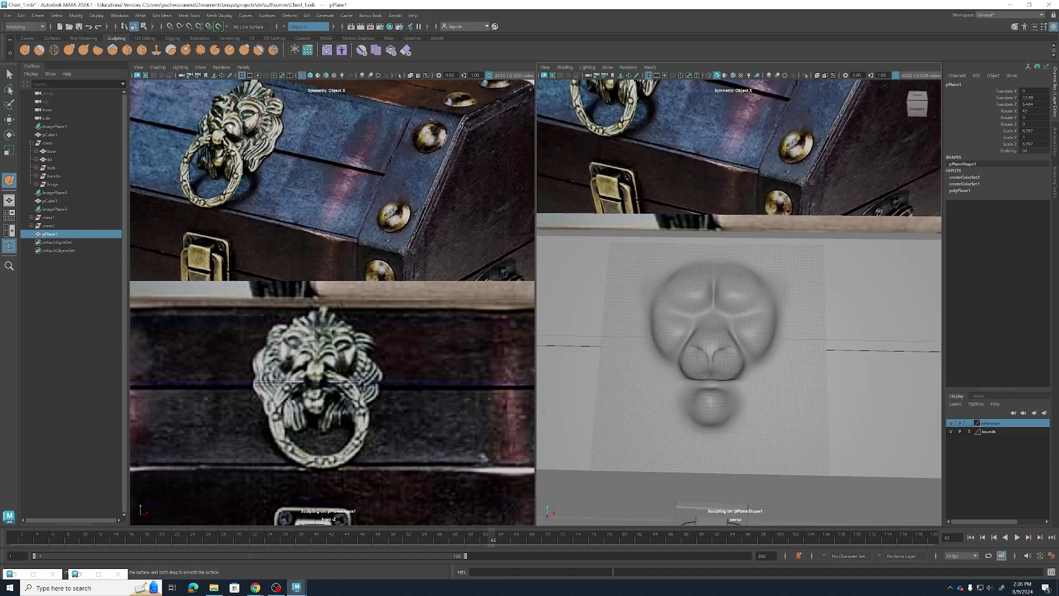
pyautogui.scroll(4, 837, 318)
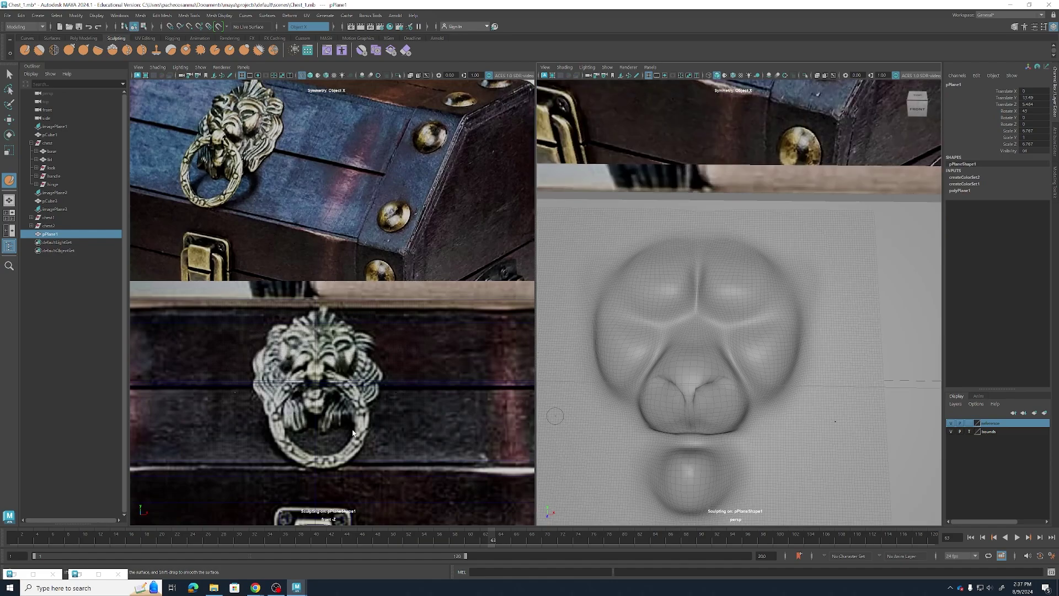
pyautogui.keyDown('alt'); pyautogui.moveTo(775, 465); pyautogui.dragTo(790, 407, button='middle'); pyautogui.keyUp('alt')
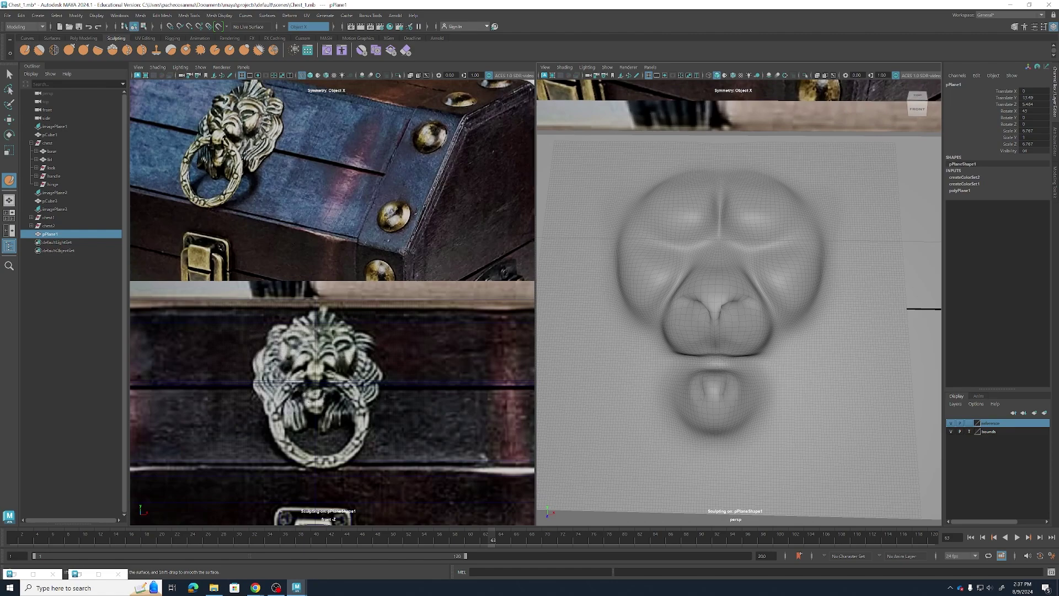
pyautogui.moveTo(710, 394); pyautogui.dragTo(714, 397)
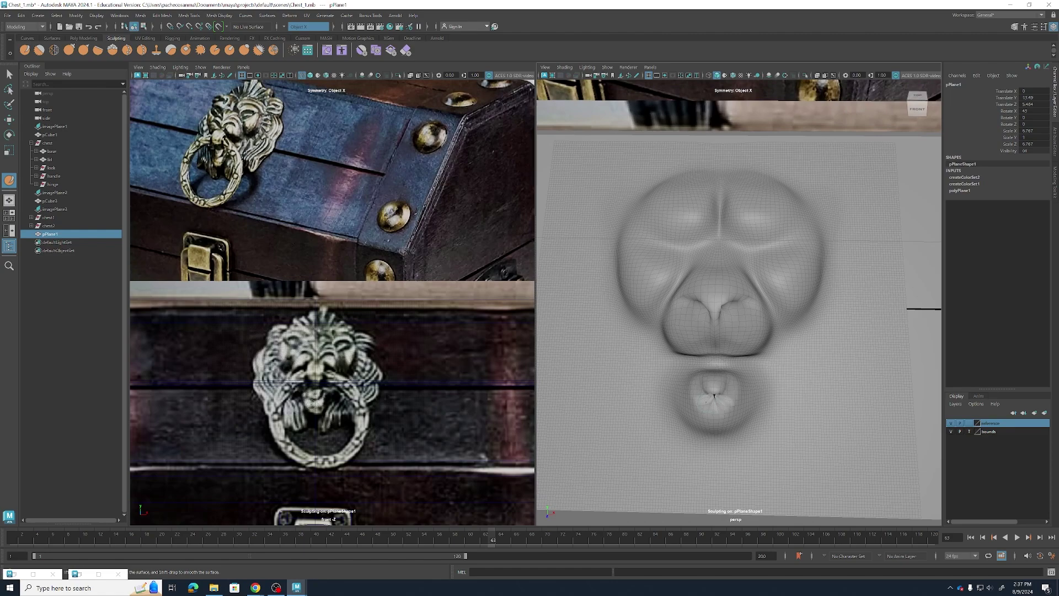
pyautogui.moveTo(716, 404); pyautogui.dragTo(700, 399)
pyautogui.hotkey('ctrl', 'z')
# Adjust the brush strength and sculpt a small lower lip with side creases into the top of the chin ball
pyautogui.press('m')
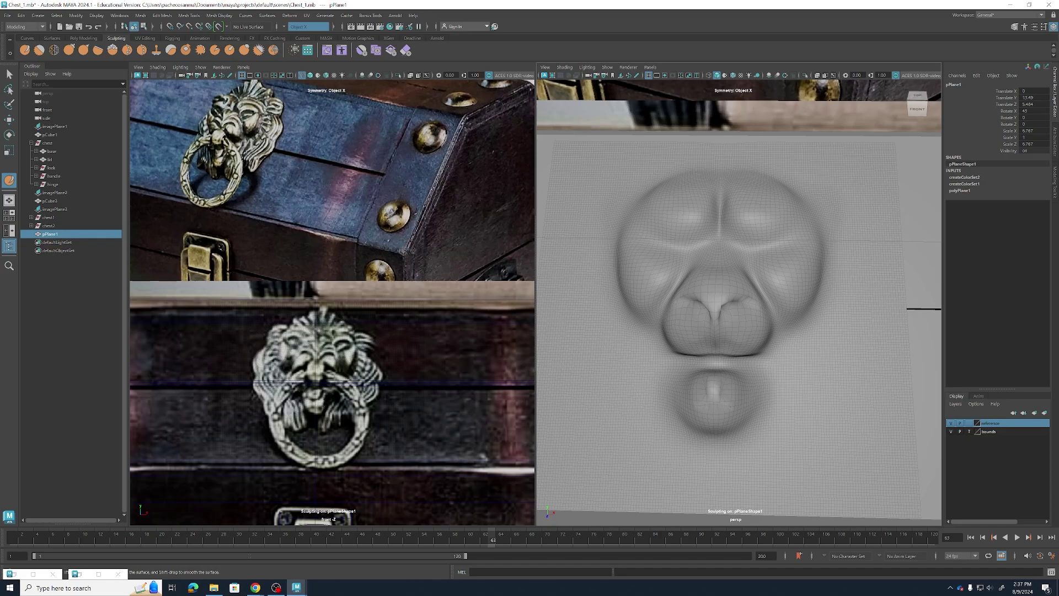
pyautogui.hotkey('ctrl', 'z')
pyautogui.moveTo(697, 381); pyautogui.dragTo(702, 376)
pyautogui.keyDown('alt'); pyautogui.moveTo(729, 464); pyautogui.dragTo(729, 403); pyautogui.keyUp('alt')
pyautogui.keyDown('alt'); pyautogui.moveTo(729, 403); pyautogui.dragTo(802, 438, button='right'); pyautogui.keyUp('alt')
pyautogui.moveTo(715, 295)
pyautogui.mouseDown()
pyautogui.moveTo(710, 310)
pyautogui.moveTo(706, 293)
pyautogui.mouseUp()
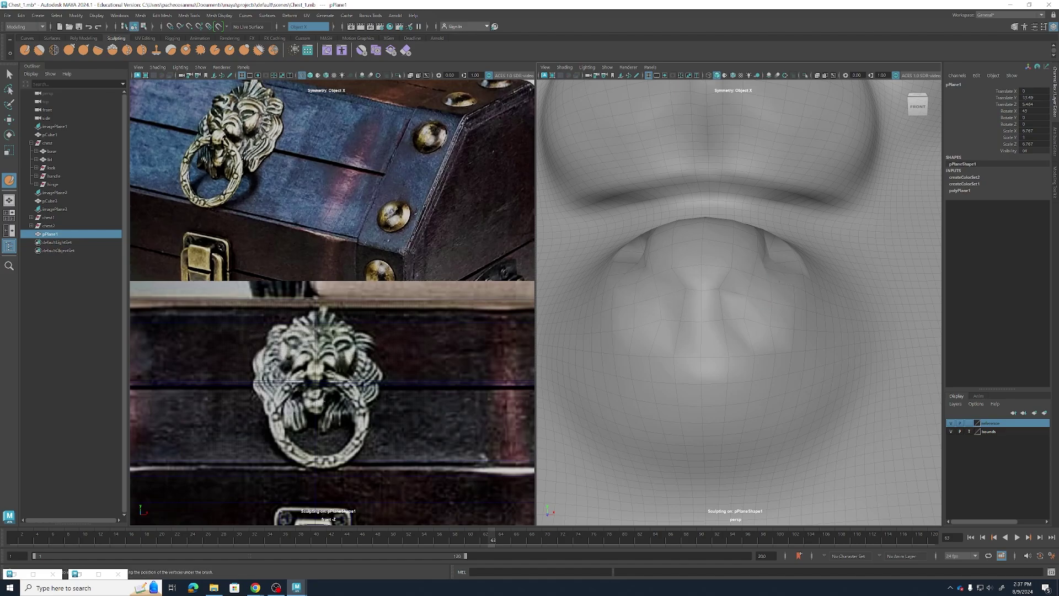
# Smooth the lower-lip creases on the chin and check the whole lion face against the reference photos
pyautogui.keyDown('shift'); pyautogui.moveTo(785, 267); pyautogui.dragTo(798, 269); pyautogui.keyUp('shift')
pyautogui.keyDown('shift'); pyautogui.moveTo(757, 301); pyautogui.dragTo(746, 343); pyautogui.keyUp('shift')
pyautogui.keyDown('alt'); pyautogui.moveTo(746, 342); pyautogui.dragTo(689, 309, button='right'); pyautogui.keyUp('alt')
pyautogui.keyDown('alt'); pyautogui.moveTo(731, 303); pyautogui.dragTo(743, 355); pyautogui.keyUp('alt')
pyautogui.keyDown('alt'); pyautogui.moveTo(726, 386); pyautogui.dragTo(676, 370, button='right'); pyautogui.keyUp('alt')
pyautogui.moveTo(712, 381)
pyautogui.keyDown('alt'); pyautogui.mouseDown()
pyautogui.moveTo(751, 365)
pyautogui.moveTo(704, 371)
pyautogui.moveTo(740, 374)
pyautogui.moveTo(734, 379)
pyautogui.mouseUp(); pyautogui.keyUp('alt')
pyautogui.keyDown('alt'); pyautogui.moveTo(676, 380); pyautogui.dragTo(715, 391, button='right'); pyautogui.keyUp('alt')
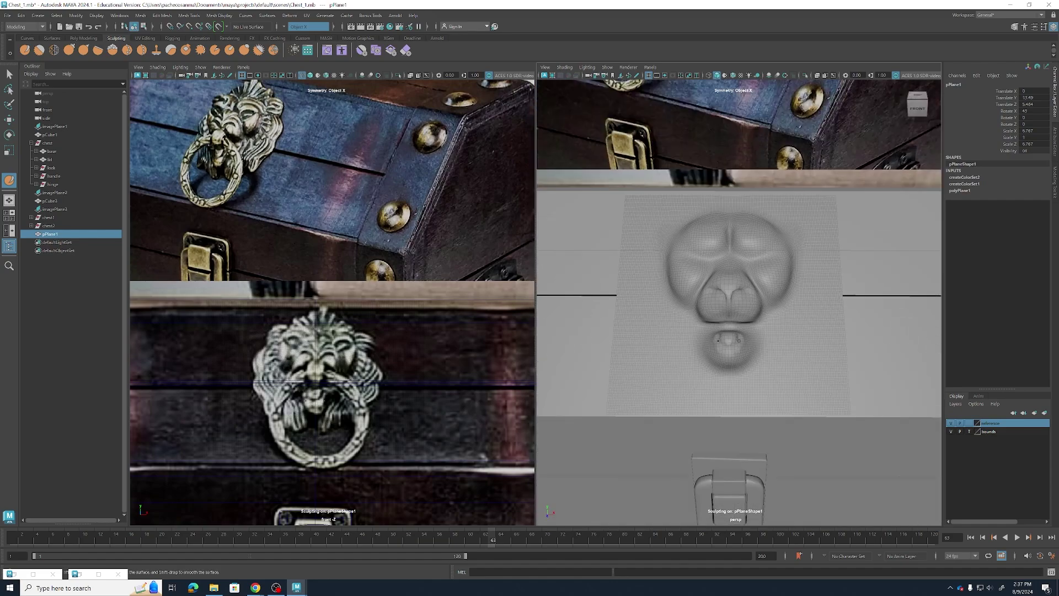
pyautogui.keyDown('alt'); pyautogui.moveTo(717, 340); pyautogui.dragTo(726, 391, button='middle'); pyautogui.keyUp('alt')
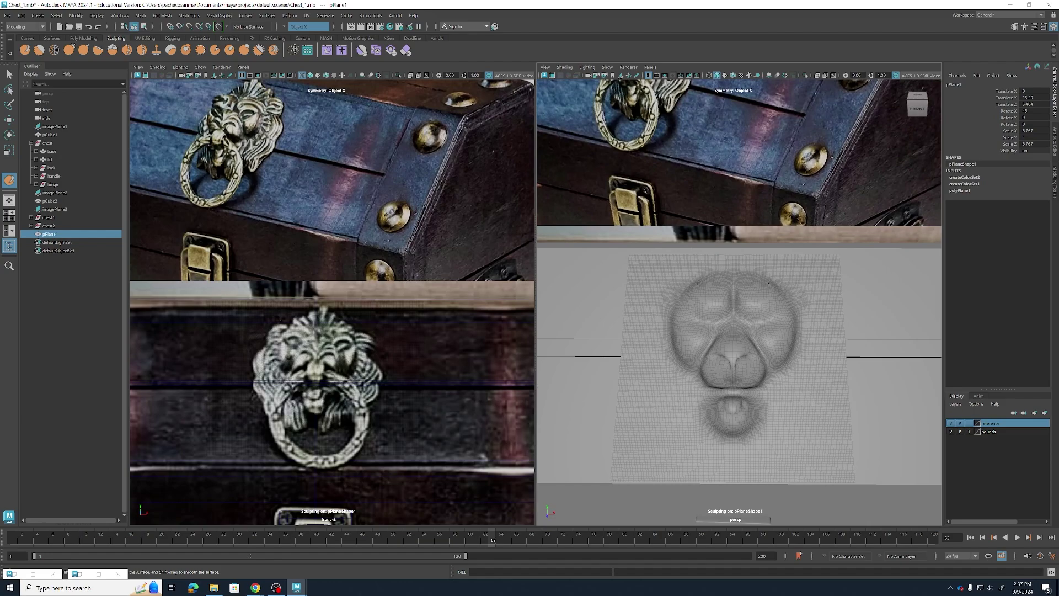
pyautogui.scroll(4, 722, 294)
pyautogui.scroll(-3, 726, 332)
# Create a polygon sphere, scale it uniformly to 0.264 and place it on the lion's face just above the muzzle
pyautogui.click(75, 39)
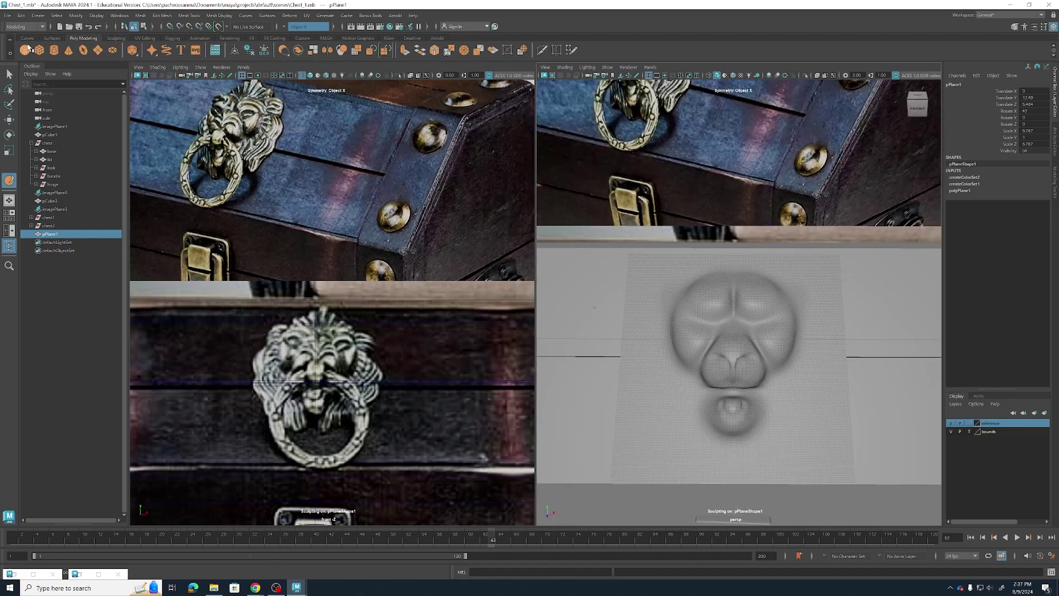
pyautogui.click(25, 50)
pyautogui.scroll(-5, 744, 319)
pyautogui.press('w')
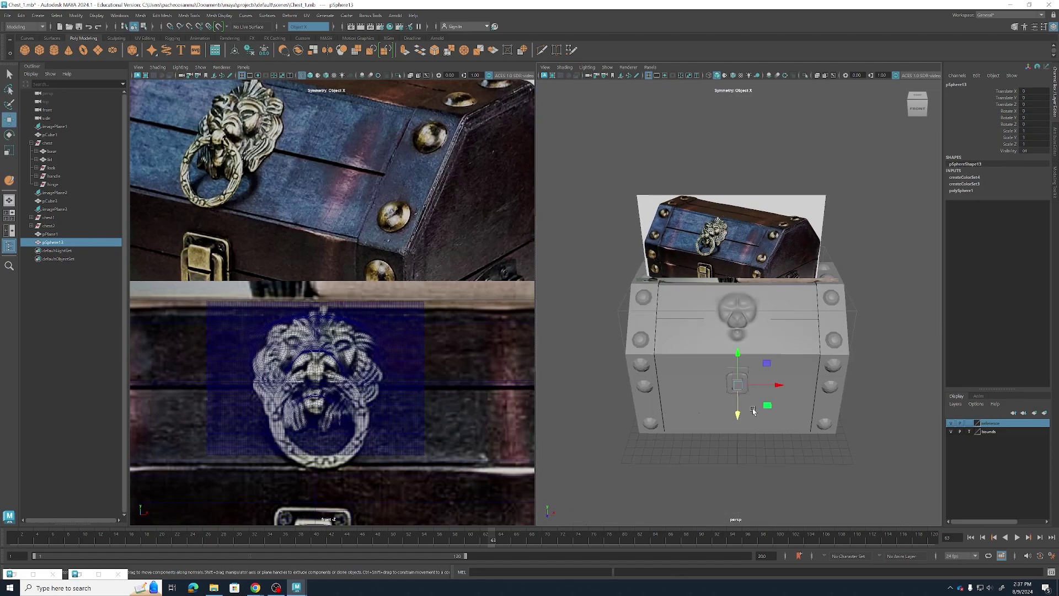
pyautogui.keyDown('alt'); pyautogui.moveTo(753, 408); pyautogui.dragTo(744, 345); pyautogui.keyUp('alt')
pyautogui.scroll(5, 719, 309)
pyautogui.press('r')
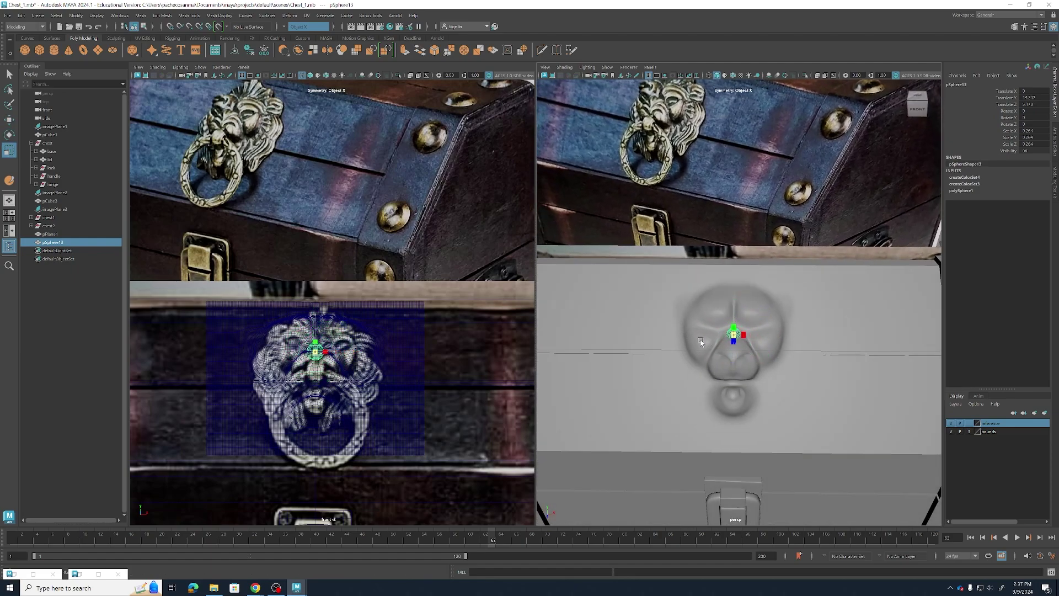
# Move the small sphere into one eye position beside the nose bridge, at about X 0.784, Y 14.404, Z 4.869
pyautogui.press('w')
pyautogui.scroll(3, 746, 347)
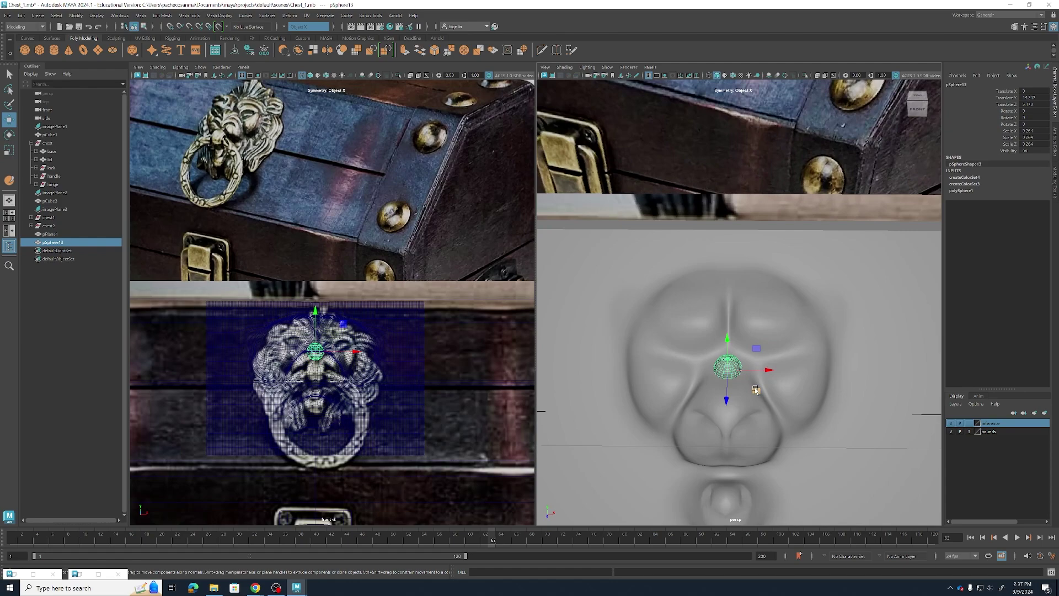
pyautogui.moveTo(756, 391); pyautogui.dragTo(798, 371)
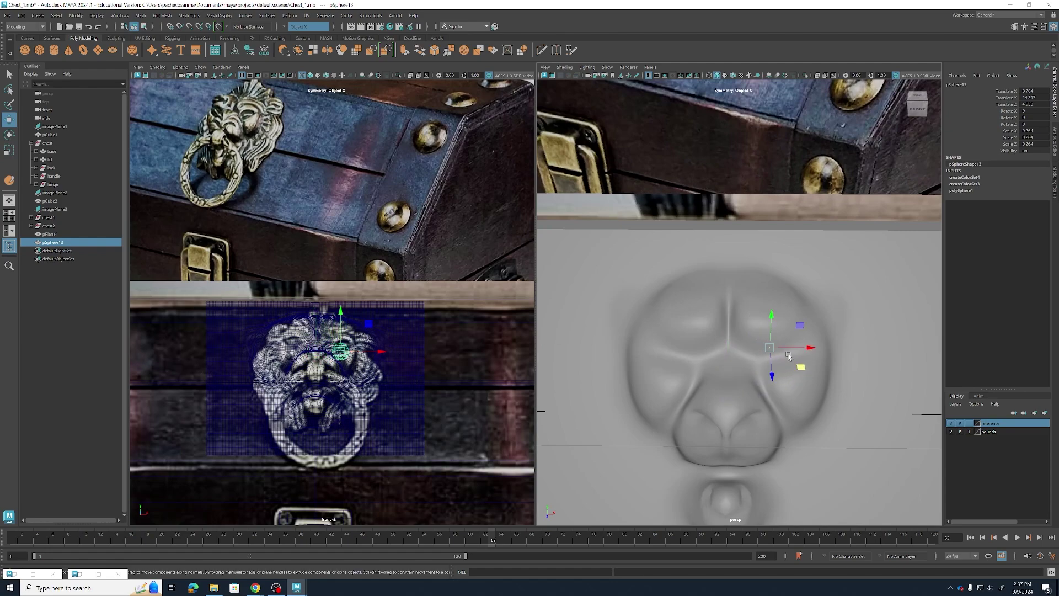
pyautogui.moveTo(771, 319); pyautogui.dragTo(568, 285)
pyautogui.moveTo(549, 249); pyautogui.dragTo(529, 248, button='middle')
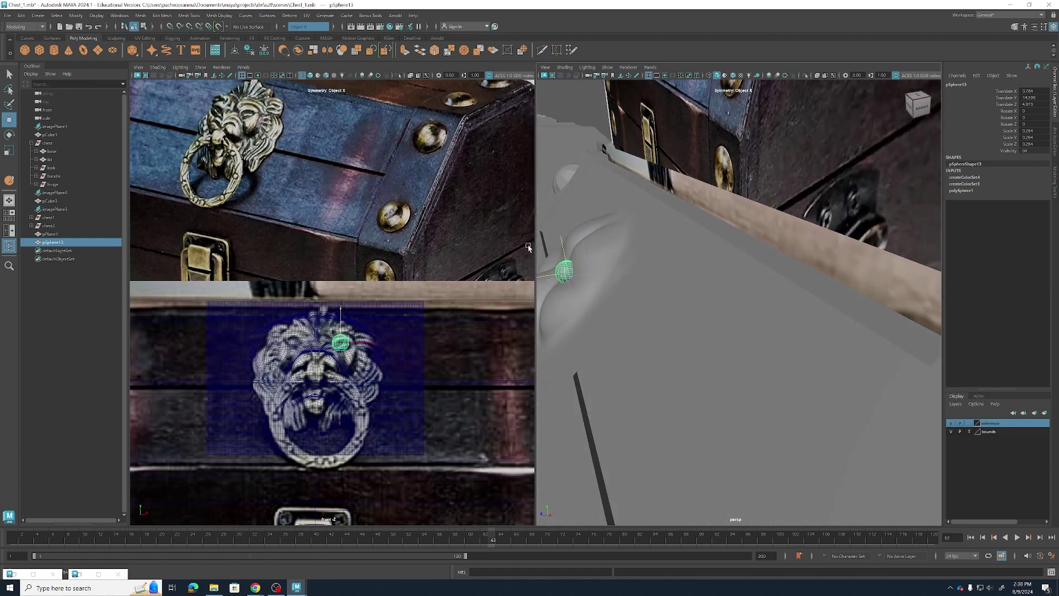
pyautogui.keyDown('alt'); pyautogui.moveTo(605, 300); pyautogui.dragTo(776, 313); pyautogui.keyUp('alt')
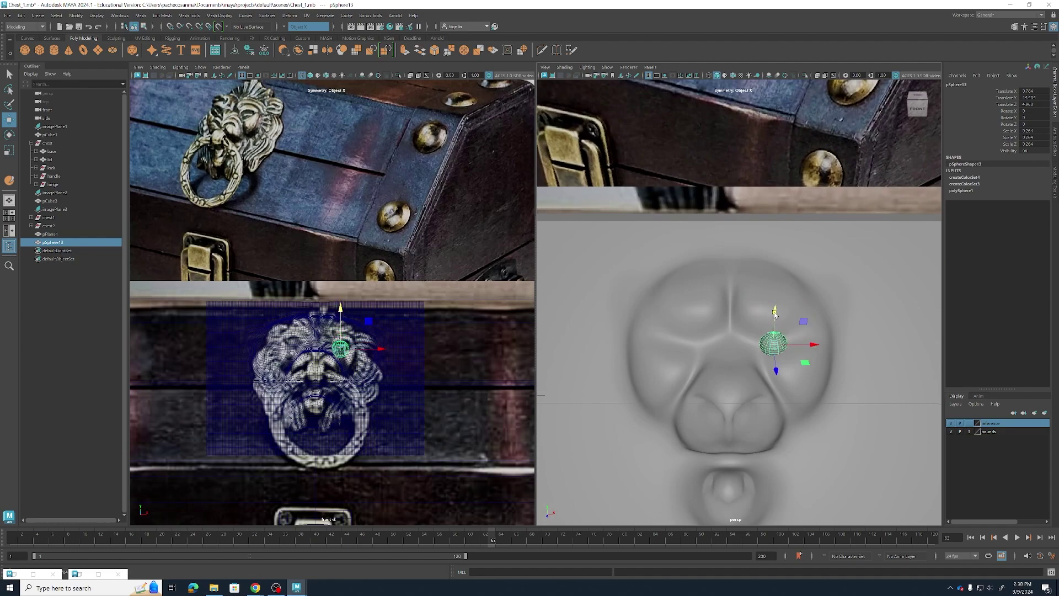
# Sculpt symmetrical eye creases and recessed eye sockets into the face mesh around the eye sphere and under the brow
pyautogui.click(789, 377)
pyautogui.click(10, 181)
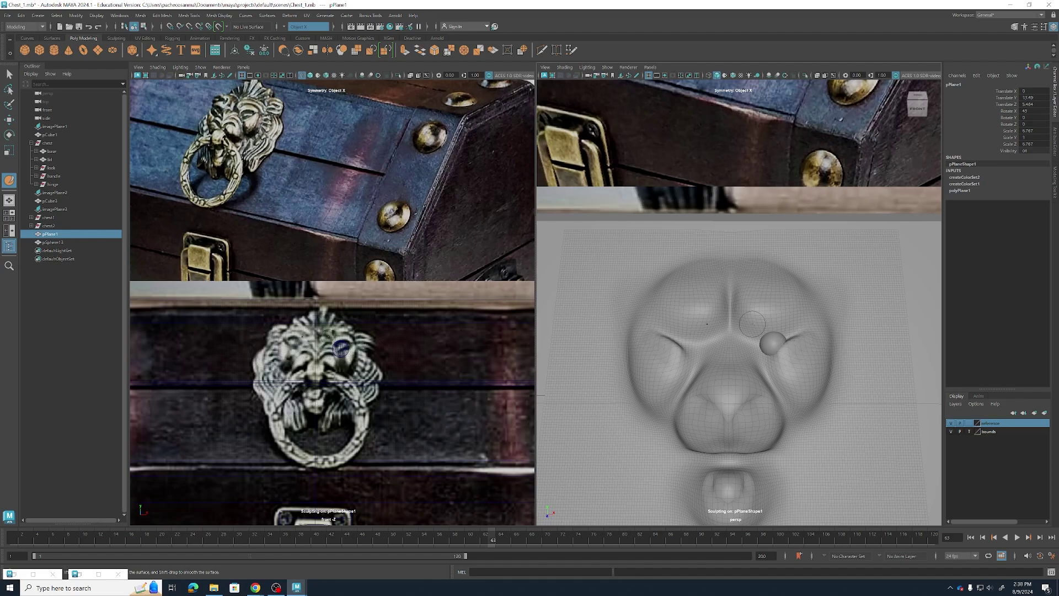
pyautogui.moveTo(755, 334)
pyautogui.mouseDown()
pyautogui.moveTo(783, 332)
pyautogui.moveTo(742, 326)
pyautogui.moveTo(767, 321)
pyautogui.moveTo(745, 317)
pyautogui.mouseUp()
pyautogui.press('capslock')
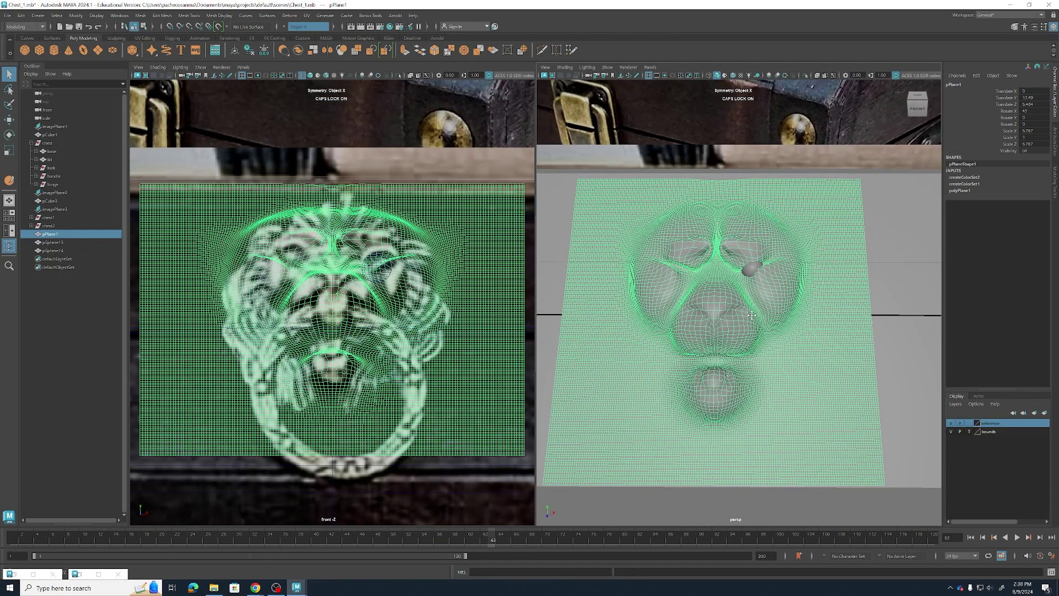
pyautogui.scroll(3, 748, 323)
pyautogui.keyDown('alt'); pyautogui.moveTo(754, 321); pyautogui.dragTo(768, 366); pyautogui.keyUp('alt')
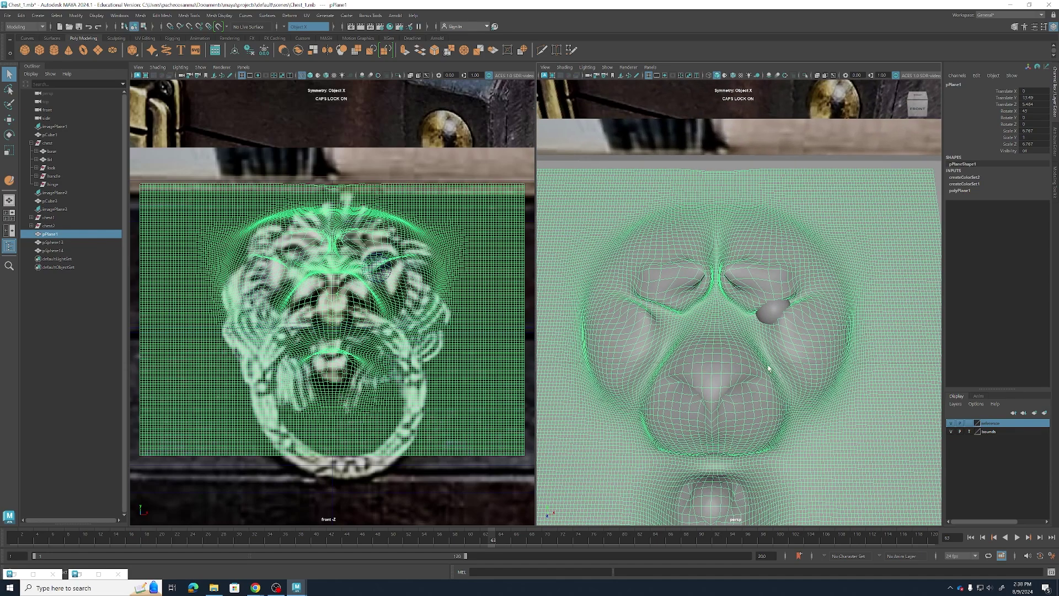
pyautogui.scroll(2, 769, 366)
pyautogui.click(9, 181)
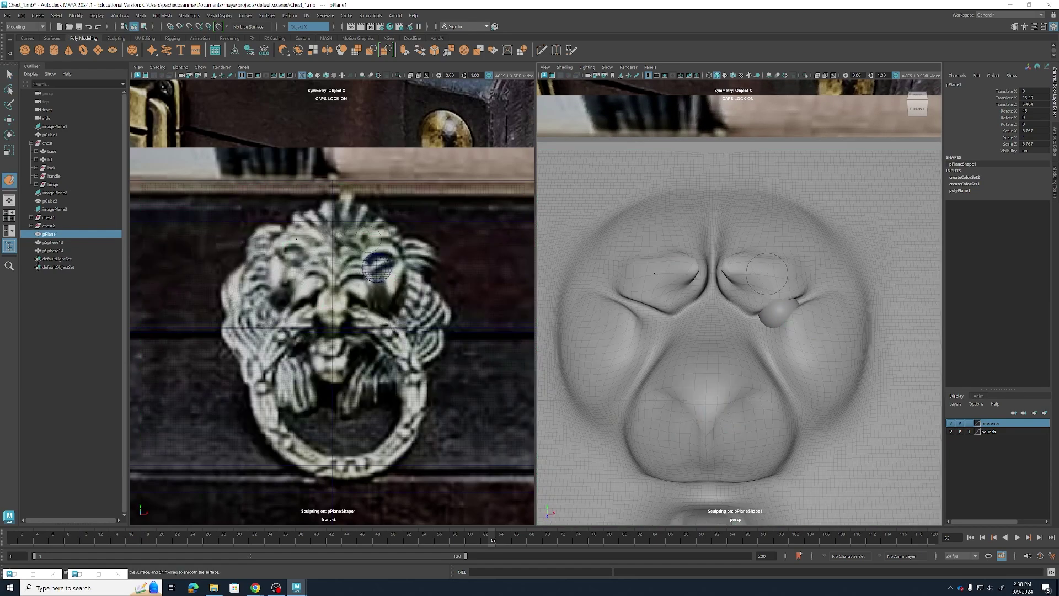
# Undo the stray extra sphere and the latest strokes over the eye sockets
pyautogui.hotkey('ctrl', 'z')
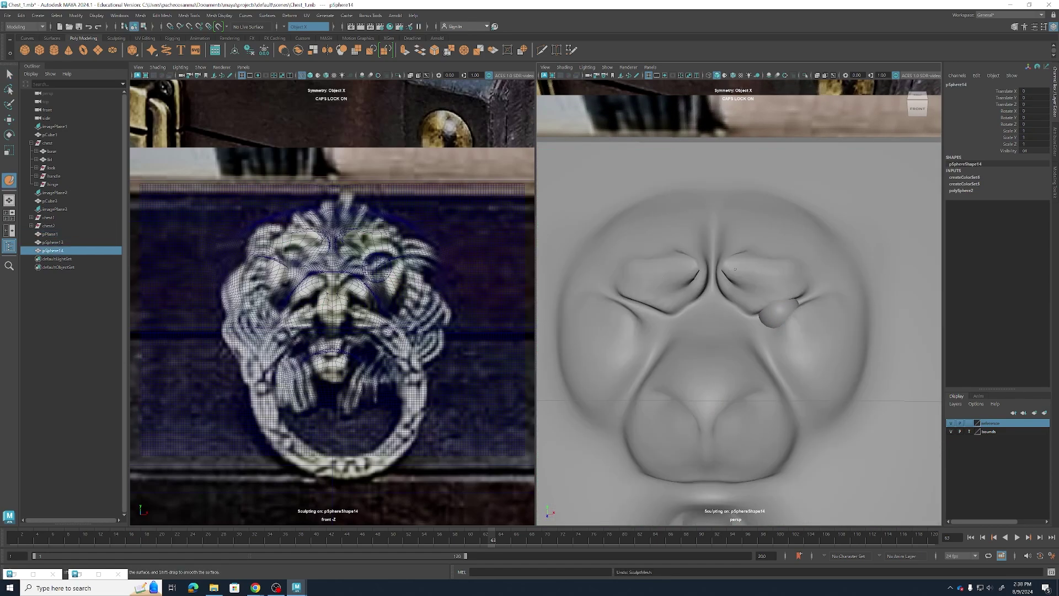
pyautogui.hotkey('ctrl', 'z')
pyautogui.hotkey('ctrl', 'z')
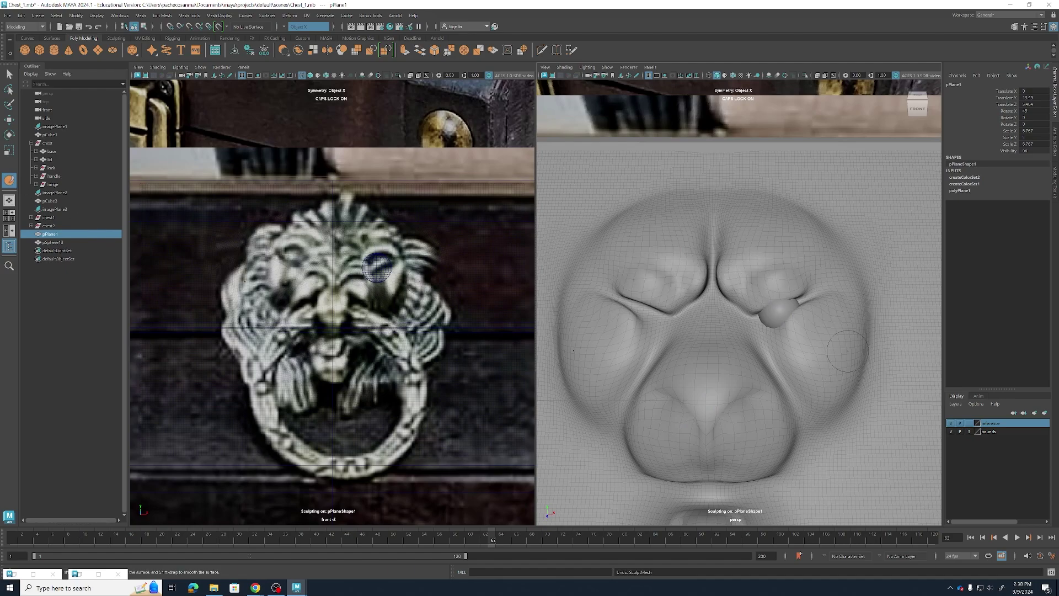
pyautogui.moveTo(800, 268); pyautogui.dragTo(725, 274)
pyautogui.hotkey('ctrl', 'z')
pyautogui.hotkey('ctrl', 'z')
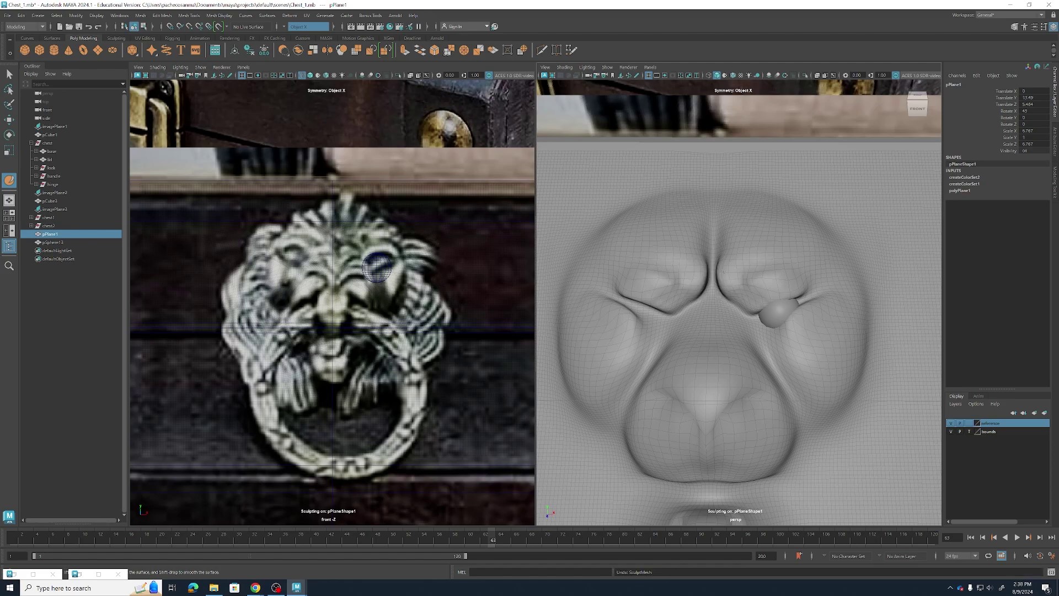
# Smooth the socket creases beside the central forehead groove and build up slanted upper eyelids above both eyes
pyautogui.click(724, 272)
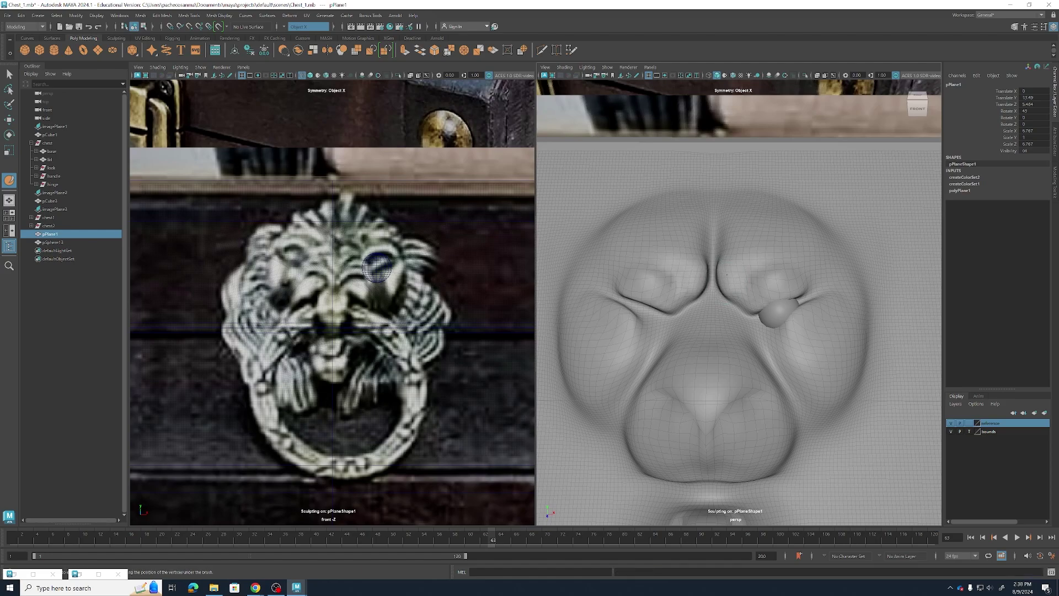
pyautogui.keyDown('shift'); pyautogui.moveTo(727, 275); pyautogui.dragTo(721, 287); pyautogui.keyUp('shift')
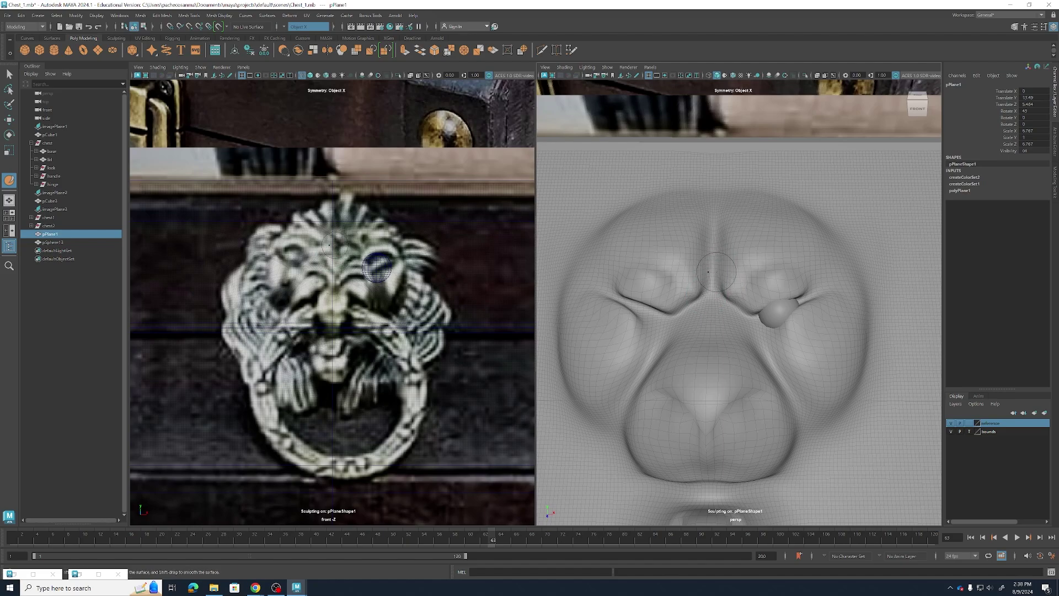
pyautogui.moveTo(712, 286); pyautogui.dragTo(714, 278)
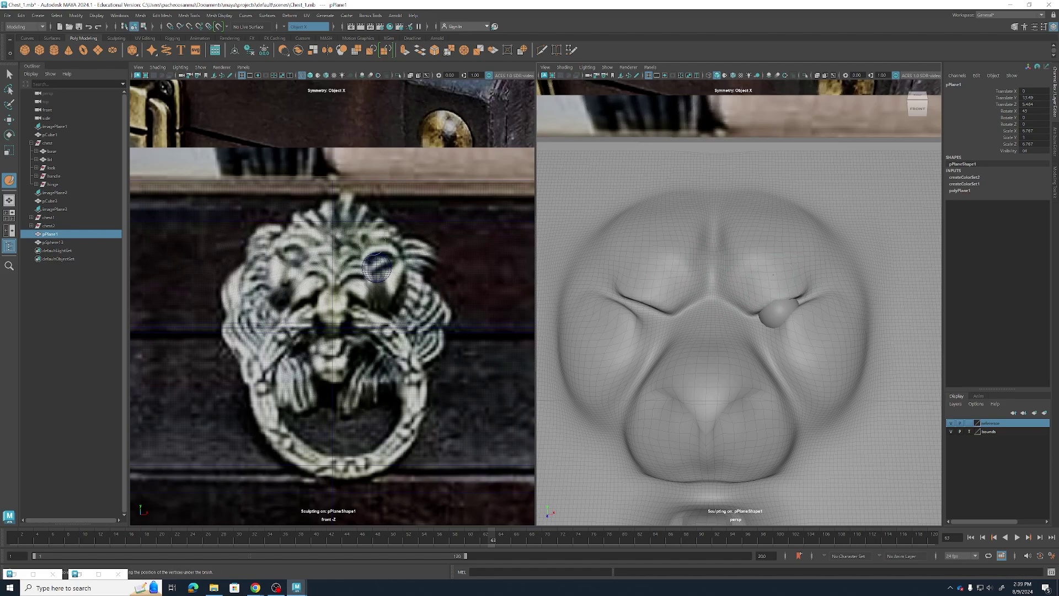
pyautogui.scroll(2, 828, 331)
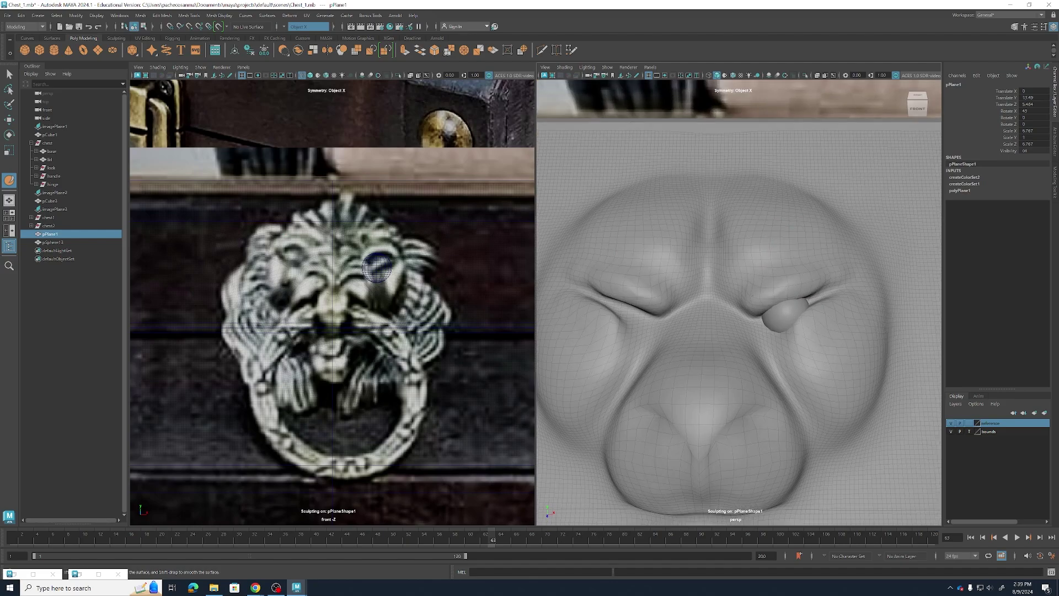
pyautogui.moveTo(827, 273); pyautogui.dragTo(756, 290)
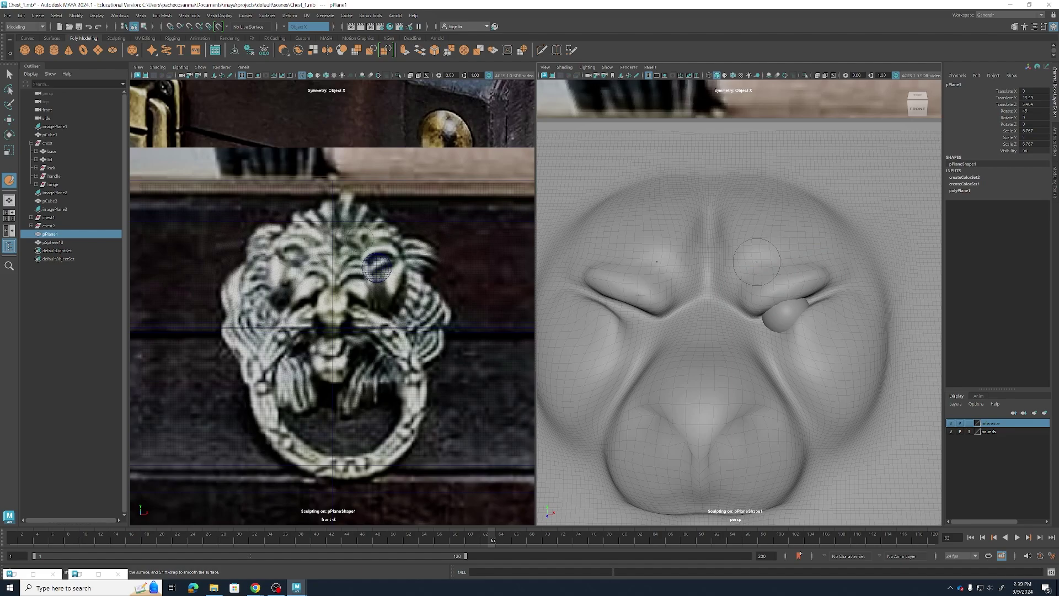
# Try sculpting curved brow folds above the upper eyelids, compare with the reference photo, and undo them
pyautogui.moveTo(756, 262)
pyautogui.mouseDown()
pyautogui.moveTo(747, 253)
pyautogui.moveTo(802, 239)
pyautogui.mouseUp()
pyautogui.moveTo(741, 260); pyautogui.dragTo(783, 252)
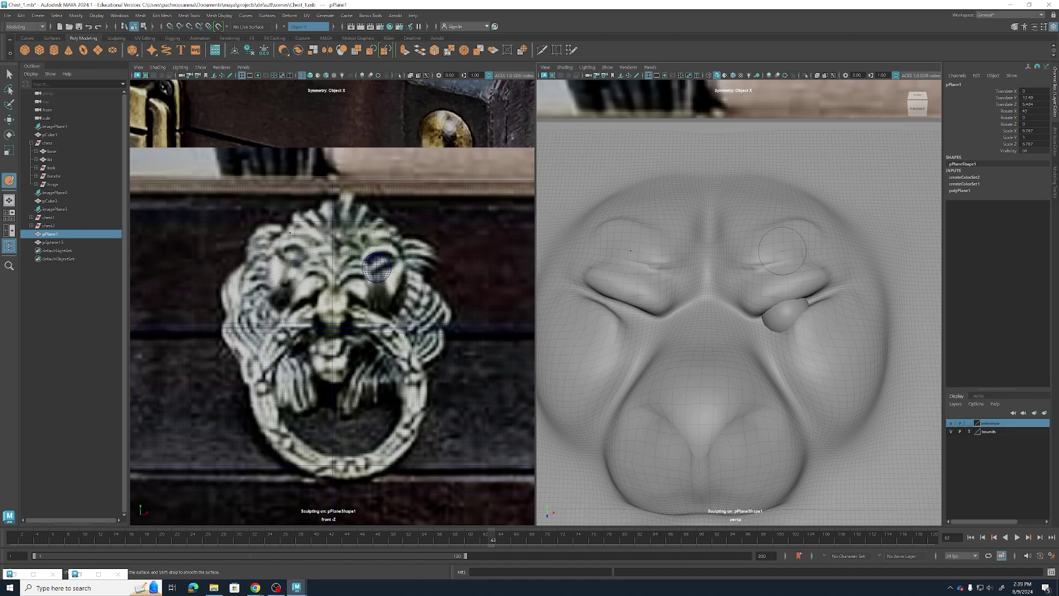
pyautogui.scroll(-7, 770, 266)
pyautogui.scroll(-3, 770, 267)
pyautogui.scroll(4, 770, 267)
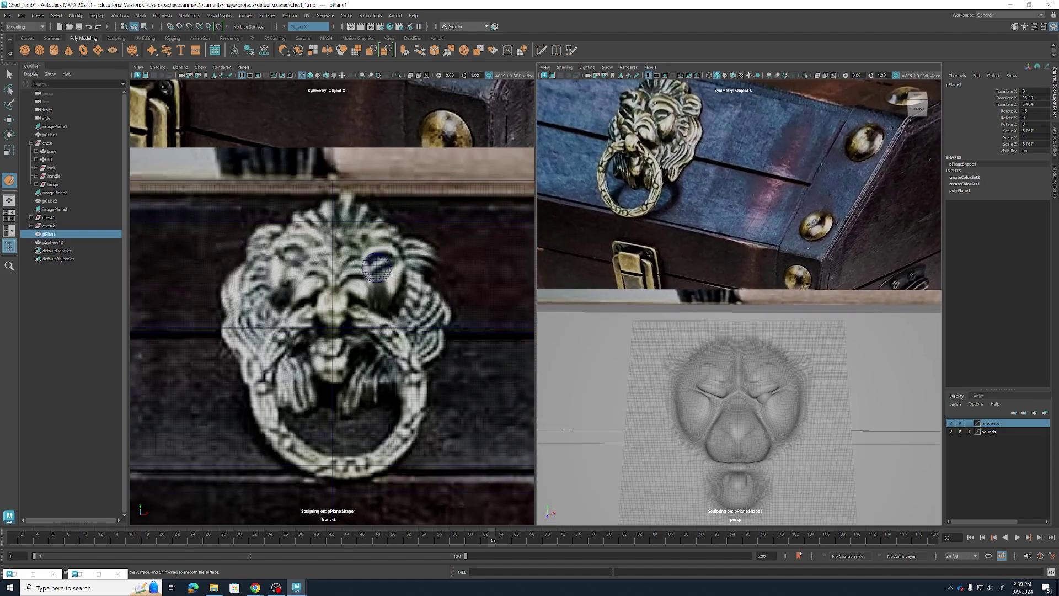
pyautogui.scroll(2, 849, 436)
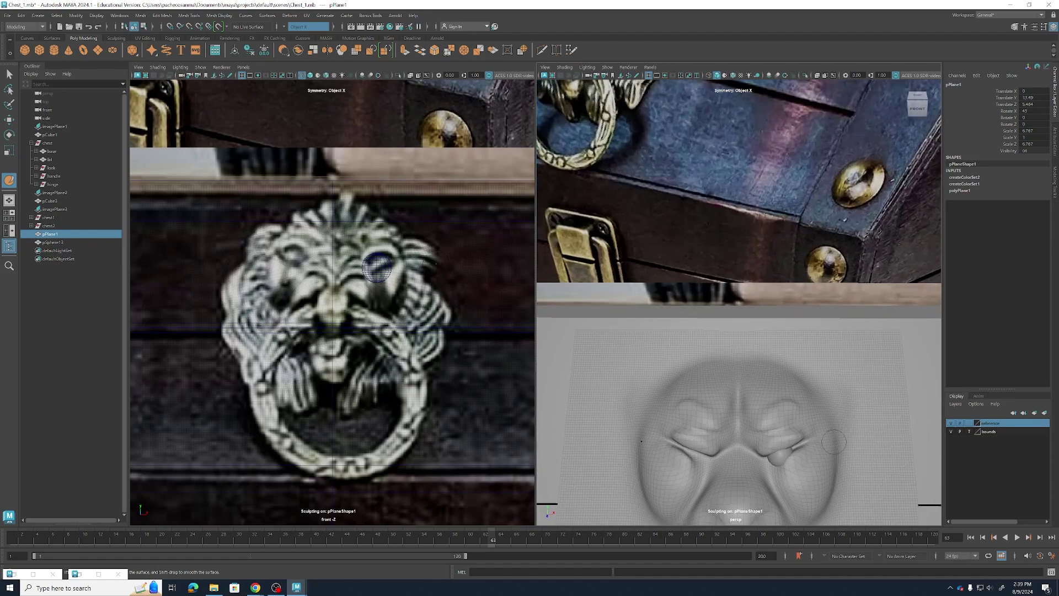
pyautogui.hotkey('ctrl', 'z')
pyautogui.scroll(2, 805, 398)
pyautogui.hotkey('ctrl', 'z')
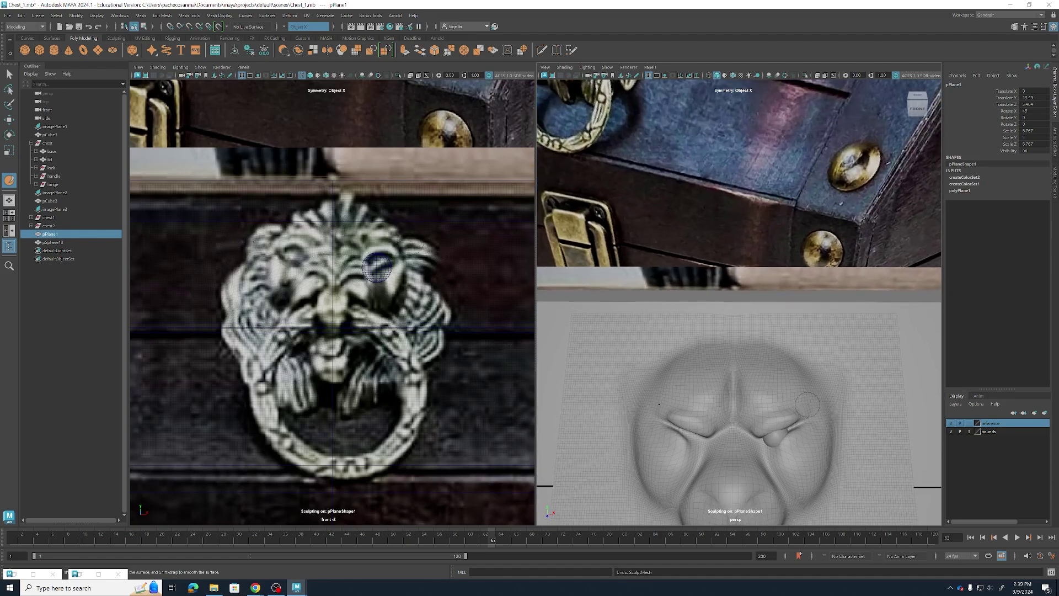
# Sculpt full, arched brow ridges above both upper eyelids
pyautogui.moveTo(810, 410); pyautogui.dragTo(748, 393)
pyautogui.scroll(-2, 788, 372)
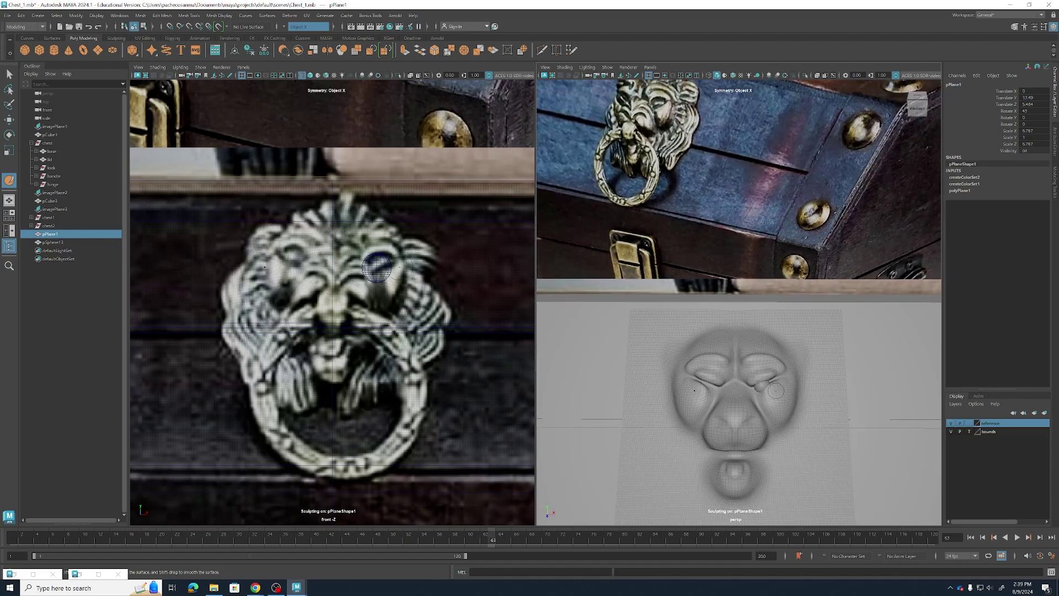
pyautogui.scroll(3, 775, 391)
pyautogui.scroll(-1, 775, 399)
# Mirror the eye sphere across the world X axis for the second eye and check both eyes from an angle
pyautogui.press('w')
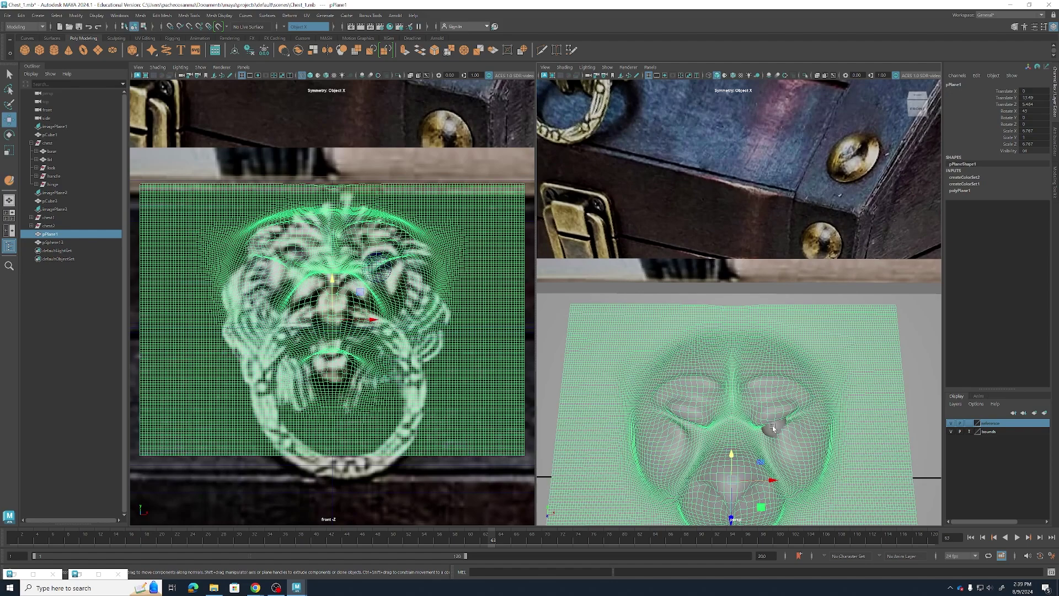
pyautogui.click(773, 430)
pyautogui.scroll(-1, 773, 429)
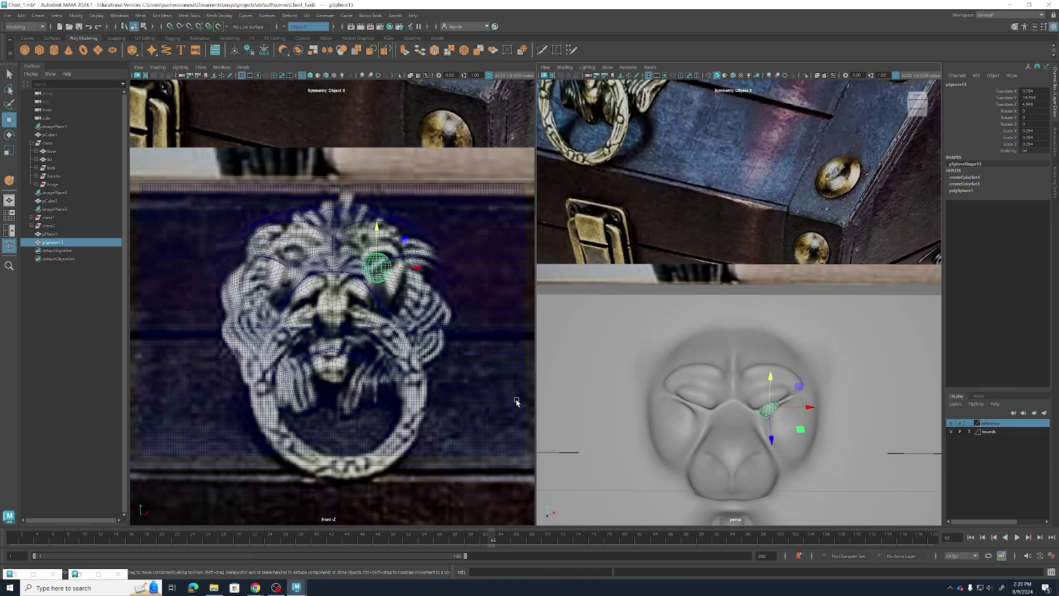
pyautogui.click(141, 15)
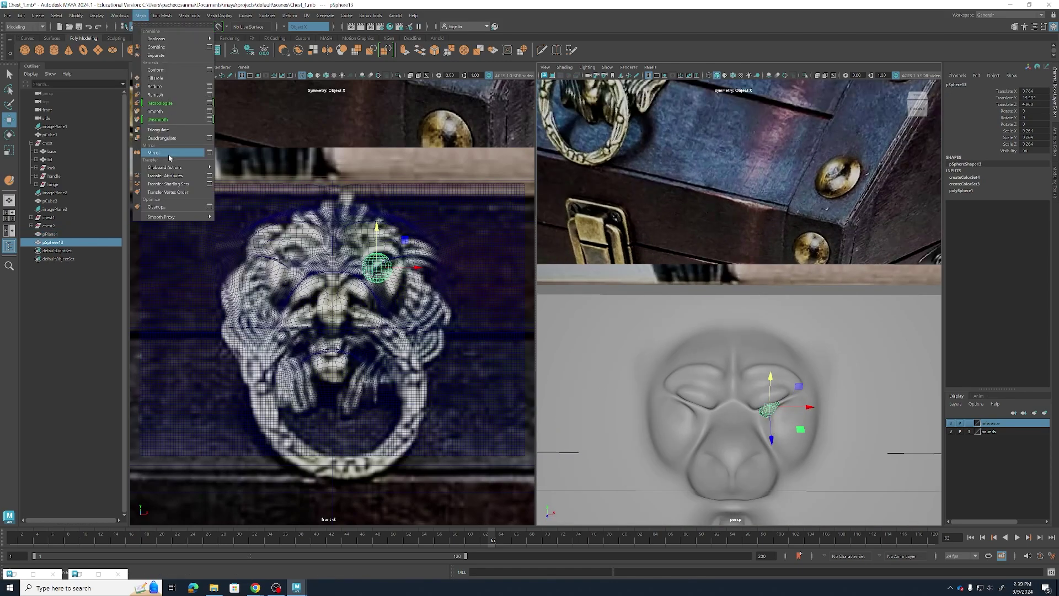
pyautogui.click(169, 157)
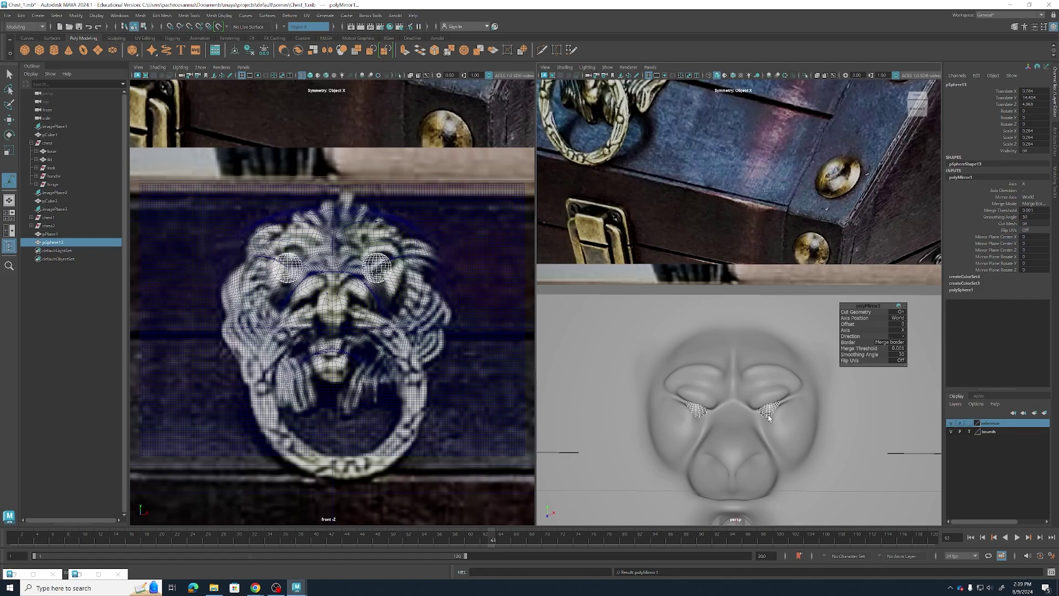
pyautogui.click(769, 416)
pyautogui.scroll(-4, 768, 417)
pyautogui.keyDown('alt'); pyautogui.moveTo(768, 416); pyautogui.dragTo(801, 422); pyautogui.keyUp('alt')
pyautogui.click(788, 427)
pyautogui.click(853, 410)
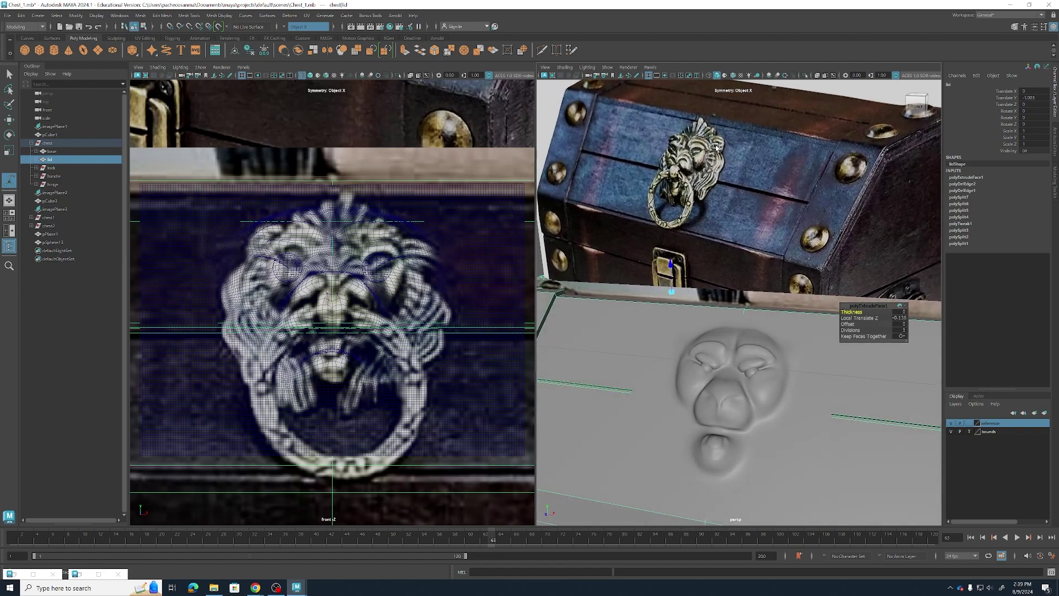
pyautogui.scroll(2, 815, 425)
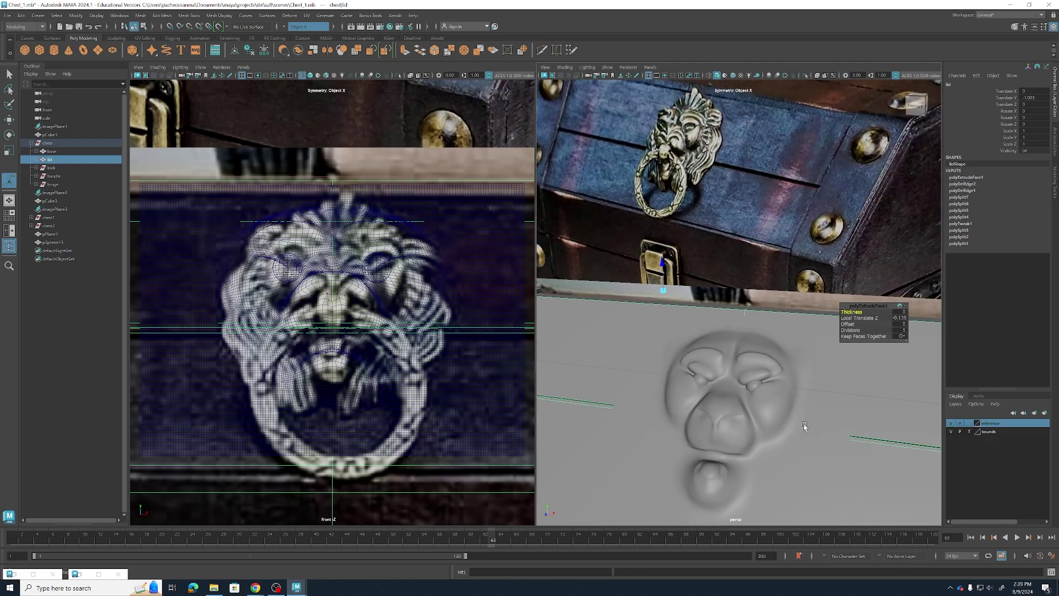
# Resume sculpting the face mesh and raise a symmetrical row of short mane tufts along the top of the forehead
pyautogui.keyDown('alt'); pyautogui.moveTo(801, 428); pyautogui.dragTo(765, 401); pyautogui.keyUp('alt')
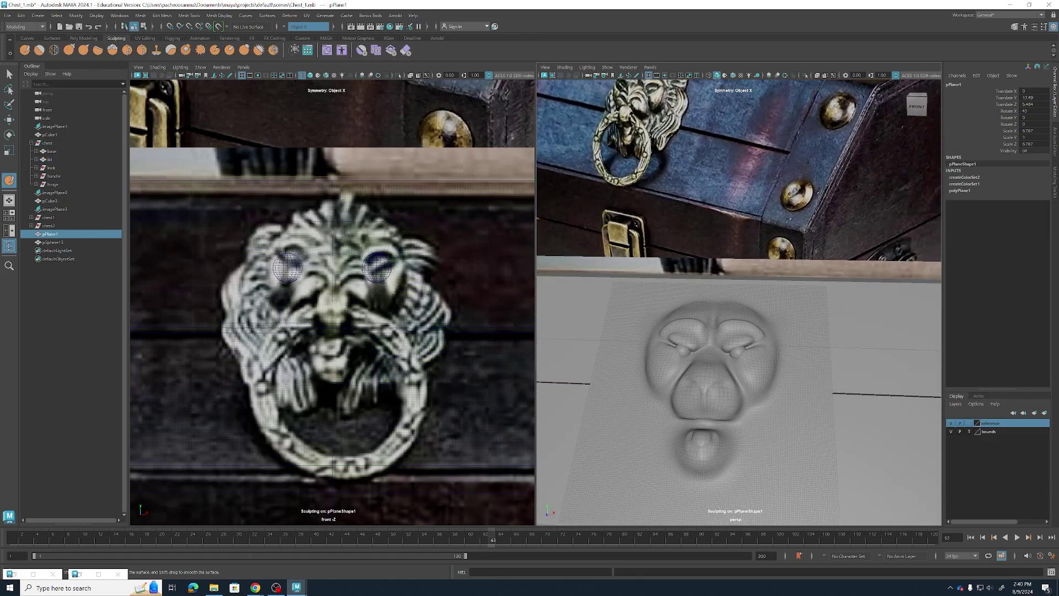
pyautogui.keyDown('alt'); pyautogui.moveTo(751, 134); pyautogui.dragTo(753, 174, button='middle'); pyautogui.keyUp('alt')
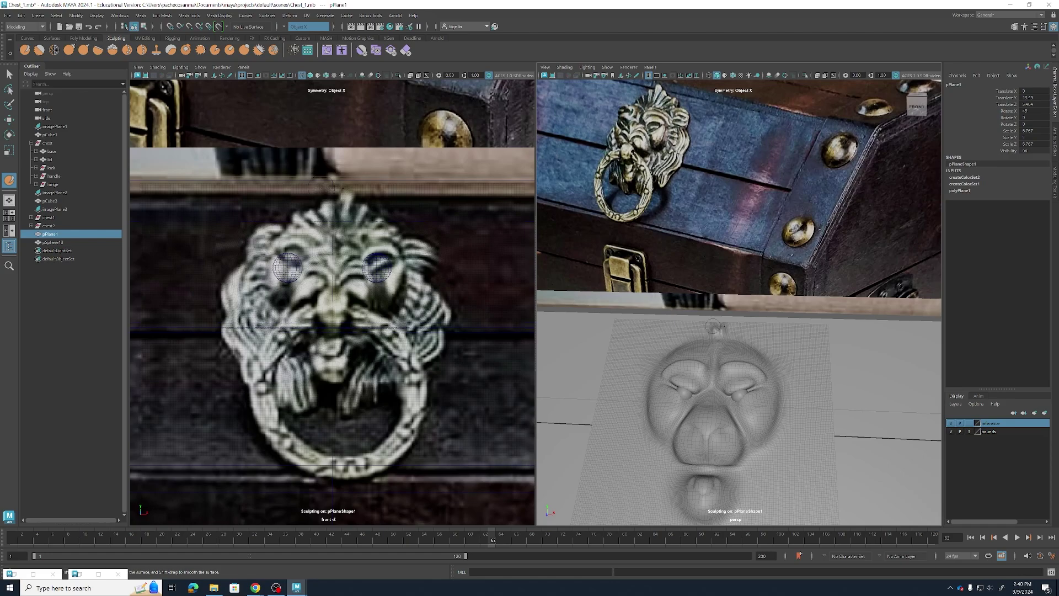
pyautogui.scroll(2, 714, 327)
pyautogui.scroll(2, 712, 328)
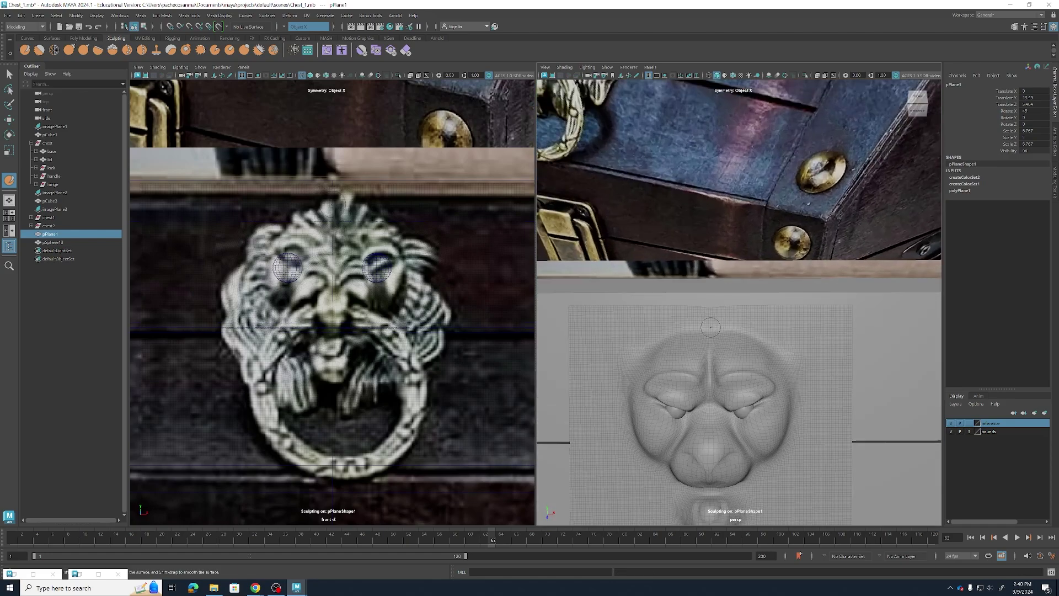
pyautogui.scroll(-3, 712, 327)
pyautogui.scroll(-2, 732, 284)
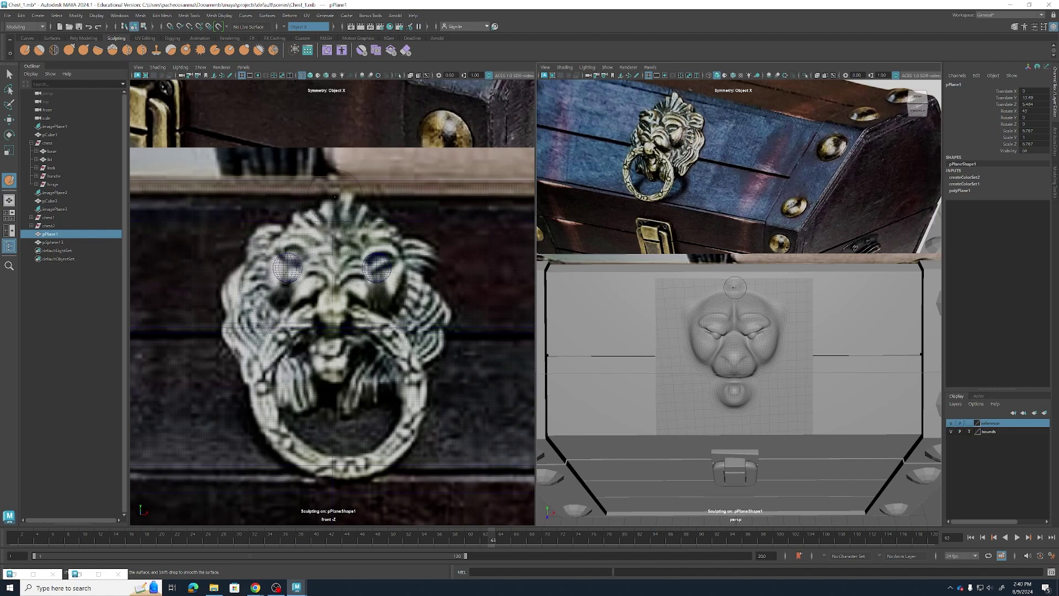
pyautogui.moveTo(755, 290)
pyautogui.mouseDown()
pyautogui.moveTo(754, 276)
pyautogui.moveTo(768, 279)
pyautogui.mouseUp()
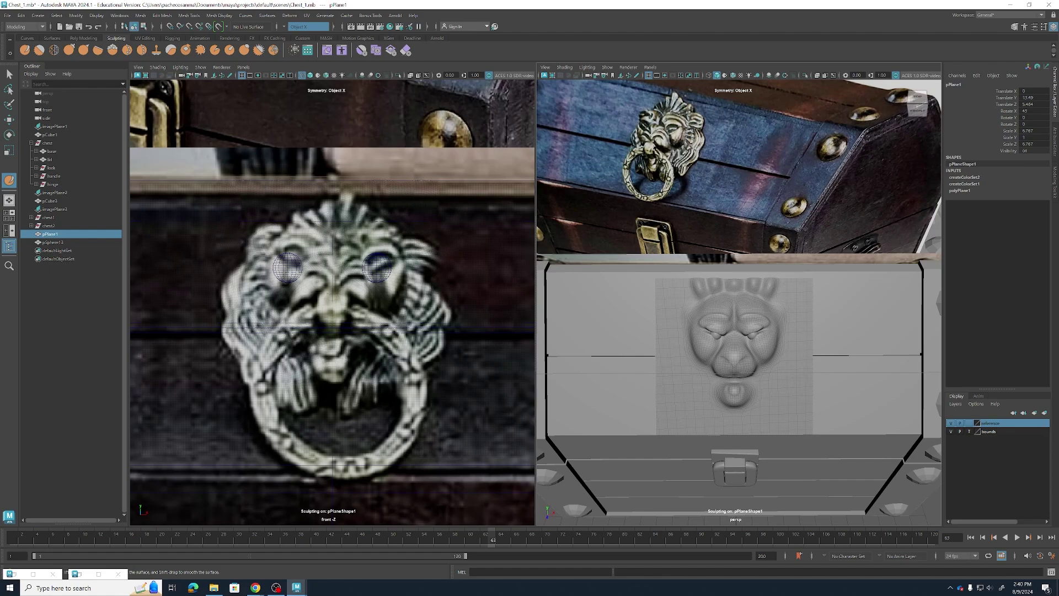
# Sculpt symmetrical rounded mane lobes beside the upper face and compare the head with the reference photos
pyautogui.moveTo(782, 300)
pyautogui.mouseDown()
pyautogui.moveTo(798, 316)
pyautogui.moveTo(783, 317)
pyautogui.moveTo(791, 308)
pyautogui.mouseUp()
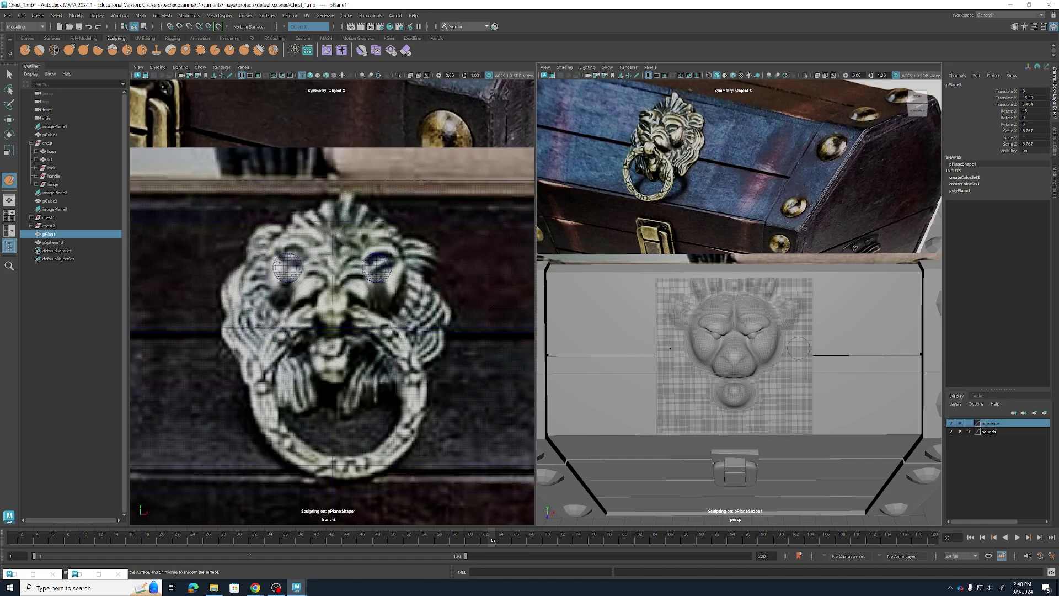
pyautogui.scroll(2, 799, 348)
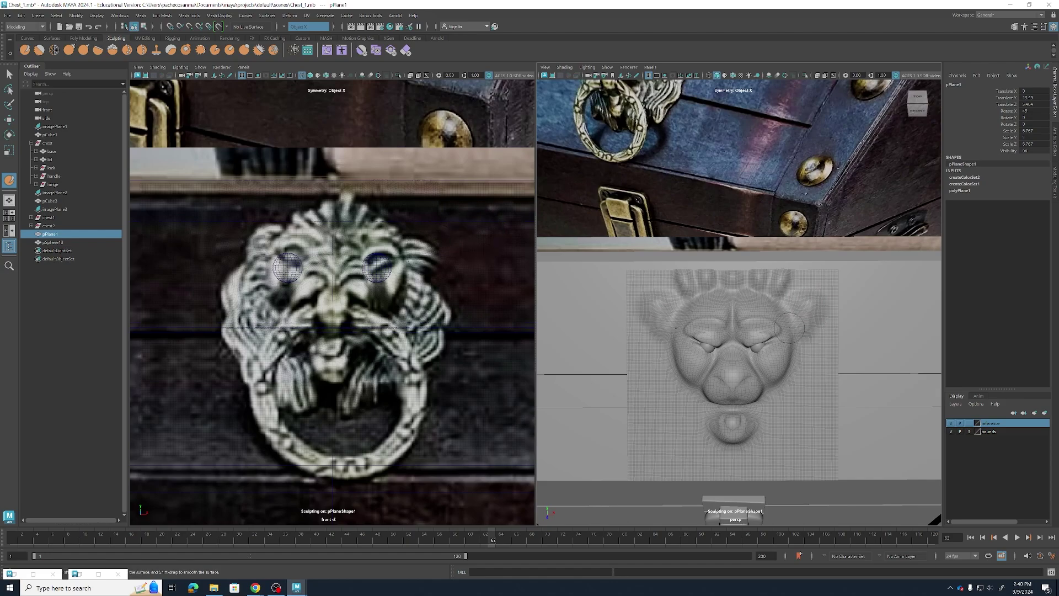
pyautogui.moveTo(757, 342)
pyautogui.keyDown('alt'); pyautogui.mouseDown()
pyautogui.moveTo(775, 347)
pyautogui.moveTo(810, 330)
pyautogui.moveTo(761, 338)
pyautogui.mouseUp(); pyautogui.keyUp('alt')
pyautogui.scroll(-3, 761, 338)
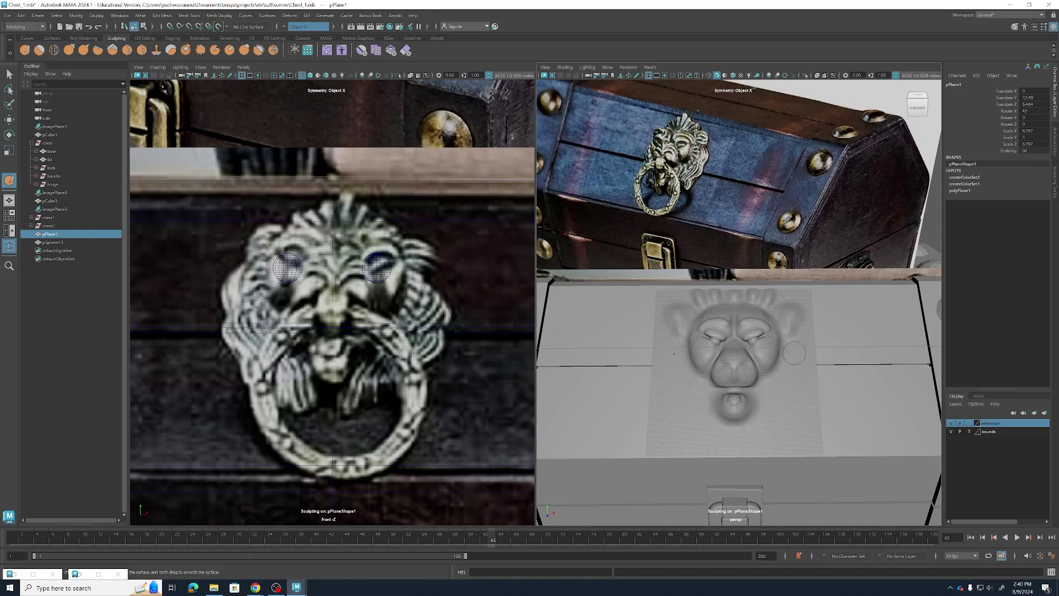
# Sculpt symmetrical lower mane masses curving down from the cheeks and joining beneath the chin, with a fold beside the mouth
pyautogui.moveTo(672, 346)
pyautogui.mouseDown()
pyautogui.moveTo(699, 415)
pyautogui.moveTo(726, 437)
pyautogui.moveTo(731, 430)
pyautogui.mouseUp()
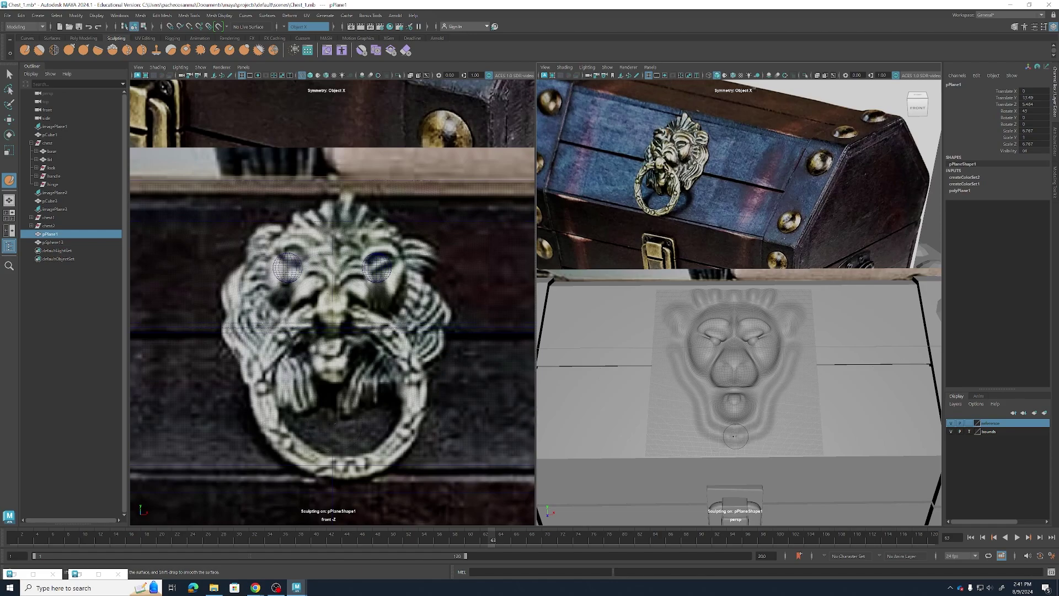
pyautogui.moveTo(775, 415)
pyautogui.mouseDown()
pyautogui.moveTo(800, 350)
pyautogui.moveTo(784, 417)
pyautogui.moveTo(748, 444)
pyautogui.mouseUp()
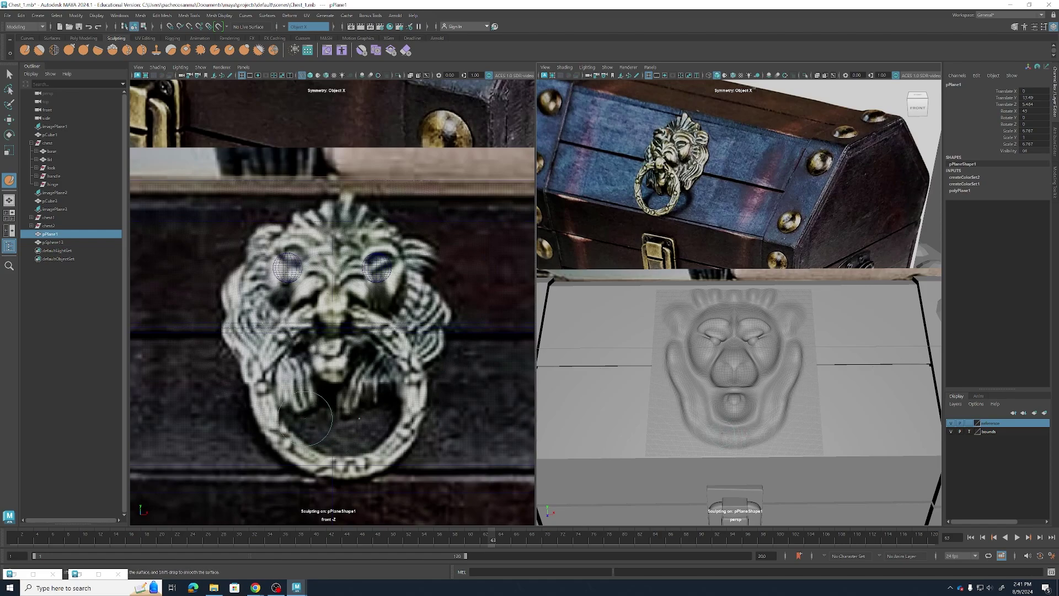
pyautogui.moveTo(773, 409)
pyautogui.keyDown('alt'); pyautogui.mouseDown()
pyautogui.moveTo(754, 389)
pyautogui.moveTo(758, 420)
pyautogui.moveTo(773, 425)
pyautogui.mouseUp(); pyautogui.keyUp('alt')
pyautogui.scroll(4, 758, 422)
pyautogui.scroll(-3, 759, 422)
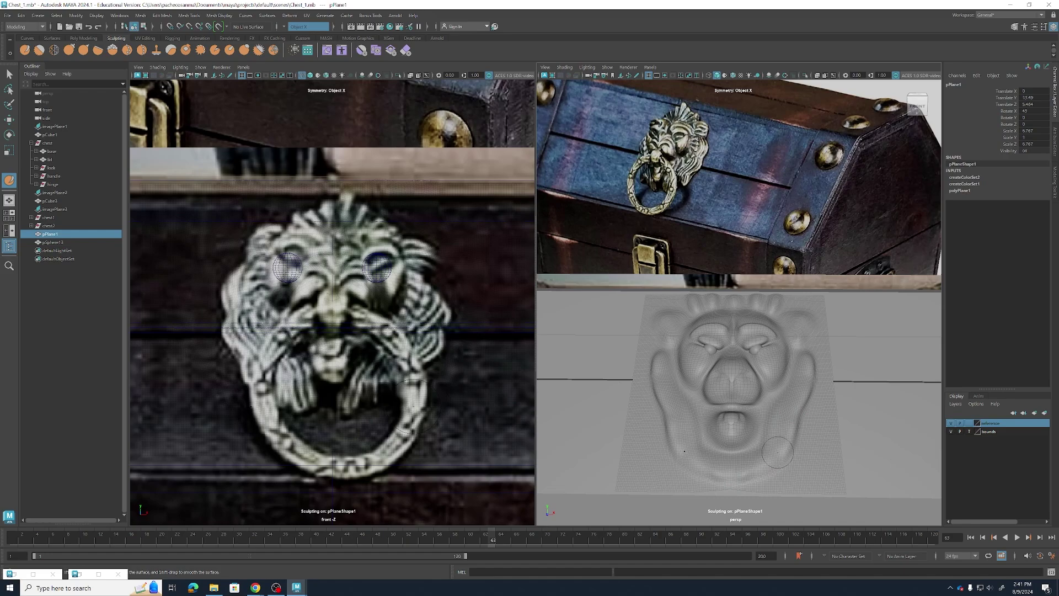
pyautogui.moveTo(764, 447)
pyautogui.mouseDown()
pyautogui.moveTo(768, 413)
pyautogui.moveTo(769, 446)
pyautogui.moveTo(778, 429)
pyautogui.mouseUp()
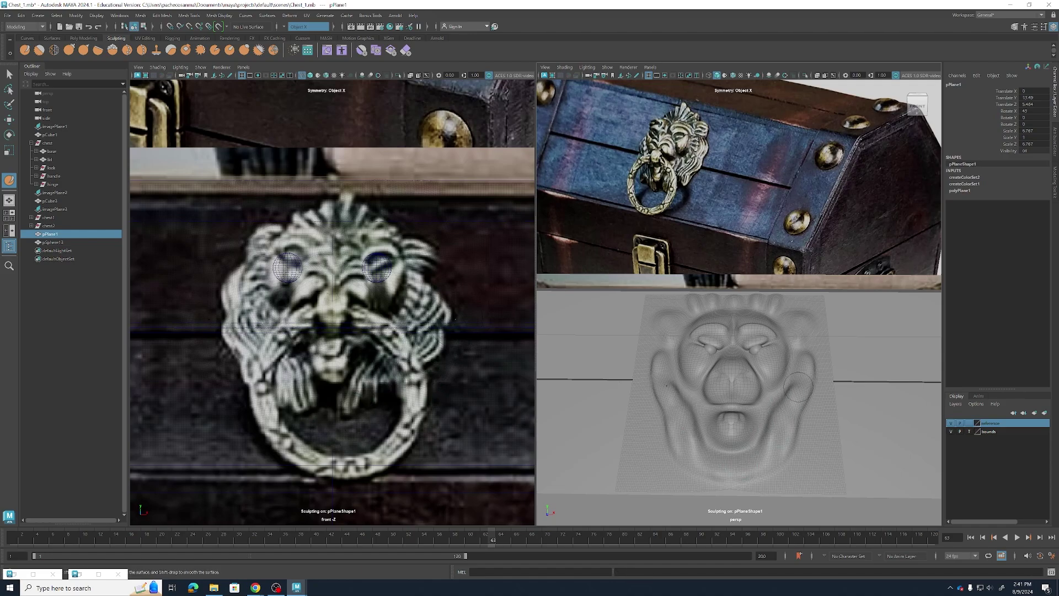
pyautogui.hotkey('ctrl', 'z')
pyautogui.press('b')
pyautogui.moveTo(782, 415); pyautogui.dragTo(770, 415)
pyautogui.hotkey('ctrl', 'z')
pyautogui.keyDown('alt'); pyautogui.moveTo(792, 421); pyautogui.dragTo(796, 439); pyautogui.keyUp('alt')
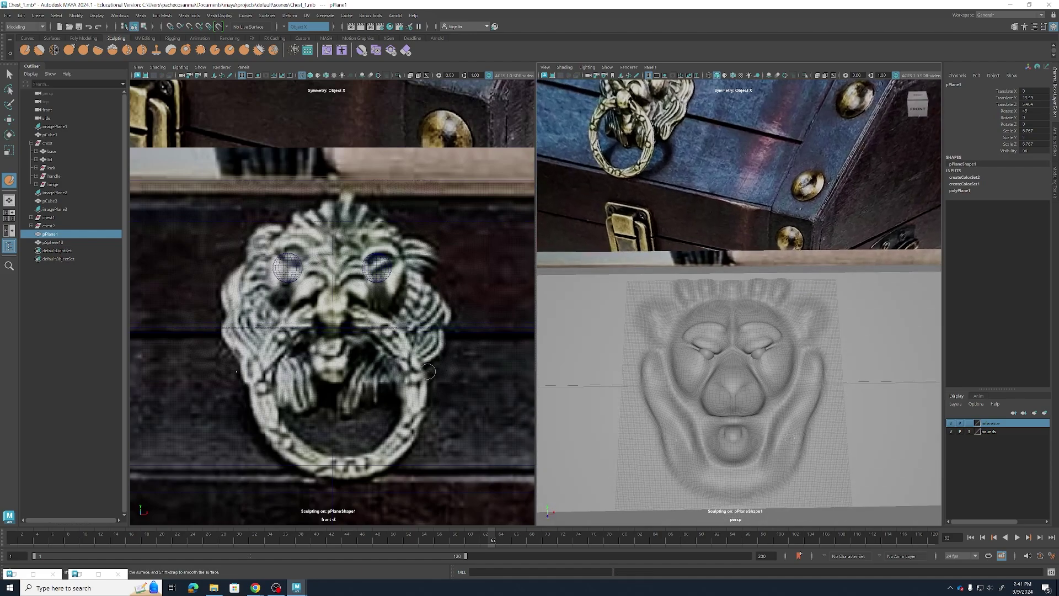
# Try to sculpt thin hair strands along the inner edges of the lower mane with a small brush
pyautogui.moveTo(422, 348); pyautogui.dragTo(462, 301)
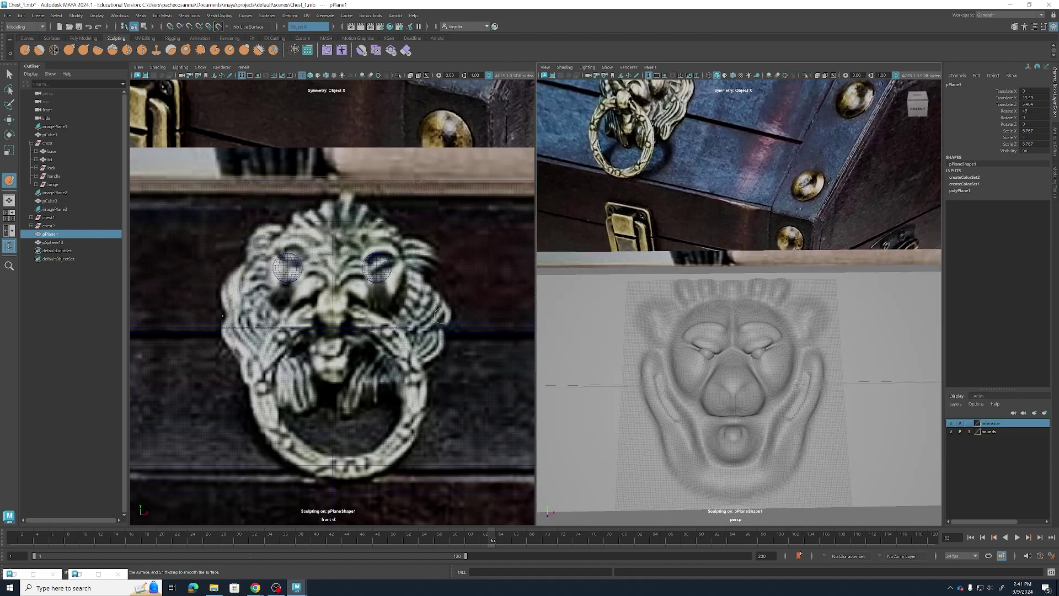
pyautogui.press('3')
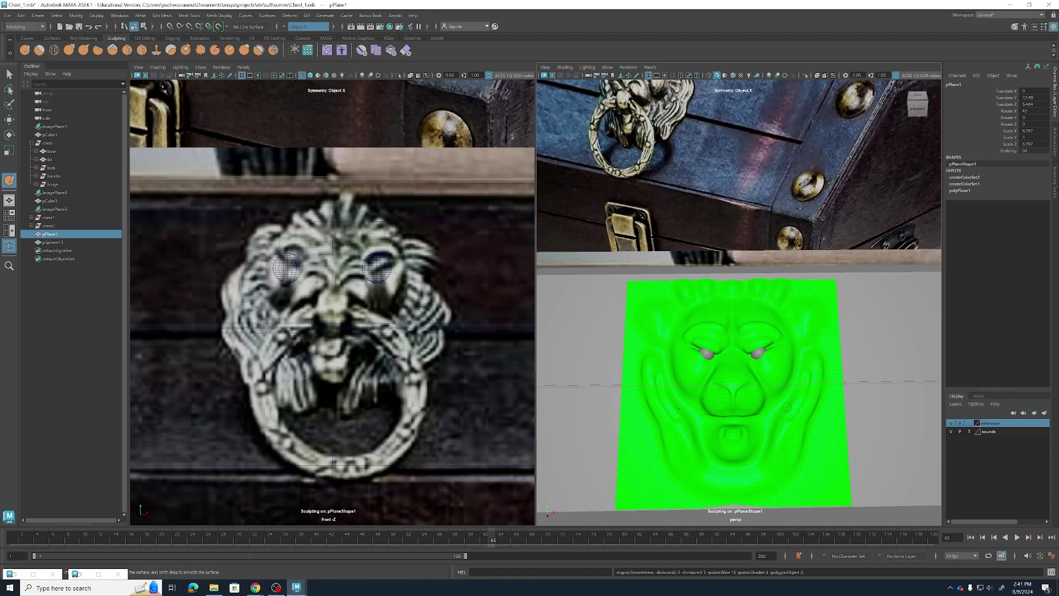
pyautogui.hotkey('ctrl', 'z')
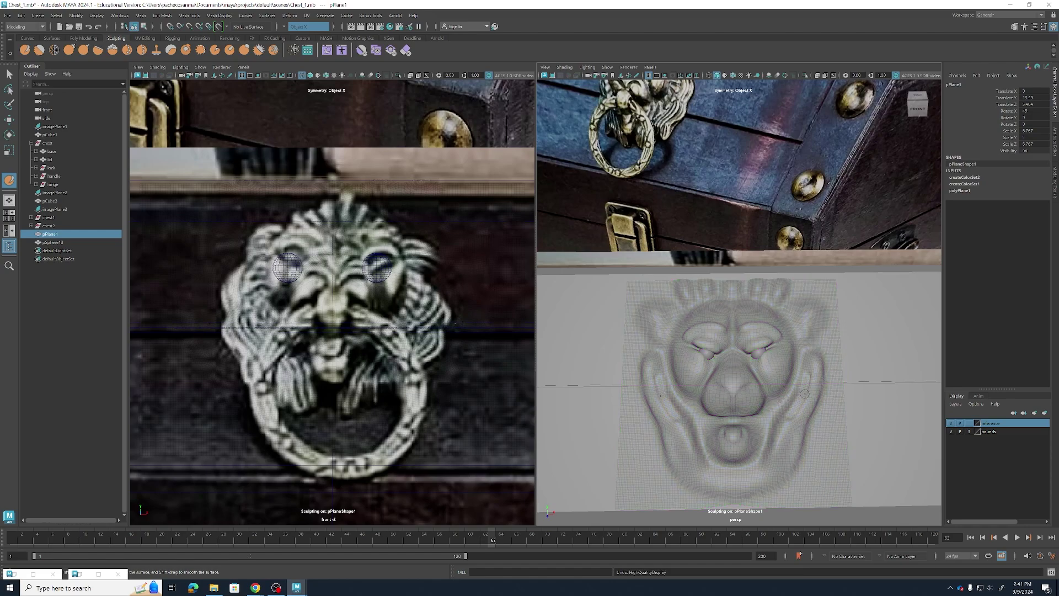
pyautogui.hotkey('ctrl', 'z')
pyautogui.moveTo(800, 363); pyautogui.dragTo(799, 381)
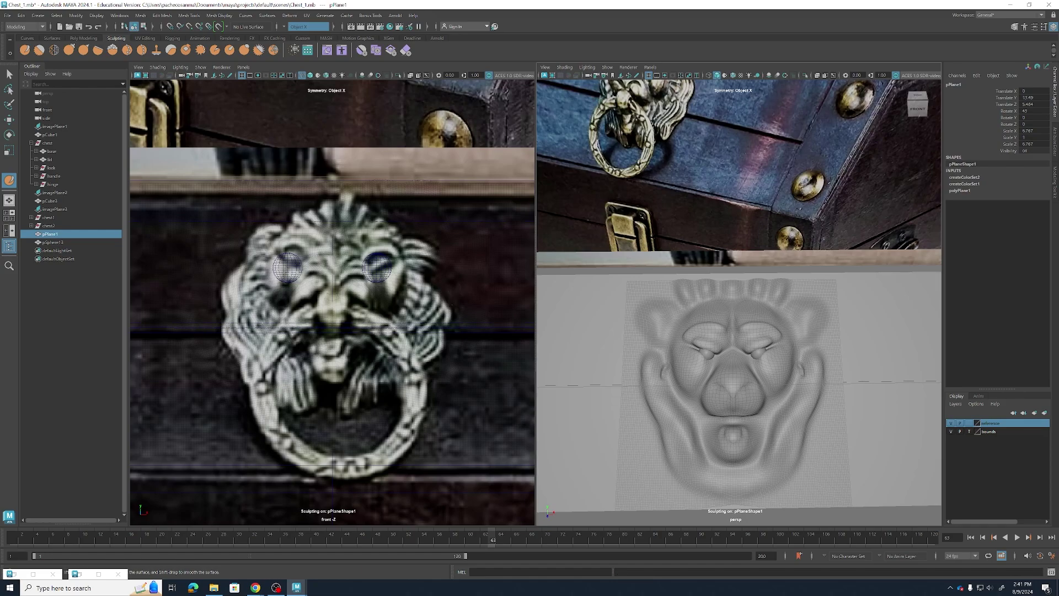
pyautogui.hotkey('ctrl', 'z')
pyautogui.moveTo(446, 300)
pyautogui.mouseDown()
pyautogui.moveTo(440, 330)
pyautogui.moveTo(386, 388)
pyautogui.mouseUp()
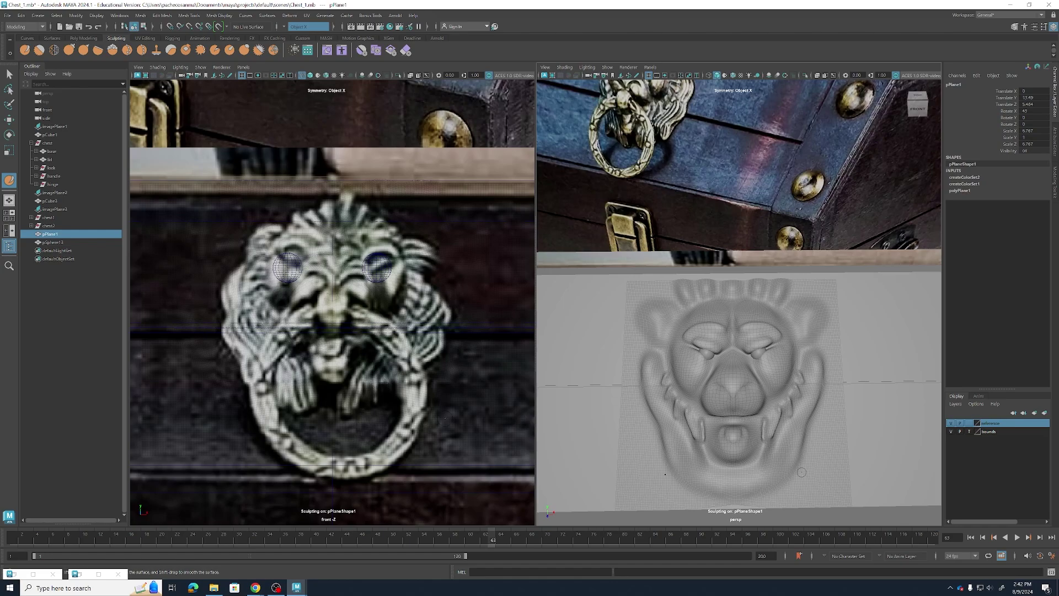
pyautogui.moveTo(380, 418); pyautogui.dragTo(370, 365)
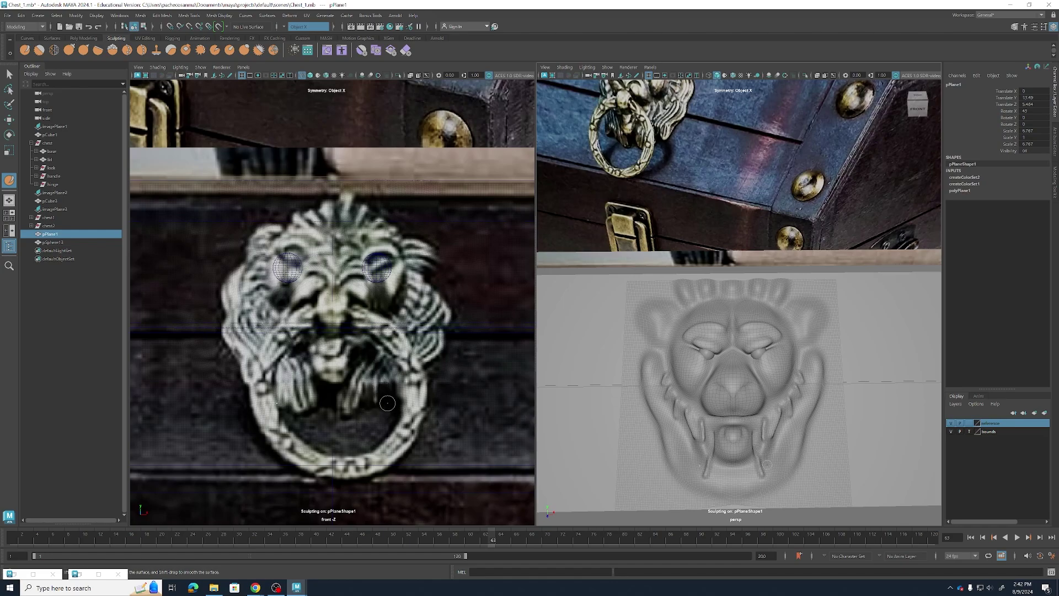
pyautogui.moveTo(387, 403)
pyautogui.mouseDown()
pyautogui.moveTo(371, 369)
pyautogui.moveTo(382, 402)
pyautogui.moveTo(408, 358)
pyautogui.mouseUp()
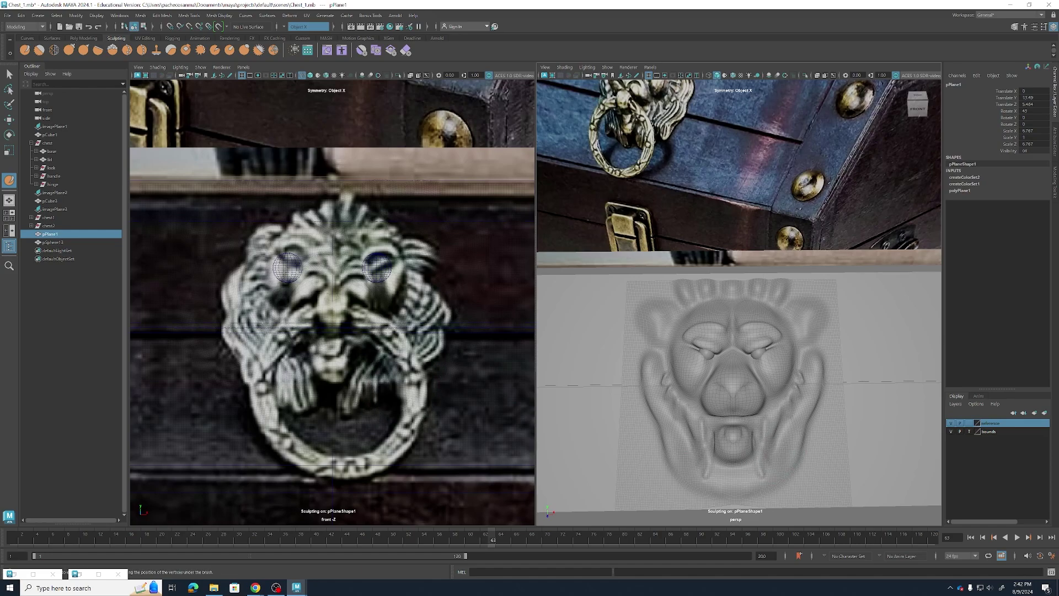
# Inspect the depth of the lion relief on the lid from an oblique angle and from the front
pyautogui.moveTo(825, 419)
pyautogui.keyDown('alt'); pyautogui.mouseDown()
pyautogui.moveTo(805, 436)
pyautogui.moveTo(794, 414)
pyautogui.moveTo(757, 420)
pyautogui.mouseUp(); pyautogui.keyUp('alt')
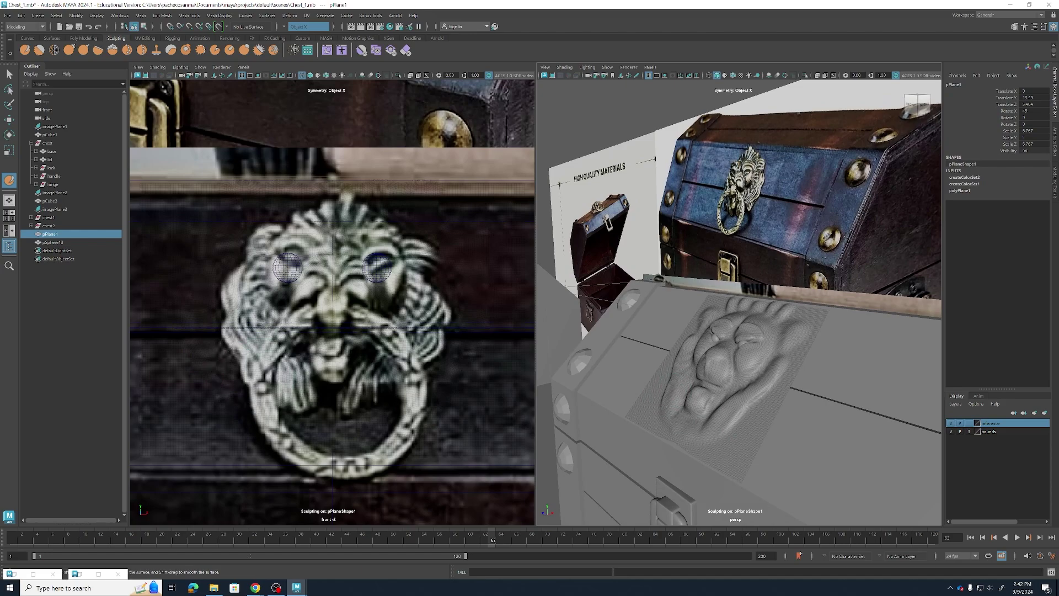
pyautogui.keyDown('alt'); pyautogui.moveTo(763, 400); pyautogui.dragTo(734, 406); pyautogui.keyUp('alt')
pyautogui.scroll(-5, 747, 362)
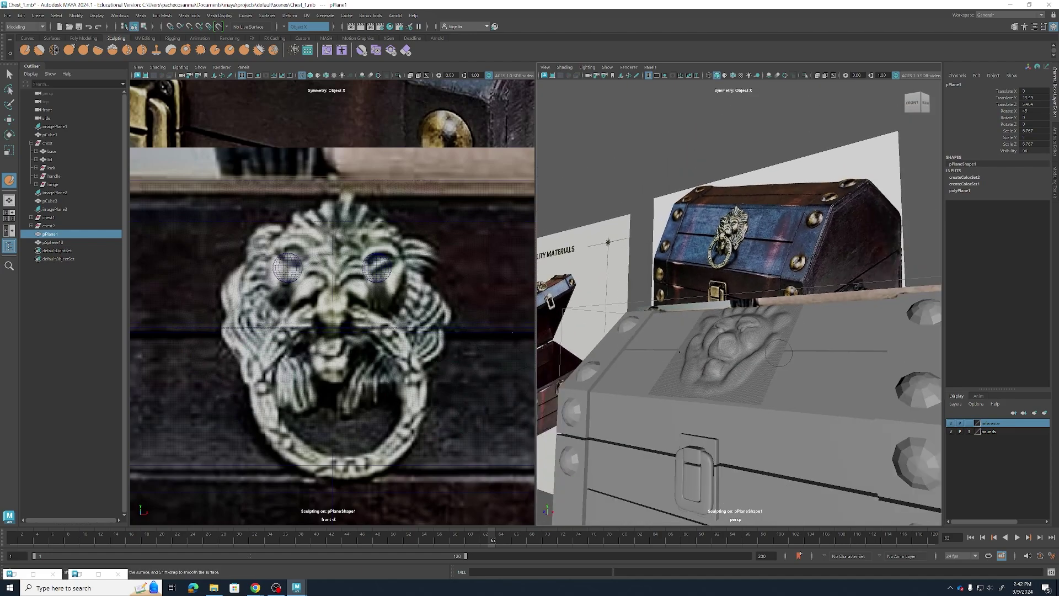
pyautogui.keyDown('alt'); pyautogui.moveTo(747, 362); pyautogui.dragTo(804, 385); pyautogui.keyUp('alt')
pyautogui.scroll(3, 804, 384)
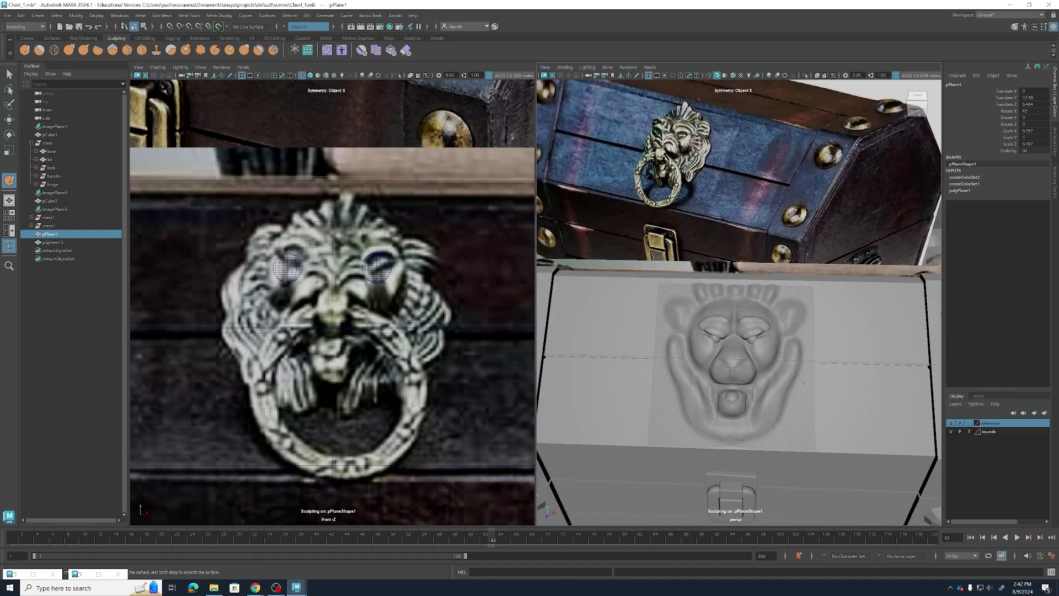
# Paint-select the flat background faces around the lion head symmetrically, from the lower corners up to the upper corners, and delete them
pyautogui.press('q')
pyautogui.moveTo(803, 348)
pyautogui.mouseDown(button='right')
pyautogui.moveTo(801, 379)
pyautogui.moveTo(806, 330)
pyautogui.mouseUp(button='right')
pyautogui.click(803, 324)
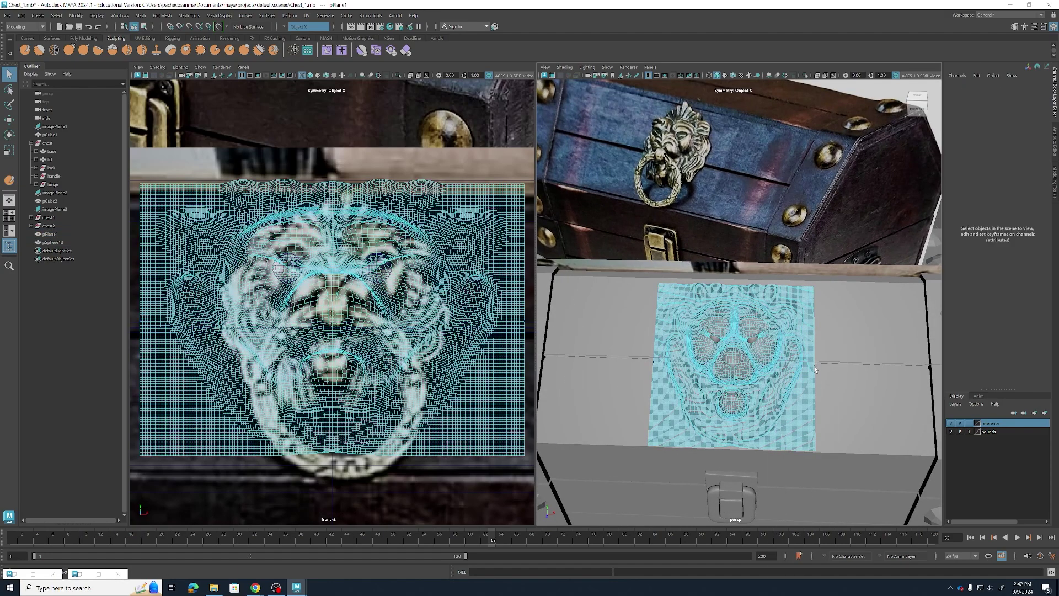
pyautogui.scroll(4, 824, 435)
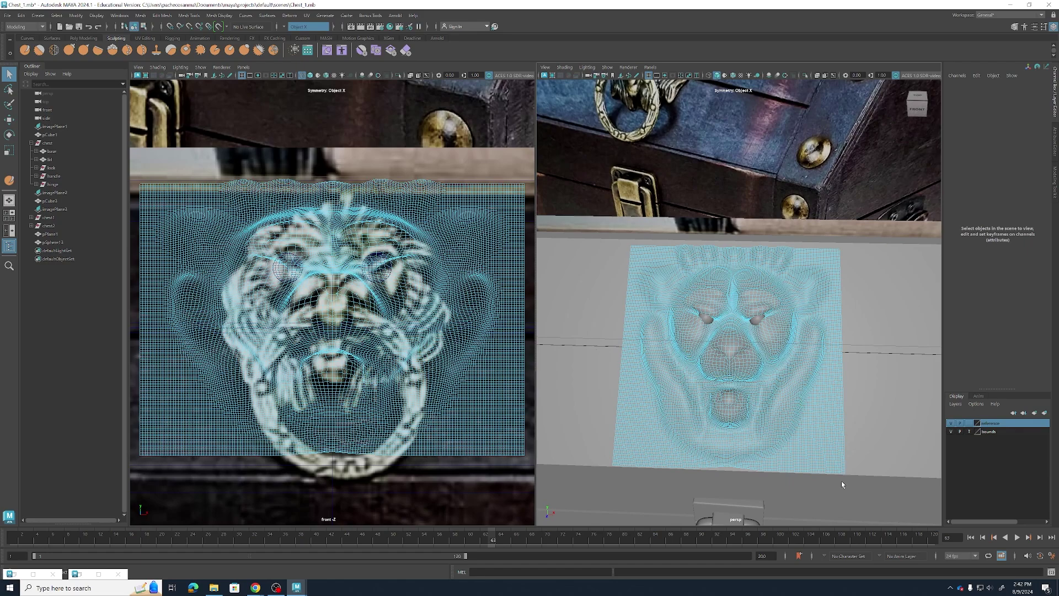
pyautogui.moveTo(839, 399); pyautogui.dragTo(838, 373, button='right')
pyautogui.click(10, 104)
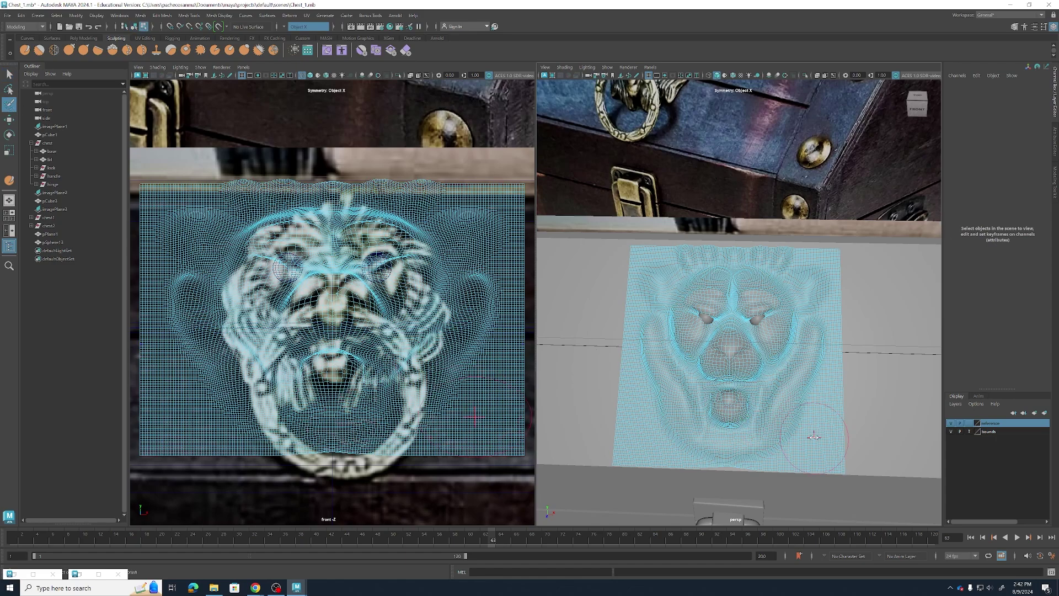
pyautogui.click(828, 448)
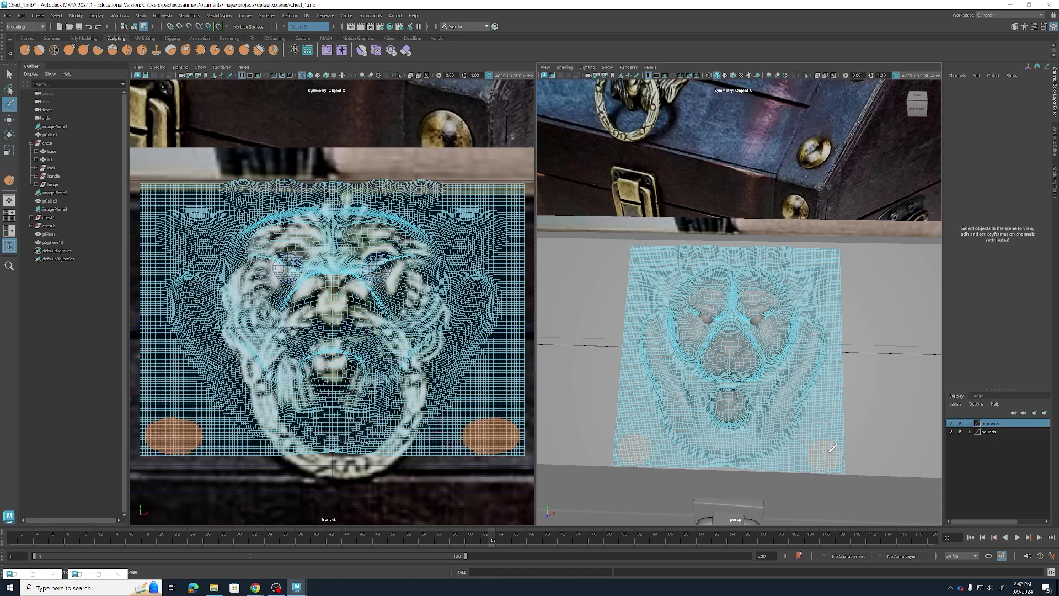
pyautogui.moveTo(832, 448)
pyautogui.mouseDown()
pyautogui.moveTo(800, 481)
pyautogui.moveTo(823, 466)
pyautogui.moveTo(766, 478)
pyautogui.moveTo(751, 469)
pyautogui.moveTo(809, 457)
pyautogui.moveTo(841, 421)
pyautogui.mouseUp()
pyautogui.moveTo(803, 459)
pyautogui.mouseDown()
pyautogui.moveTo(822, 444)
pyautogui.moveTo(858, 320)
pyautogui.mouseUp()
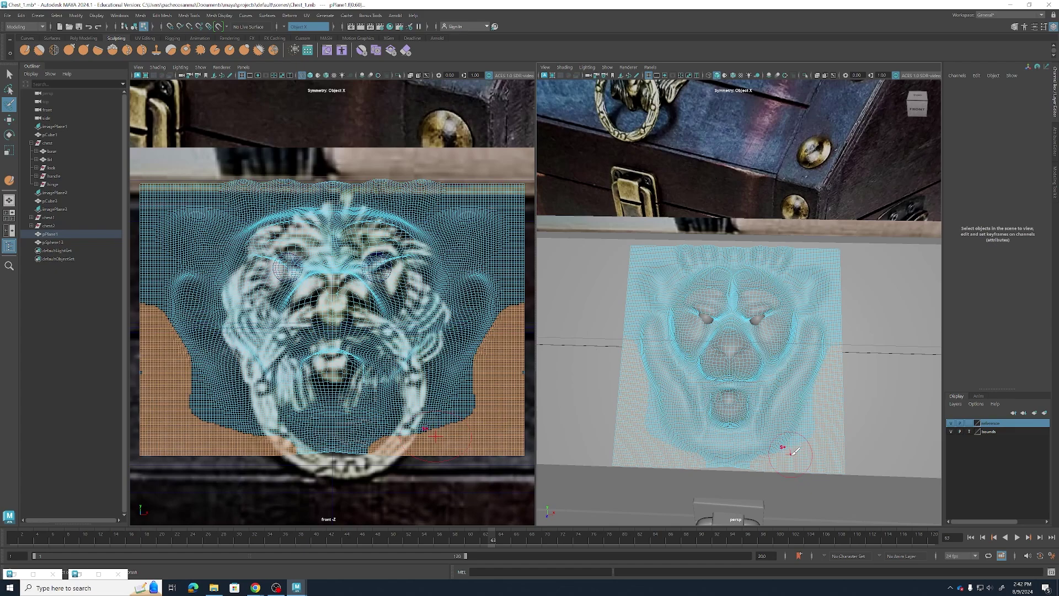
pyautogui.moveTo(795, 451); pyautogui.dragTo(830, 390)
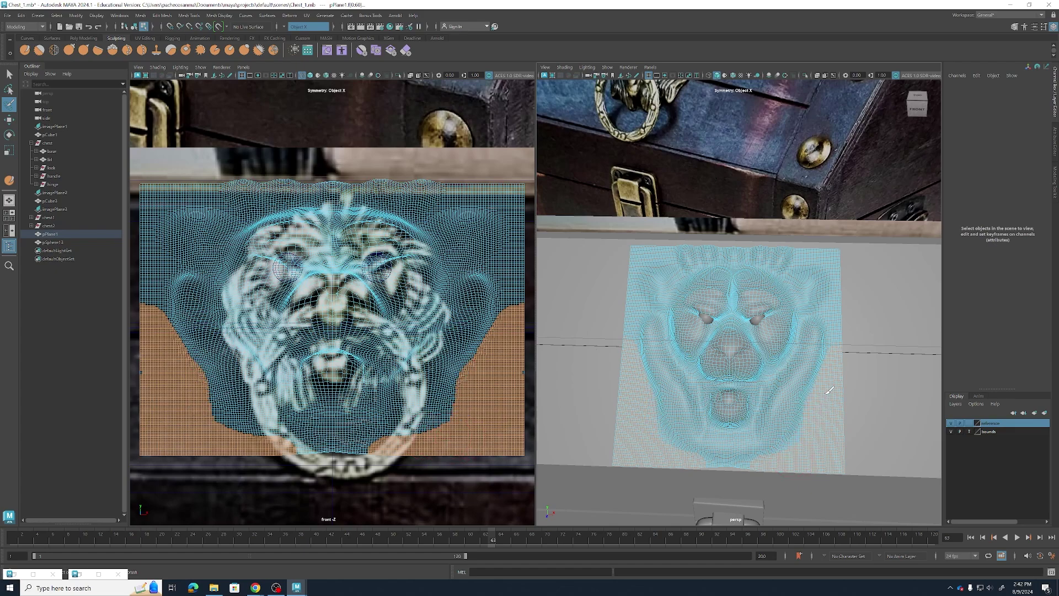
pyautogui.click(842, 351)
pyautogui.hotkey('ctrl', 'z')
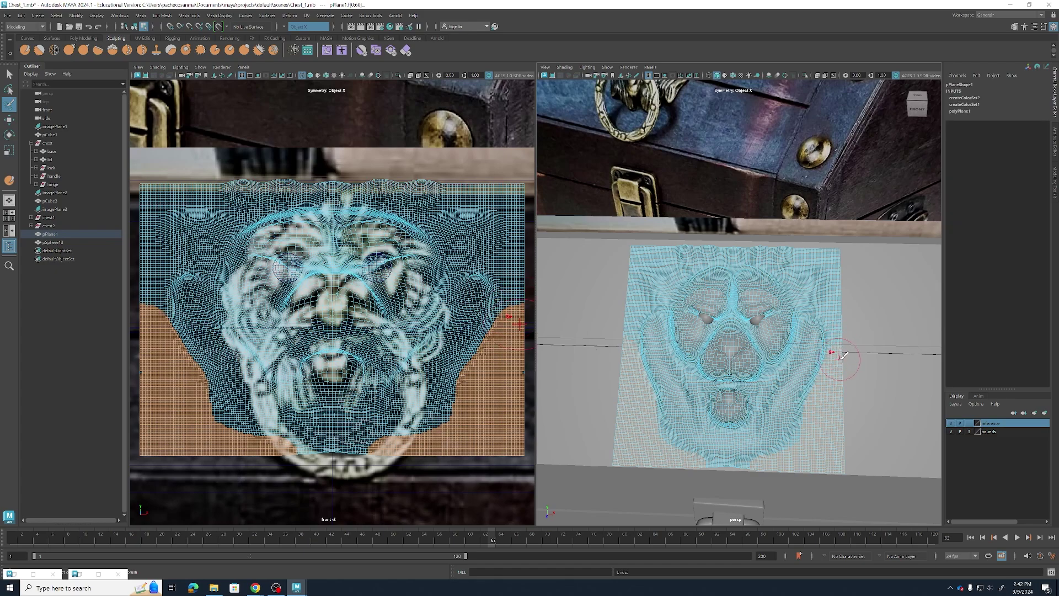
pyautogui.press('b')
pyautogui.moveTo(837, 359)
pyautogui.mouseDown()
pyautogui.moveTo(838, 310)
pyautogui.moveTo(849, 307)
pyautogui.mouseUp()
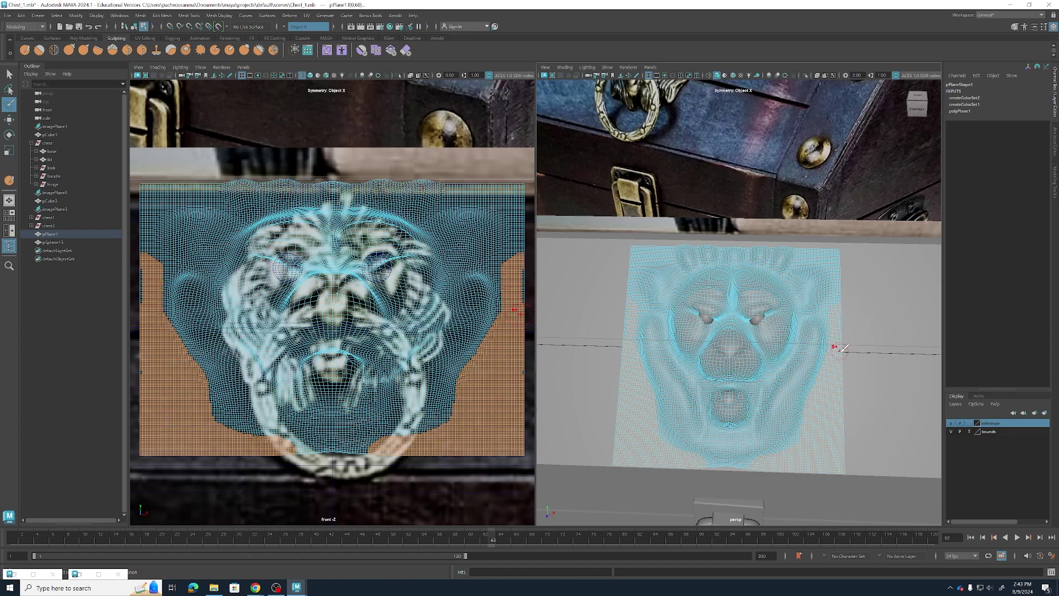
pyautogui.click(840, 306)
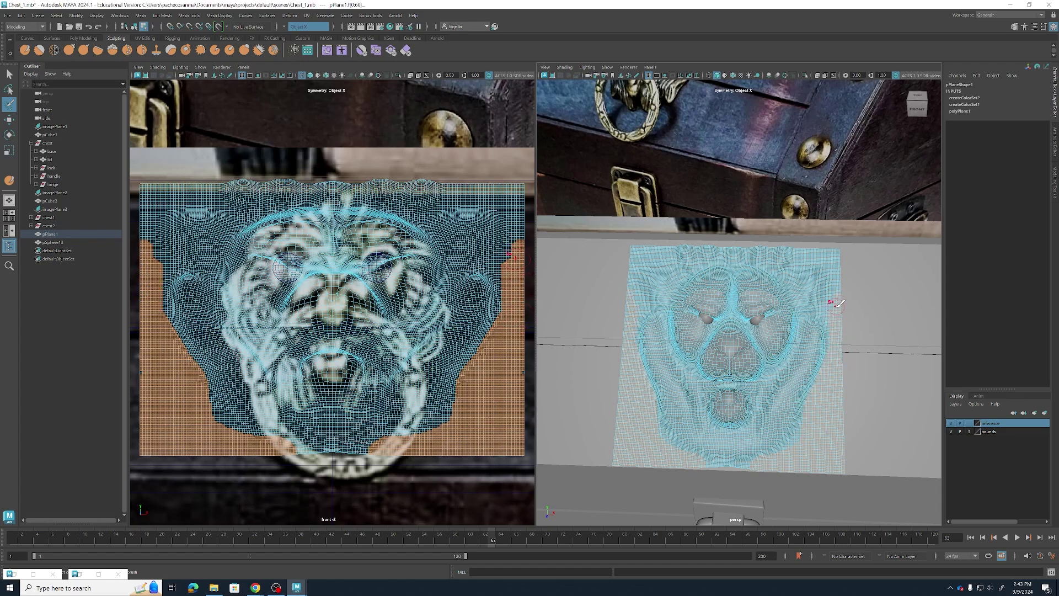
pyautogui.moveTo(836, 308)
pyautogui.mouseDown()
pyautogui.moveTo(846, 238)
pyautogui.moveTo(827, 265)
pyautogui.moveTo(835, 273)
pyautogui.mouseUp()
pyautogui.click(838, 252)
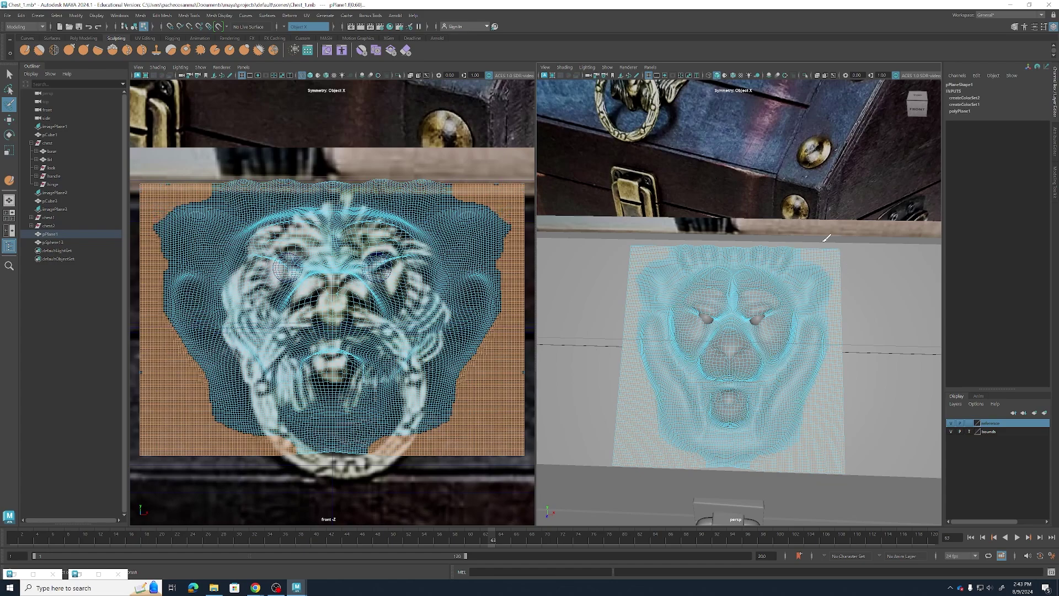
pyautogui.press('Delete')
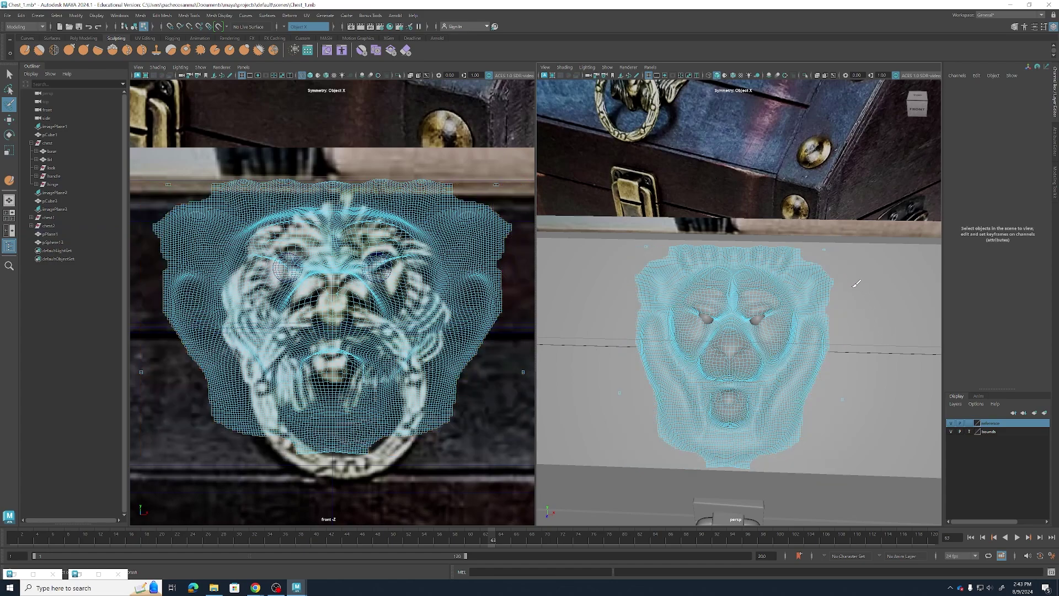
# Delete the stray leftover faces floating near the upper corners and beside the trimmed lion mesh
pyautogui.press('q')
pyautogui.moveTo(811, 234); pyautogui.dragTo(827, 255)
pyautogui.keyDown('alt'); pyautogui.moveTo(842, 266); pyautogui.dragTo(761, 422, button='right'); pyautogui.keyUp('alt')
pyautogui.keyDown('alt'); pyautogui.moveTo(761, 418); pyautogui.dragTo(706, 277, button='middle'); pyautogui.keyUp('alt')
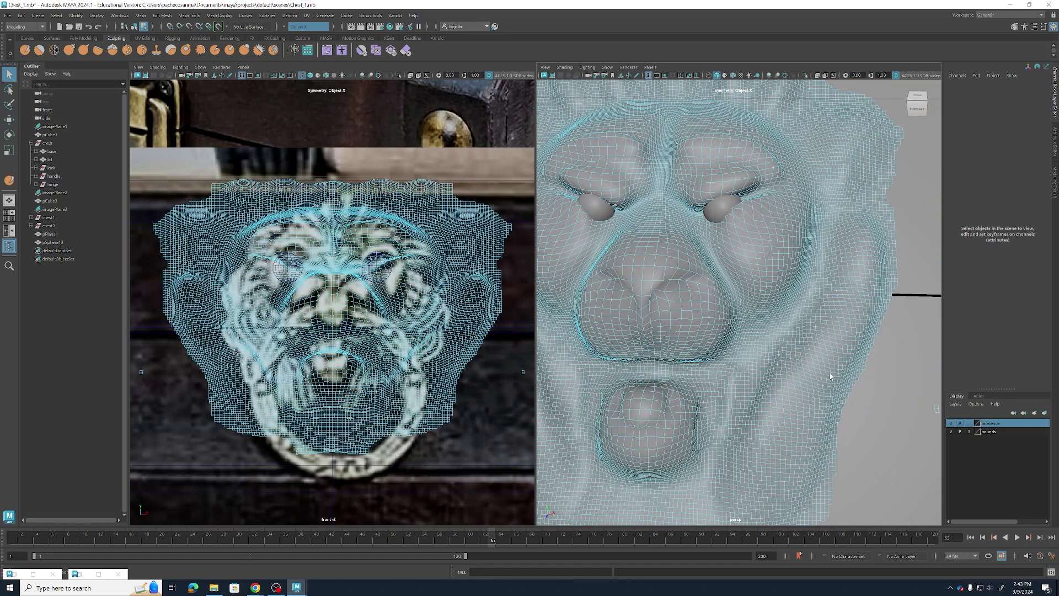
pyautogui.keyDown('alt'); pyautogui.moveTo(830, 373); pyautogui.dragTo(811, 248, button='middle'); pyautogui.keyUp('alt')
pyautogui.keyDown('alt'); pyautogui.moveTo(761, 346); pyautogui.dragTo(729, 303, button='middle'); pyautogui.keyUp('alt')
pyautogui.keyDown('alt'); pyautogui.moveTo(728, 303); pyautogui.dragTo(704, 293, button='right'); pyautogui.keyUp('alt')
pyautogui.moveTo(861, 273); pyautogui.dragTo(826, 217)
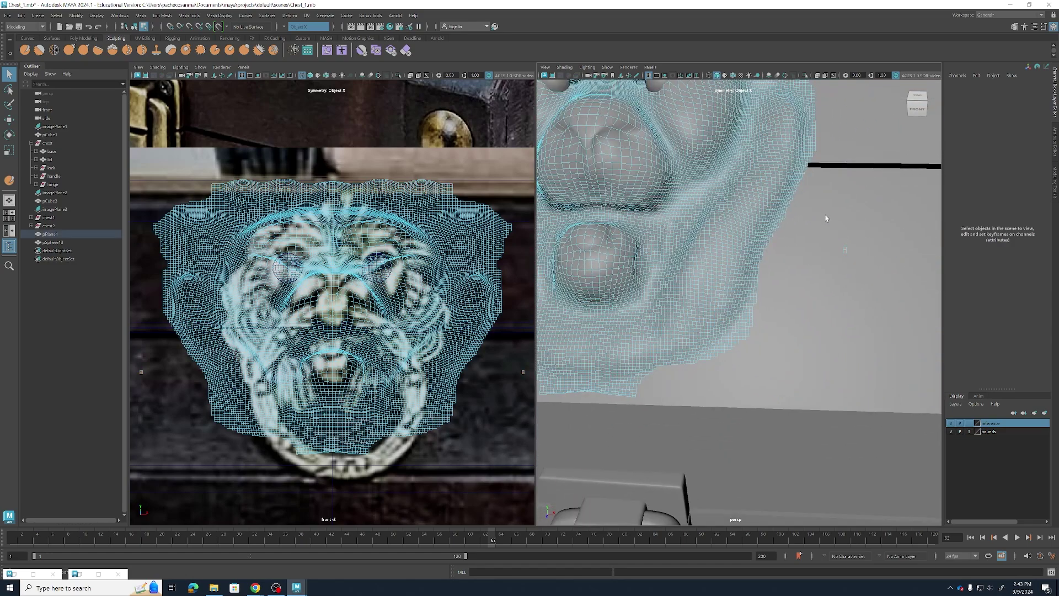
pyautogui.press('Delete')
# Trim the protruding tab under the chin by deleting its lowest rows of faces
pyautogui.keyDown('alt'); pyautogui.moveTo(742, 256); pyautogui.dragTo(684, 312, button='right'); pyautogui.keyUp('alt')
pyautogui.keyDown('alt'); pyautogui.moveTo(684, 312); pyautogui.dragTo(747, 203, button='middle'); pyautogui.keyUp('alt')
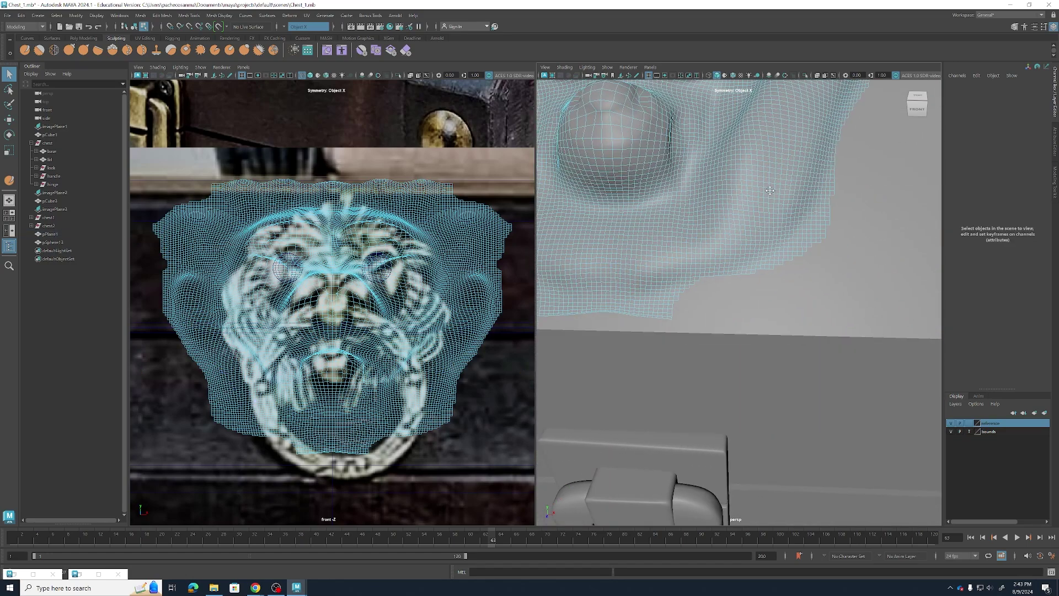
pyautogui.keyDown('alt'); pyautogui.moveTo(747, 203); pyautogui.dragTo(710, 249, button='right'); pyautogui.keyUp('alt')
pyautogui.keyDown('alt'); pyautogui.moveTo(710, 248); pyautogui.dragTo(838, 242, button='middle'); pyautogui.keyUp('alt')
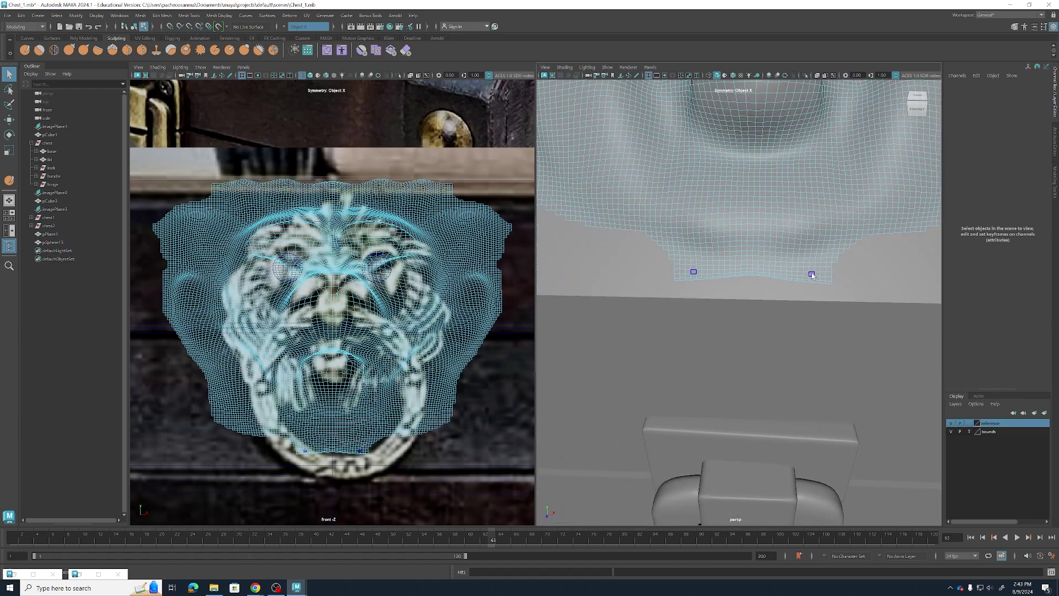
pyautogui.click(801, 268)
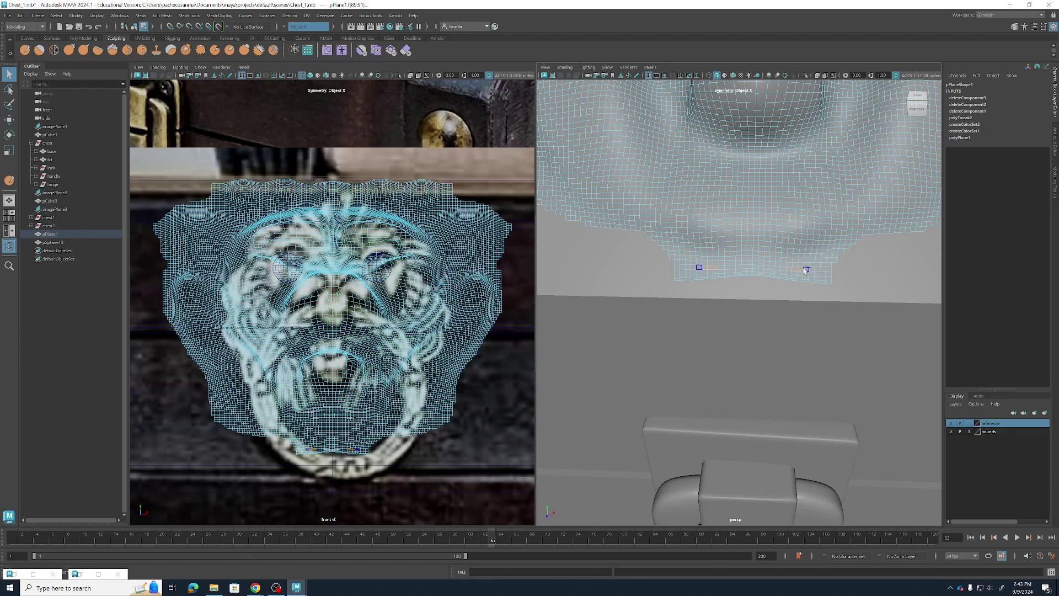
pyautogui.hotkey('ctrl', 'shift', 'i')
pyautogui.doubleClick(802, 270)
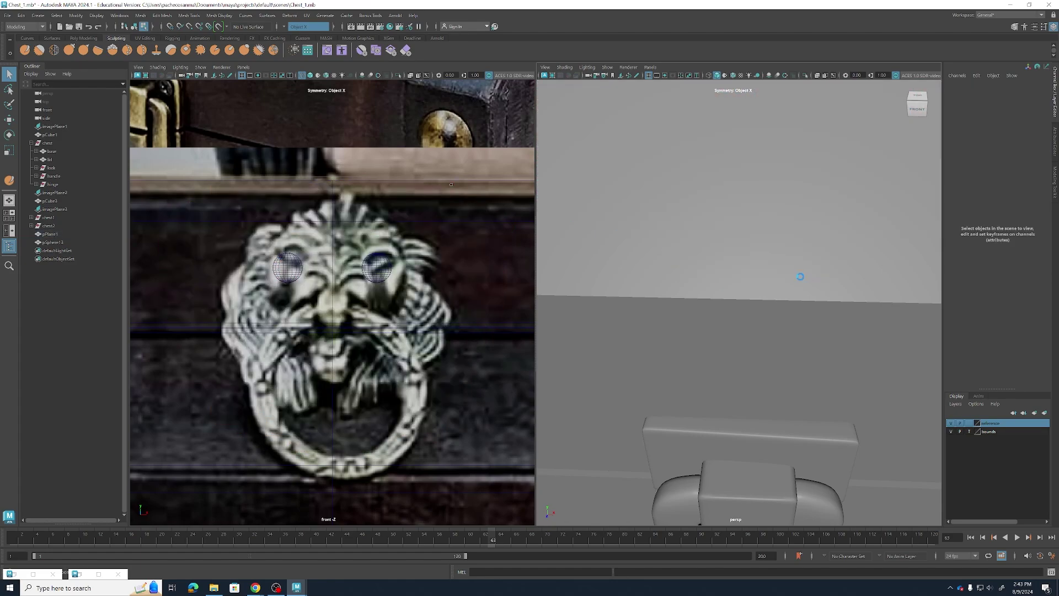
pyautogui.hotkey('ctrl', 'z')
pyautogui.hotkey('ctrl', 'z')
pyautogui.keyDown('shift'); pyautogui.doubleClick(800, 269); pyautogui.keyUp('shift')
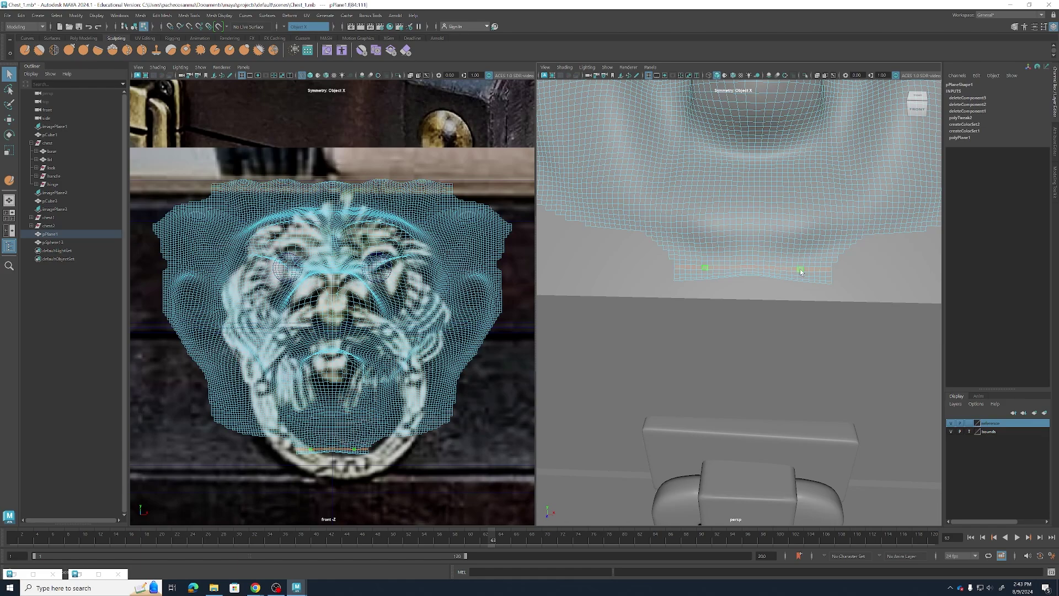
pyautogui.press('Delete')
pyautogui.doubleClick(793, 274)
pyautogui.press('Delete')
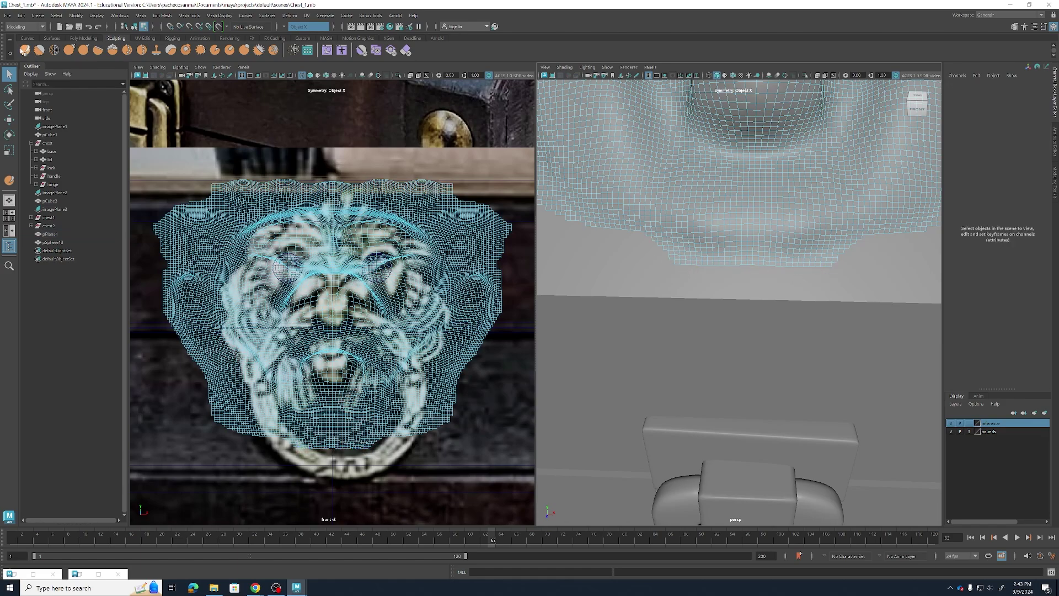
# Smooth the jagged outer edge of the lion mesh symmetrically with a sculpting brush, rounding the mane's sides and the chin
pyautogui.click(24, 50)
pyautogui.scroll(-5, 853, 211)
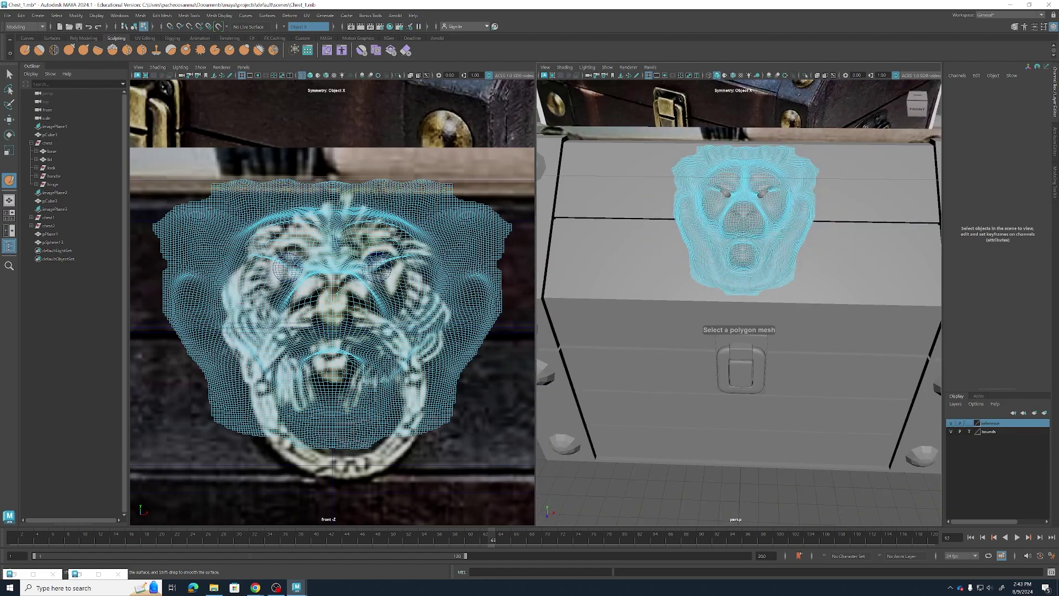
pyautogui.scroll(-3, 740, 337)
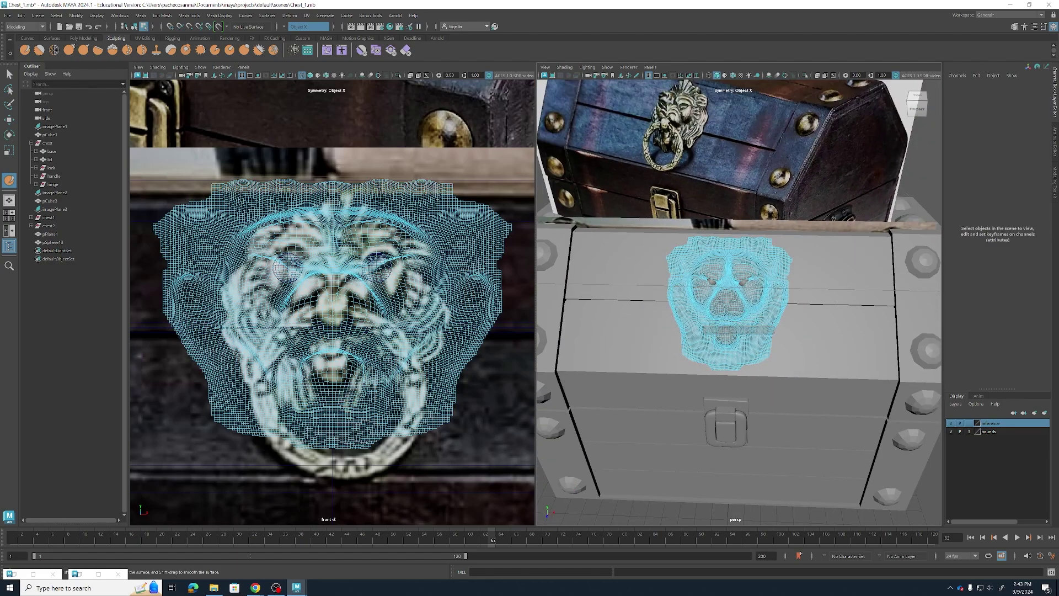
pyautogui.press('f')
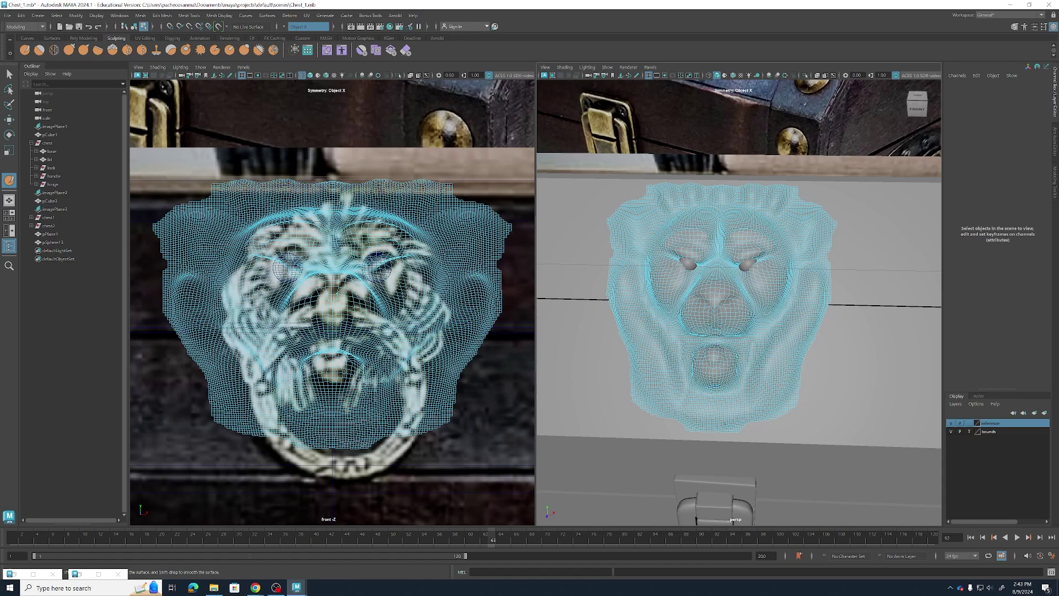
pyautogui.click(744, 400)
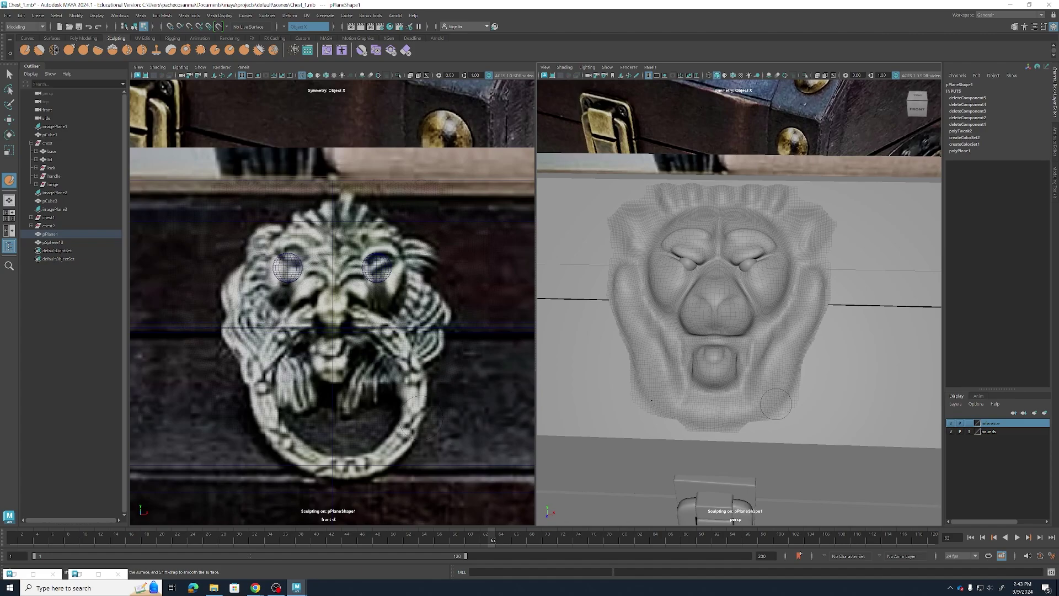
pyautogui.press('1')
pyautogui.press('q')
pyautogui.press('f')
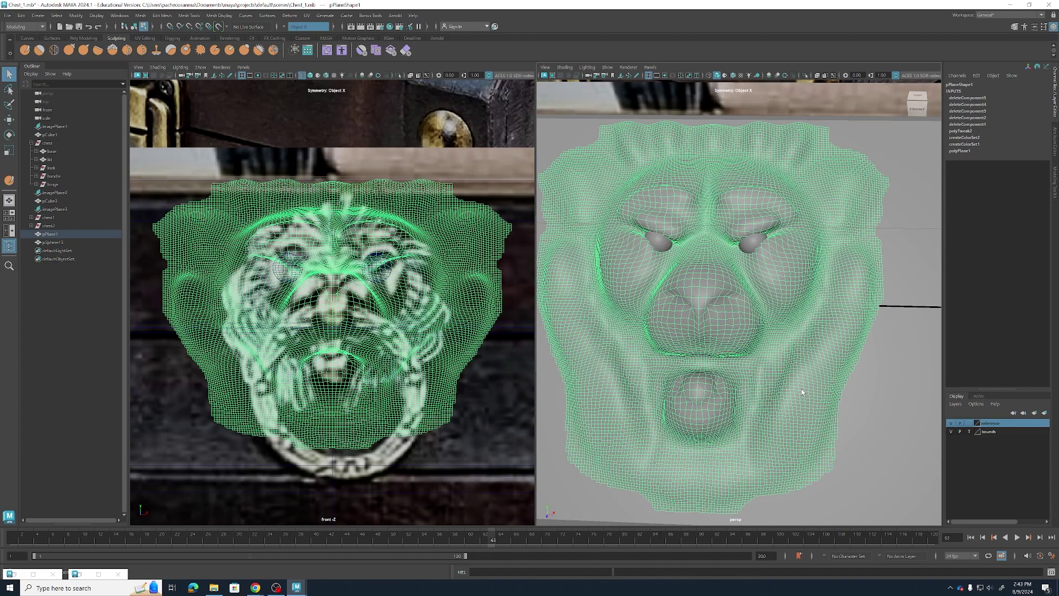
pyautogui.scroll(-4, 781, 403)
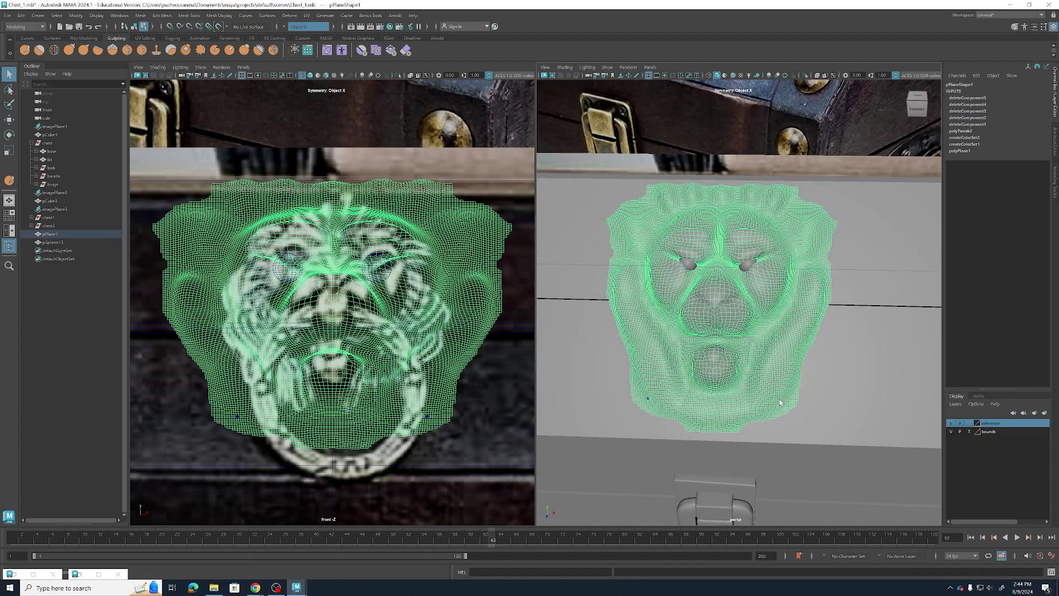
pyautogui.click(11, 179)
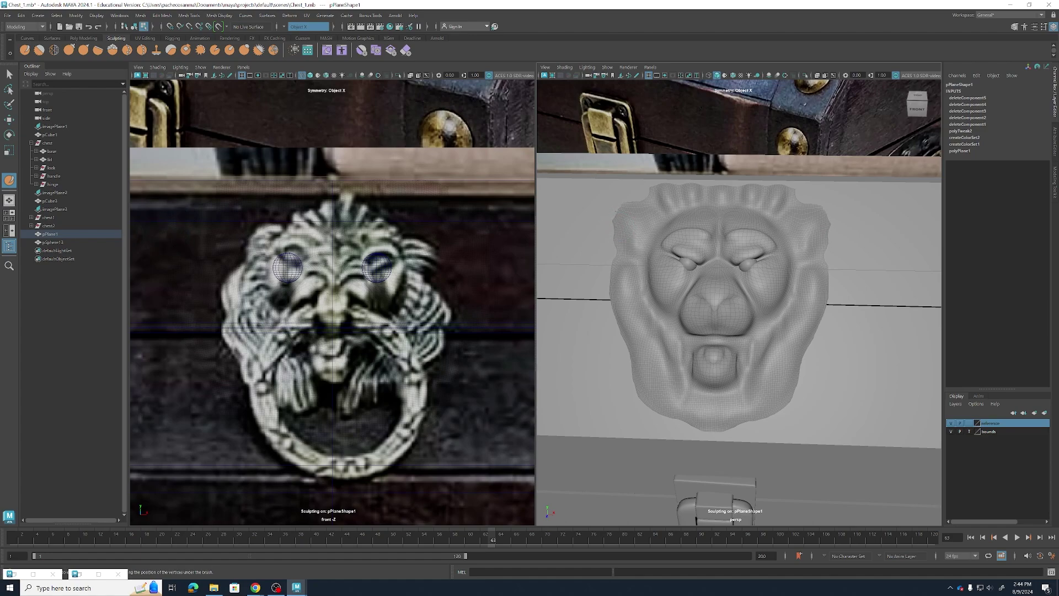
# Sculpt small curls symmetrically into the upper corners of the lion's mane with a resized brush
pyautogui.scroll(-3, 629, 271)
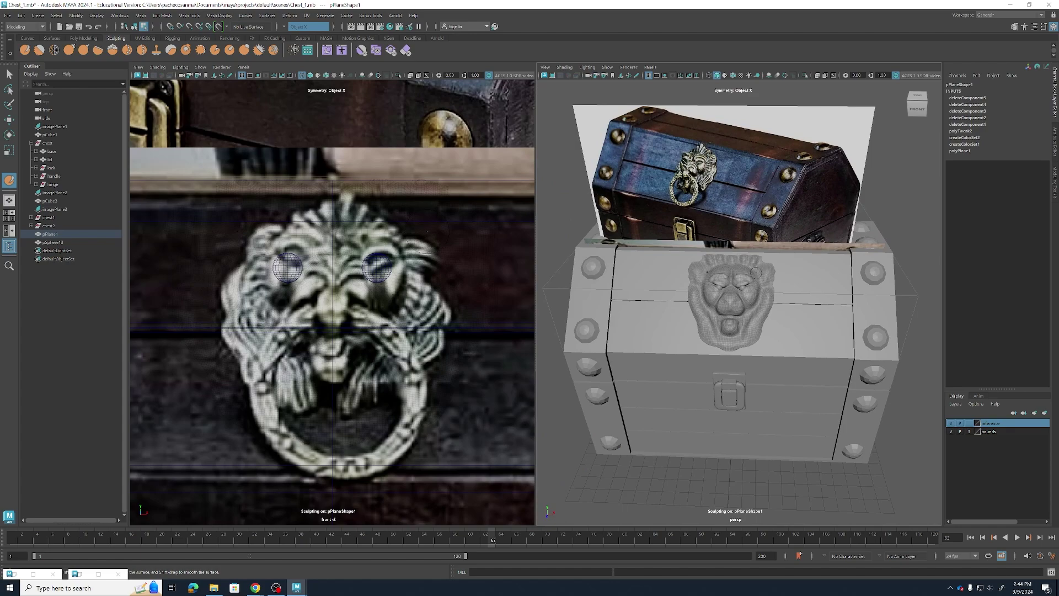
pyautogui.scroll(5, 756, 273)
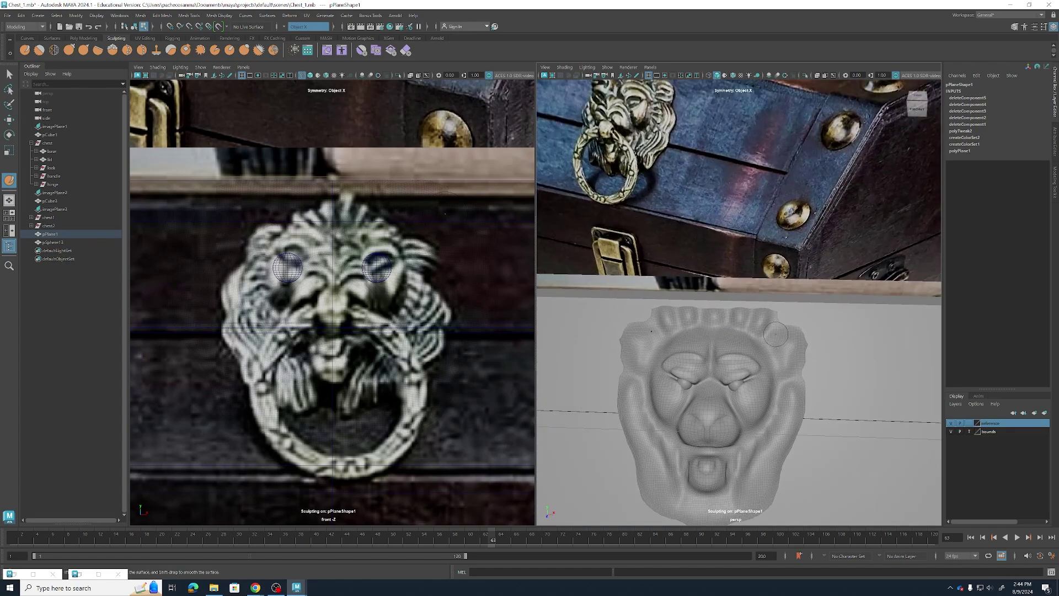
pyautogui.press('b')
pyautogui.moveTo(784, 348); pyautogui.dragTo(770, 349)
pyautogui.moveTo(790, 342)
pyautogui.mouseDown()
pyautogui.moveTo(797, 350)
pyautogui.moveTo(784, 359)
pyautogui.moveTo(798, 348)
pyautogui.mouseUp()
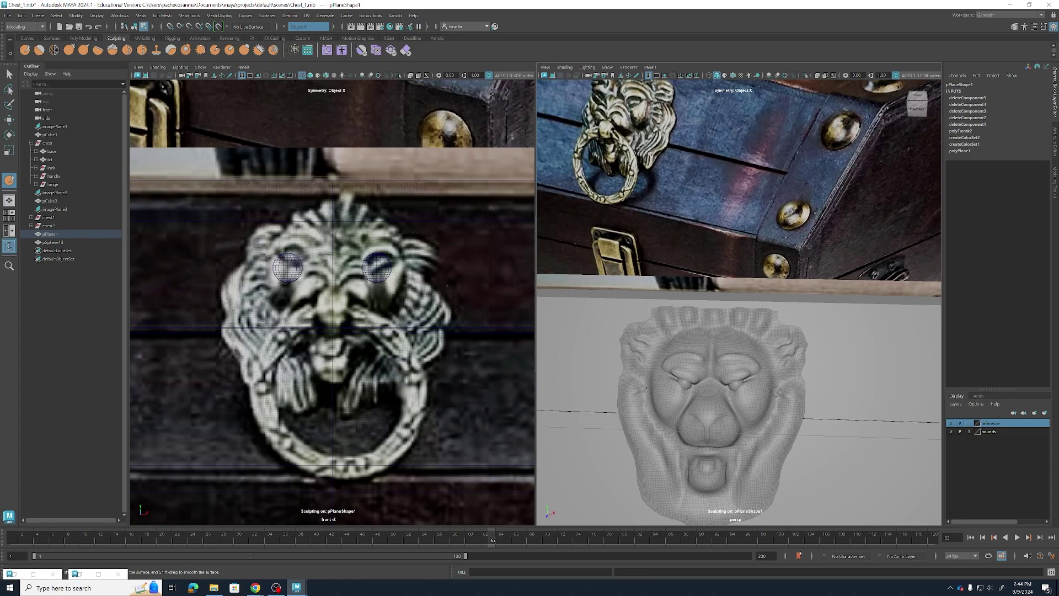
# Sculpt short fur tufts along the lion's cheeks and on both sides of the mouth
pyautogui.click(777, 392)
pyautogui.click(783, 408)
pyautogui.moveTo(742, 473); pyautogui.dragTo(745, 444)
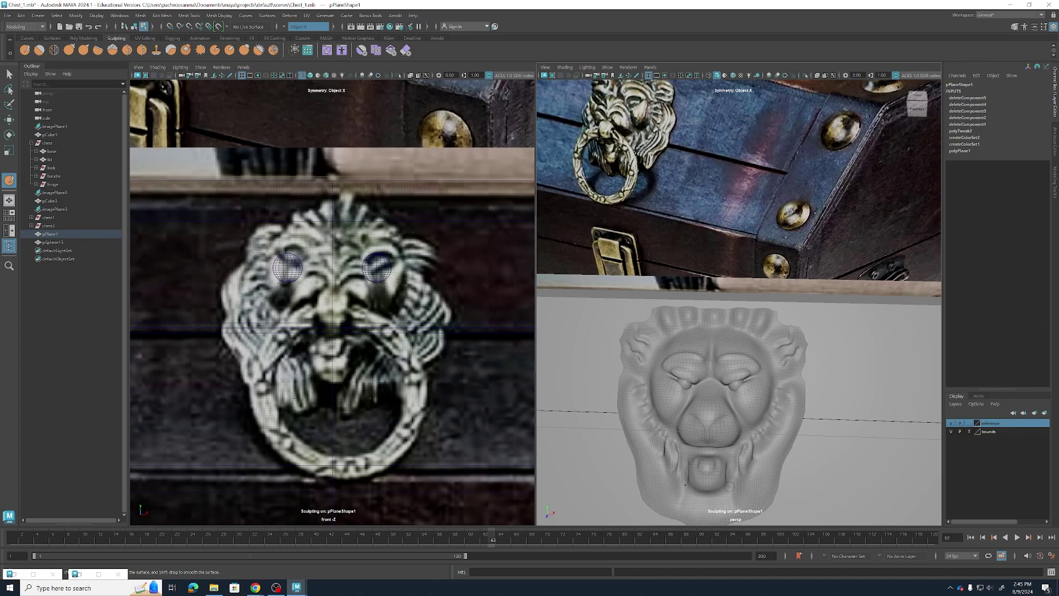
# Carve long flowing hair strands into the lower side locks of the mane, from beside the chin up along the outer edges
pyautogui.moveTo(757, 457)
pyautogui.keyDown('alt'); pyautogui.mouseDown()
pyautogui.moveTo(803, 389)
pyautogui.moveTo(759, 402)
pyautogui.mouseUp(); pyautogui.keyUp('alt')
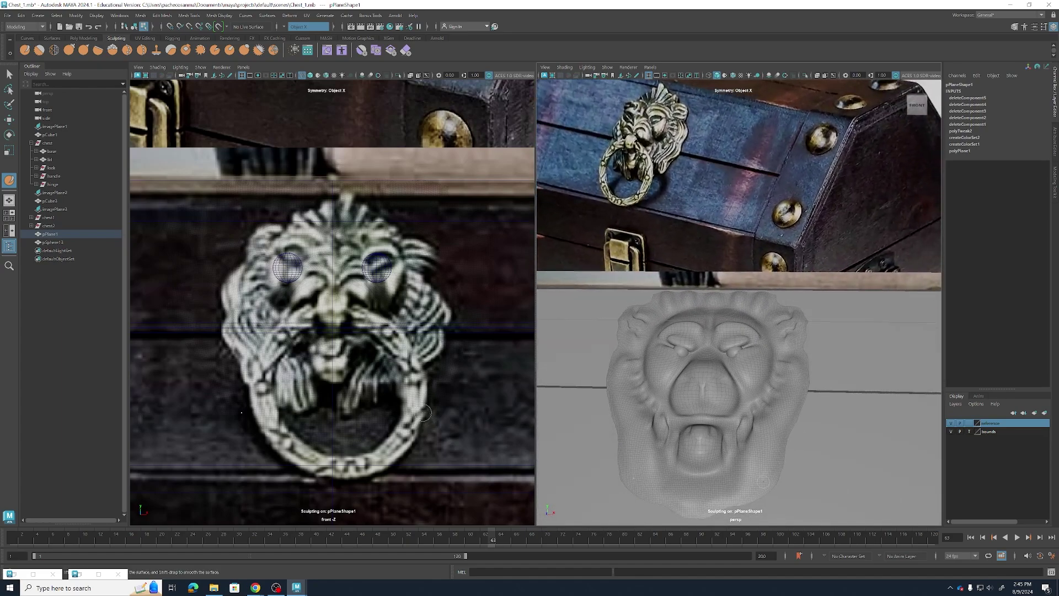
pyautogui.moveTo(764, 455); pyautogui.dragTo(803, 378)
pyautogui.hotkey('ctrl', 'z')
pyautogui.moveTo(773, 474); pyautogui.dragTo(776, 441)
pyautogui.moveTo(777, 424); pyautogui.dragTo(782, 399)
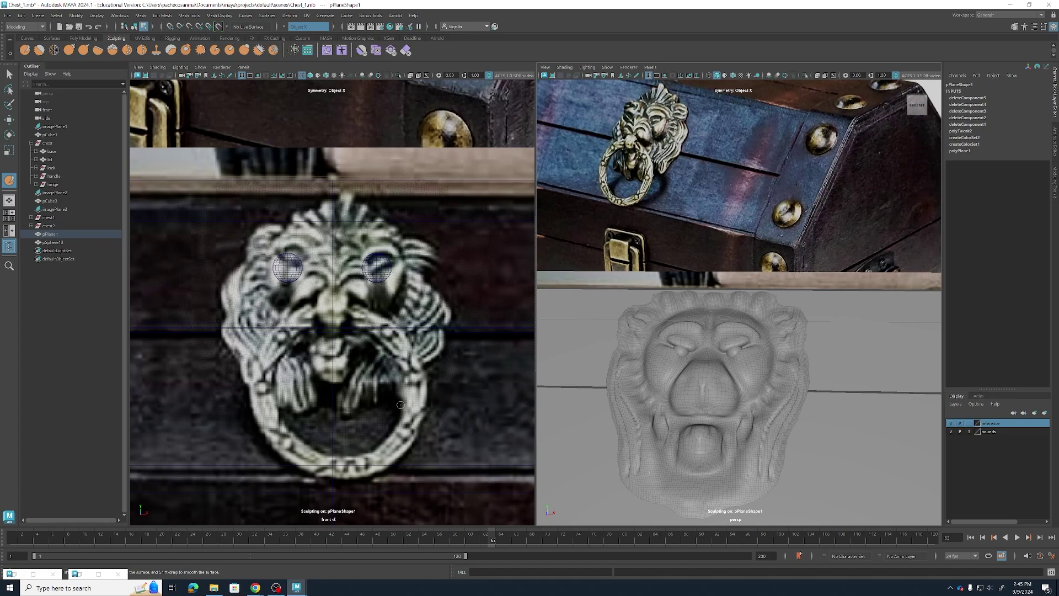
pyautogui.moveTo(749, 474)
pyautogui.mouseDown()
pyautogui.moveTo(762, 415)
pyautogui.moveTo(754, 461)
pyautogui.mouseUp()
pyautogui.scroll(-5, 755, 447)
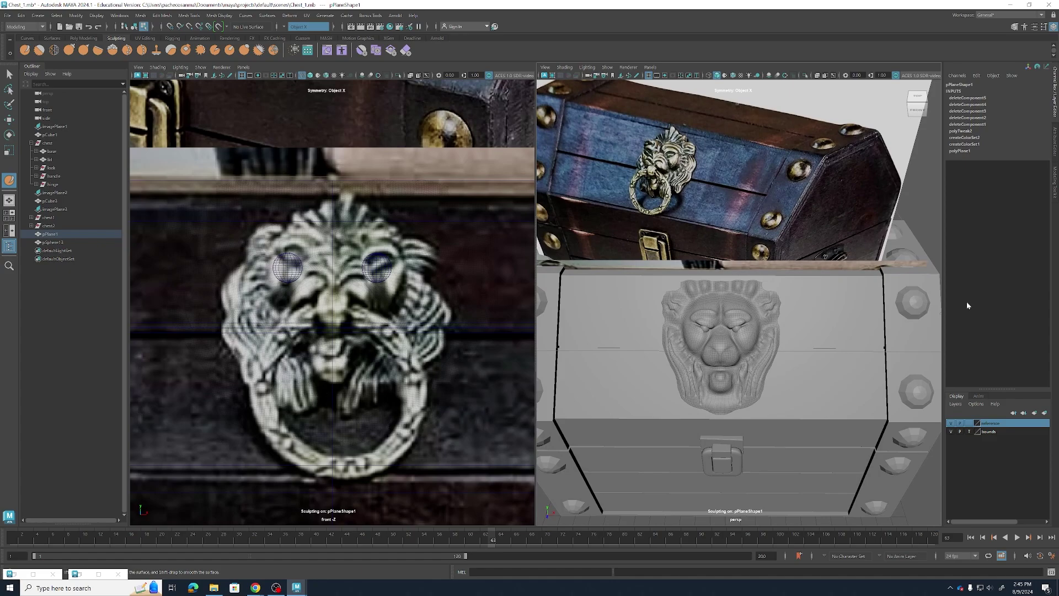
pyautogui.scroll(8, 769, 400)
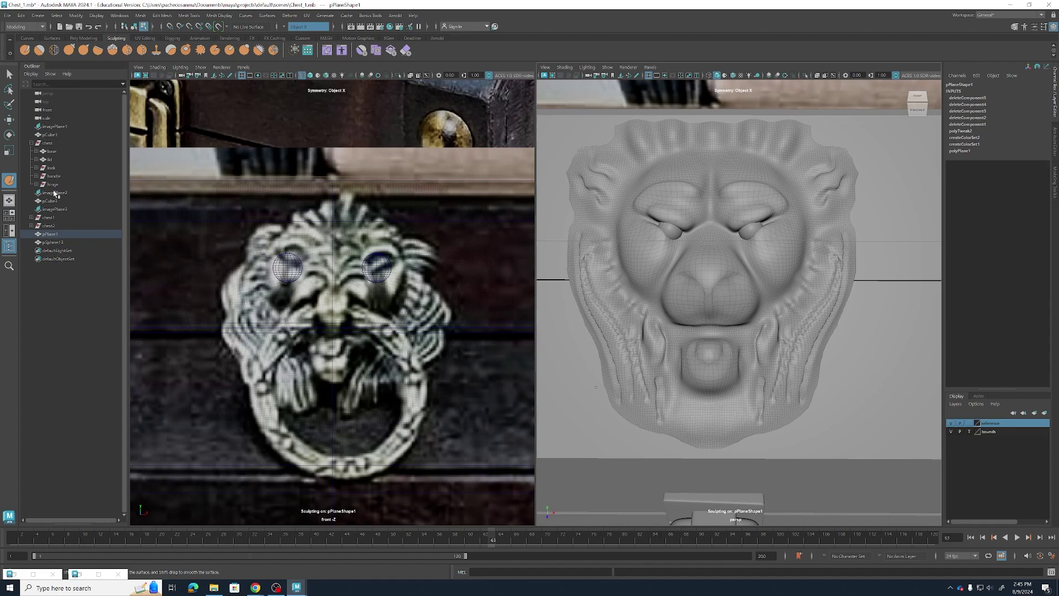
pyautogui.click(9, 105)
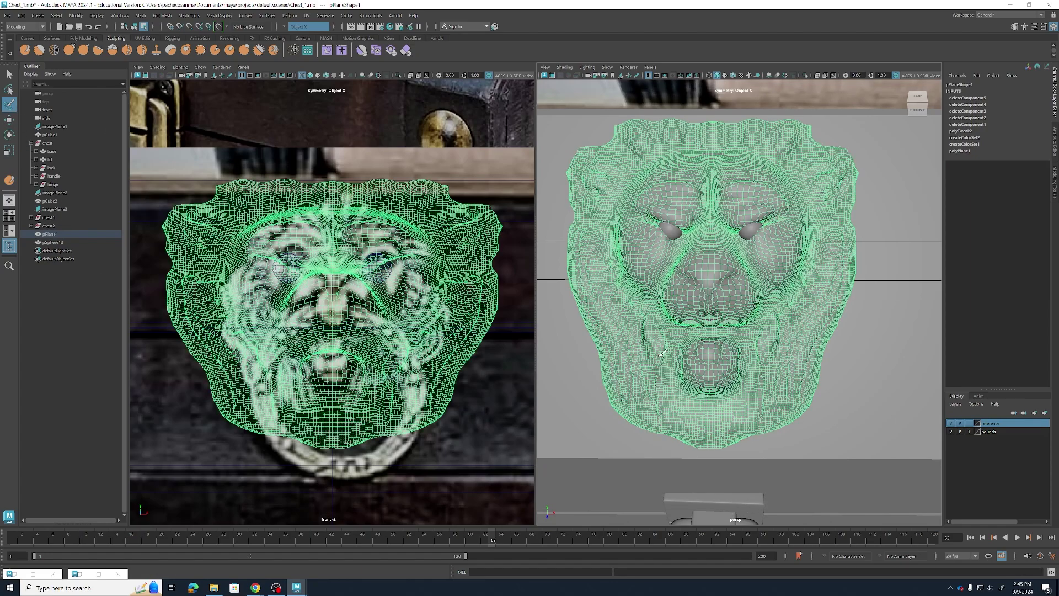
pyautogui.click(709, 426)
pyautogui.moveTo(709, 426); pyautogui.dragTo(710, 442)
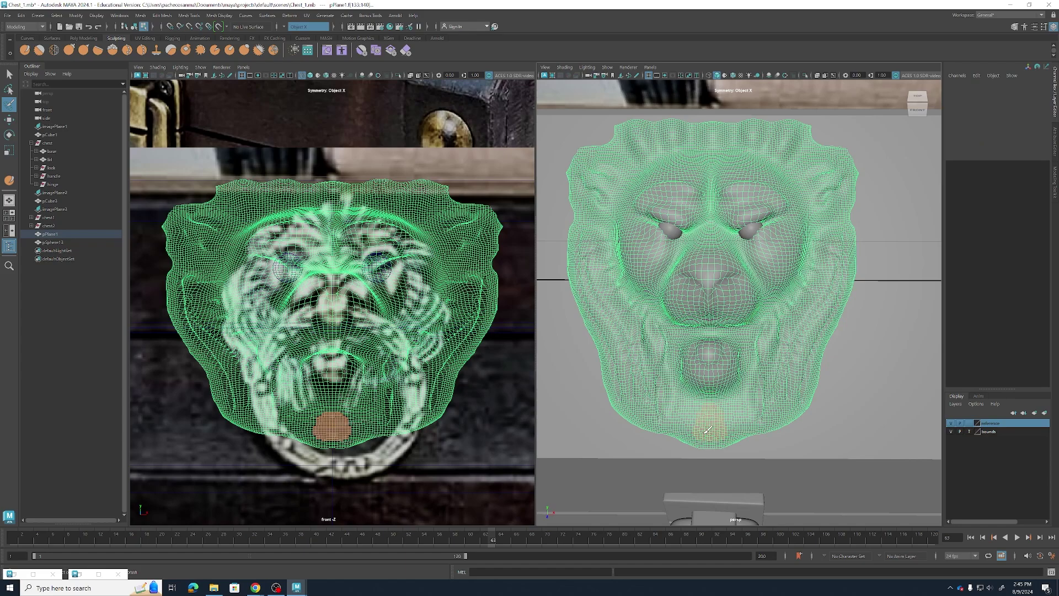
pyautogui.click(756, 380)
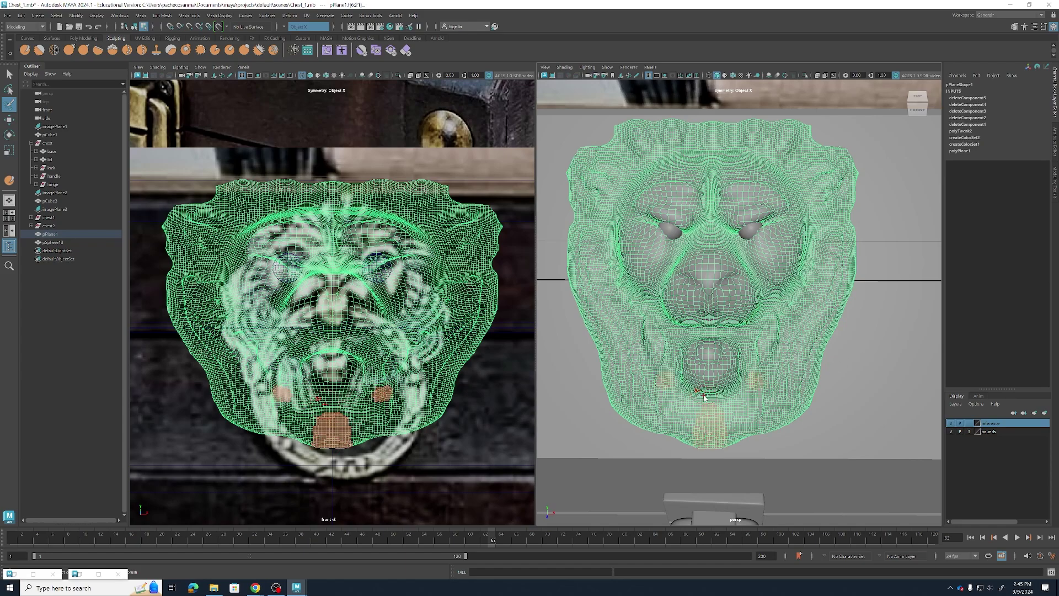
pyautogui.moveTo(705, 349)
pyautogui.mouseDown(button='right')
pyautogui.moveTo(705, 330)
pyautogui.moveTo(708, 371)
pyautogui.mouseUp(button='right')
pyautogui.press('q')
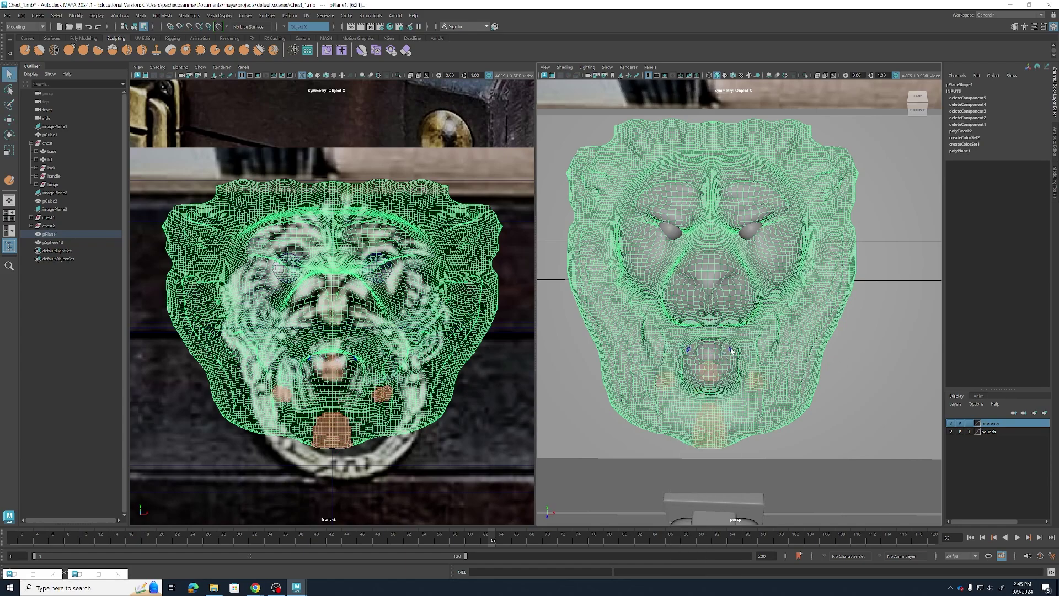
pyautogui.click(711, 391)
pyautogui.rightClick(710, 391)
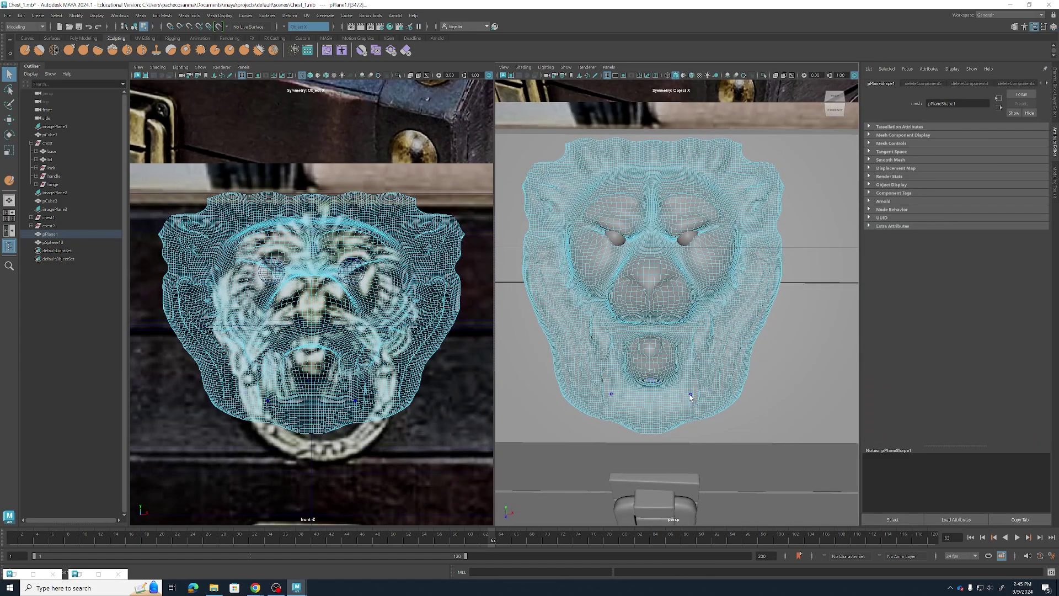
pyautogui.moveTo(691, 396); pyautogui.dragTo(692, 371, button='right')
# Paint-select the flat faces under the mouth between the two lower mane locks and delete them
pyautogui.click(9, 104)
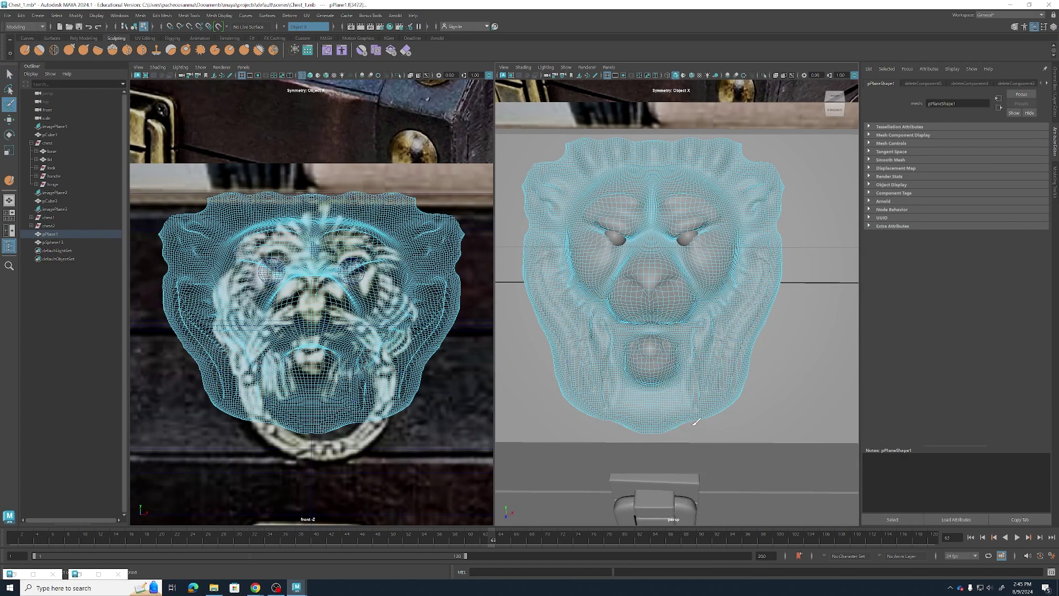
pyautogui.moveTo(653, 393); pyautogui.dragTo(661, 435)
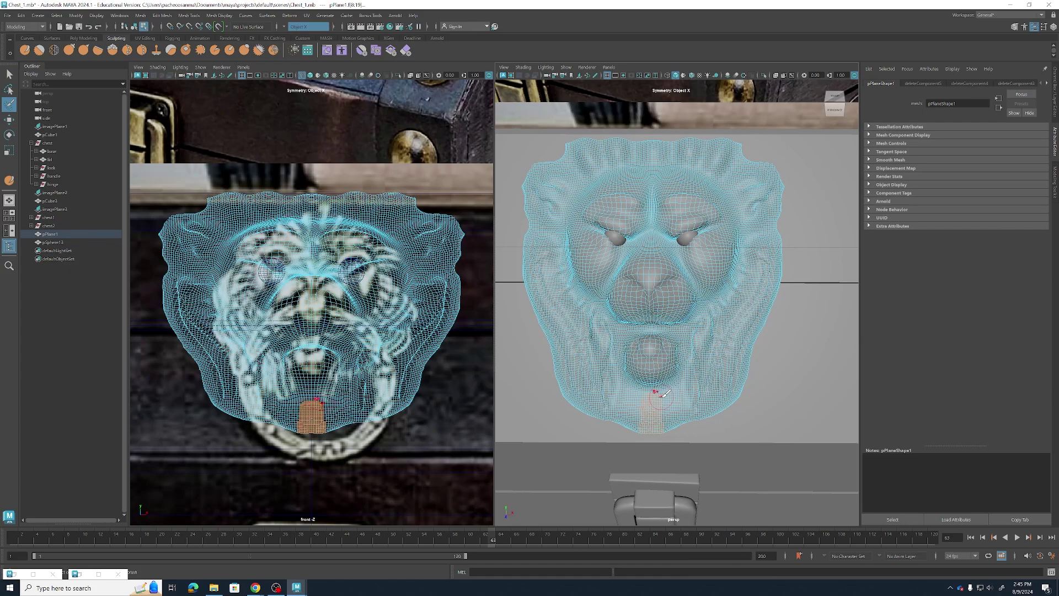
pyautogui.moveTo(660, 398); pyautogui.dragTo(667, 434)
pyautogui.moveTo(668, 397); pyautogui.dragTo(695, 416)
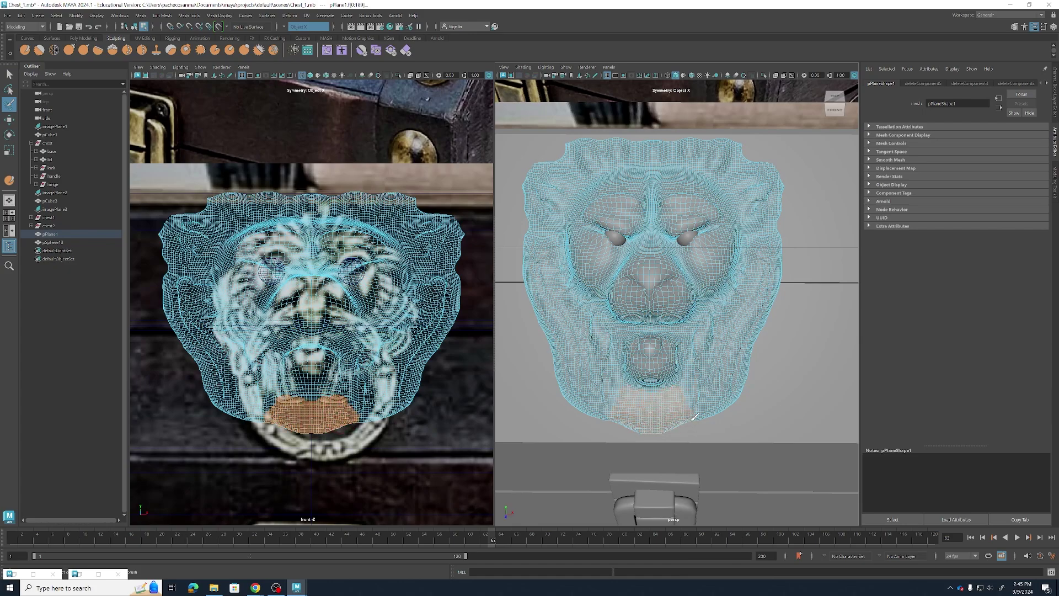
pyautogui.press('Delete')
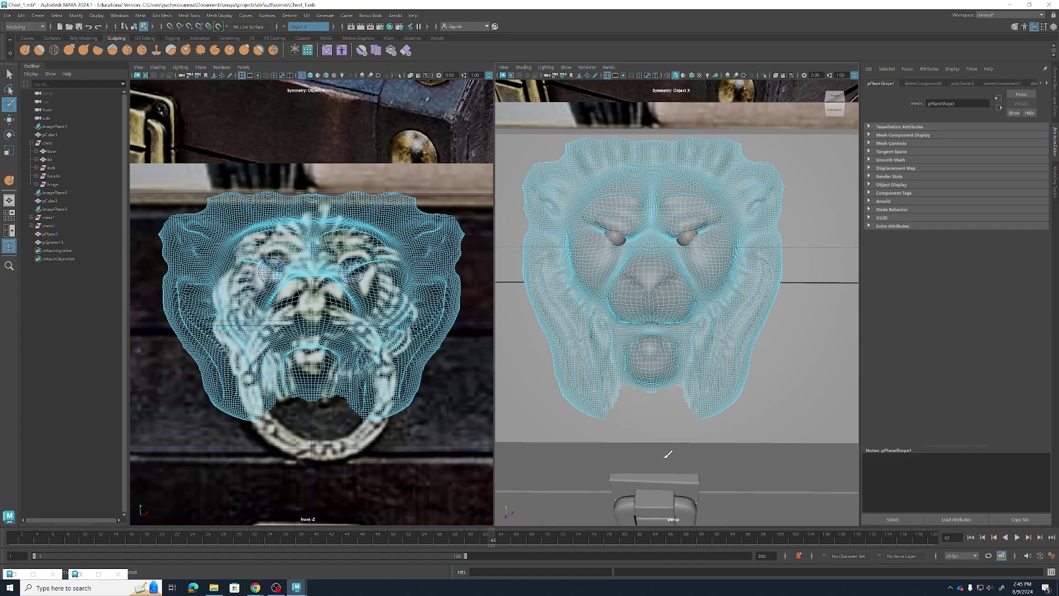
# Return to object selection and inspect the trimmed lion head on the whole chest from the front and an oblique angle
pyautogui.scroll(-5, 669, 428)
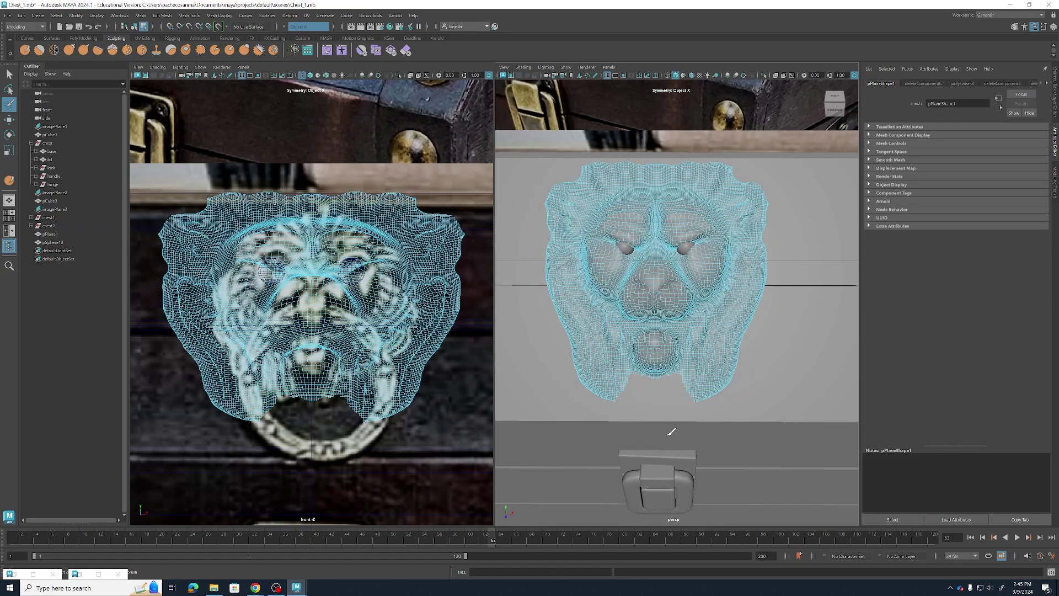
pyautogui.press('q')
pyautogui.moveTo(689, 336); pyautogui.dragTo(729, 322, button='right')
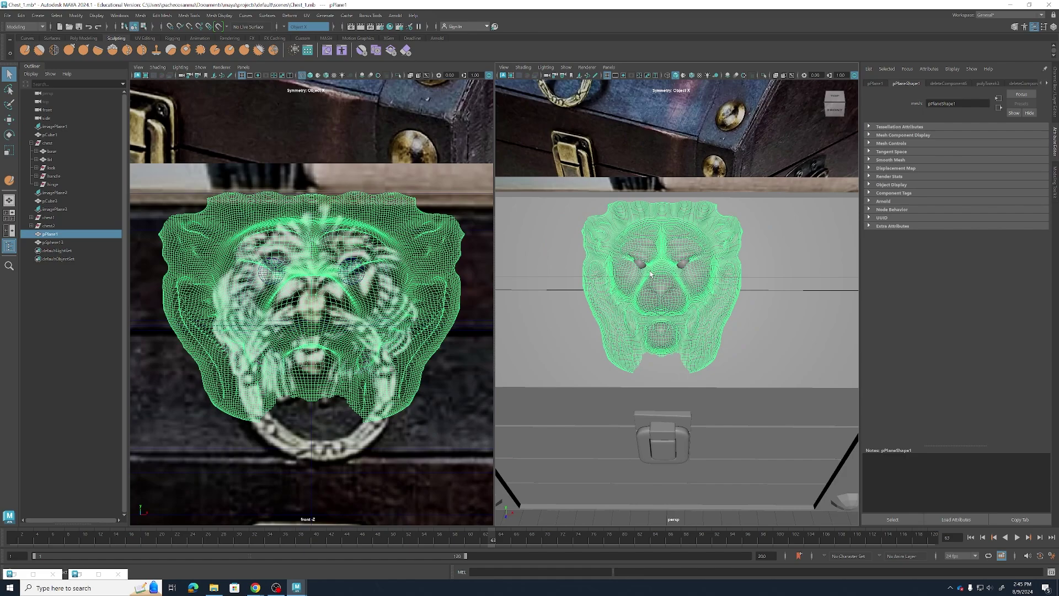
pyautogui.scroll(-5, 691, 270)
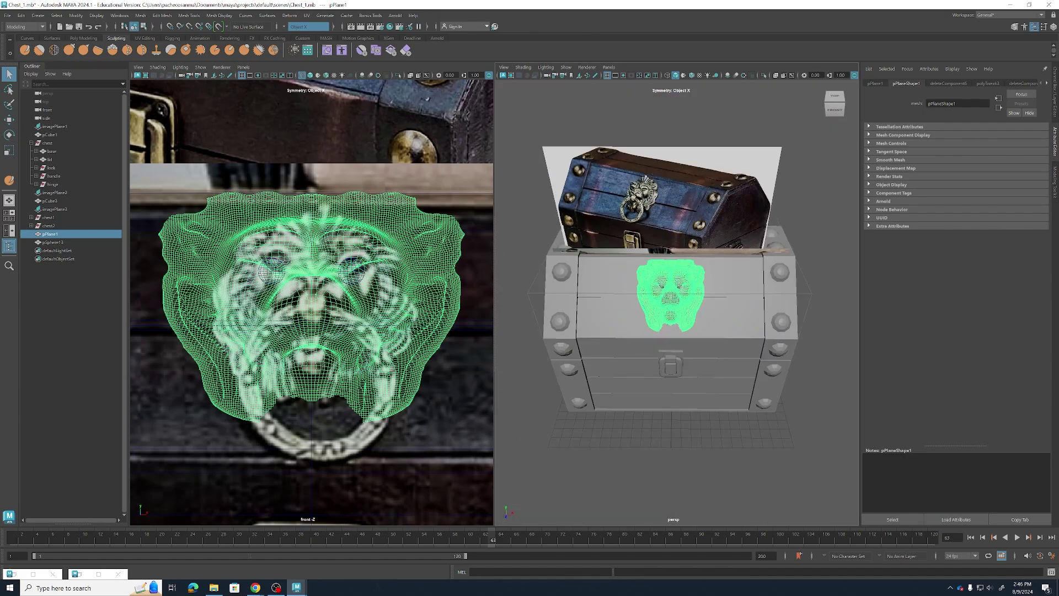
pyautogui.click(1056, 103)
pyautogui.click(906, 208)
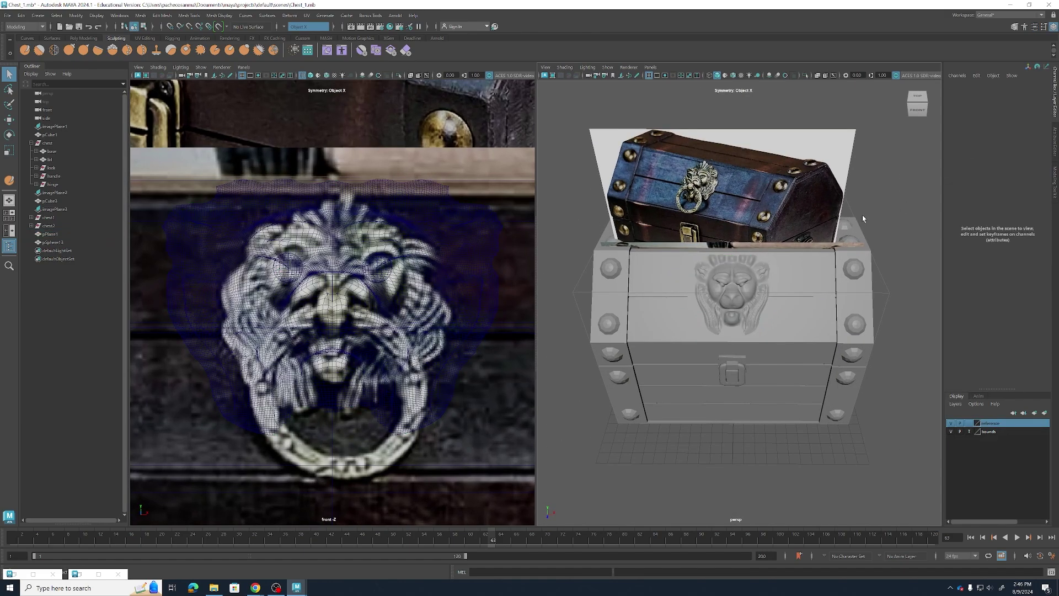
pyautogui.keyDown('alt'); pyautogui.moveTo(863, 218); pyautogui.dragTo(760, 299); pyautogui.keyUp('alt')
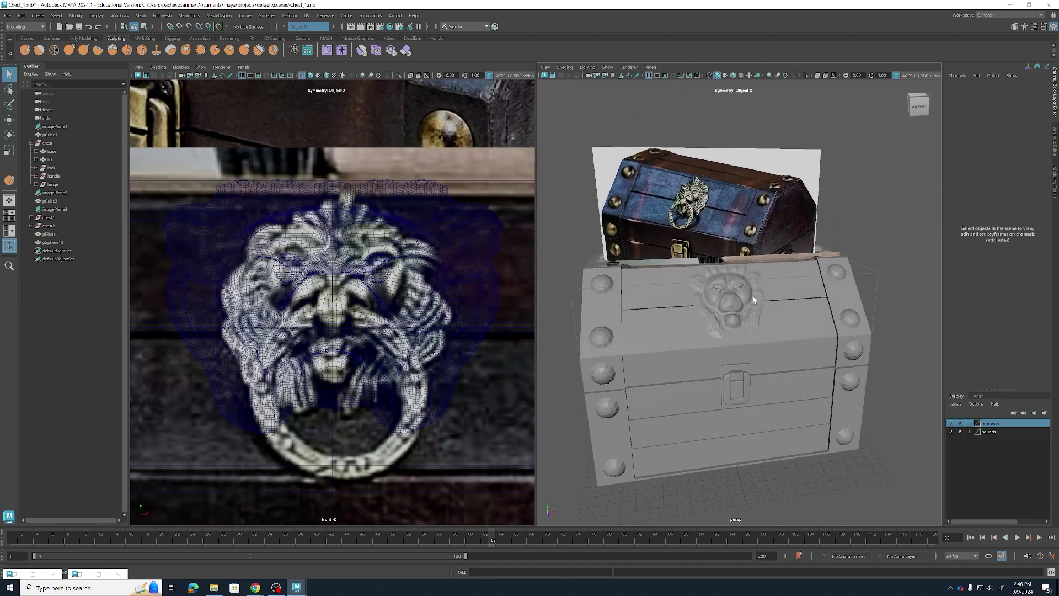
# Group the lion mesh together with its eye spheres and center the group's pivot
pyautogui.scroll(4, 754, 299)
pyautogui.click(724, 285)
pyautogui.press('r')
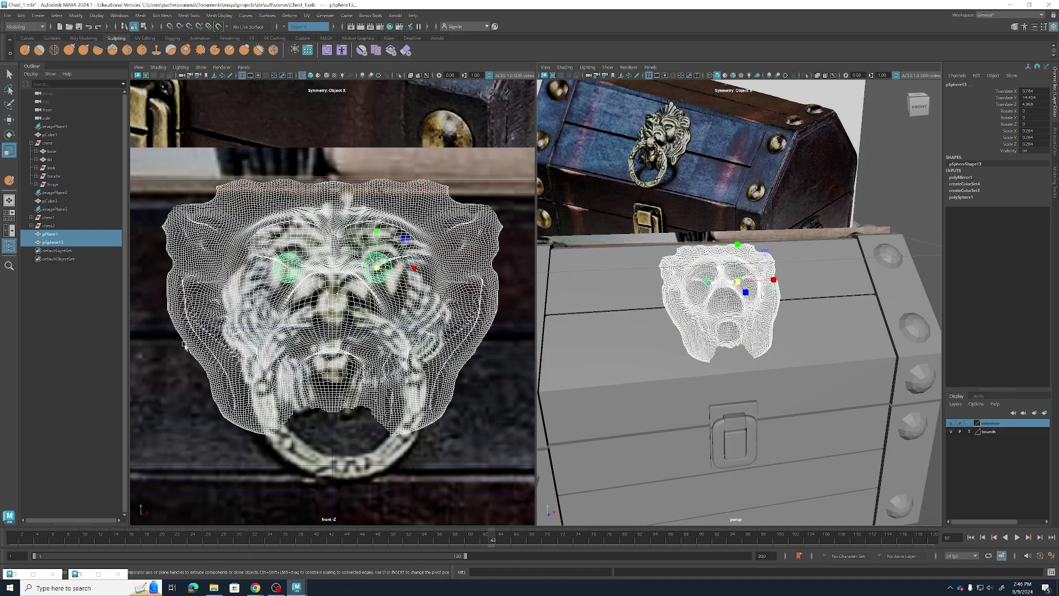
pyautogui.press('q')
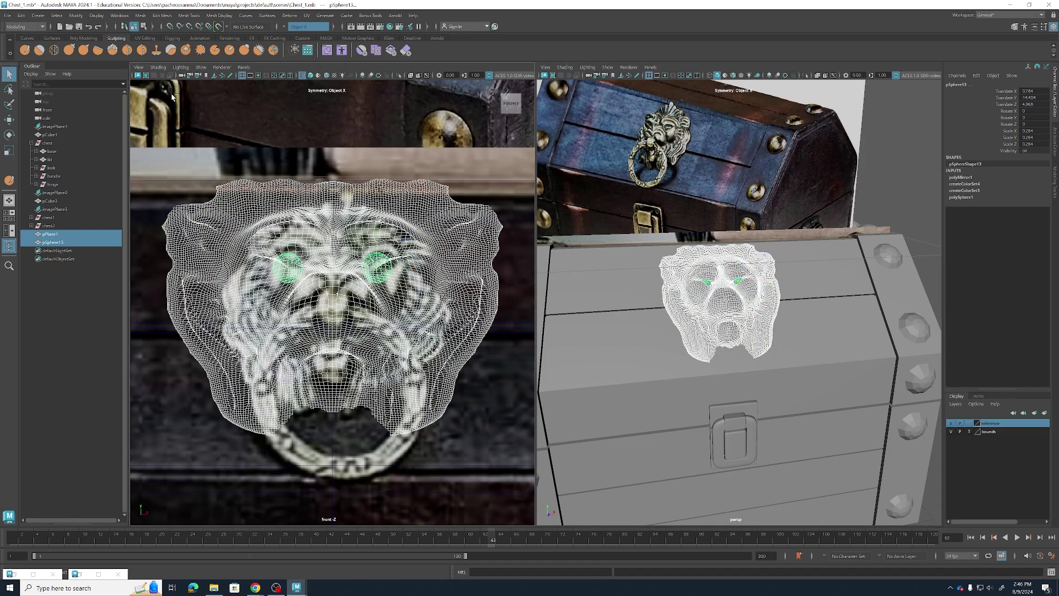
pyautogui.hotkey('ctrl', 'g')
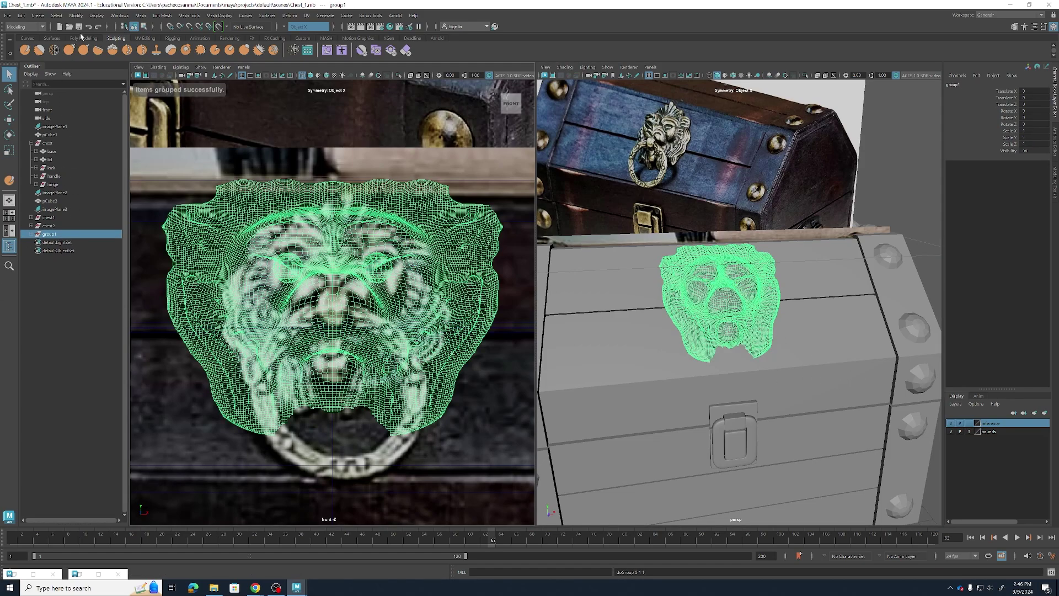
pyautogui.click(75, 15)
pyautogui.click(93, 77)
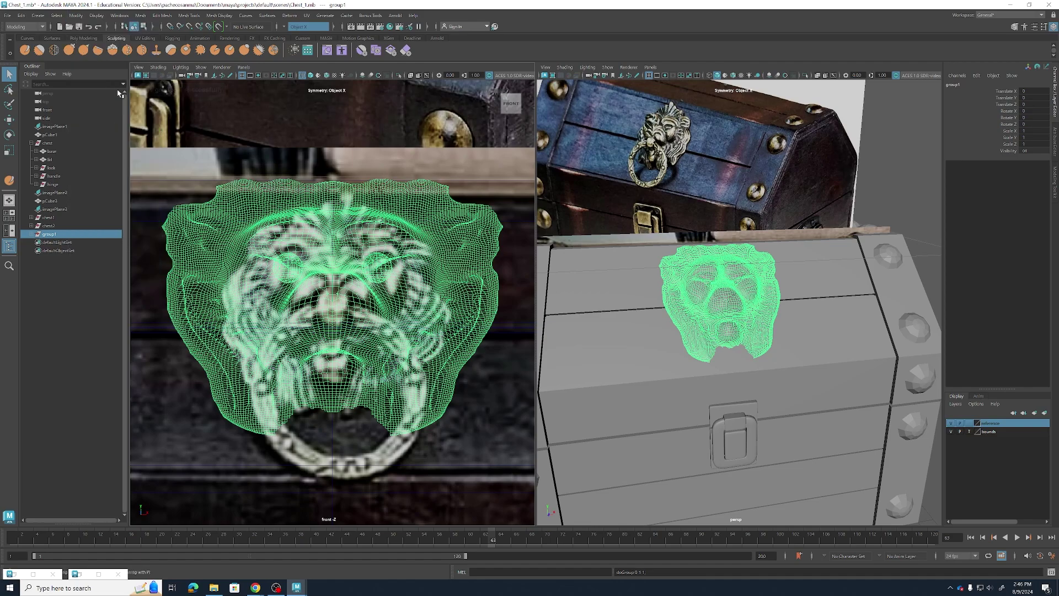
# Scale the lion head group down slightly and uniformly, then check its fit against the lid from the side
pyautogui.press('a')
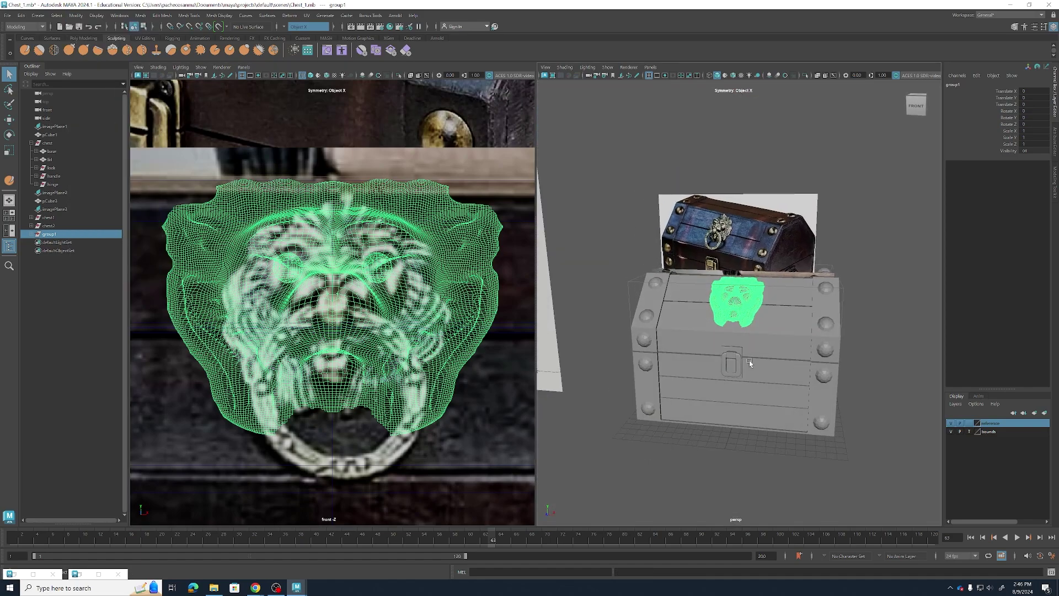
pyautogui.press('w')
pyautogui.press('r')
pyautogui.press('f')
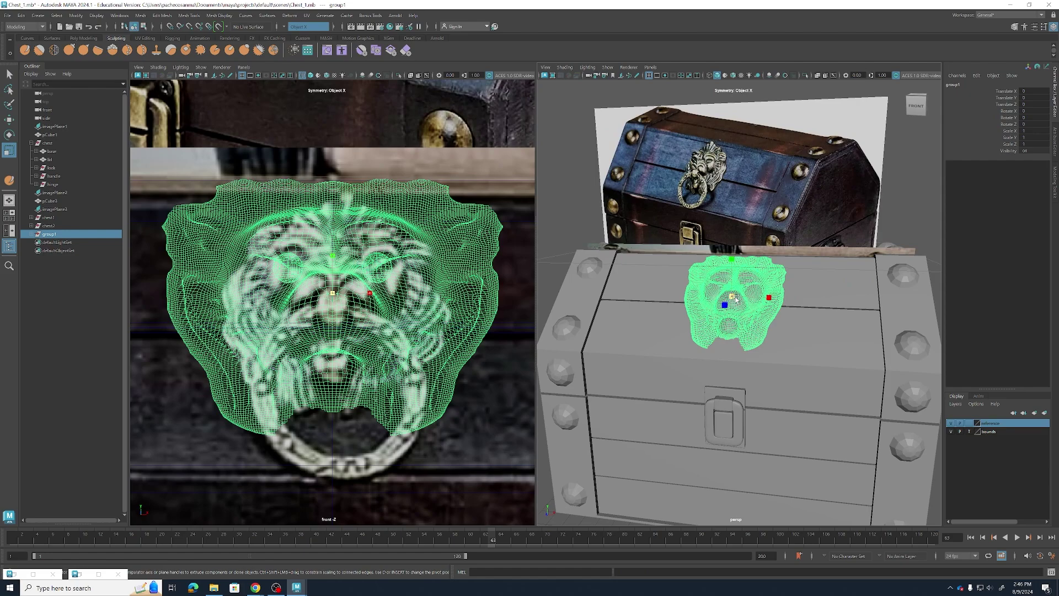
pyautogui.moveTo(732, 297); pyautogui.dragTo(715, 270)
pyautogui.press('w')
pyautogui.hotkey('ctrl', 'z')
pyautogui.keyDown('alt'); pyautogui.moveTo(744, 319); pyautogui.dragTo(732, 322); pyautogui.keyUp('alt')
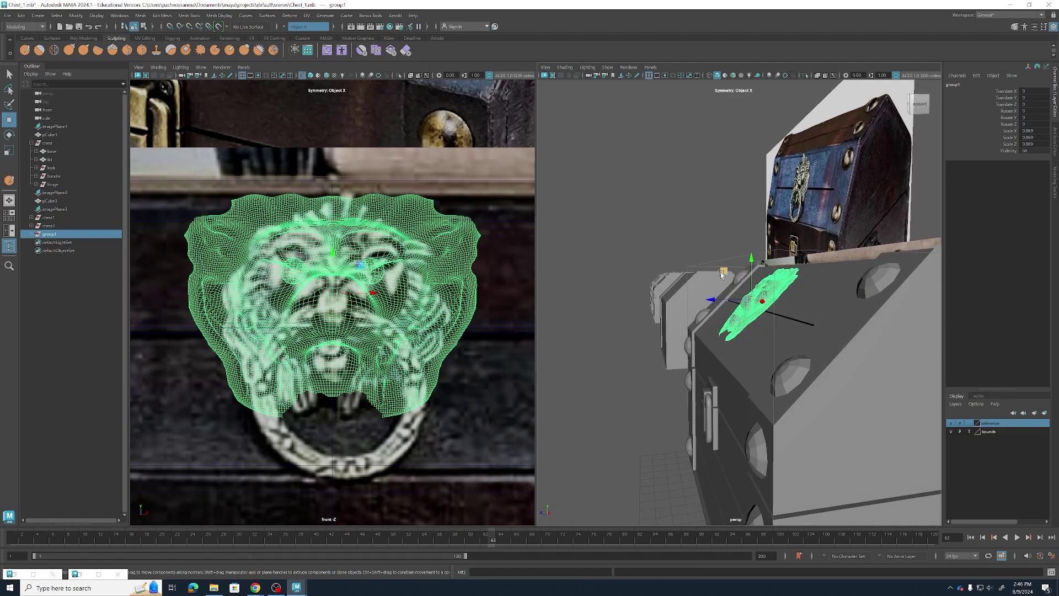
pyautogui.keyDown('alt'); pyautogui.moveTo(724, 274); pyautogui.dragTo(732, 315); pyautogui.keyUp('alt')
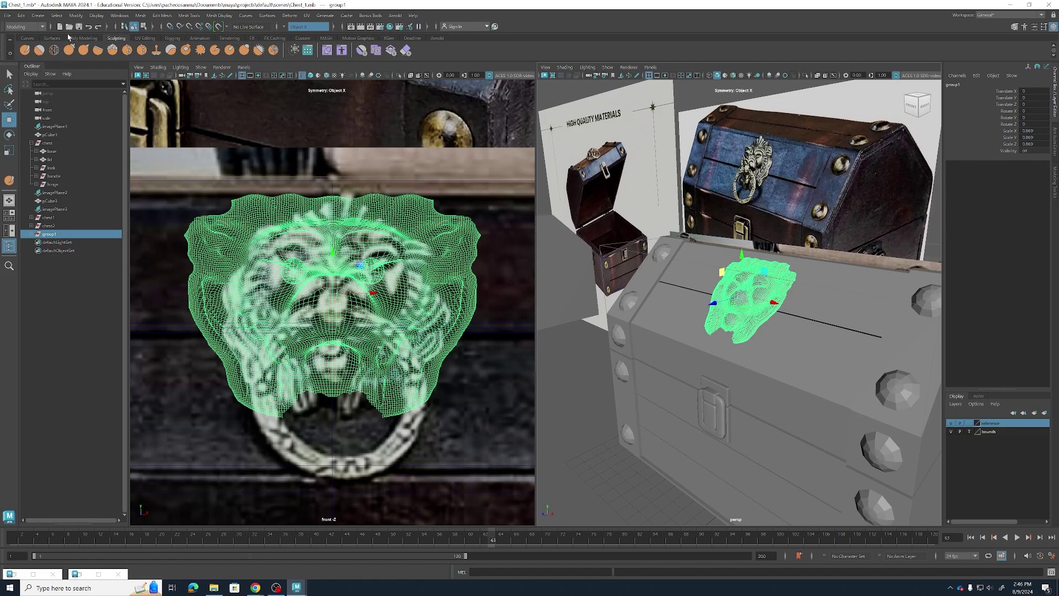
# Tilt the lion head group's pivot to match the lid's slope and slide the head down along the lid surface
pyautogui.press('d')
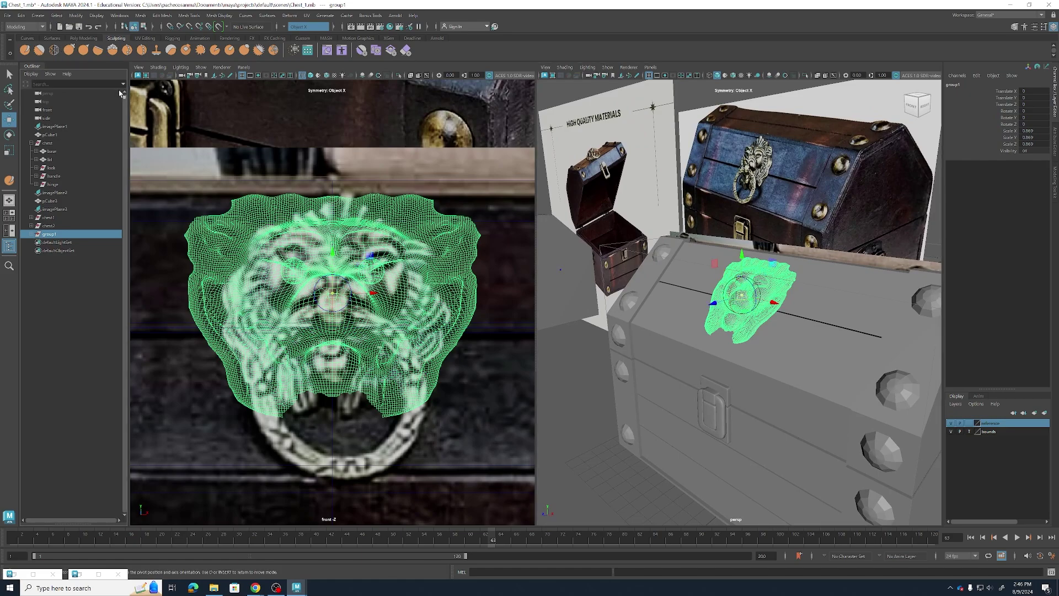
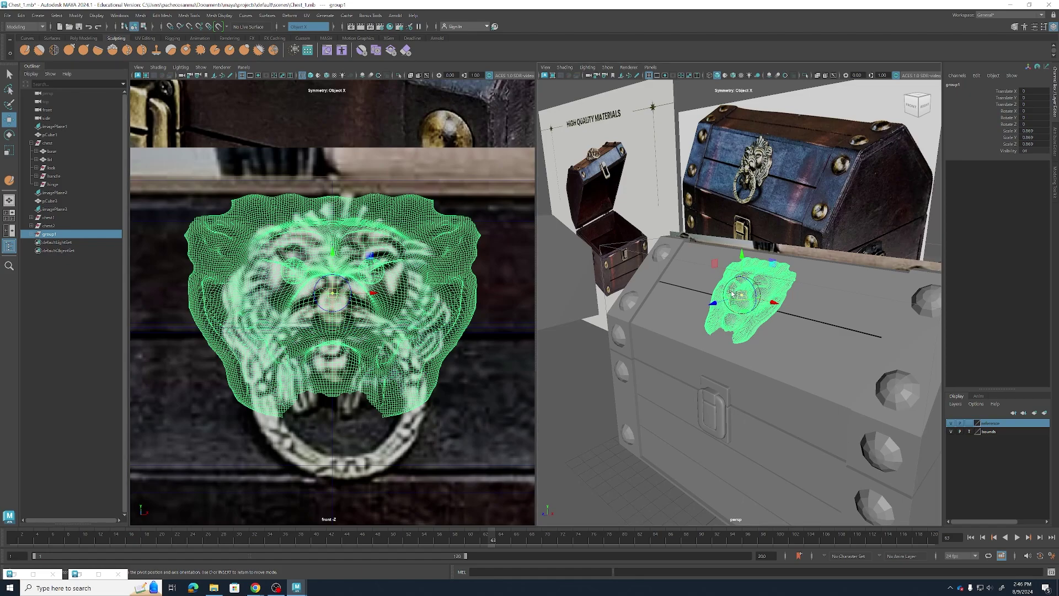
pyautogui.moveTo(732, 292); pyautogui.dragTo(731, 301)
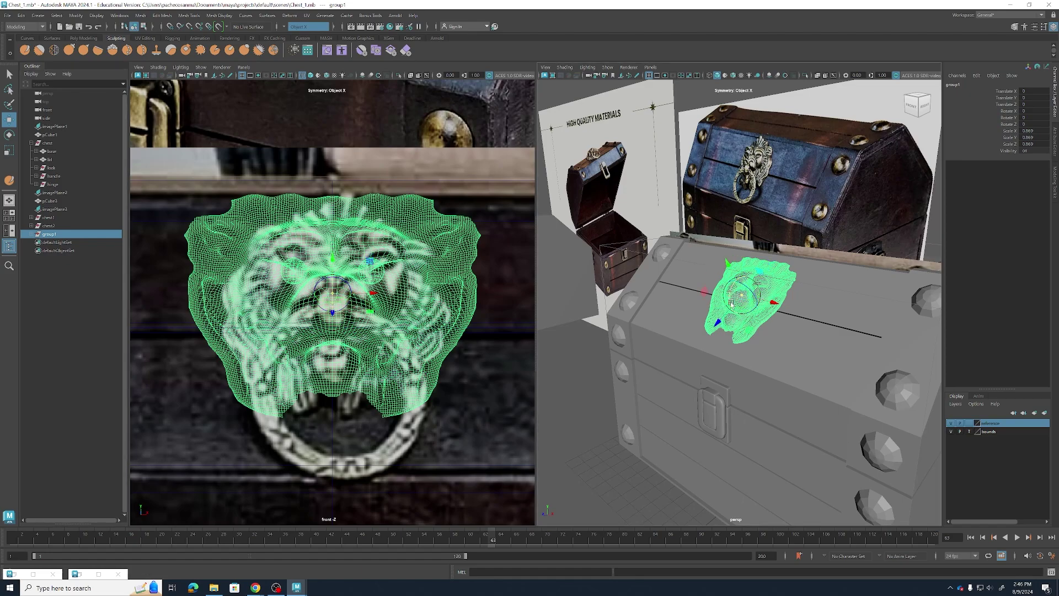
pyautogui.keyDown('alt'); pyautogui.moveTo(743, 349); pyautogui.dragTo(703, 344); pyautogui.keyUp('alt')
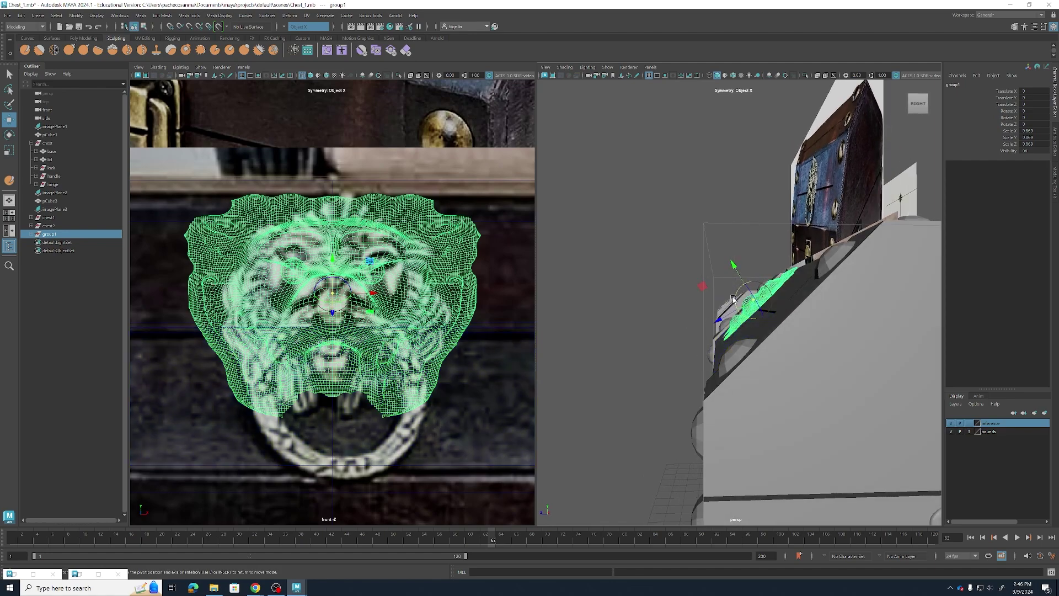
pyautogui.moveTo(734, 299); pyautogui.dragTo(771, 339)
pyautogui.press('d')
pyautogui.press('d')
pyautogui.scroll(3, 765, 298)
pyautogui.scroll(-1, 762, 284)
pyautogui.keyDown('alt'); pyautogui.moveTo(762, 284); pyautogui.dragTo(708, 158); pyautogui.keyUp('alt')
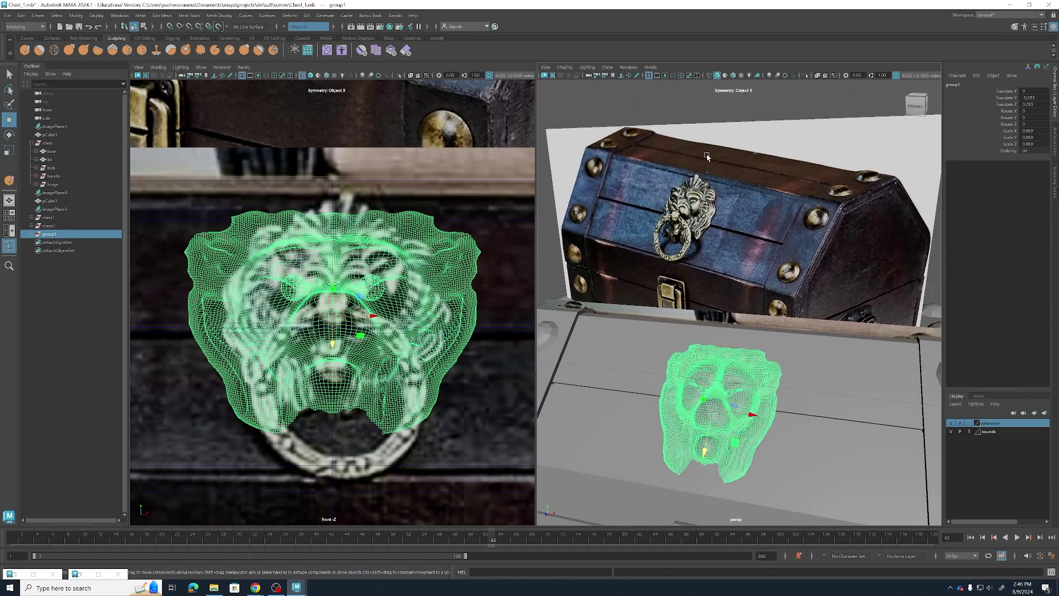
# Switch the lion mesh to edge selection and select the run of border edges along the top of the mane
pyautogui.scroll(3, 758, 341)
pyautogui.press('q')
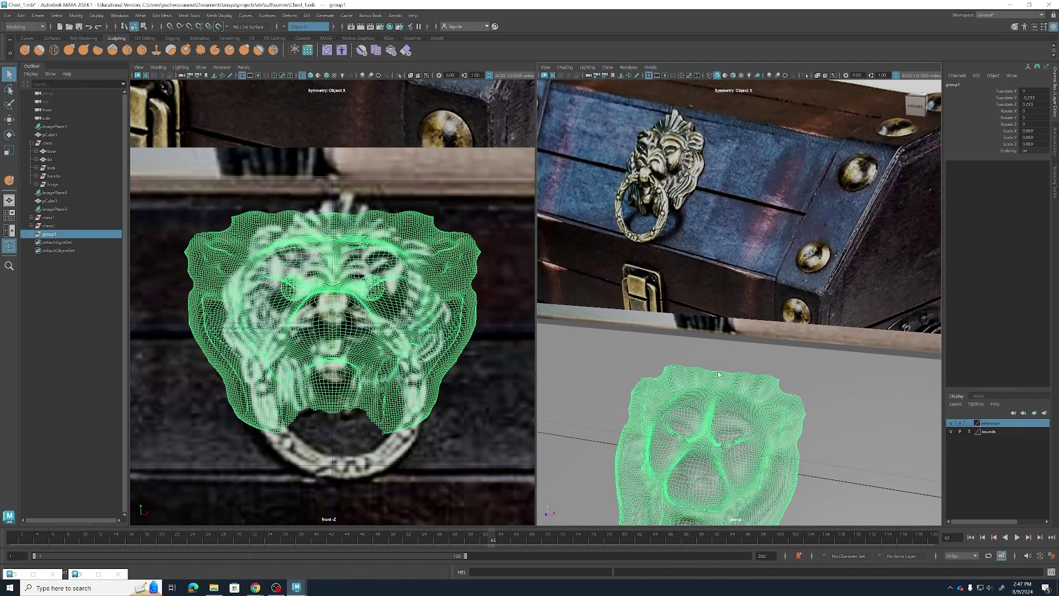
pyautogui.click(719, 373)
pyautogui.rightClick(718, 373)
pyautogui.click(719, 324)
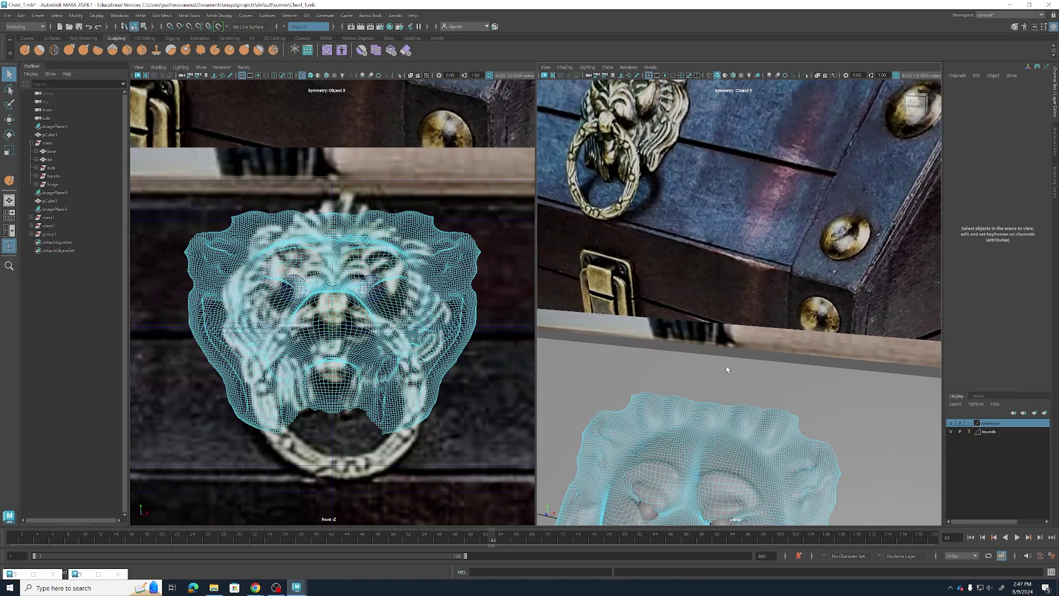
pyautogui.keyDown('alt'); pyautogui.moveTo(726, 366); pyautogui.dragTo(833, 417); pyautogui.keyUp('alt')
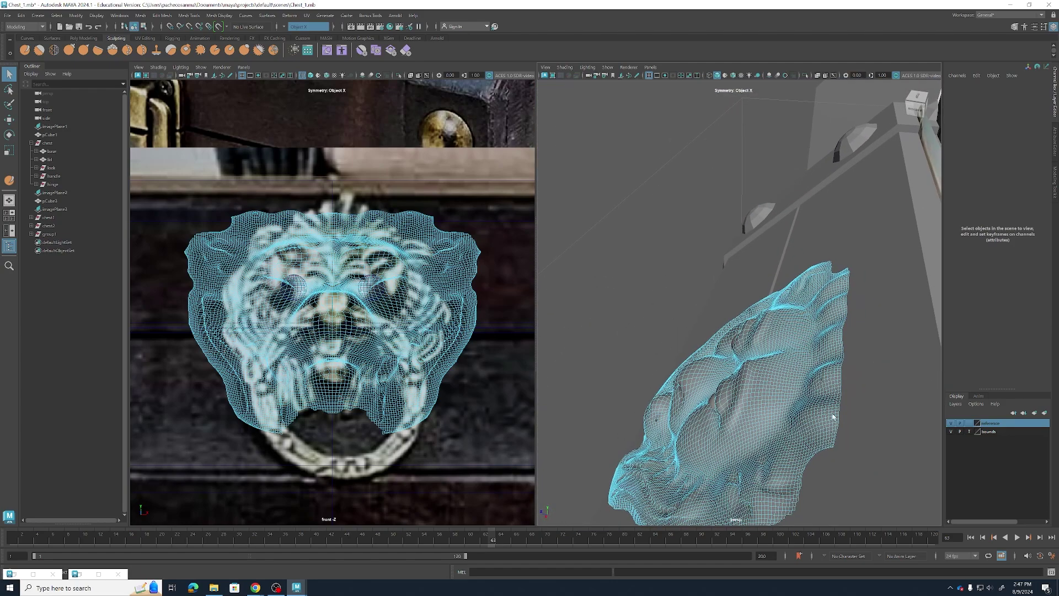
pyautogui.click(836, 446)
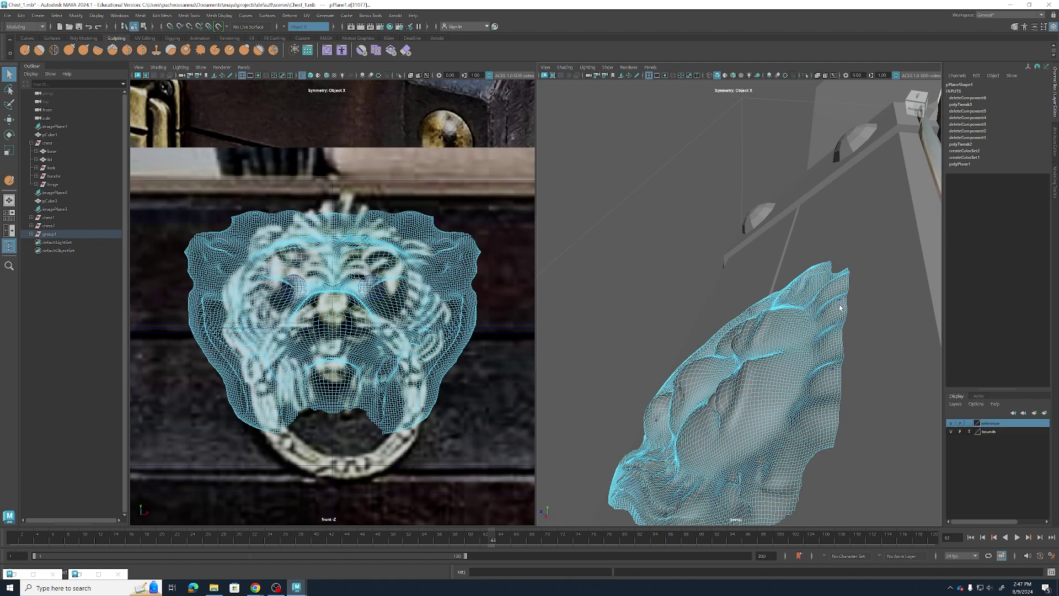
pyautogui.keyDown('alt'); pyautogui.moveTo(825, 365); pyautogui.dragTo(901, 373); pyautogui.keyUp('alt')
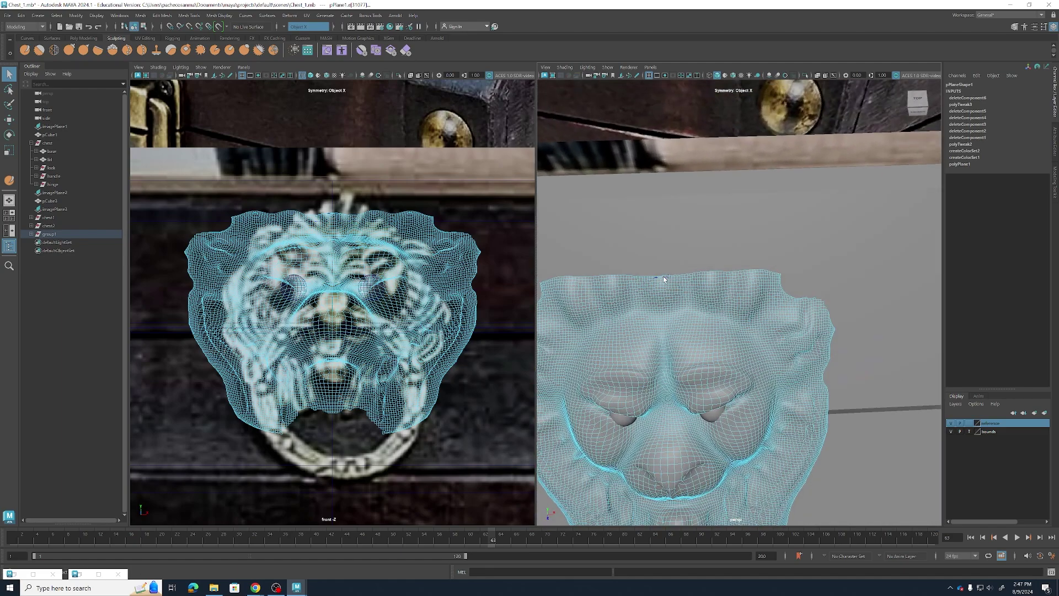
pyautogui.press('w')
pyautogui.scroll(-4, 691, 320)
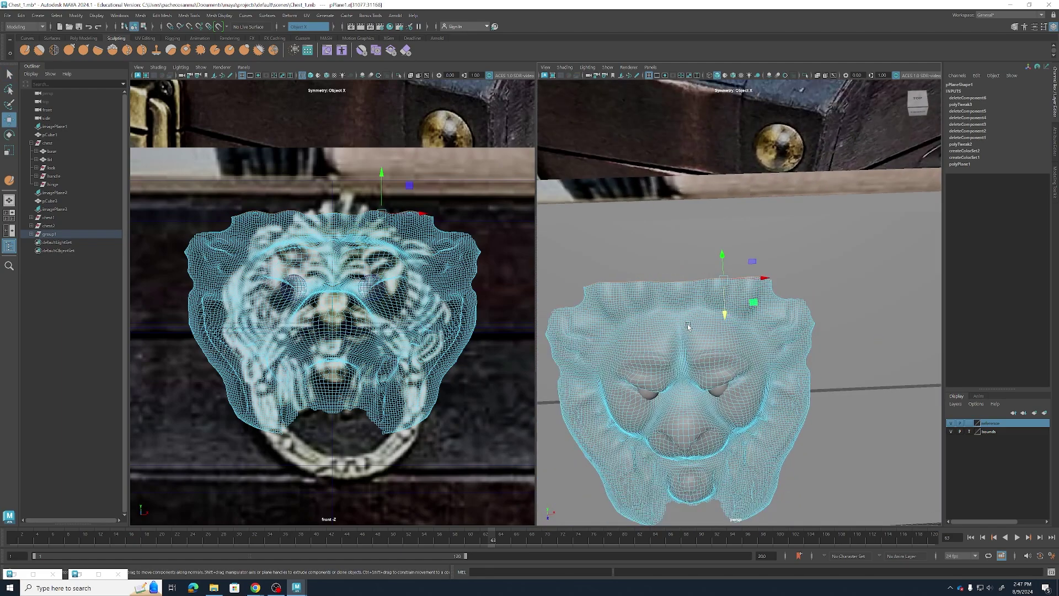
# Extrude the mane's top border edges, tilt the pivot to the lid's slope and move the new edges up along it
pyautogui.keyDown('alt'); pyautogui.moveTo(724, 338); pyautogui.dragTo(747, 355, button='middle'); pyautogui.keyUp('alt')
pyautogui.hotkey('ctrl', 'e')
pyautogui.keyDown('alt'); pyautogui.moveTo(748, 351); pyautogui.dragTo(651, 329); pyautogui.keyUp('alt')
pyautogui.press('w')
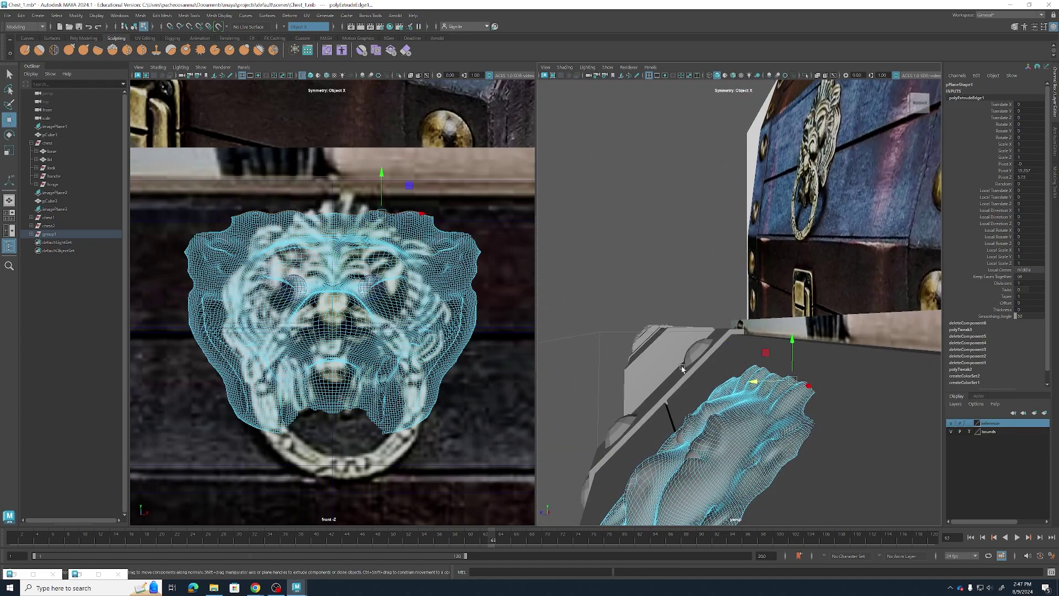
pyautogui.press('e')
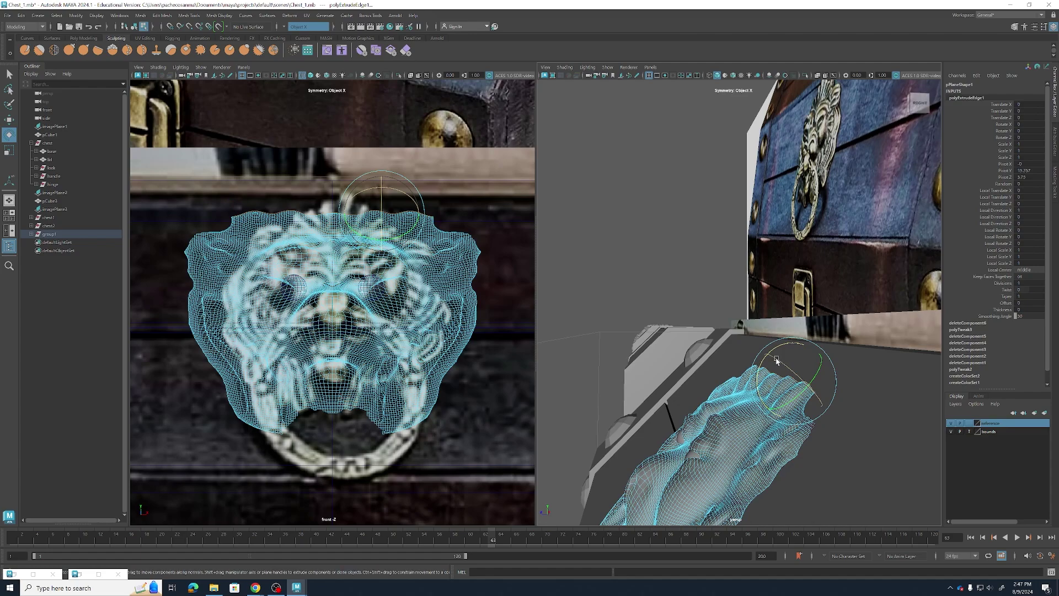
pyautogui.press('w')
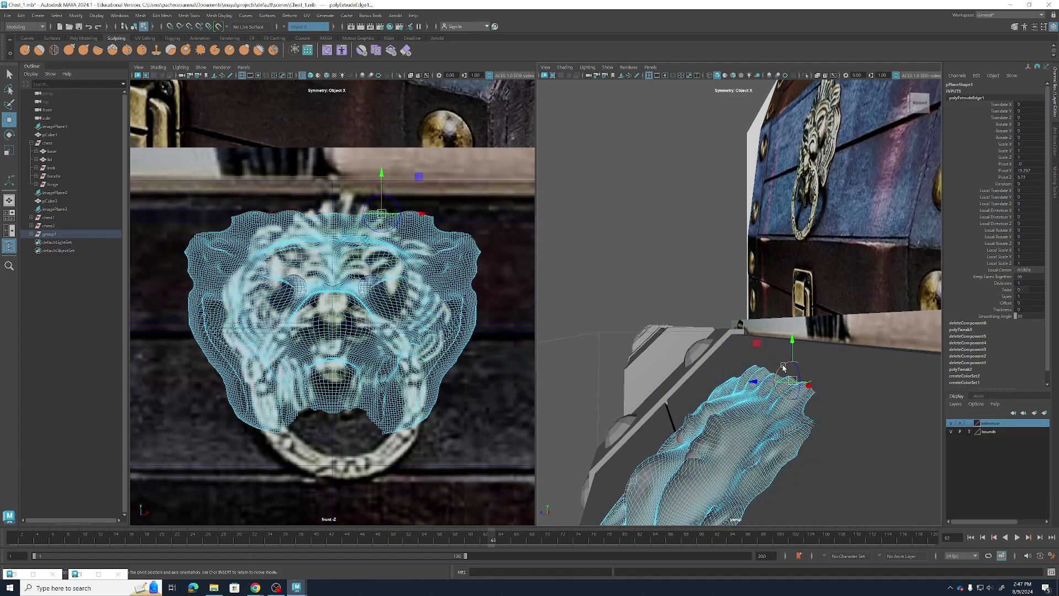
pyautogui.moveTo(784, 367); pyautogui.dragTo(778, 381)
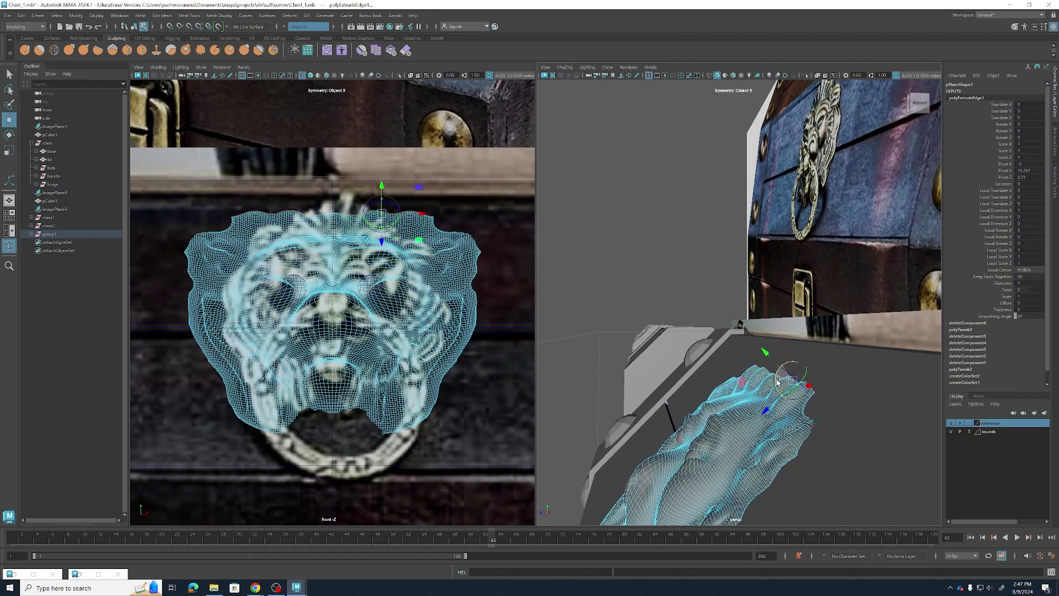
pyautogui.press('d')
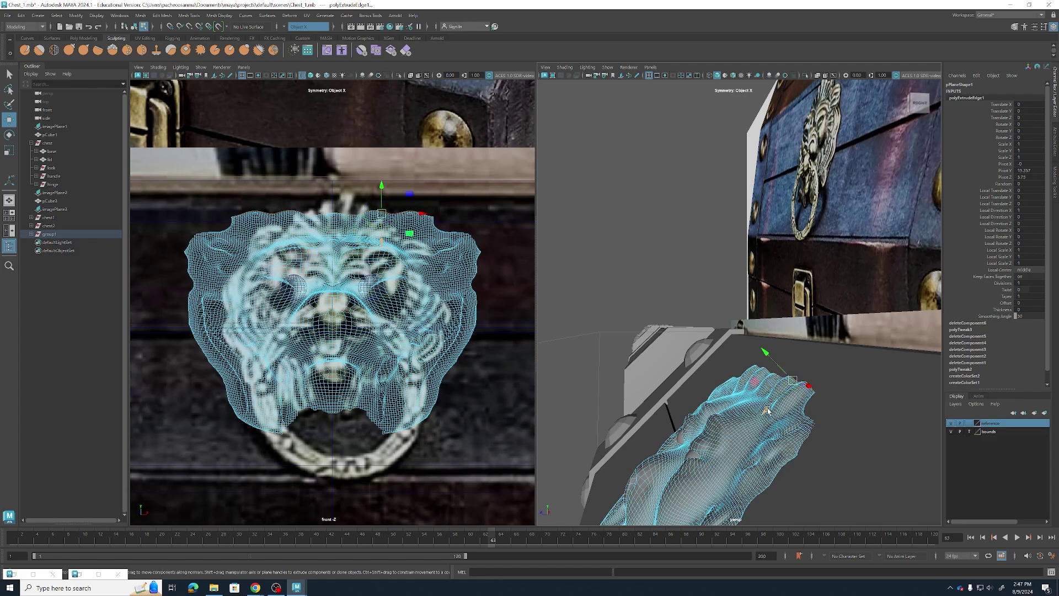
pyautogui.moveTo(768, 411); pyautogui.dragTo(751, 369)
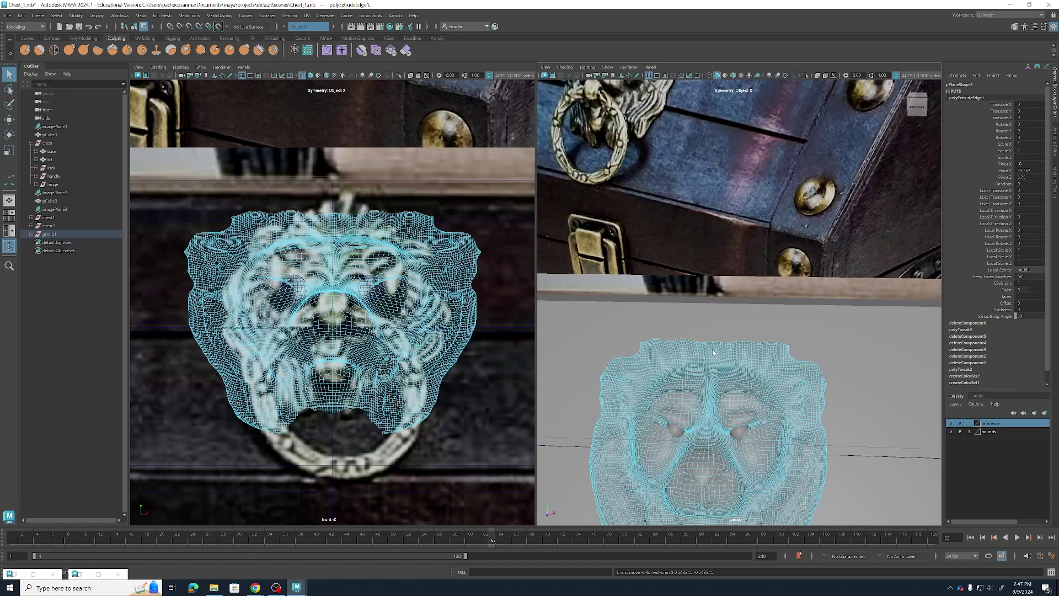
pyautogui.press('w')
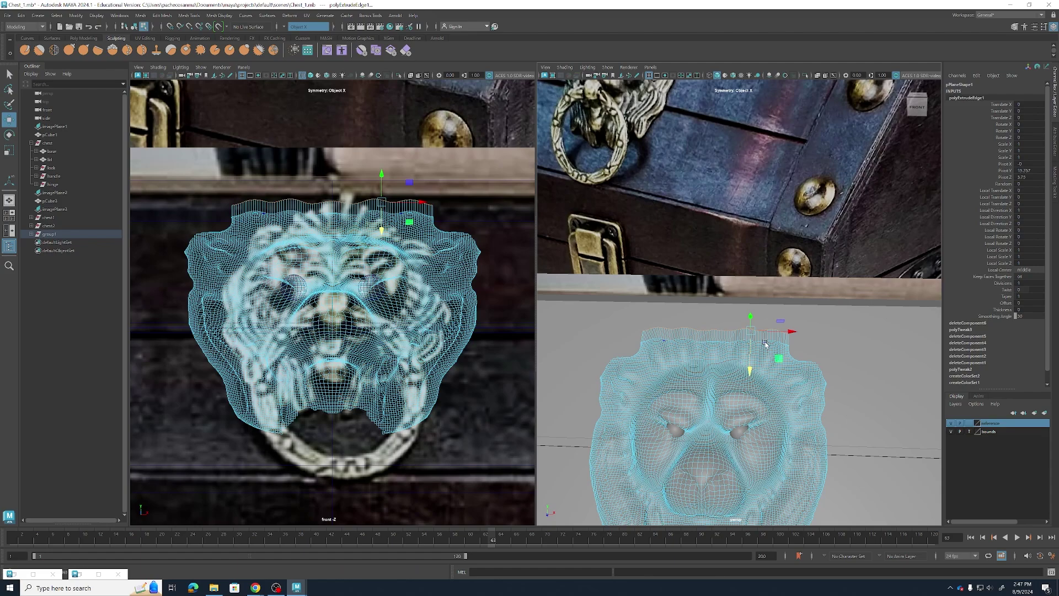
# Show the soft selection settings in the Modeling Toolkit and leave soft selection turned off
pyautogui.press('b')
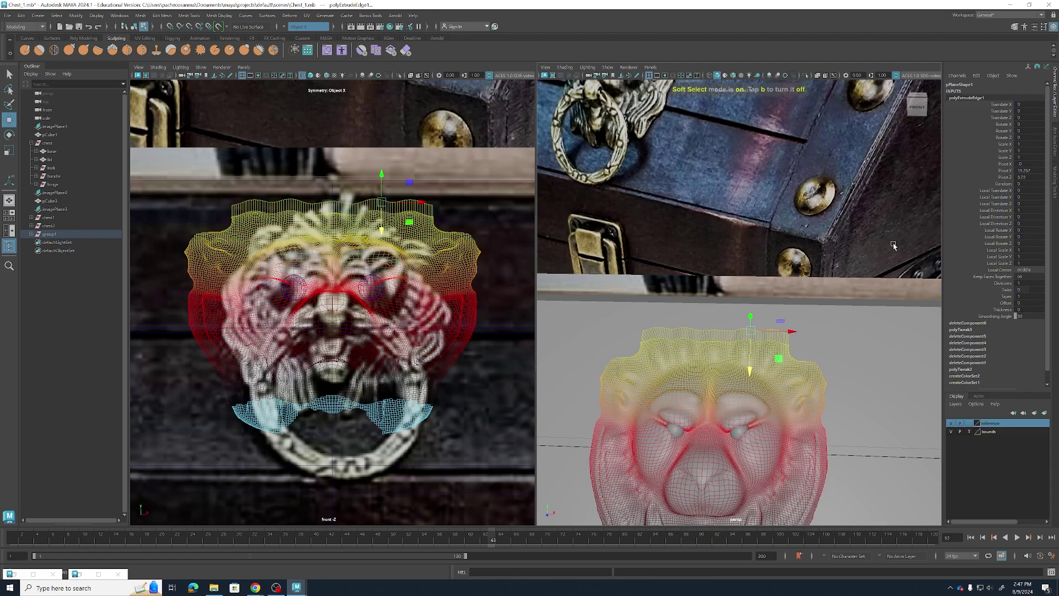
pyautogui.scroll(-3, 710, 382)
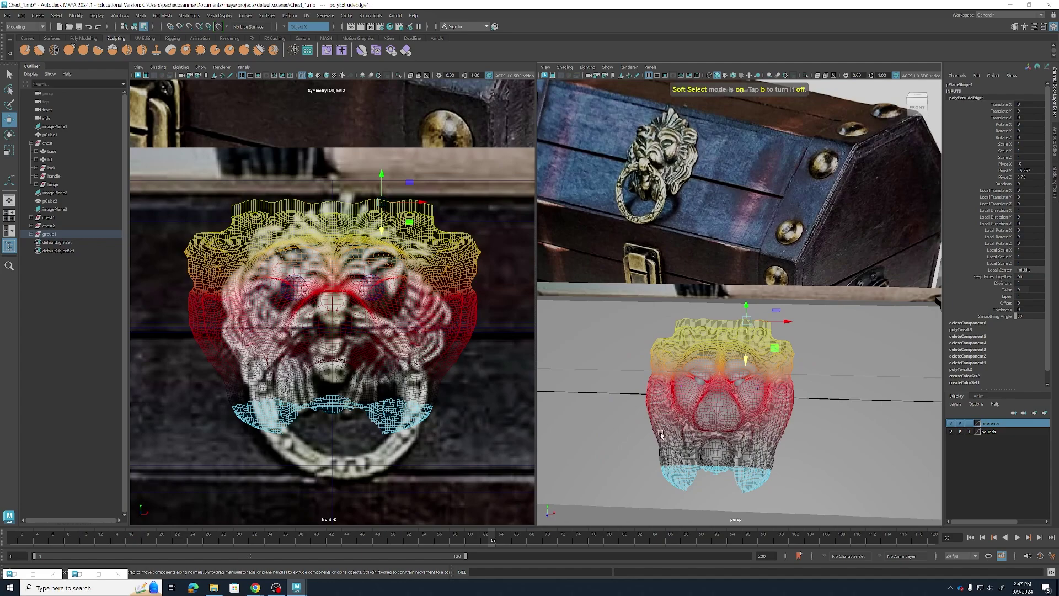
pyautogui.click(1056, 180)
pyautogui.click(954, 217)
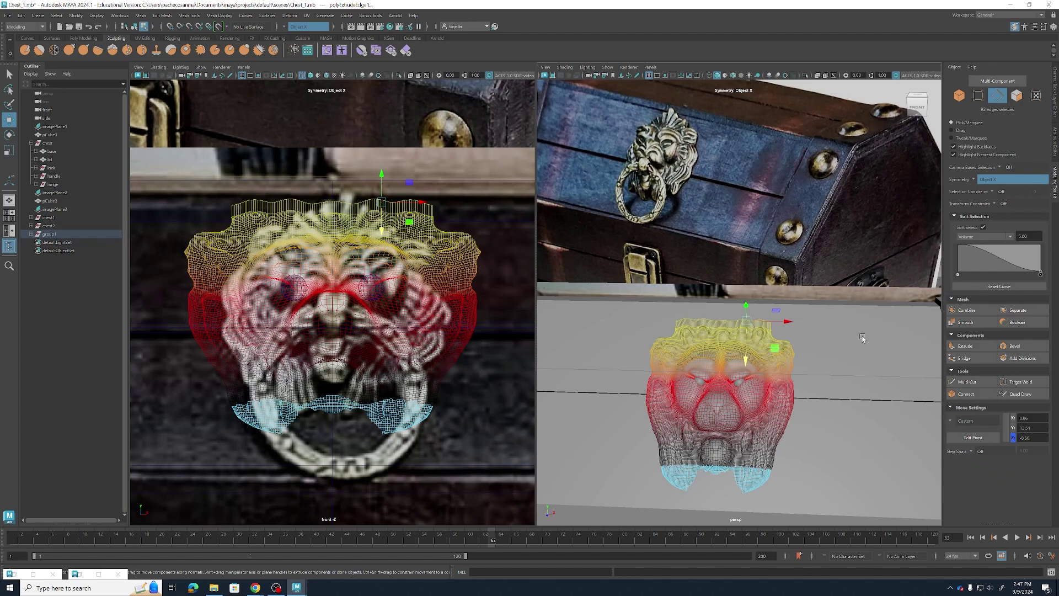
pyautogui.press('b')
pyautogui.press('b')
pyautogui.press('b')
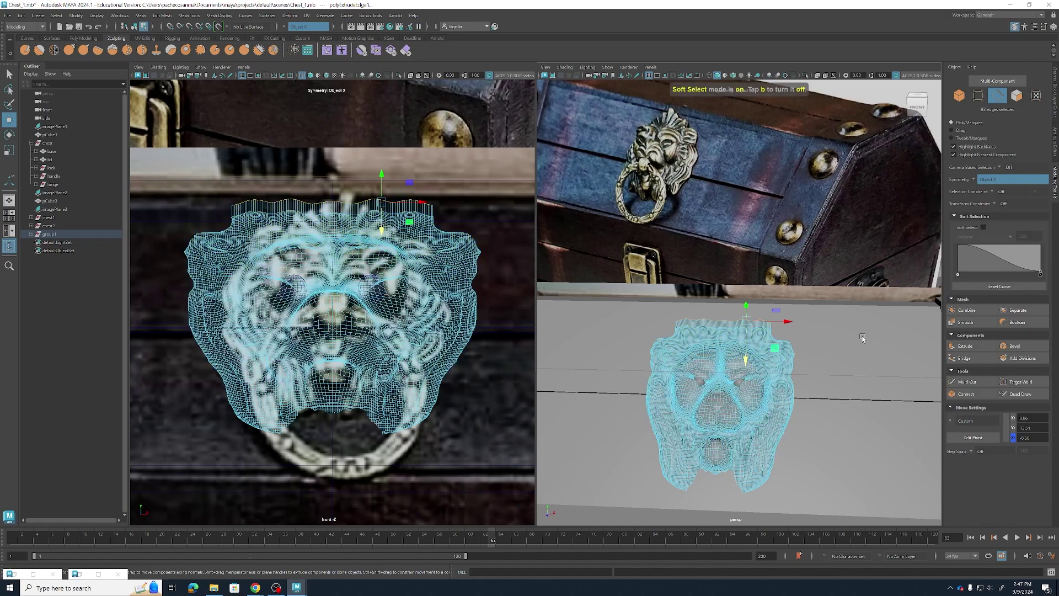
# Select the middle edges of the extruded top border and turn on soft selection with a falloff radius of 0.5
pyautogui.scroll(6, 764, 341)
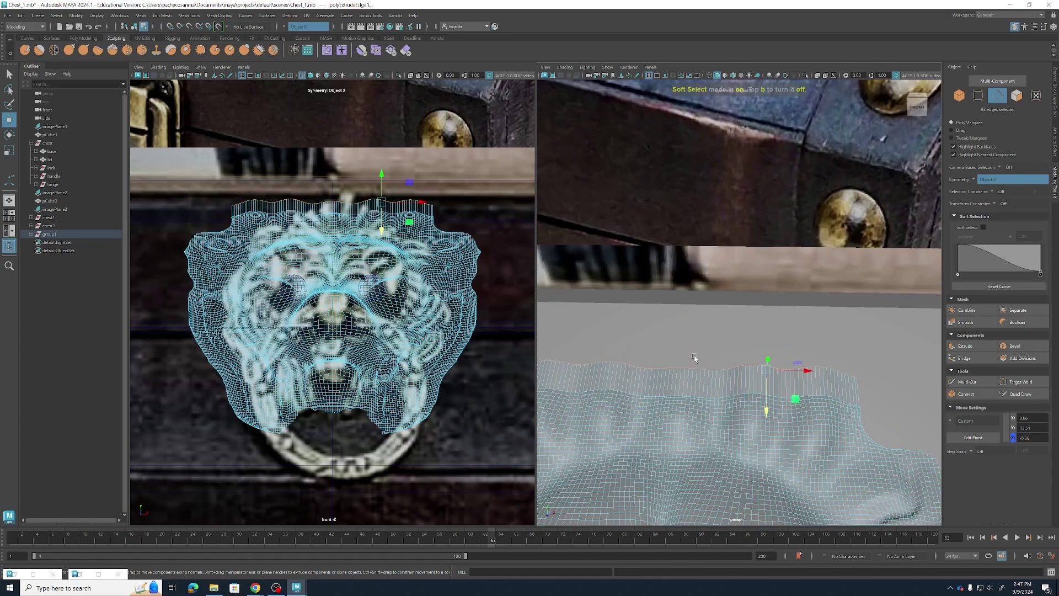
pyautogui.click(675, 374)
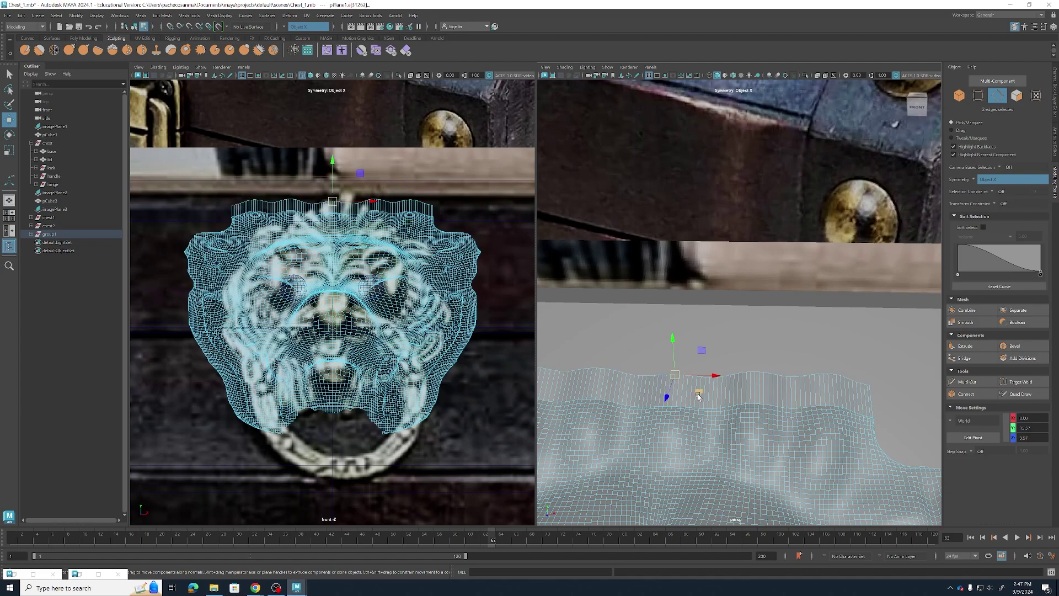
pyautogui.press('b')
pyautogui.scroll(-5, 700, 392)
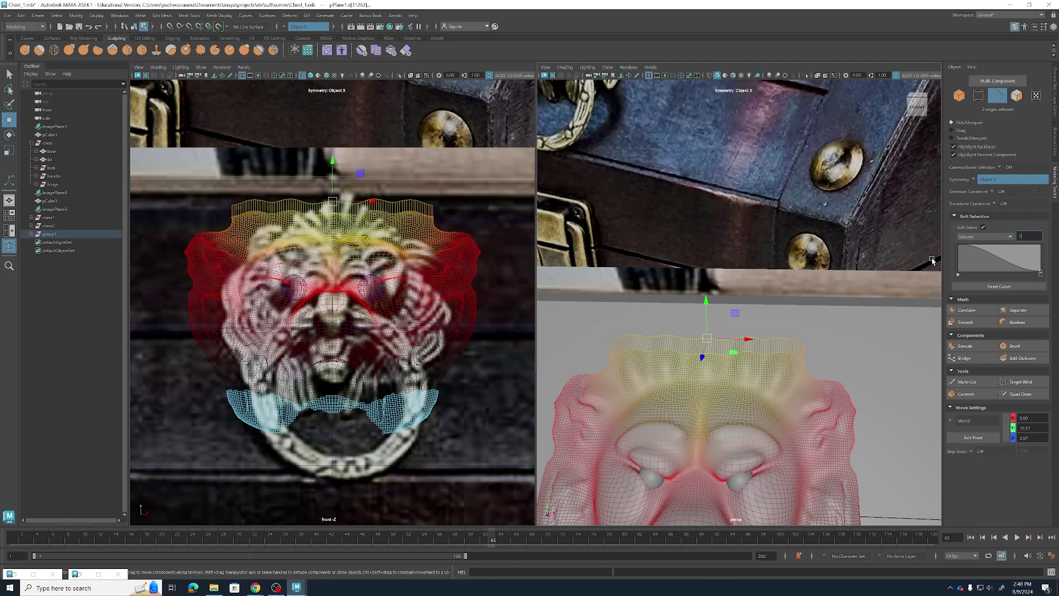
pyautogui.press('Return')
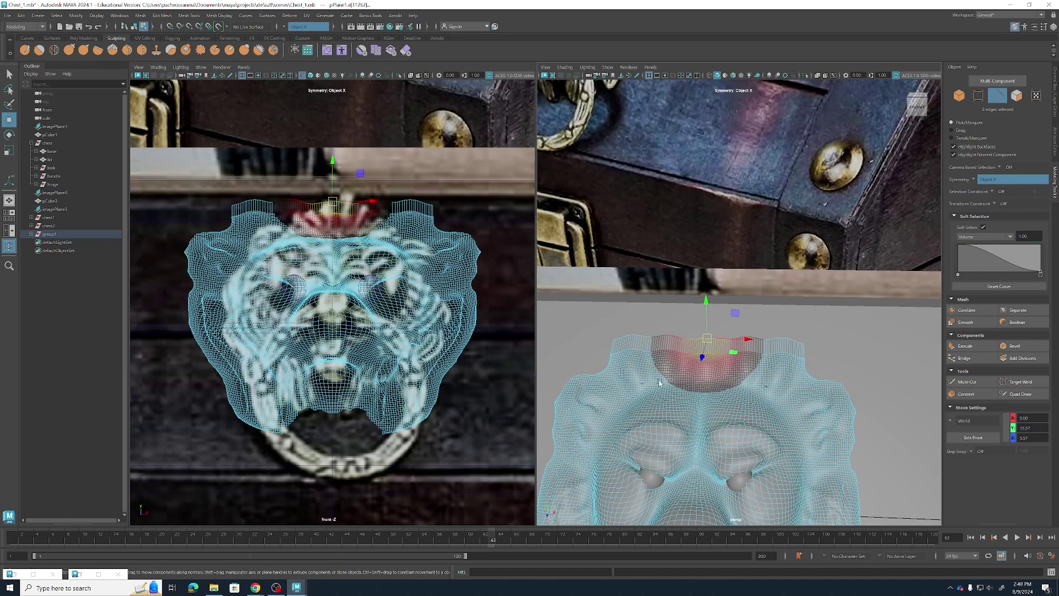
pyautogui.scroll(1, 719, 388)
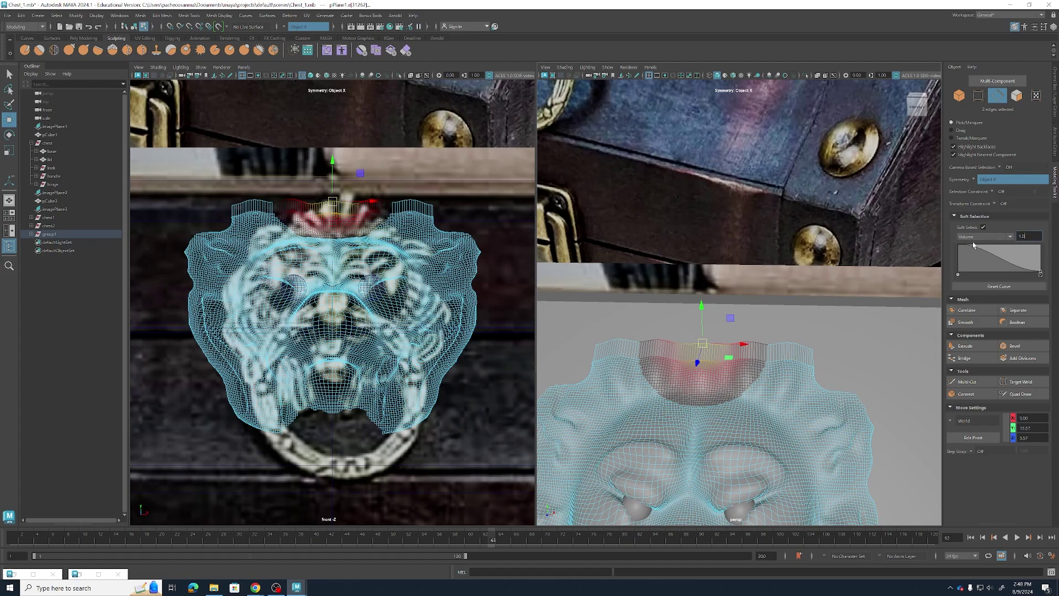
pyautogui.write('0.5')
pyautogui.press('Return')
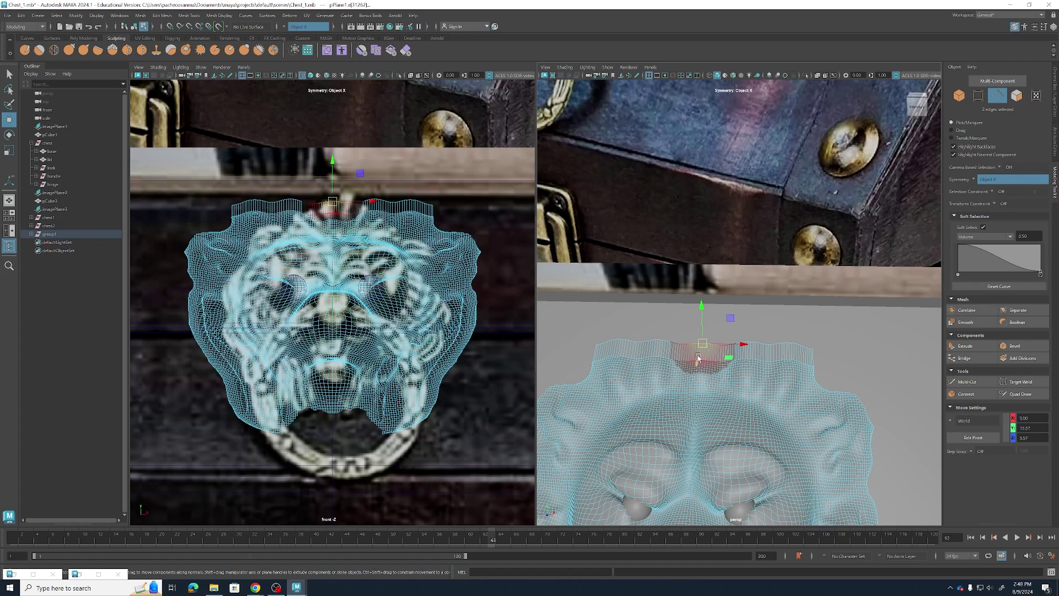
# Align the pivot with the lid's slope and move the selected middle edges up along it to form the mane's central tuft
pyautogui.keyDown('alt'); pyautogui.moveTo(698, 358); pyautogui.dragTo(741, 360); pyautogui.keyUp('alt')
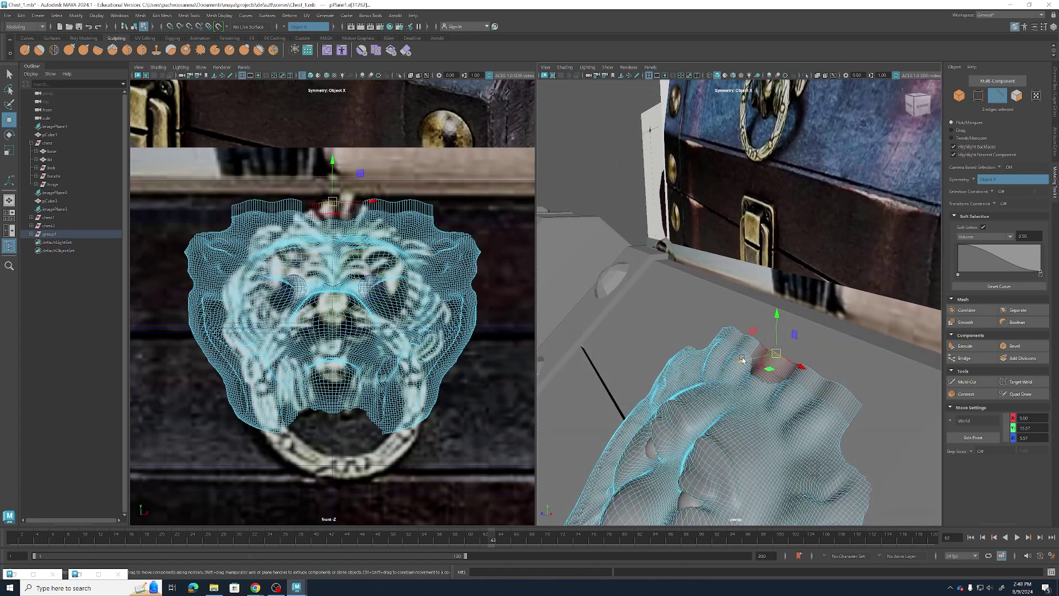
pyautogui.press('d')
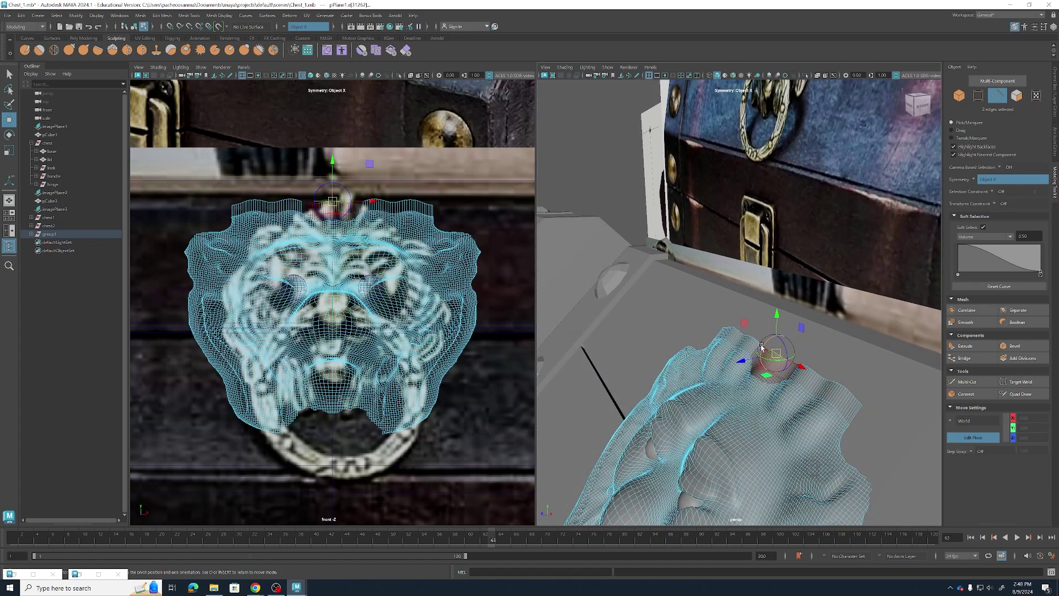
pyautogui.moveTo(761, 347); pyautogui.dragTo(731, 371)
pyautogui.hotkey('ctrl', 'z')
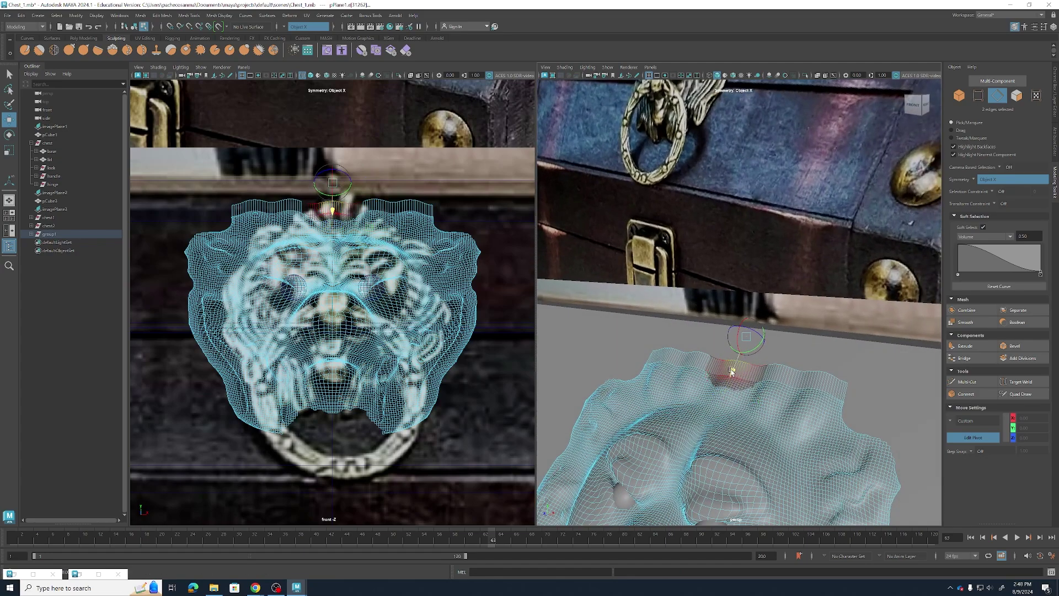
pyautogui.hotkey('ctrl', 'z')
pyautogui.press('d')
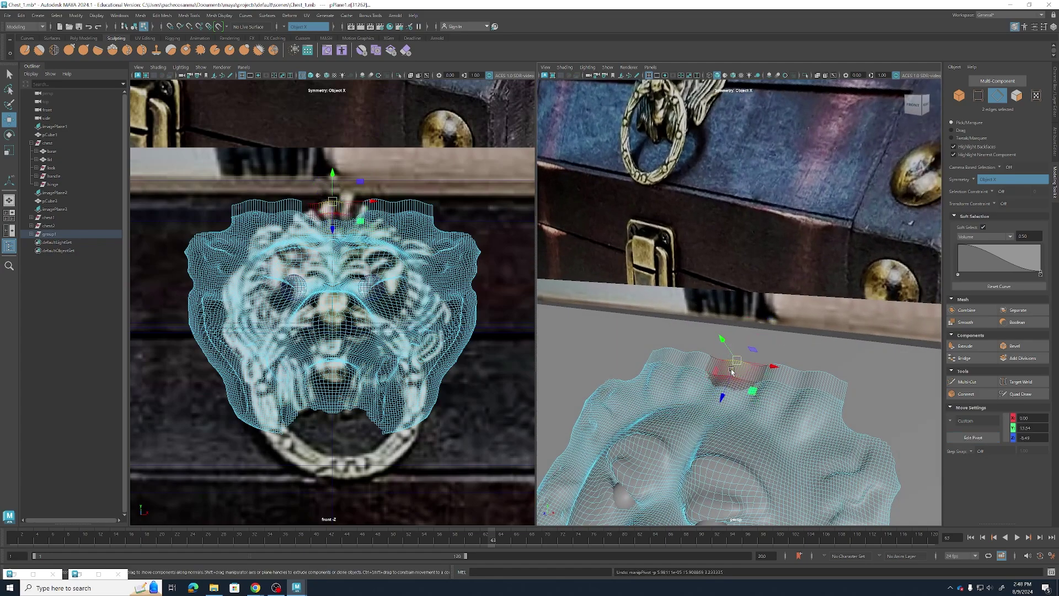
pyautogui.moveTo(722, 395); pyautogui.dragTo(727, 347)
pyautogui.scroll(-2, 737, 361)
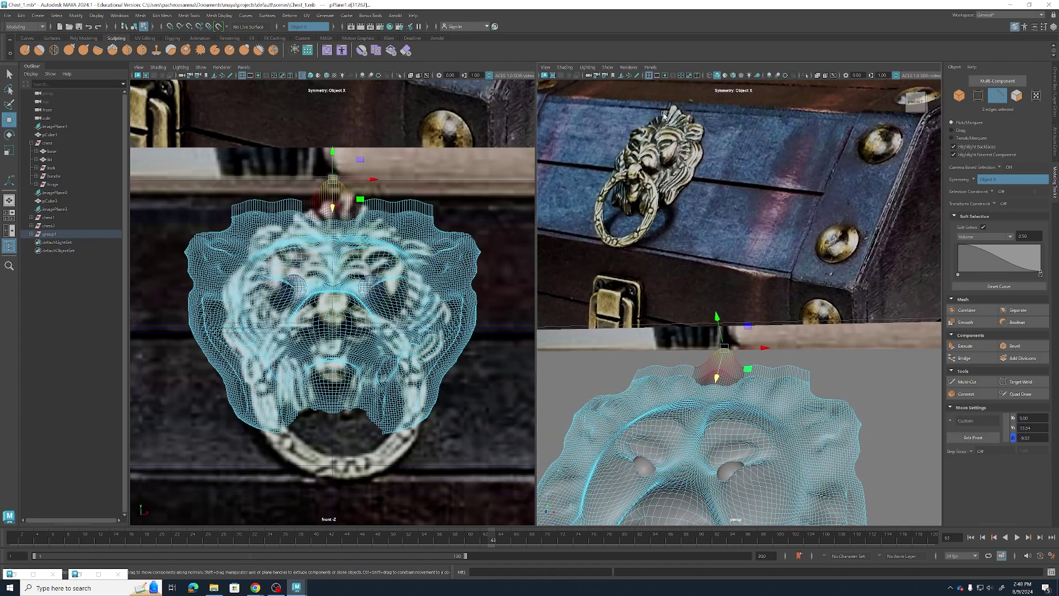
# Select the border edges beside the central tuft, align the pivot with the lid's slope and raise them into a mirrored pair of tufts
pyautogui.keyDown('alt'); pyautogui.moveTo(755, 243); pyautogui.dragTo(844, 353); pyautogui.keyUp('alt')
pyautogui.click(747, 323)
pyautogui.hotkey('ctrl', 'z')
pyautogui.press('d')
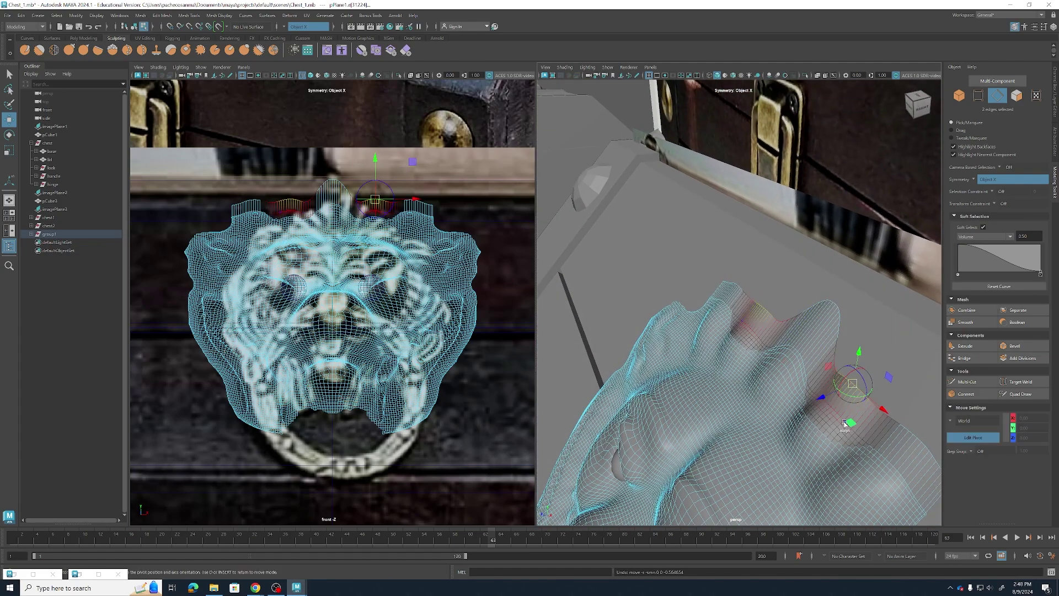
pyautogui.moveTo(844, 381)
pyautogui.mouseDown()
pyautogui.moveTo(840, 399)
pyautogui.moveTo(853, 374)
pyautogui.mouseUp()
# Select the border edges near the mane's upper corners, tilt the pivot to the lid and raise them into an outer pair of tufts
pyautogui.keyDown('alt'); pyautogui.moveTo(789, 411); pyautogui.dragTo(870, 400); pyautogui.keyUp('alt')
pyautogui.click(871, 402)
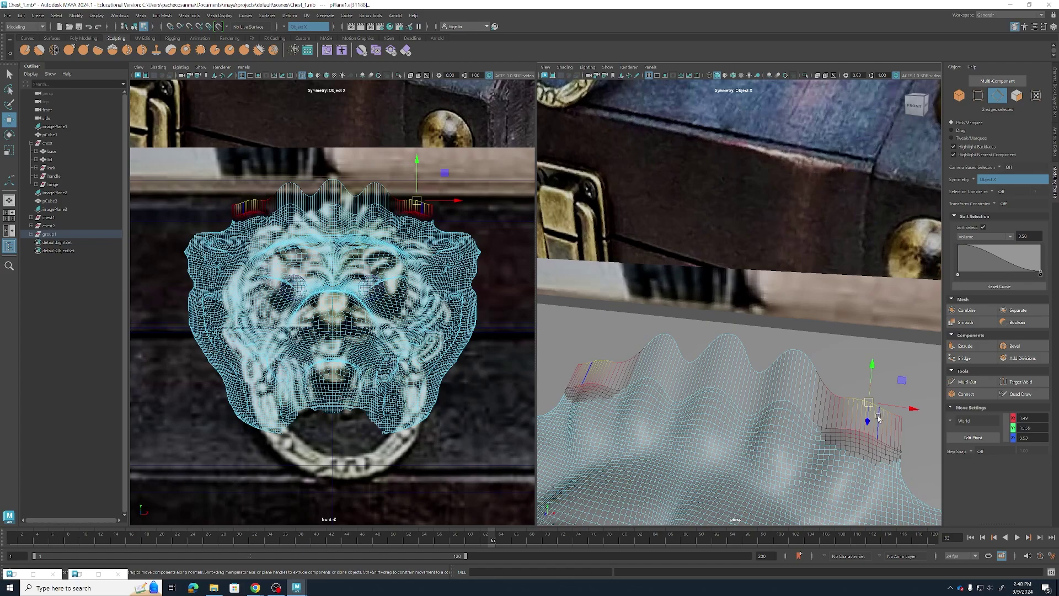
pyautogui.press('d')
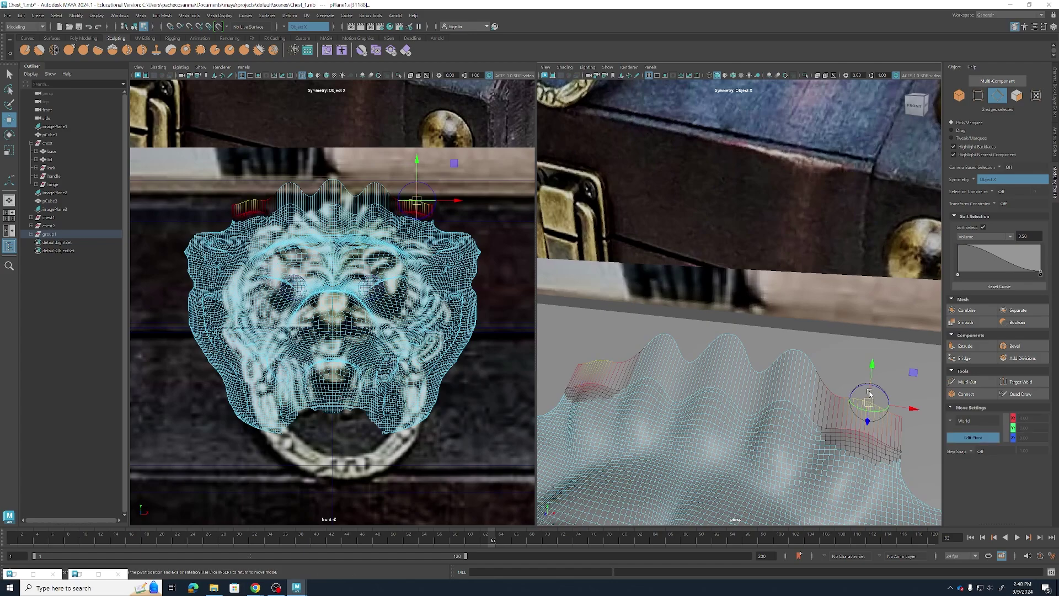
pyautogui.moveTo(871, 396); pyautogui.dragTo(873, 353)
pyautogui.keyDown('alt'); pyautogui.moveTo(865, 416); pyautogui.dragTo(789, 435); pyautogui.keyUp('alt')
pyautogui.hotkey('ctrl', 'z')
pyautogui.keyDown('alt'); pyautogui.moveTo(856, 435); pyautogui.dragTo(756, 393, button='middle'); pyautogui.keyUp('alt')
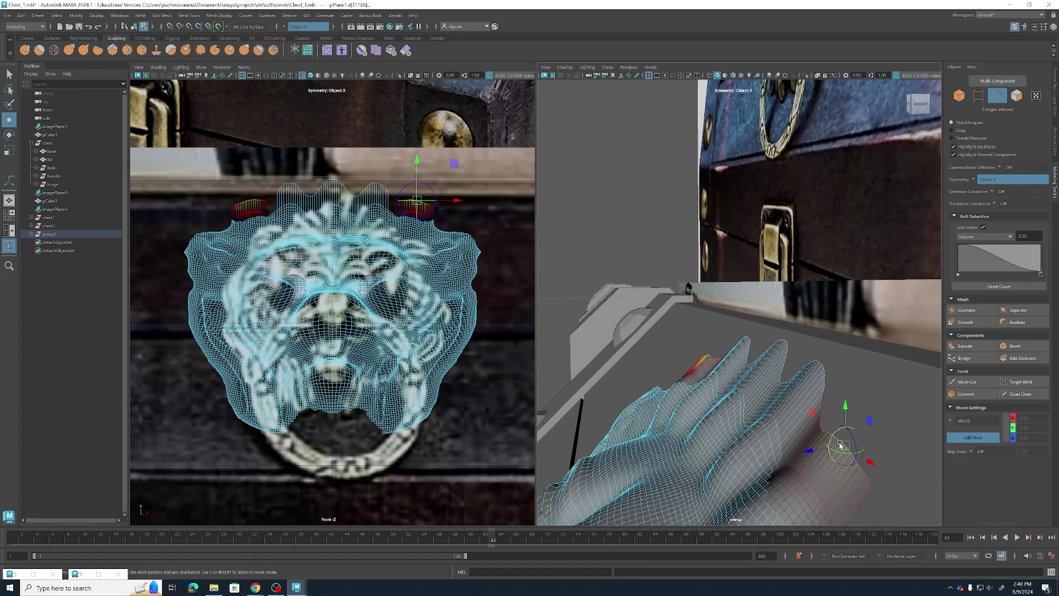
pyautogui.moveTo(834, 438)
pyautogui.mouseDown()
pyautogui.moveTo(821, 478)
pyautogui.moveTo(848, 443)
pyautogui.mouseUp()
pyautogui.hotkey('ctrl', 'z')
pyautogui.press('Insert')
pyautogui.keyDown('alt'); pyautogui.moveTo(841, 443); pyautogui.dragTo(876, 444); pyautogui.keyUp('alt')
pyautogui.keyDown('alt'); pyautogui.moveTo(877, 444); pyautogui.dragTo(841, 414, button='right'); pyautogui.keyUp('alt')
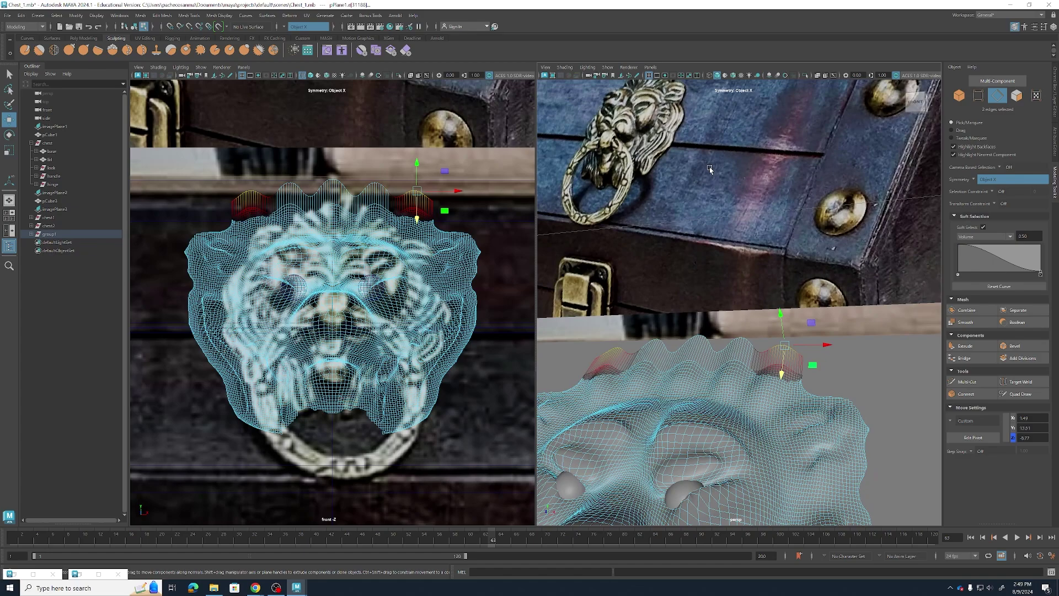
# Select the end edges of the extruded border, align their pivot with the lid's slope and move them inward and down toward the mane
pyautogui.keyDown('alt'); pyautogui.moveTo(710, 169); pyautogui.dragTo(695, 112); pyautogui.keyUp('alt')
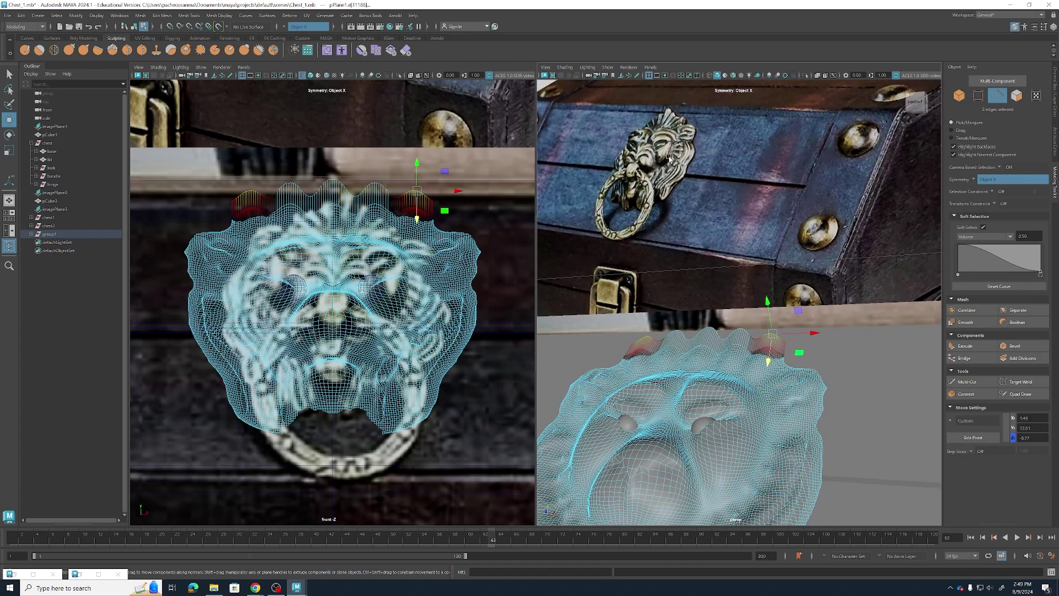
pyautogui.keyDown('alt'); pyautogui.moveTo(747, 252); pyautogui.dragTo(777, 322); pyautogui.keyUp('alt')
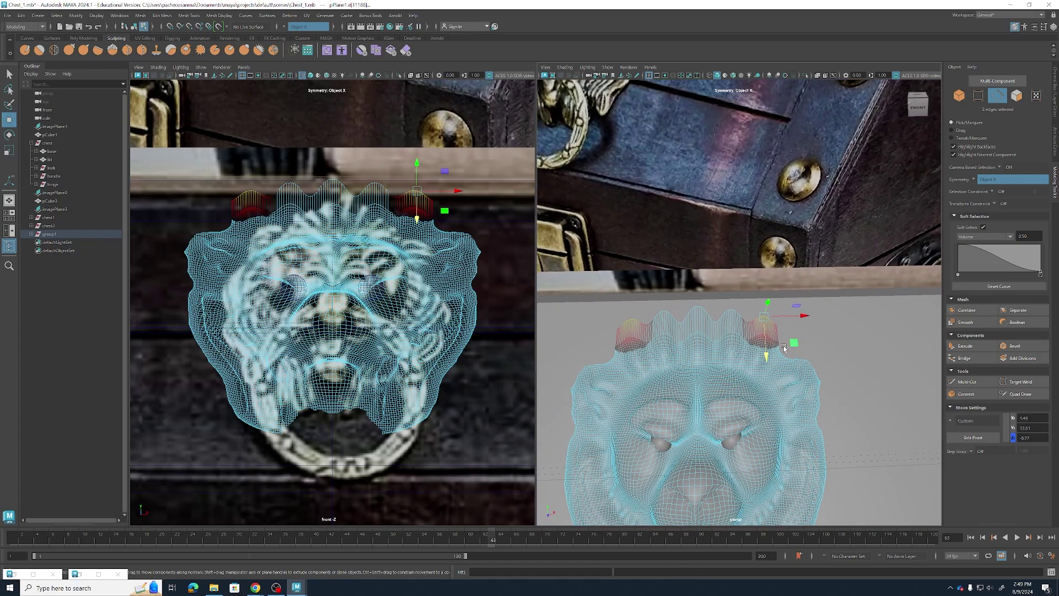
pyautogui.keyDown('alt'); pyautogui.moveTo(777, 321); pyautogui.dragTo(806, 337, button='right'); pyautogui.keyUp('alt')
pyautogui.press('q')
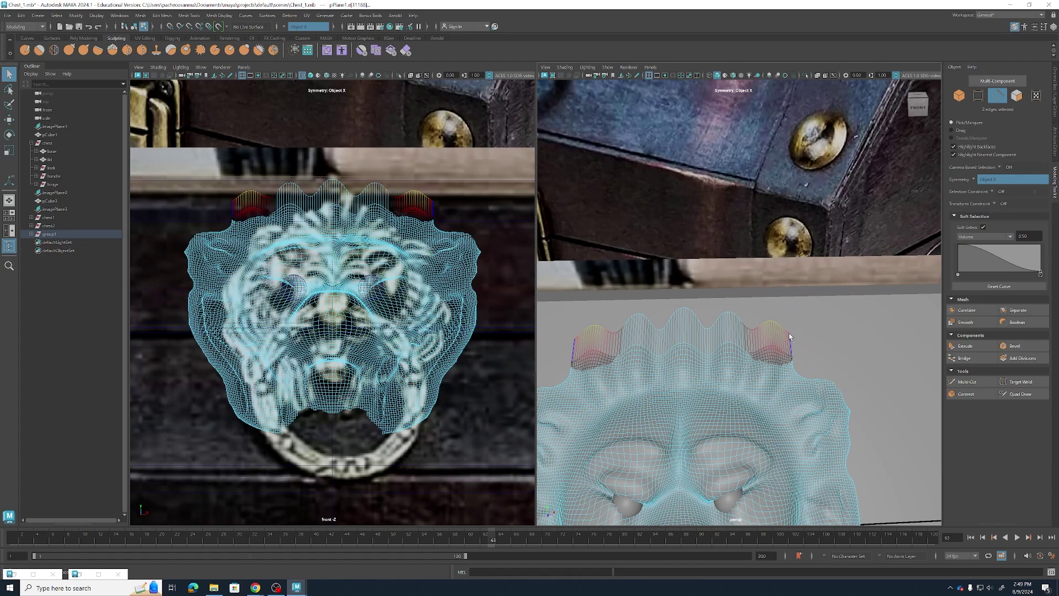
pyautogui.click(789, 334)
pyautogui.press('w')
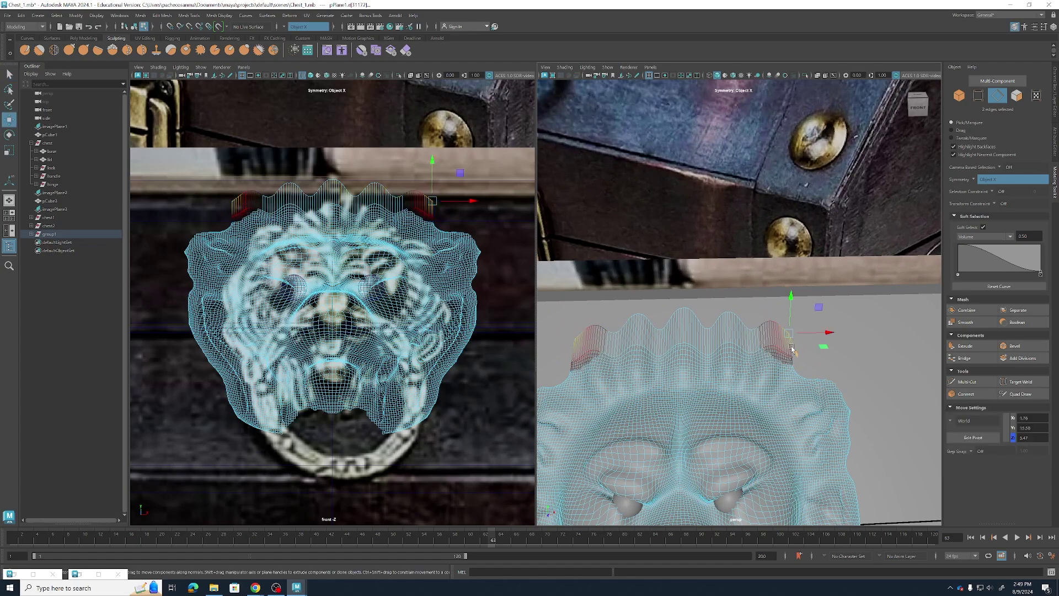
pyautogui.press('d')
pyautogui.keyDown('alt'); pyautogui.moveTo(793, 348); pyautogui.dragTo(760, 370); pyautogui.keyUp('alt')
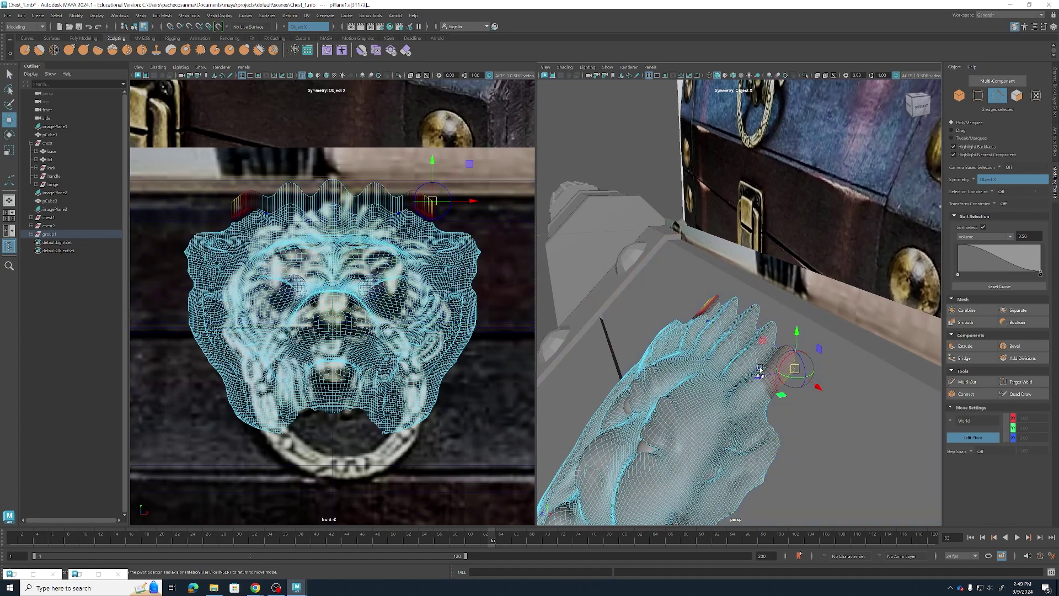
pyautogui.click(782, 375)
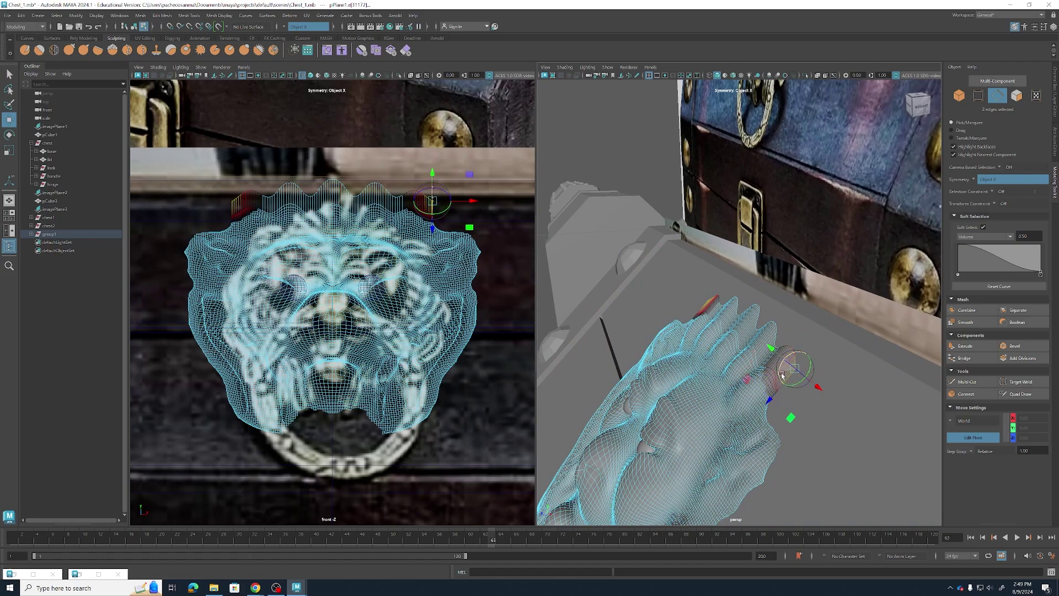
pyautogui.press('d')
pyautogui.keyDown('alt'); pyautogui.moveTo(786, 390); pyautogui.dragTo(818, 369); pyautogui.keyUp('alt')
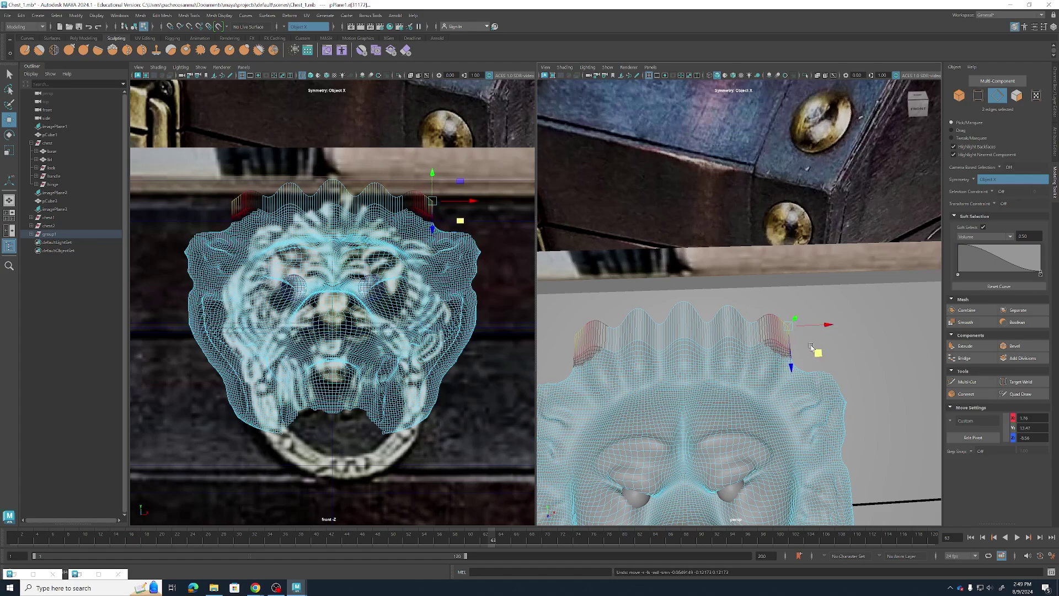
pyautogui.press('e')
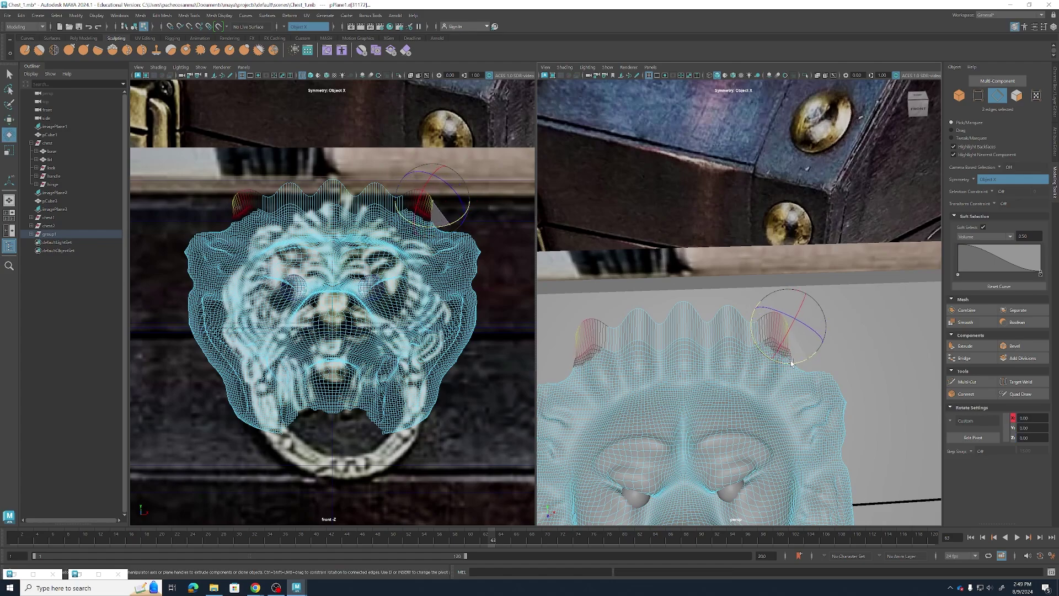
pyautogui.press('w')
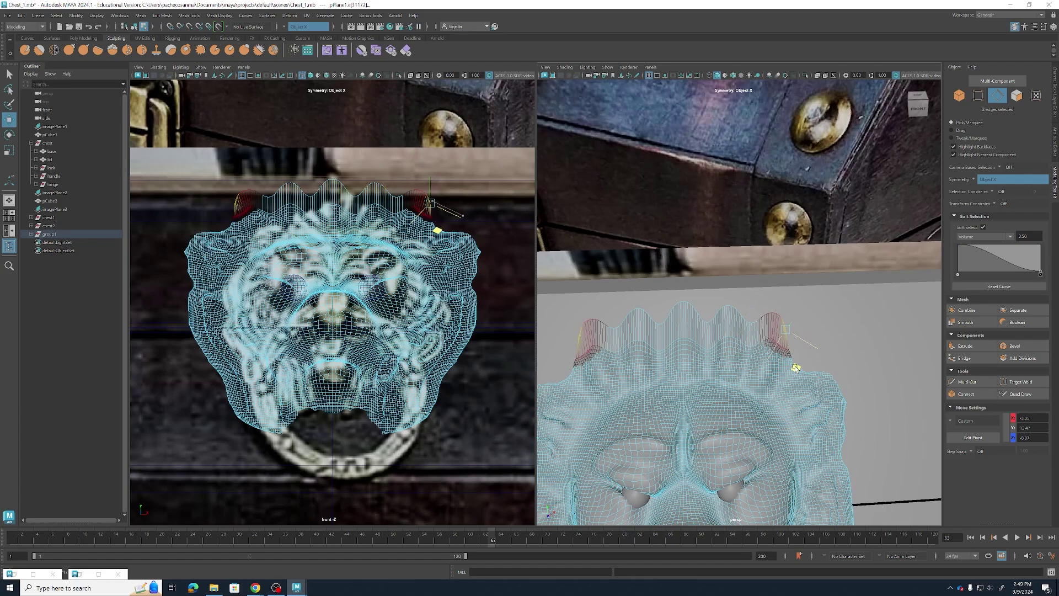
pyautogui.moveTo(796, 368); pyautogui.dragTo(786, 376)
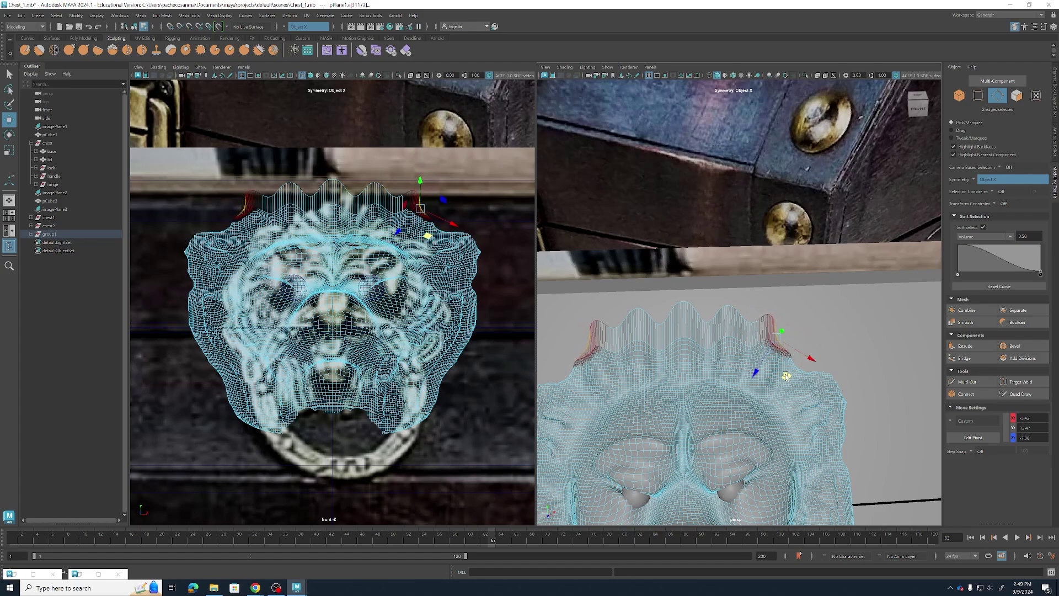
# Select the side edges below the outer tufts and adjust their sideways position to curve the transition into the mane
pyautogui.press('q')
pyautogui.scroll(3, 809, 374)
pyautogui.click(818, 385)
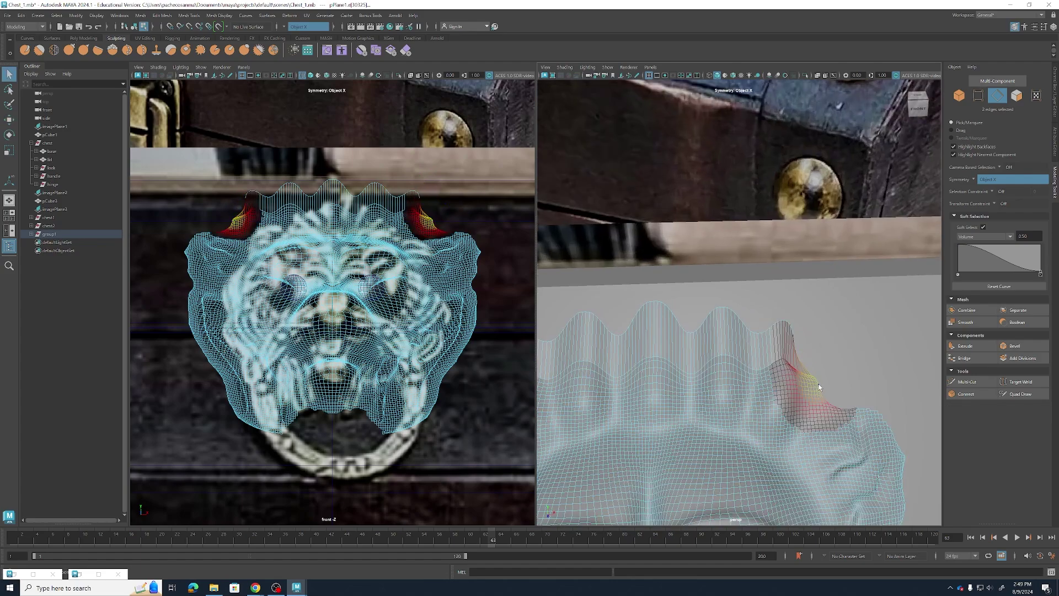
pyautogui.press('w')
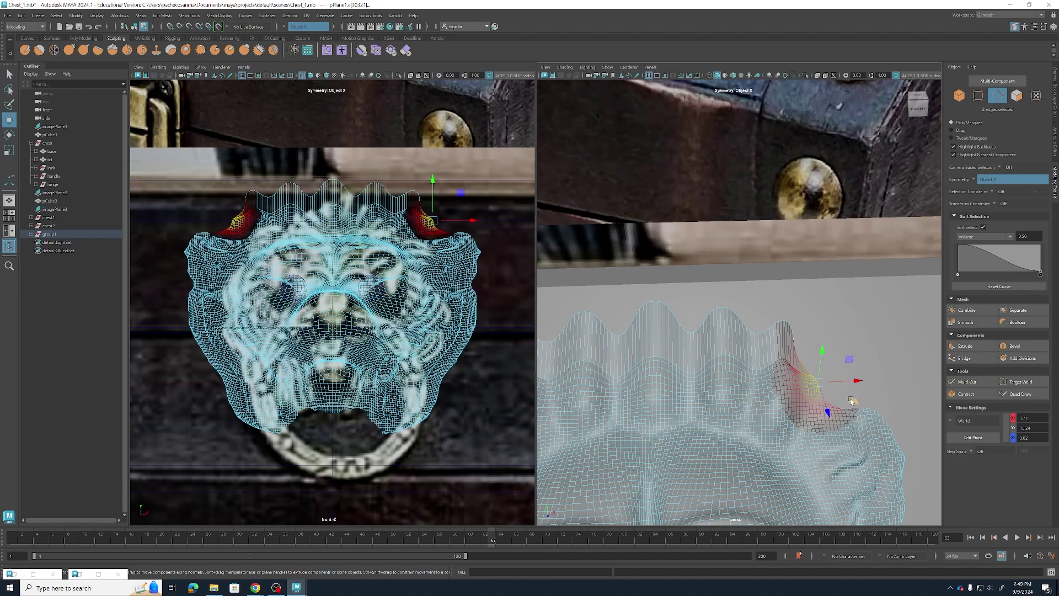
pyautogui.moveTo(852, 401); pyautogui.dragTo(817, 399)
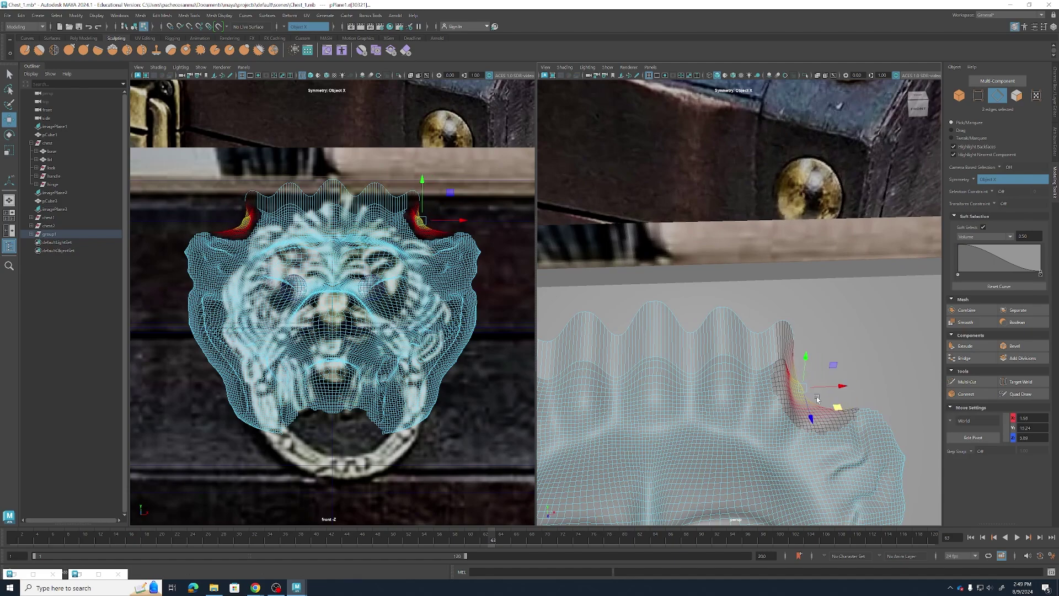
pyautogui.keyDown('alt'); pyautogui.moveTo(716, 362); pyautogui.dragTo(803, 350, button='middle'); pyautogui.keyUp('alt')
pyautogui.scroll(-6, 797, 350)
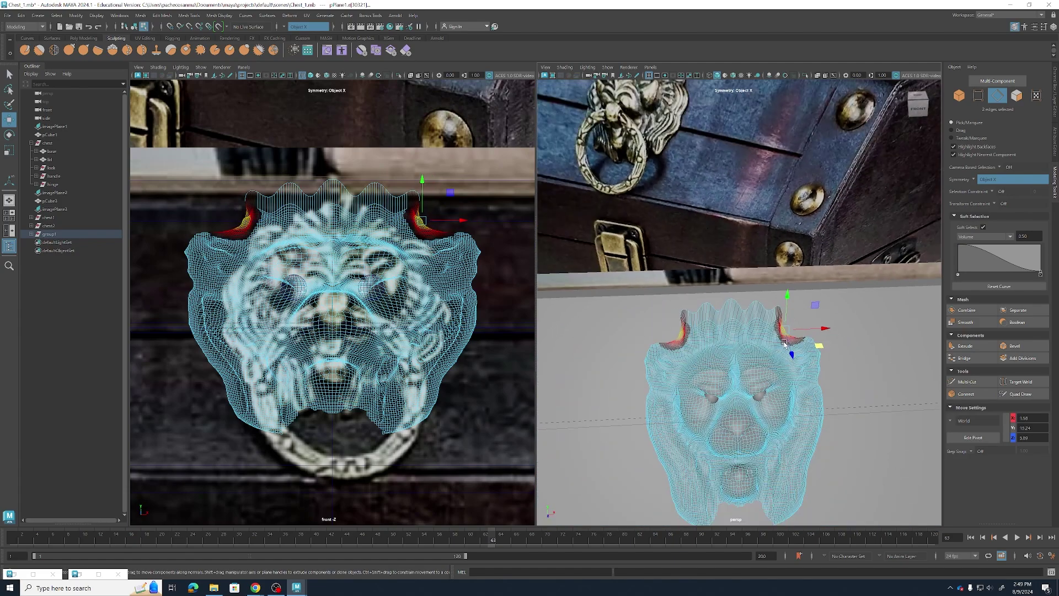
pyautogui.keyDown('alt'); pyautogui.moveTo(768, 321); pyautogui.dragTo(762, 305); pyautogui.keyUp('alt')
pyautogui.scroll(-3, 747, 204)
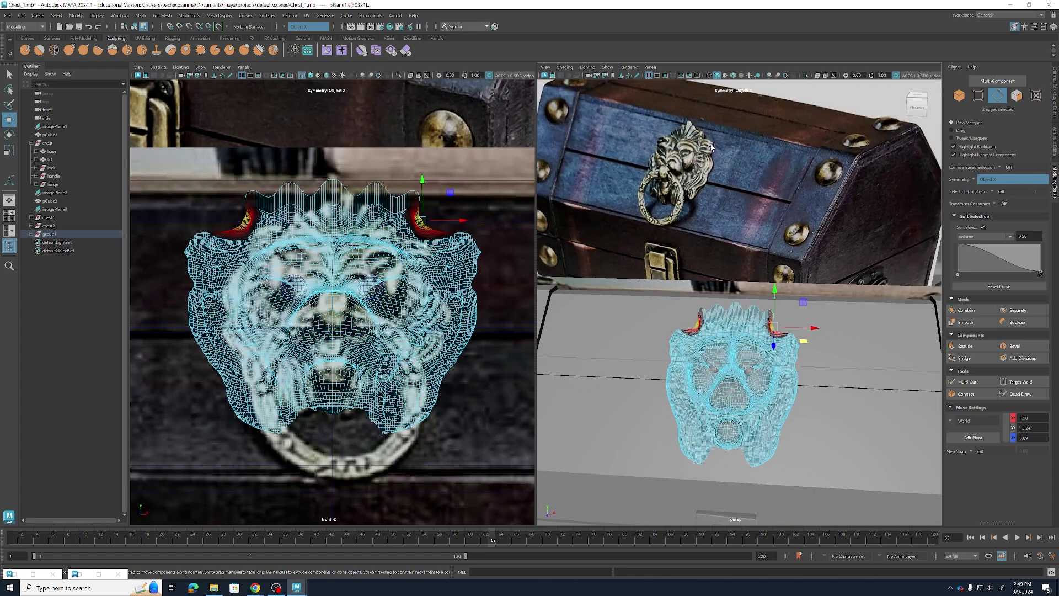
pyautogui.scroll(3, 801, 365)
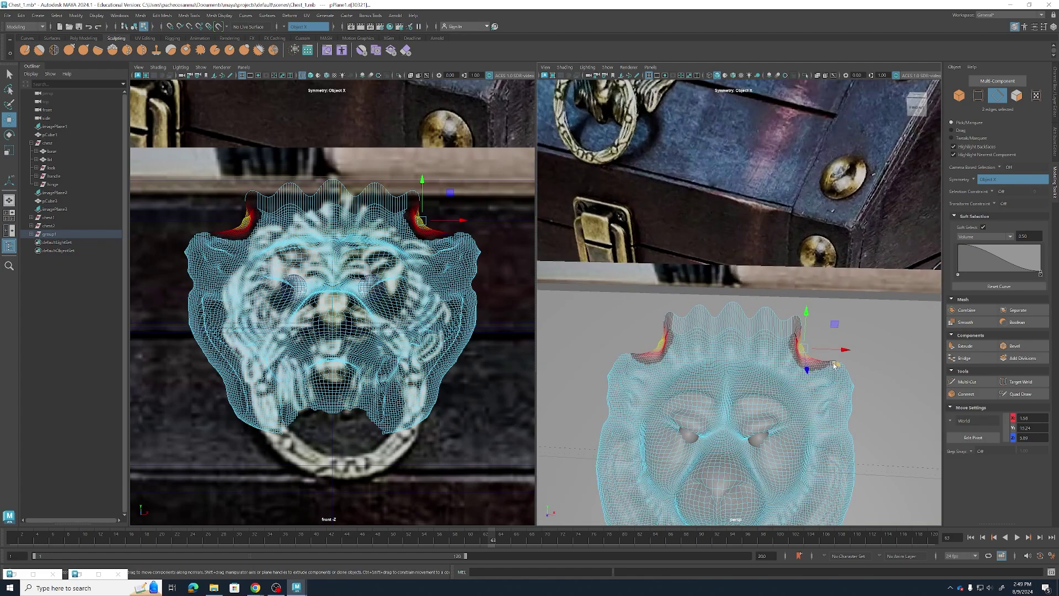
pyautogui.moveTo(835, 365); pyautogui.dragTo(842, 365)
pyautogui.scroll(3, 818, 352)
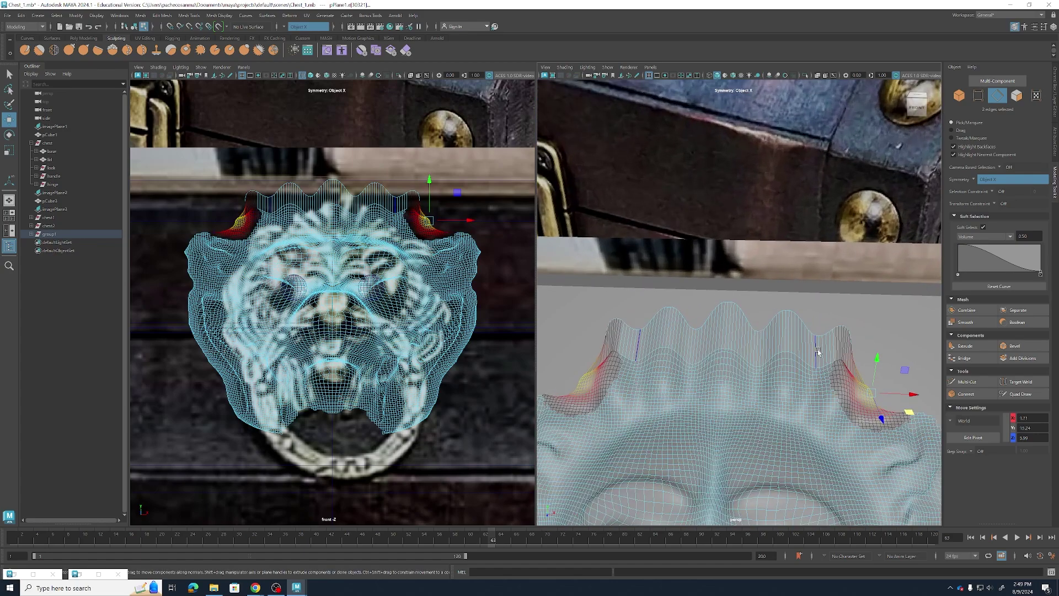
# Move the tip and side edges of the outermost tufts outward so the tufts flare away from the head
pyautogui.click(847, 325)
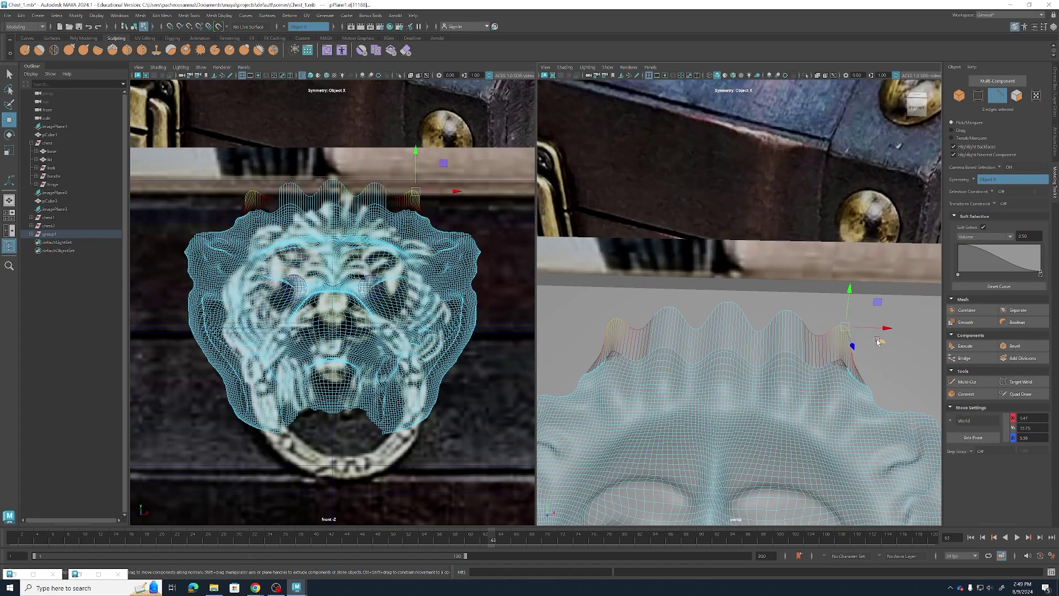
pyautogui.click(855, 353)
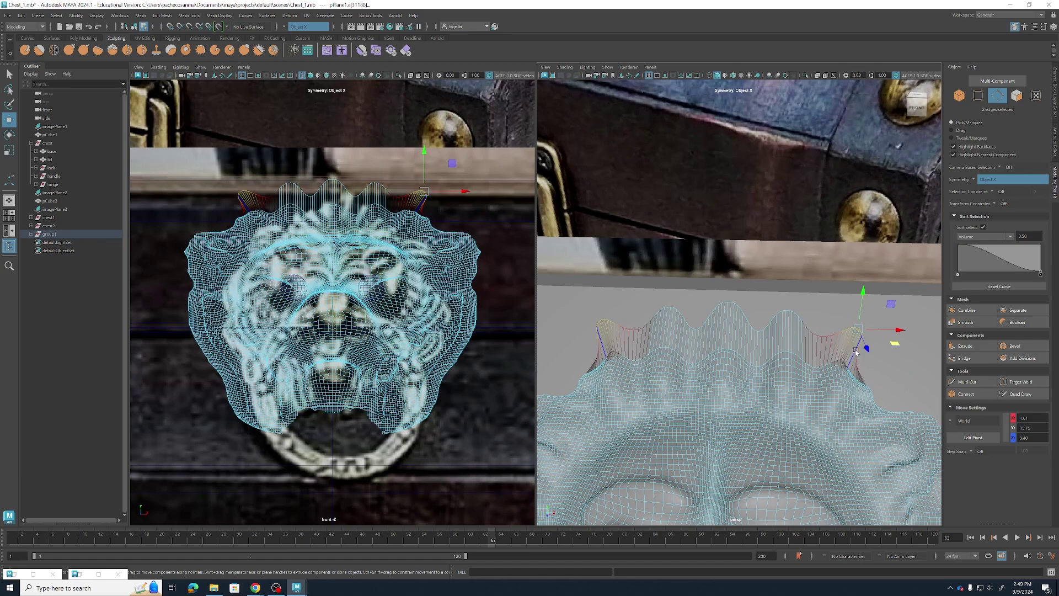
pyautogui.click(856, 352)
pyautogui.moveTo(892, 367); pyautogui.dragTo(901, 367)
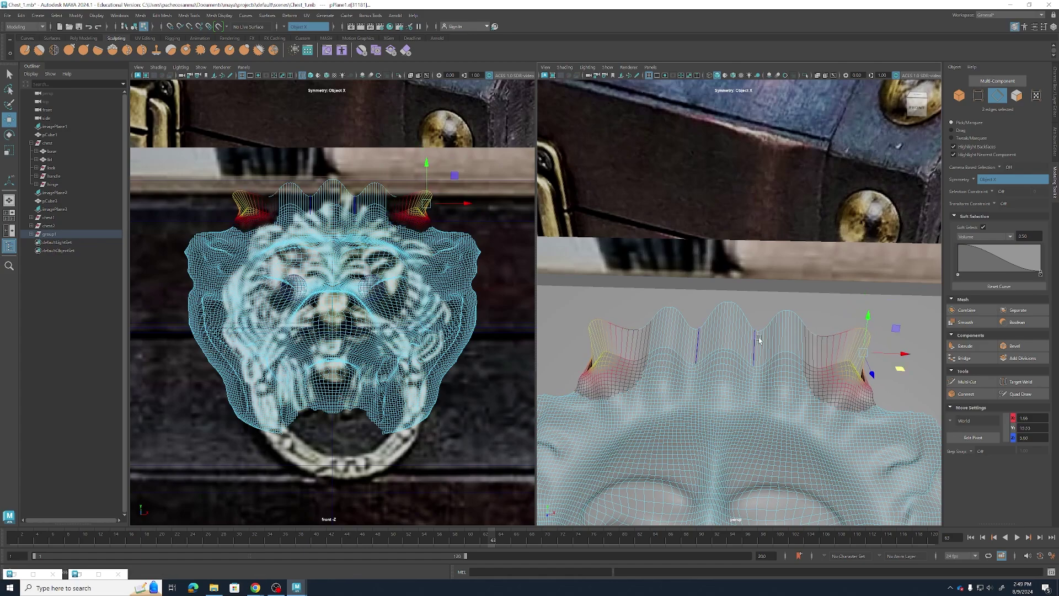
# Select the edges of the tufts flanking the central one, then rotate and move their tips outward to fan them
pyautogui.click(793, 313)
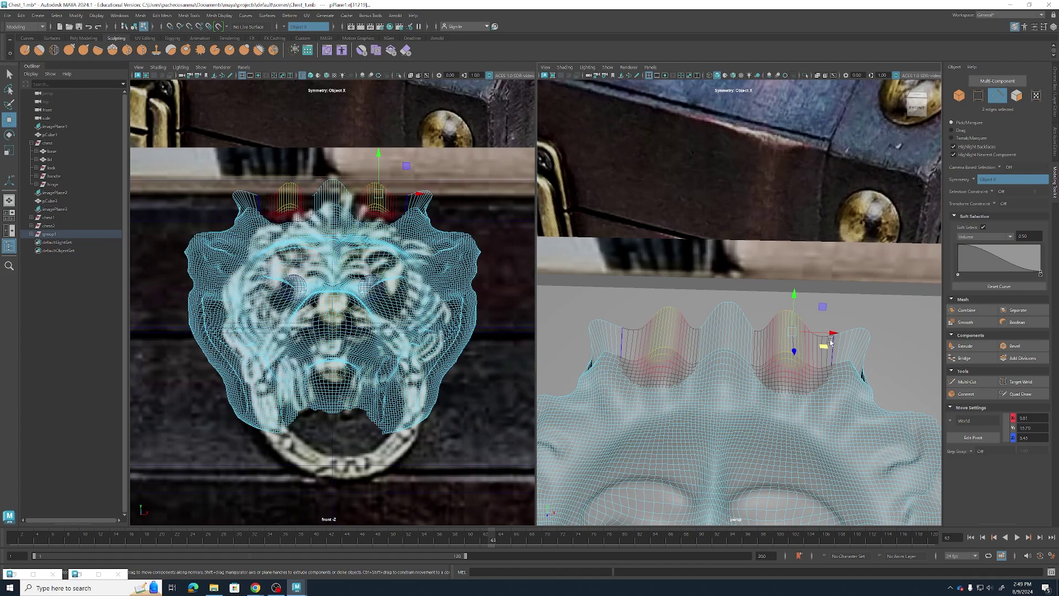
pyautogui.moveTo(826, 346); pyautogui.dragTo(838, 350)
pyautogui.hotkey('ctrl', 'z')
pyautogui.press('b')
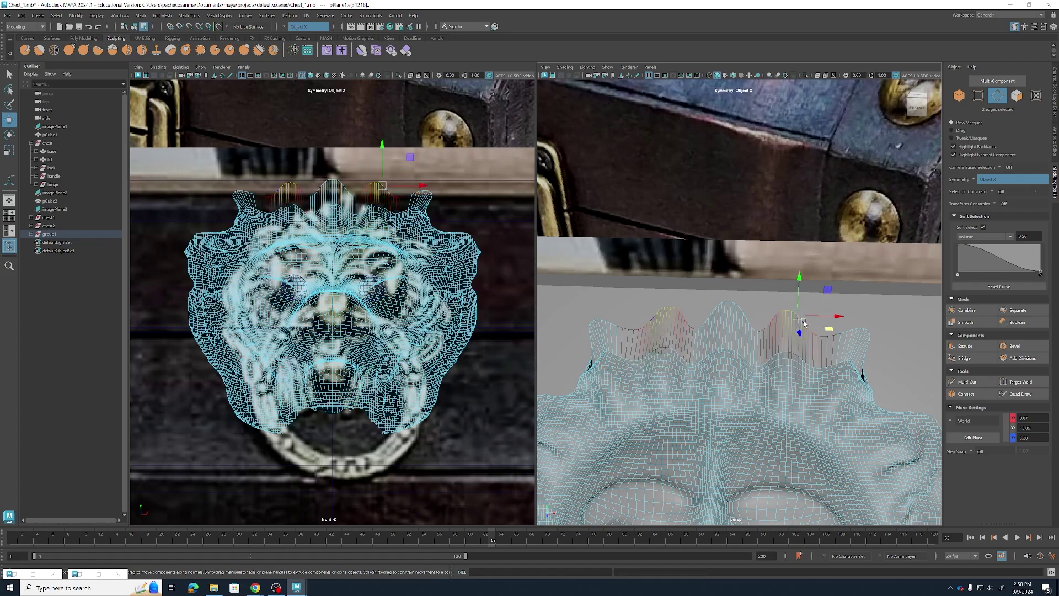
pyautogui.press('e')
pyautogui.keyDown('alt'); pyautogui.moveTo(819, 370); pyautogui.dragTo(849, 346); pyautogui.keyUp('alt')
pyautogui.press('w')
# Return the lion mesh to object selection, deselect it and inspect from the side how the mane sits against the lid
pyautogui.click(799, 407)
pyautogui.scroll(-5, 799, 408)
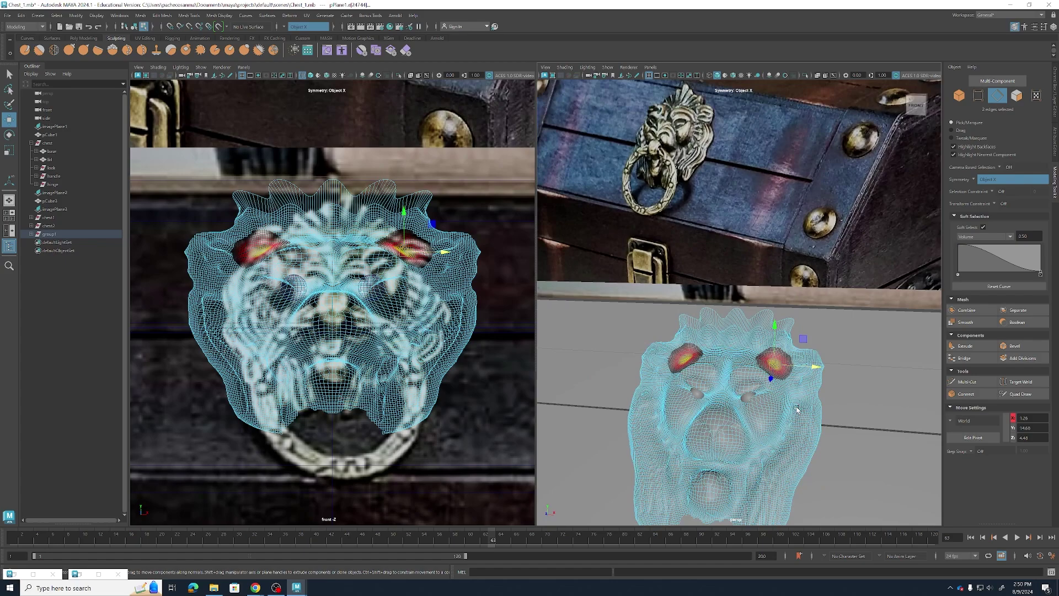
pyautogui.keyDown('alt'); pyautogui.moveTo(799, 410); pyautogui.dragTo(784, 438); pyautogui.keyUp('alt')
pyautogui.moveTo(789, 397); pyautogui.dragTo(823, 326, button='right')
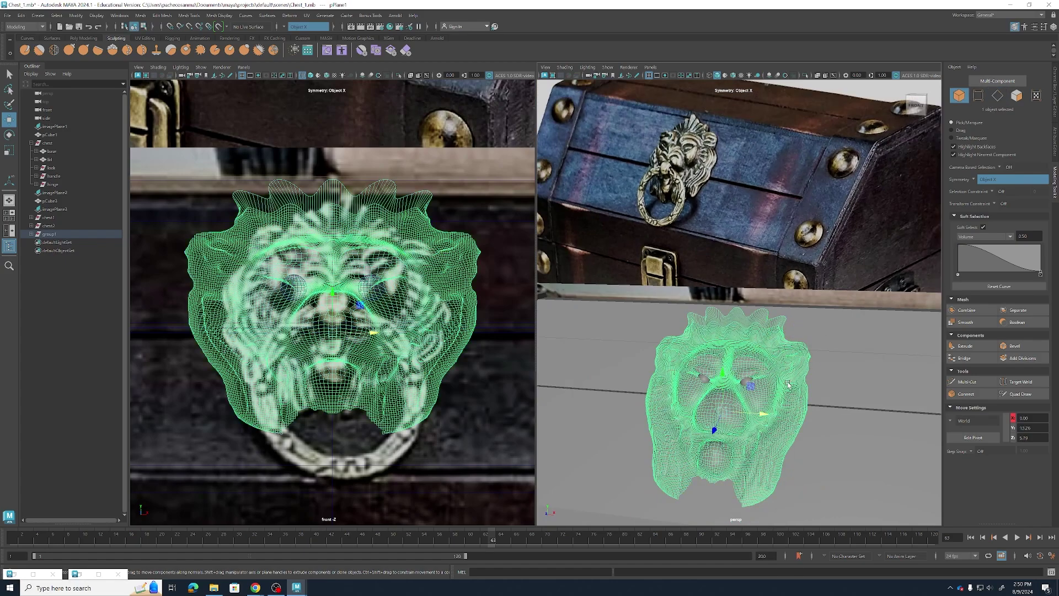
pyautogui.scroll(-3, 789, 393)
pyautogui.click(841, 391)
pyautogui.keyDown('alt'); pyautogui.moveTo(836, 403); pyautogui.dragTo(829, 344); pyautogui.keyUp('alt')
pyautogui.click(779, 305)
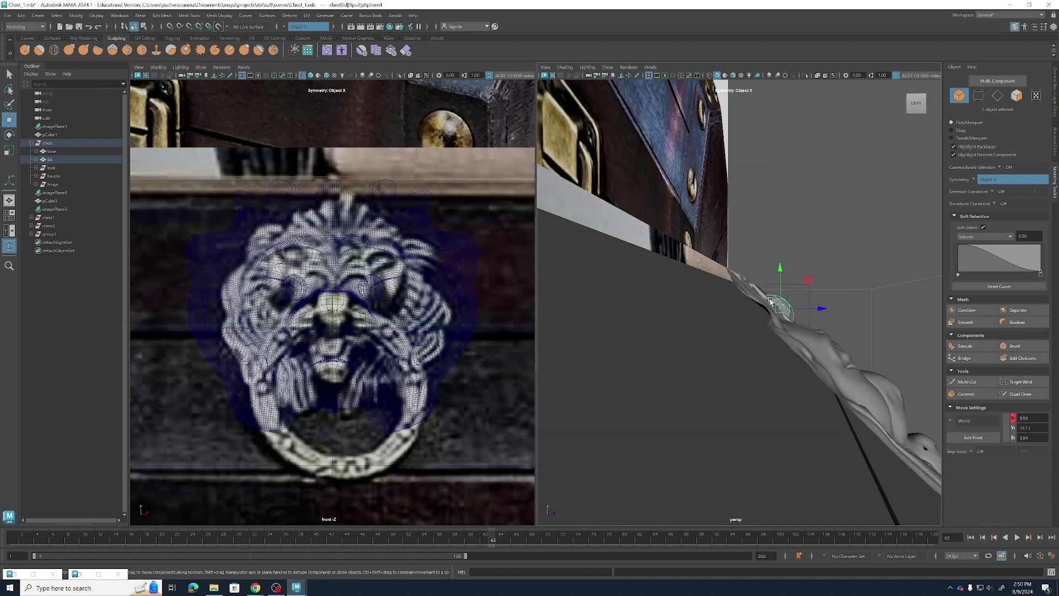
# Select the lion mesh's whole outer border edge loop and turn off soft selection
pyautogui.rightClick(767, 286)
pyautogui.moveTo(759, 290); pyautogui.dragTo(759, 278, button='right')
pyautogui.click(743, 298)
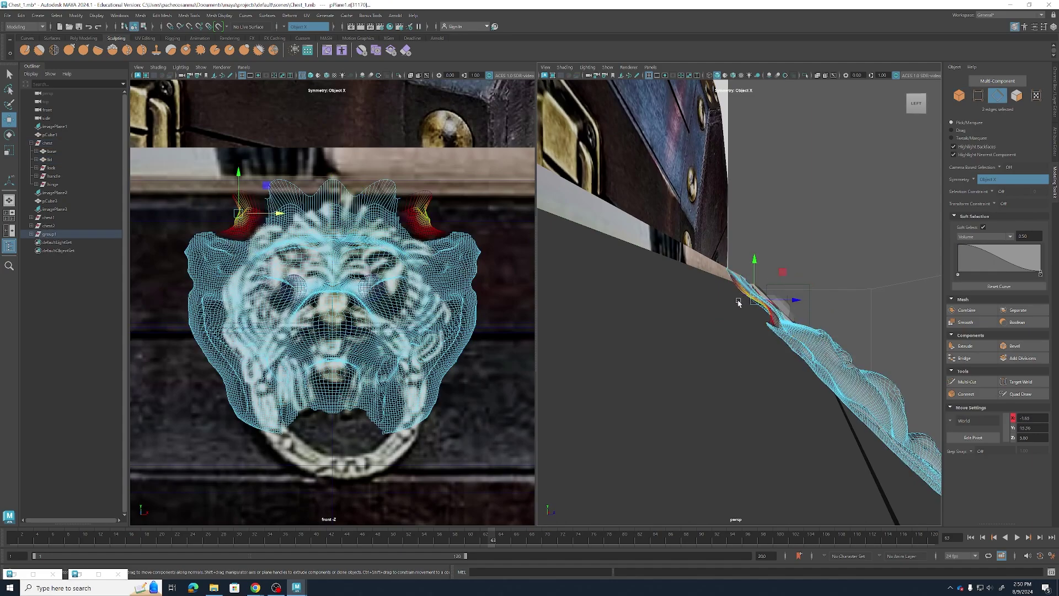
pyautogui.keyDown('alt'); pyautogui.moveTo(738, 301); pyautogui.dragTo(705, 296); pyautogui.keyUp('alt')
pyautogui.doubleClick(704, 280)
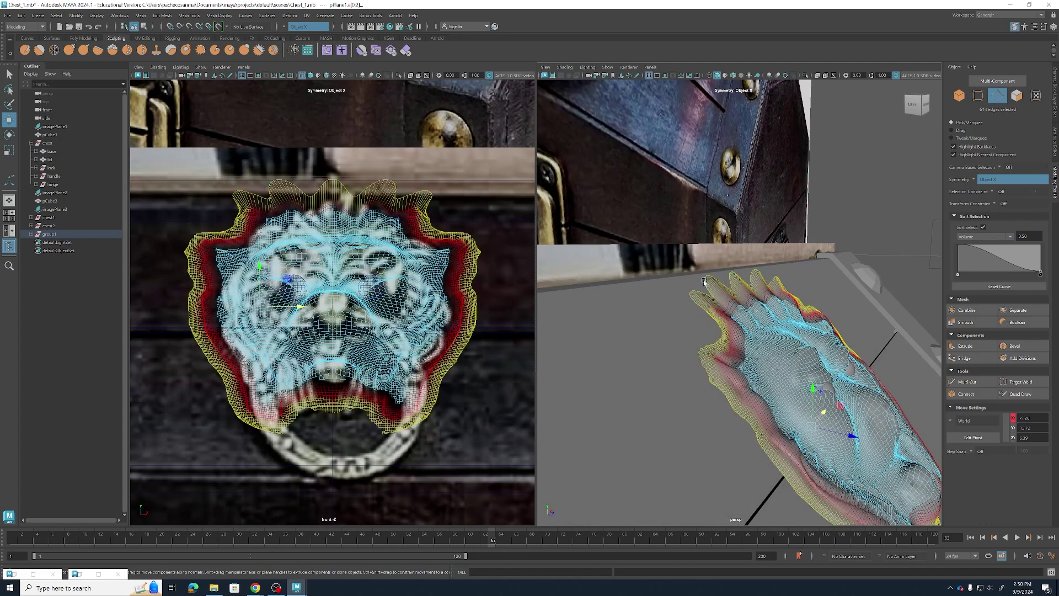
pyautogui.press('b')
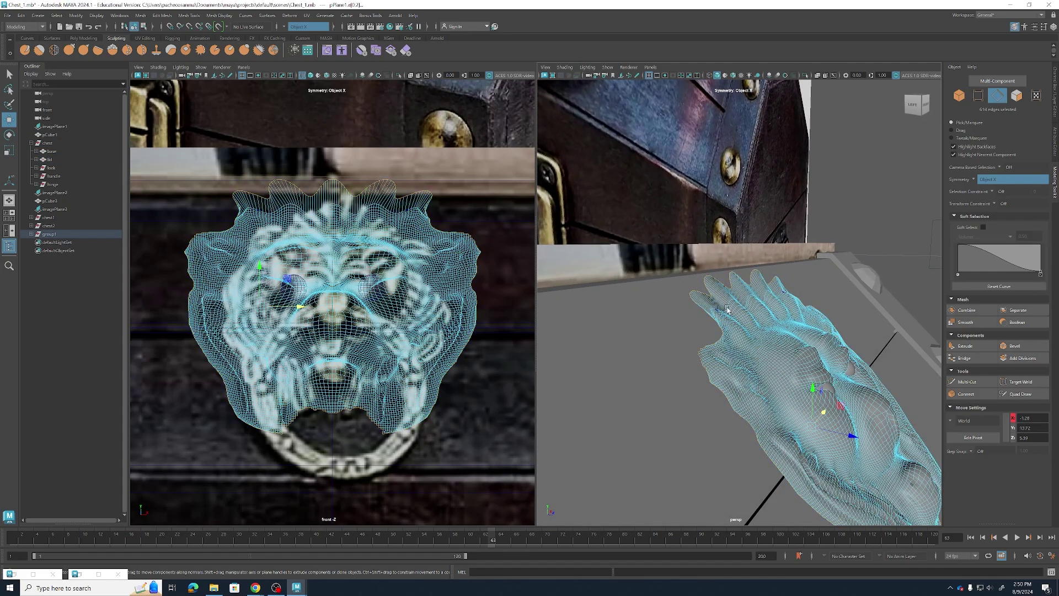
# Adjust the border edges' pivot and position so the mane's rim sits against the lid's slope
pyautogui.keyDown('alt'); pyautogui.moveTo(725, 333); pyautogui.dragTo(786, 376); pyautogui.keyUp('alt')
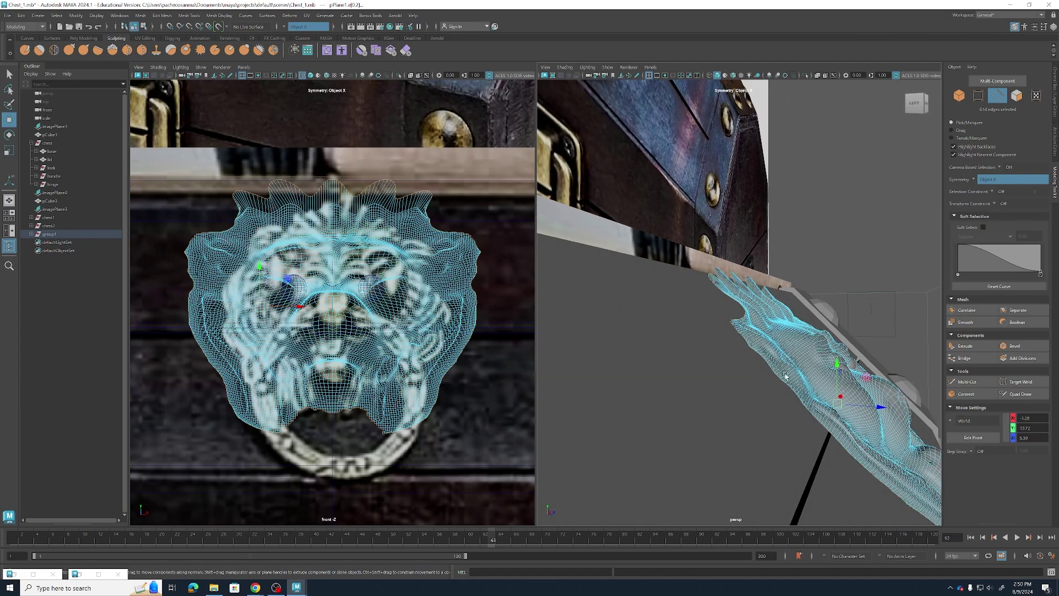
pyautogui.press('r')
pyautogui.keyDown('alt'); pyautogui.moveTo(829, 406); pyautogui.dragTo(801, 389); pyautogui.keyUp('alt')
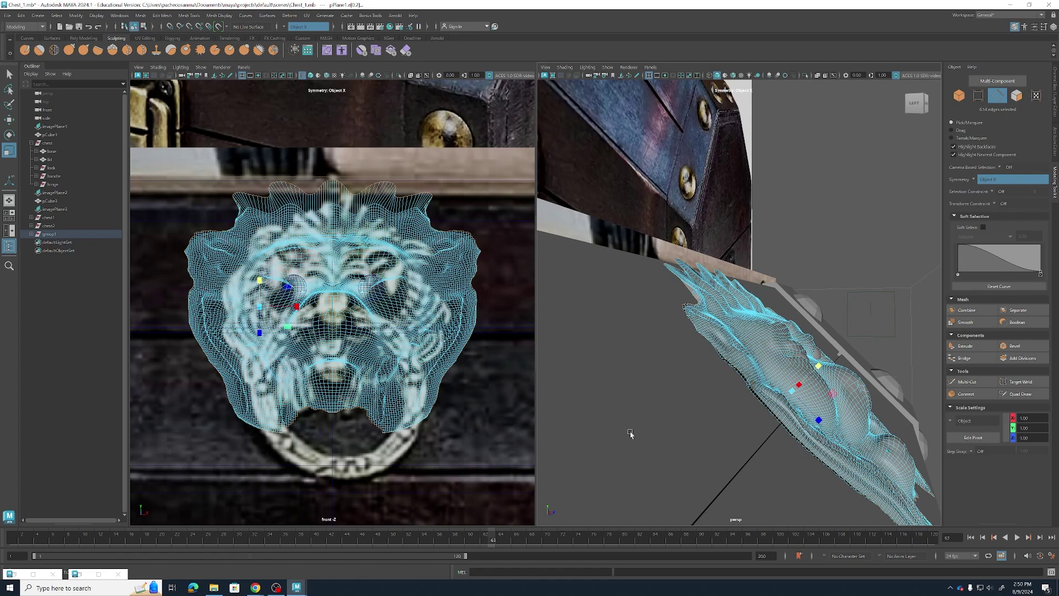
pyautogui.press('w')
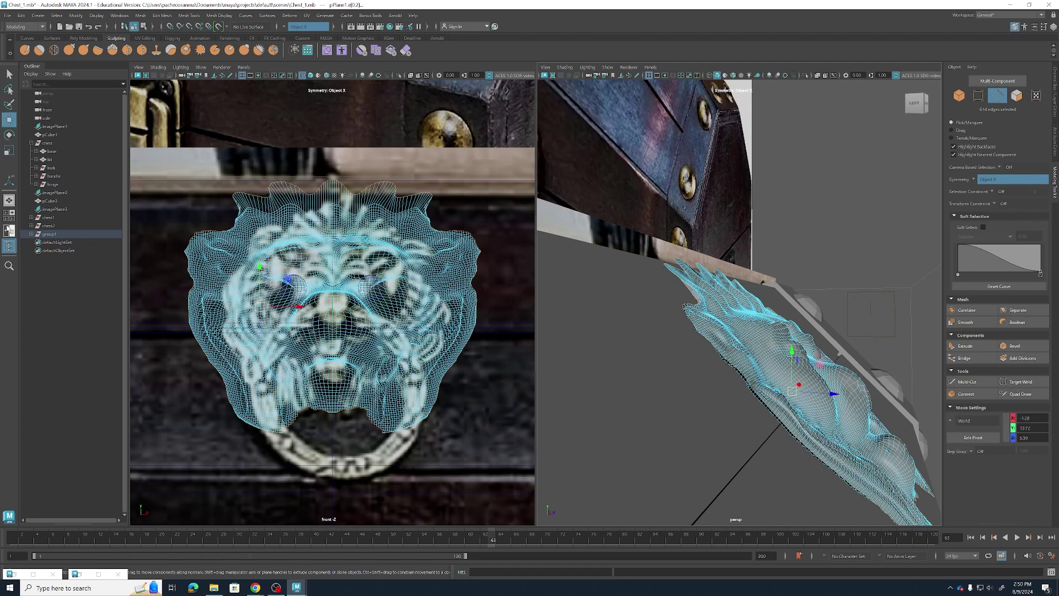
pyautogui.press('d')
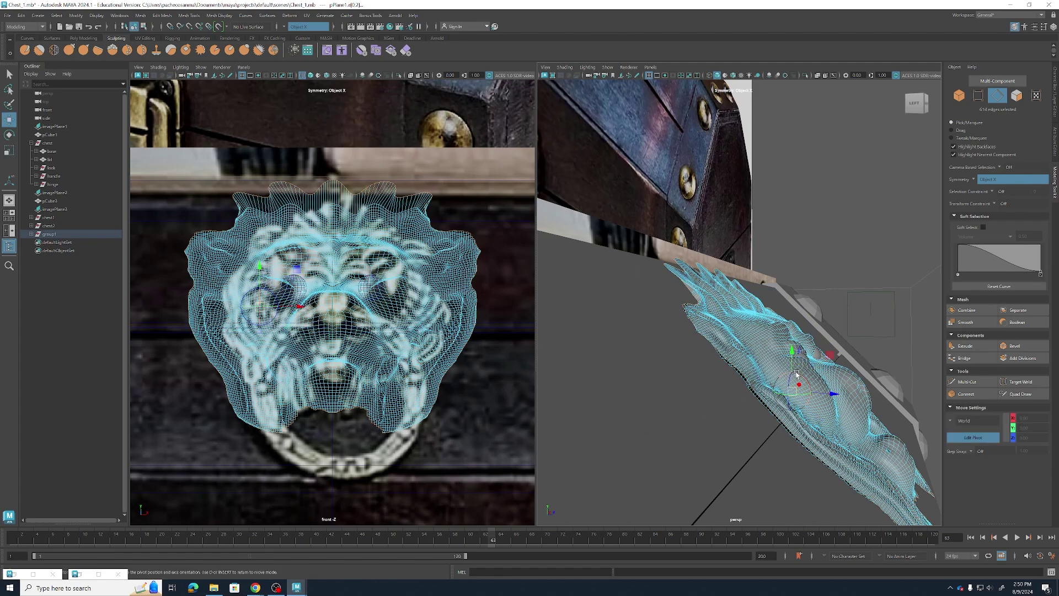
pyautogui.moveTo(799, 375); pyautogui.dragTo(729, 374)
pyautogui.hotkey('ctrl', 'z')
pyautogui.press('d')
pyautogui.scroll(-4, 804, 378)
pyautogui.click(728, 339)
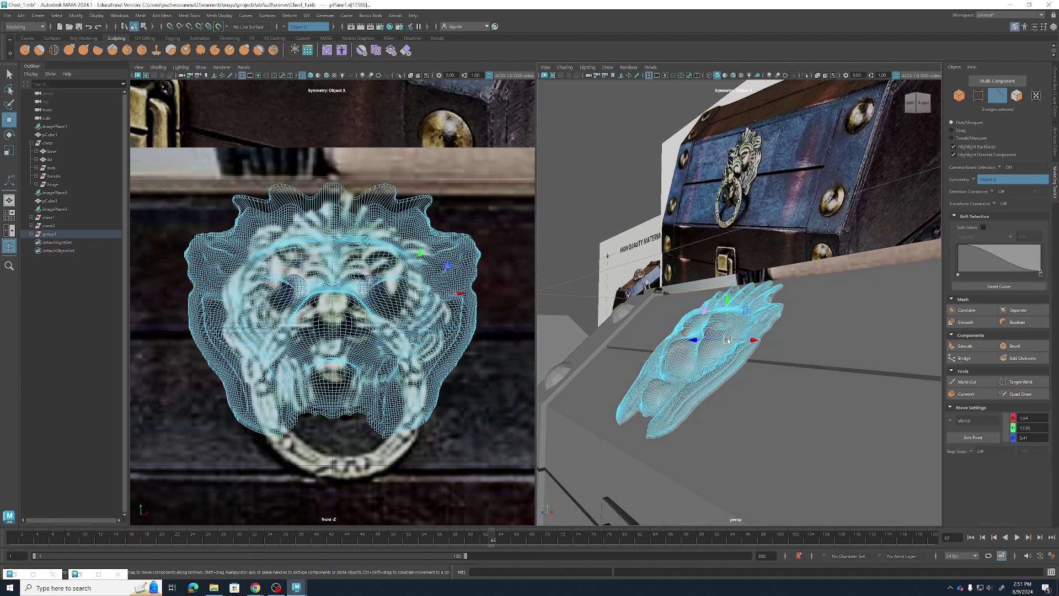
# Return the lion mesh to object selection and select it as a whole
pyautogui.scroll(-4, 728, 356)
pyautogui.moveTo(570, 202); pyautogui.dragTo(613, 182, button='right')
pyautogui.click(618, 179)
pyautogui.keyDown('alt'); pyautogui.moveTo(785, 345); pyautogui.dragTo(762, 353); pyautogui.keyUp('alt')
# Try moving the lion face mesh on its own closer to the lid, and undo the move
pyautogui.click(49, 234)
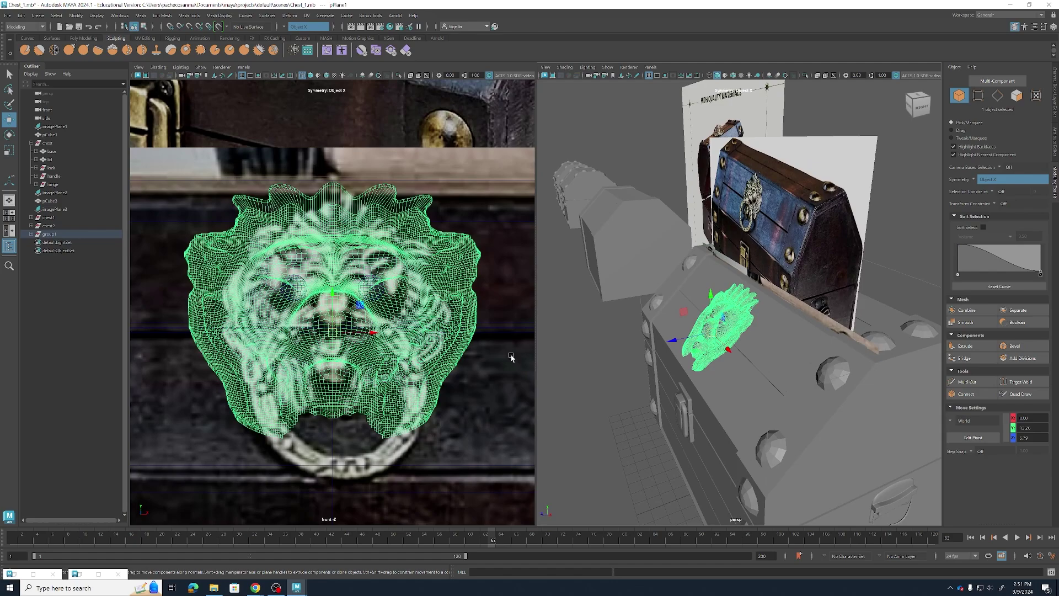
pyautogui.middleClick(40, 238)
pyautogui.keyDown('alt'); pyautogui.moveTo(745, 372); pyautogui.dragTo(709, 343); pyautogui.keyUp('alt')
pyautogui.moveTo(683, 303); pyautogui.dragTo(684, 305)
pyautogui.scroll(6, 751, 385)
pyautogui.scroll(5, 773, 386)
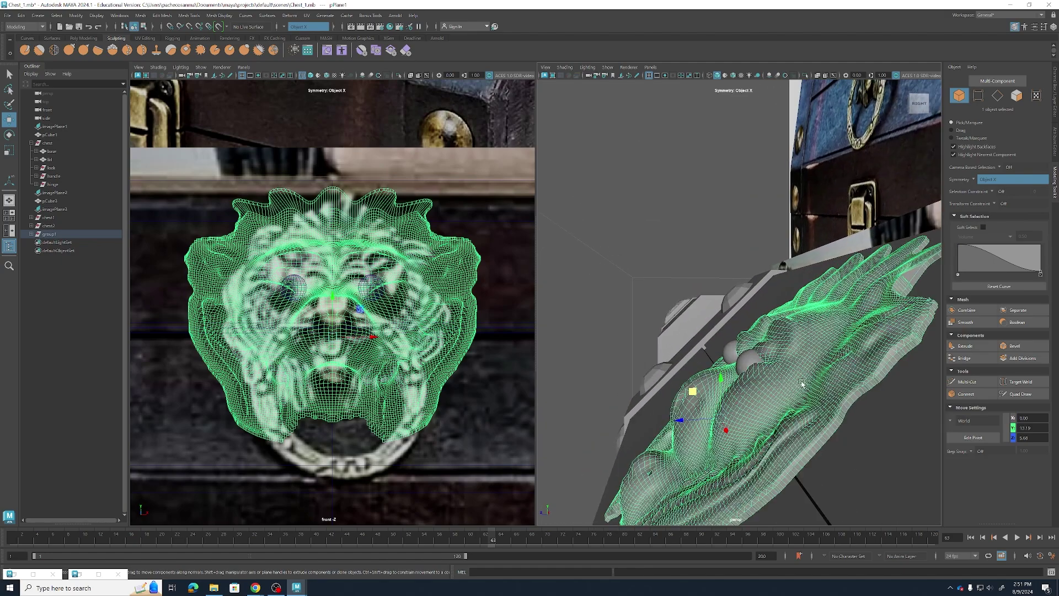
pyautogui.keyDown('alt'); pyautogui.moveTo(735, 406); pyautogui.dragTo(545, 408); pyautogui.keyUp('alt')
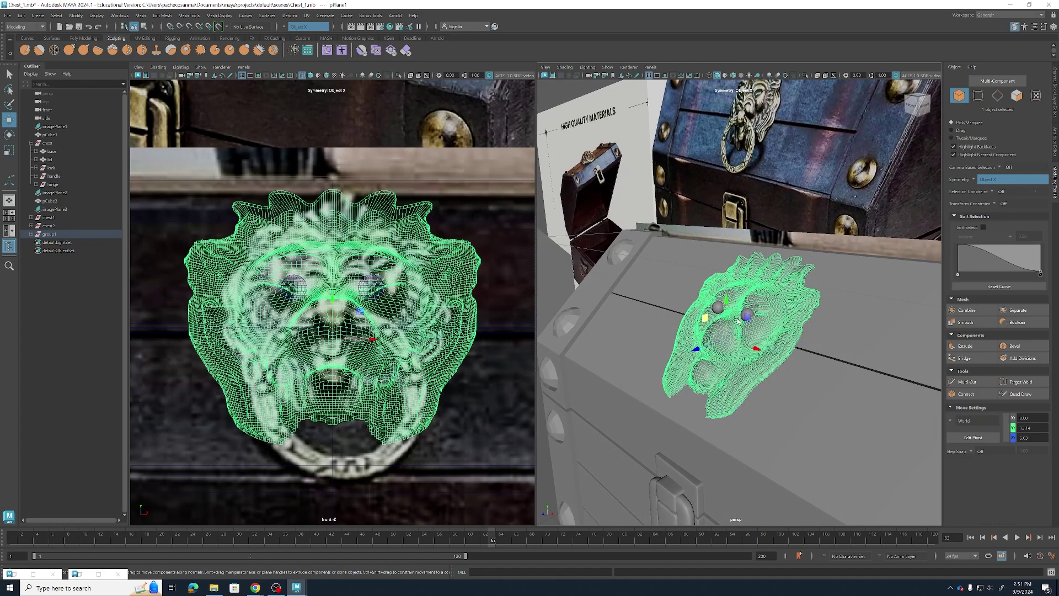
pyautogui.hotkey('ctrl', 'z')
pyautogui.hotkey('ctrl', 'z')
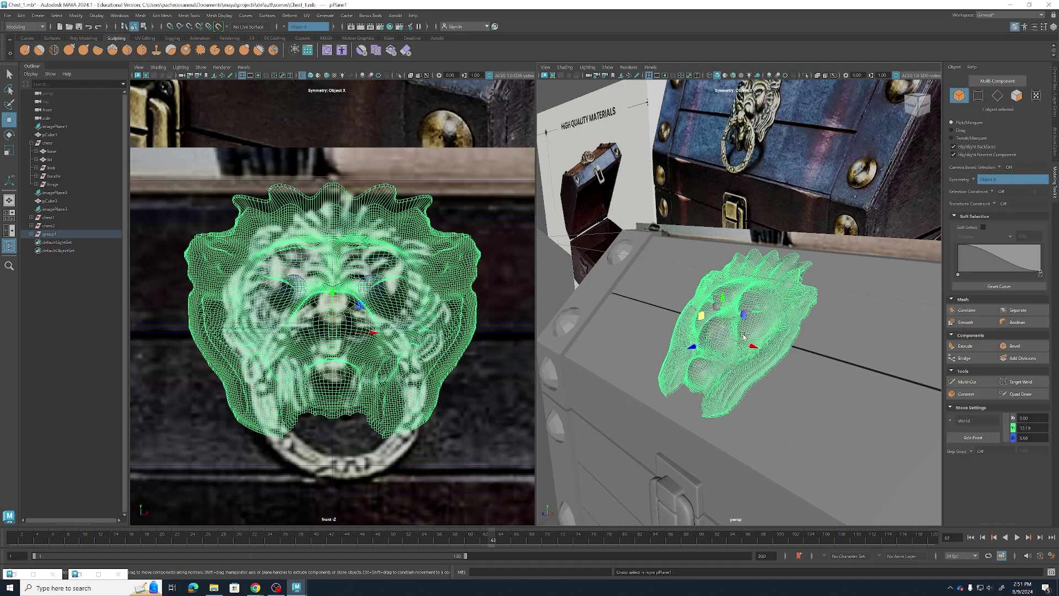
pyautogui.hotkey('ctrl', 'z')
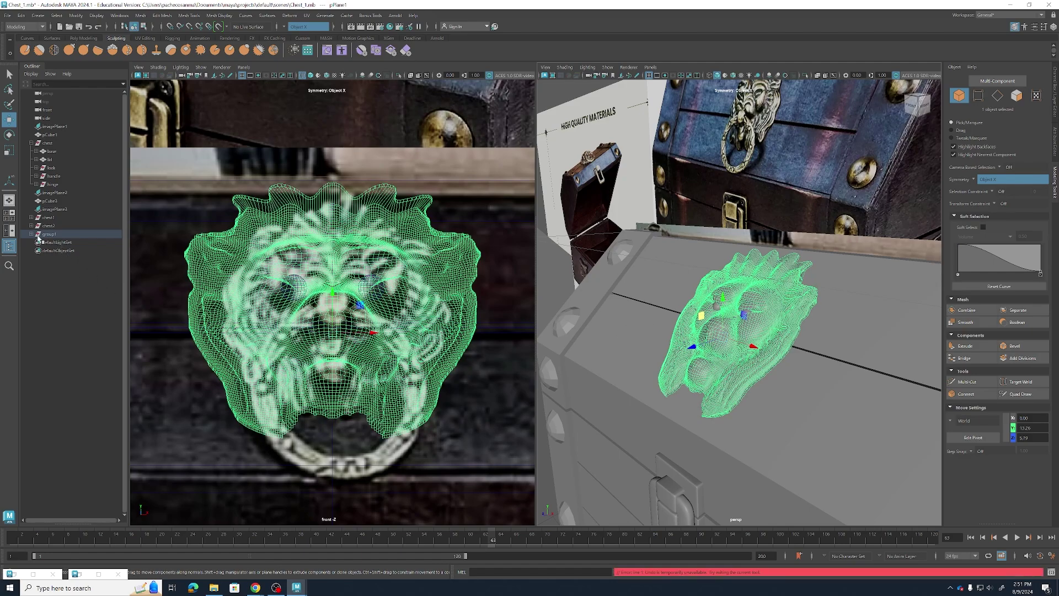
# Select the group containing the lion face and eye spheres, and move it closer against the chest lid
pyautogui.click(32, 234)
pyautogui.click(57, 251)
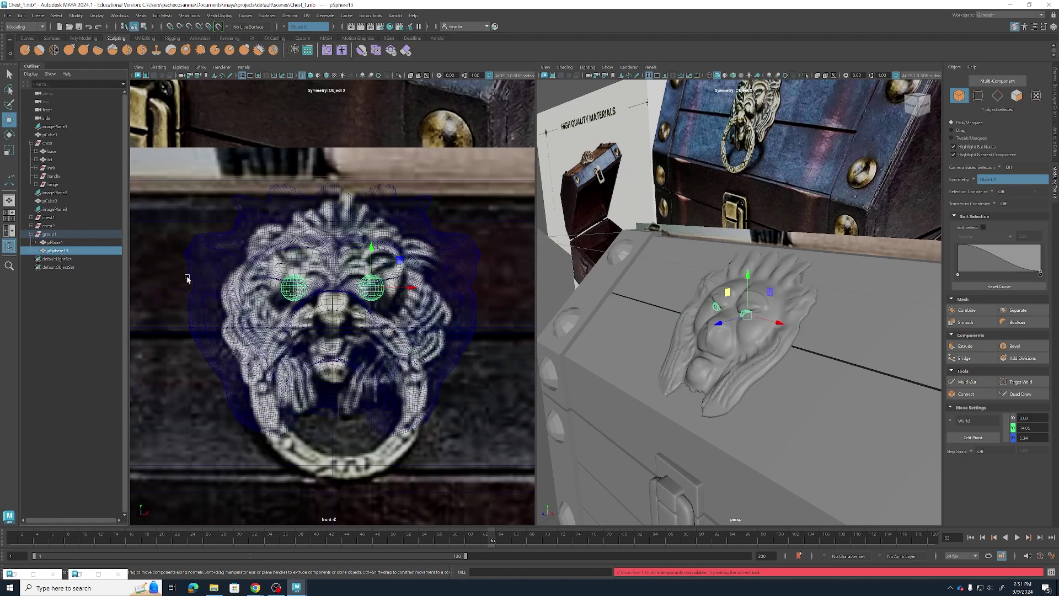
pyautogui.moveTo(35, 234); pyautogui.dragTo(37, 234, button='middle')
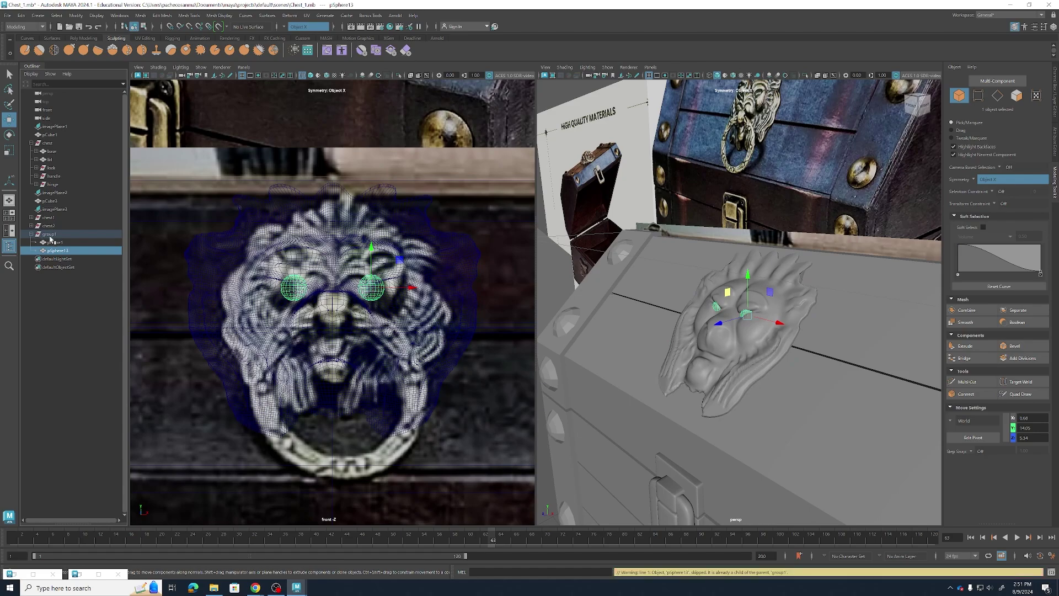
pyautogui.click(49, 234)
pyautogui.keyDown('alt'); pyautogui.moveTo(781, 260); pyautogui.dragTo(711, 360); pyautogui.keyUp('alt')
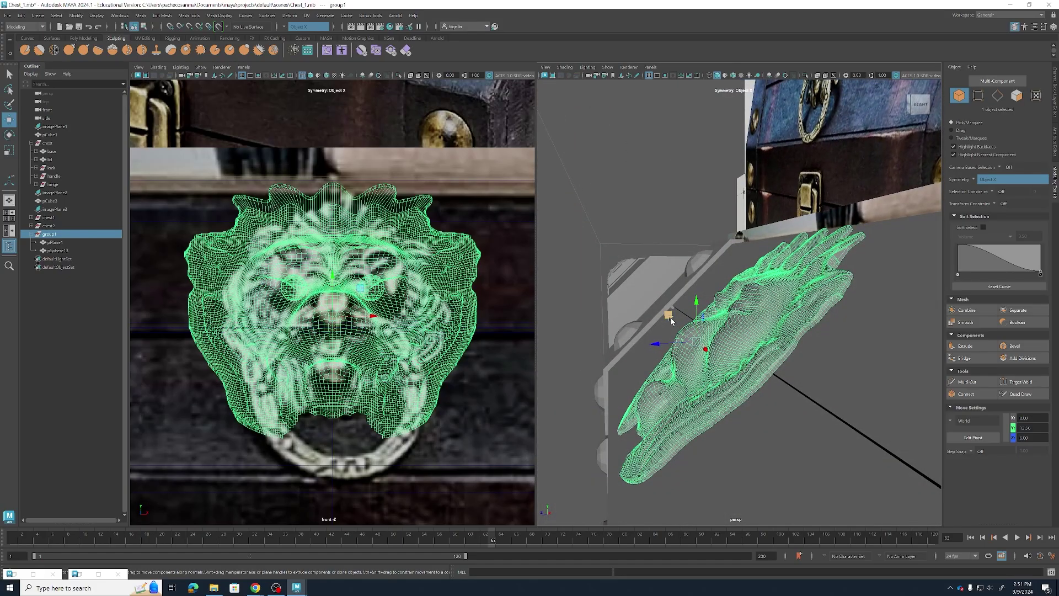
pyautogui.moveTo(671, 319)
pyautogui.mouseDown()
pyautogui.moveTo(669, 309)
pyautogui.moveTo(683, 321)
pyautogui.mouseUp()
pyautogui.moveTo(795, 392)
pyautogui.keyDown('alt'); pyautogui.mouseDown()
pyautogui.moveTo(850, 373)
pyautogui.moveTo(843, 399)
pyautogui.moveTo(836, 393)
pyautogui.moveTo(855, 395)
pyautogui.moveTo(788, 386)
pyautogui.mouseUp(); pyautogui.keyUp('alt')
pyautogui.click(843, 399)
pyautogui.scroll(-3, 843, 399)
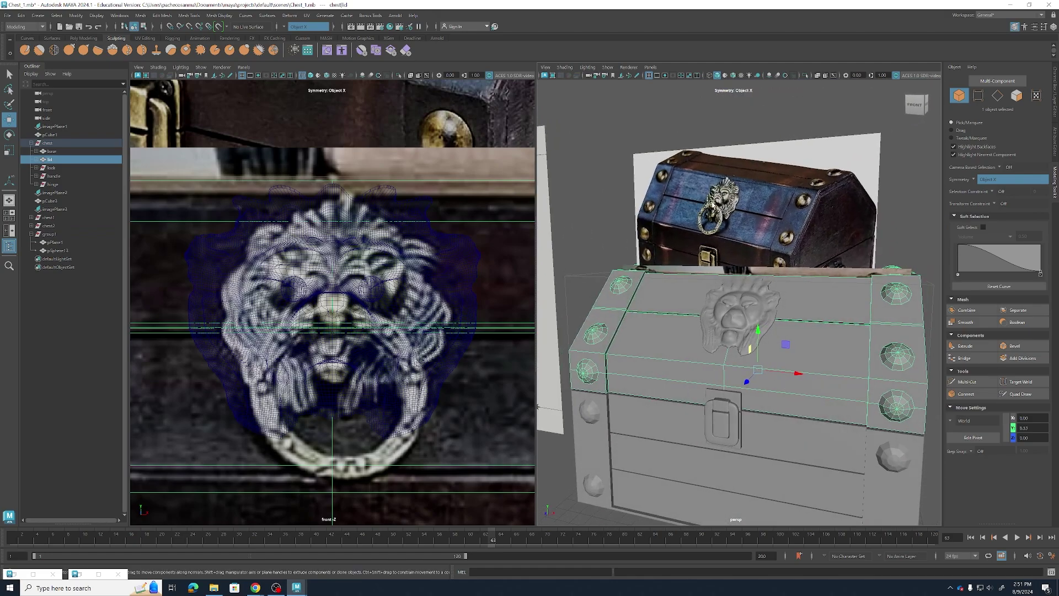
pyautogui.scroll(6, 738, 349)
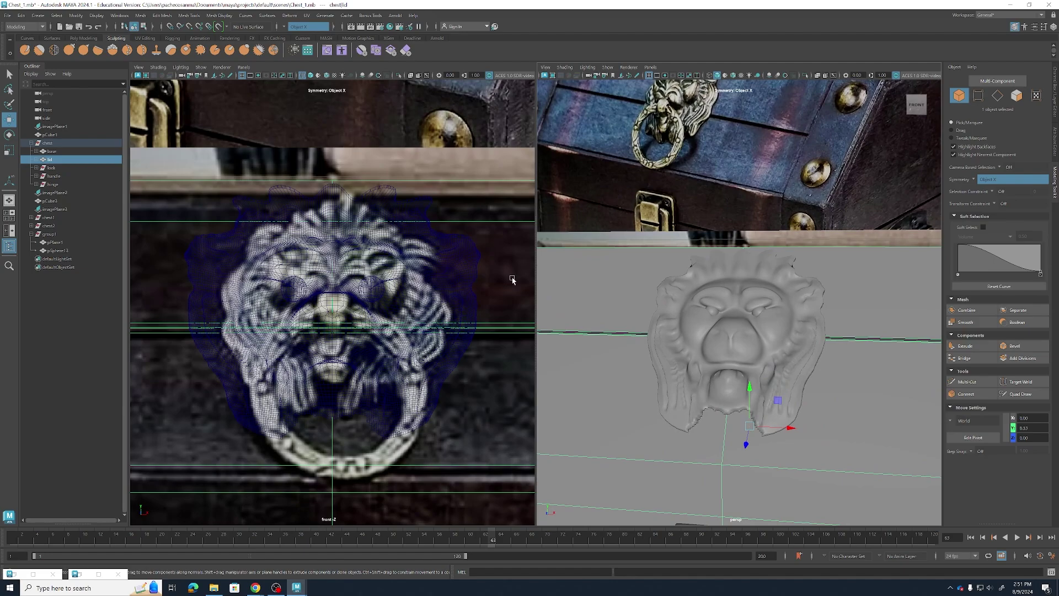
# Create a polygon sphere, scale it down, and place it in front of the lion's mouth on the lid
pyautogui.click(54, 38)
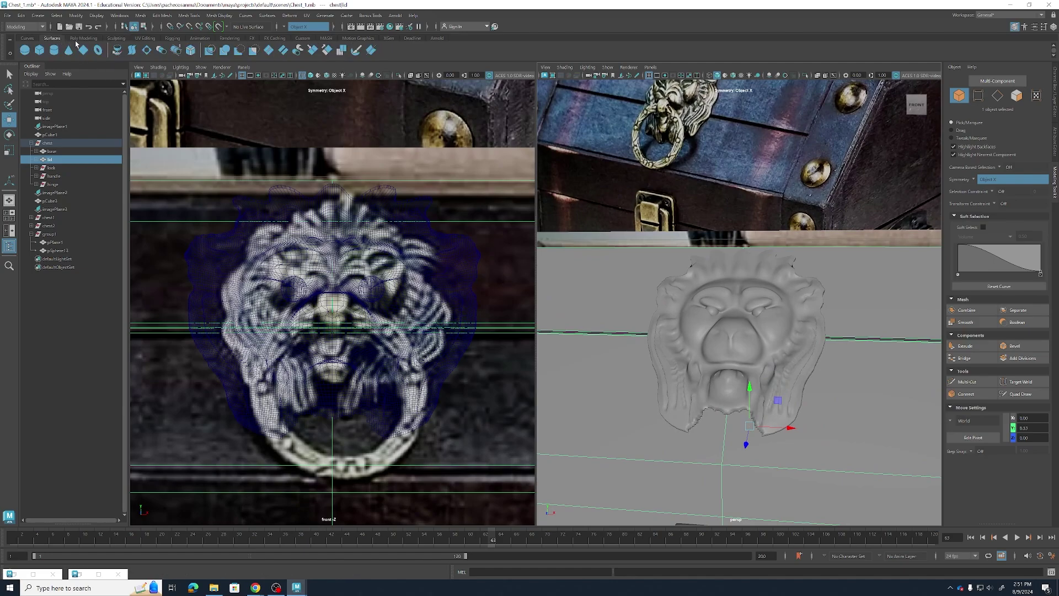
pyautogui.click(80, 40)
pyautogui.click(25, 50)
pyautogui.scroll(-5, 885, 479)
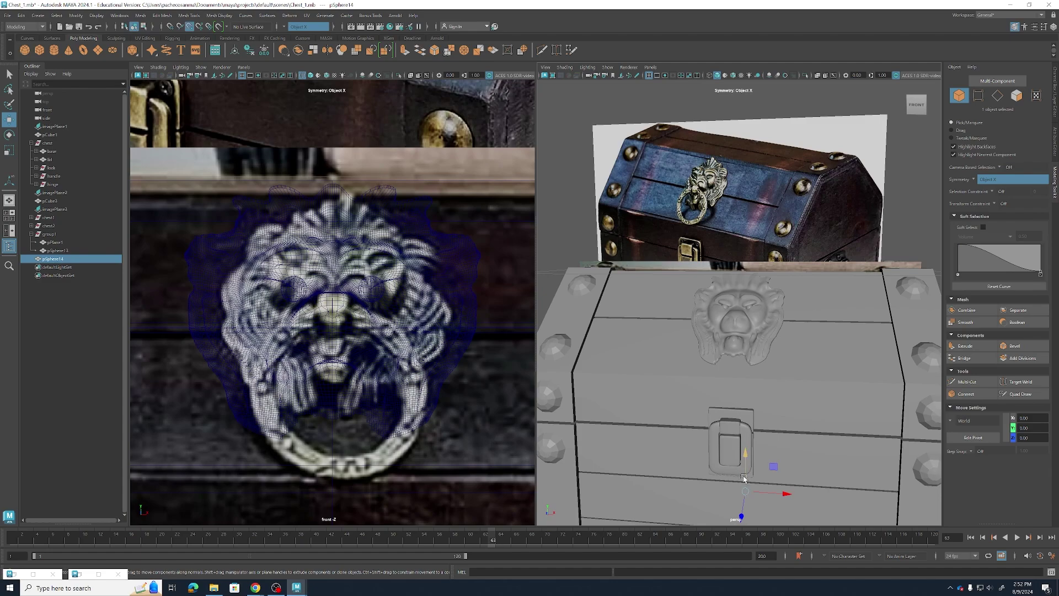
pyautogui.moveTo(744, 478); pyautogui.dragTo(714, 329)
pyautogui.press('r')
pyautogui.press('w')
pyautogui.keyDown('alt'); pyautogui.moveTo(825, 356); pyautogui.dragTo(758, 344); pyautogui.keyUp('alt')
pyautogui.press('r')
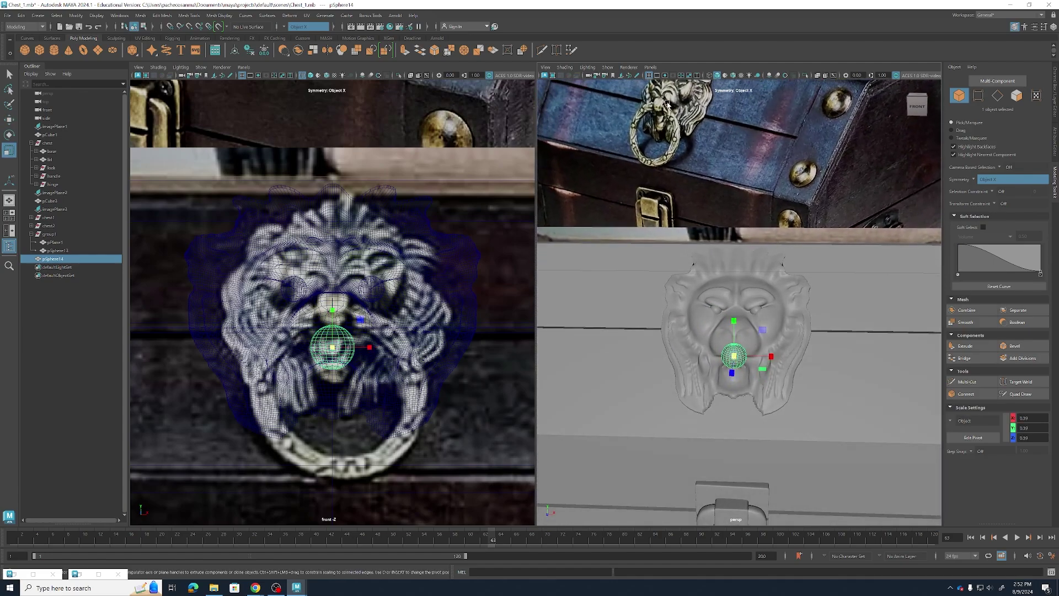
# Delete one vertical ring of faces near each side of the sphere to separate its side caps
pyautogui.scroll(2, 757, 444)
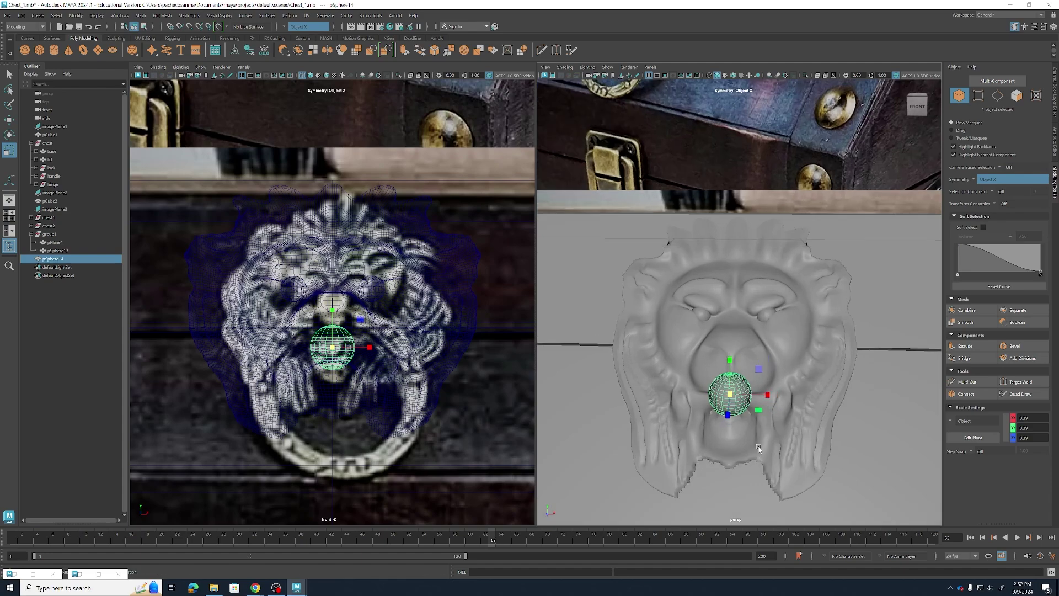
pyautogui.scroll(2, 784, 371)
pyautogui.keyDown('alt'); pyautogui.moveTo(784, 372); pyautogui.dragTo(826, 301); pyautogui.keyUp('alt')
pyautogui.press('e')
pyautogui.scroll(3, 802, 315)
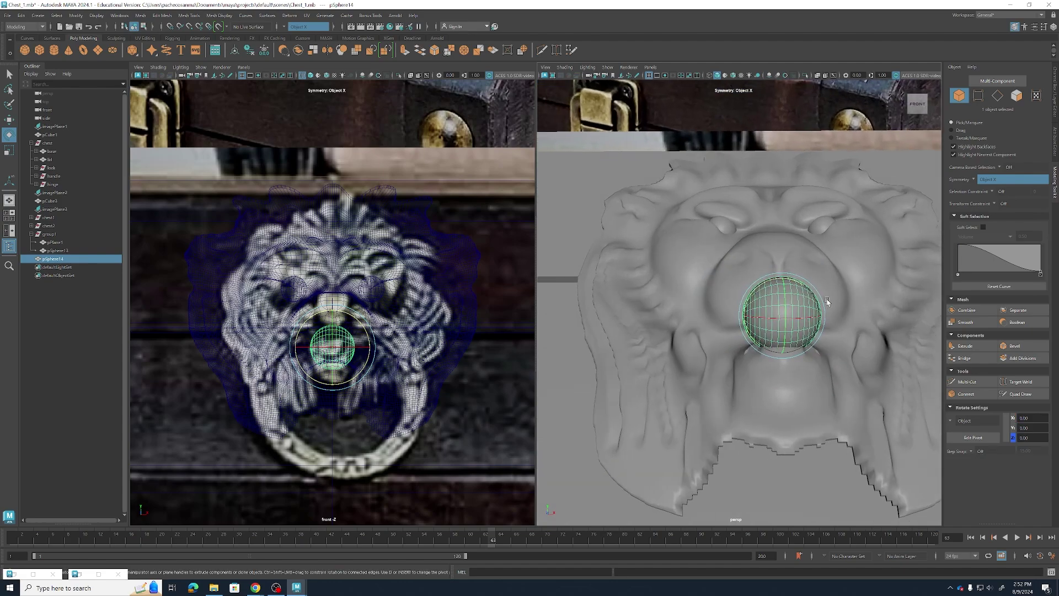
pyautogui.press('q')
pyautogui.scroll(2, 774, 337)
pyautogui.keyDown('alt'); pyautogui.moveTo(774, 337); pyautogui.dragTo(659, 343, button='middle'); pyautogui.keyUp('alt')
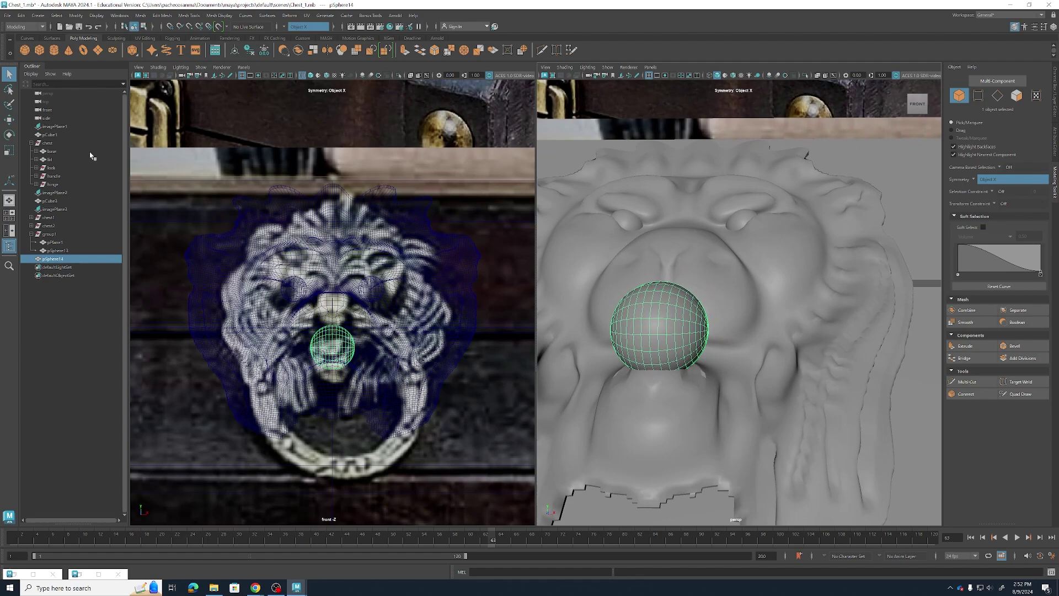
pyautogui.moveTo(693, 311); pyautogui.dragTo(687, 326, button='right')
pyautogui.doubleClick(687, 326)
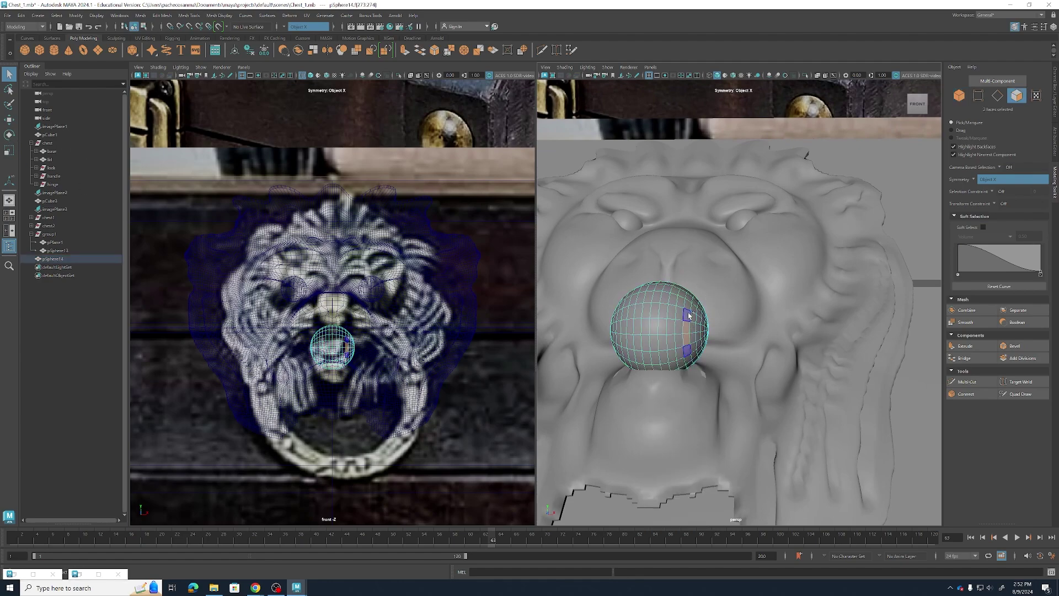
pyautogui.press('Delete')
pyautogui.keyDown('alt'); pyautogui.moveTo(685, 326); pyautogui.dragTo(689, 325); pyautogui.keyUp('alt')
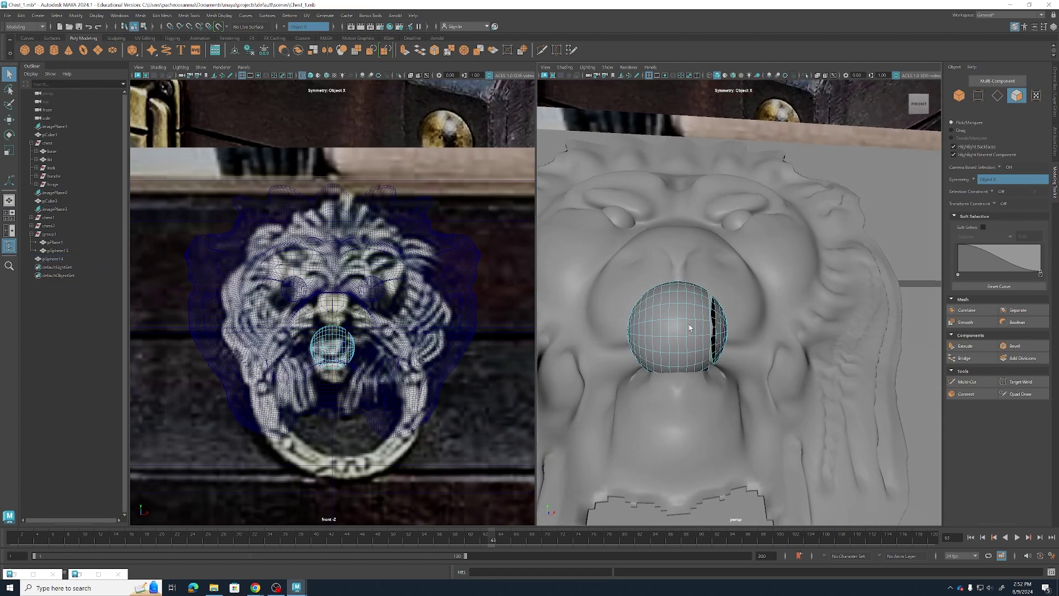
pyautogui.doubleClick(643, 327)
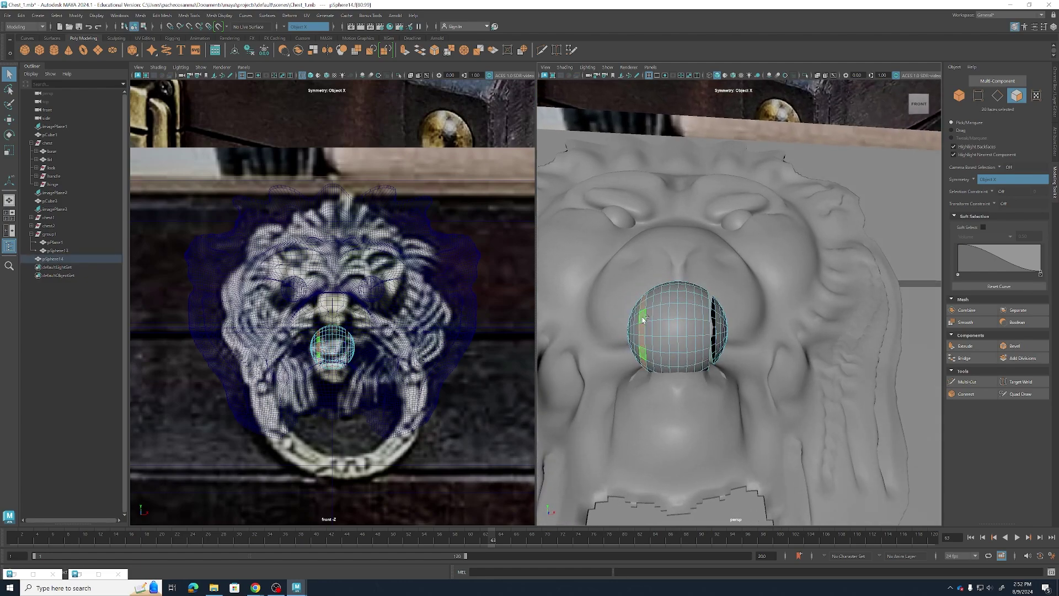
pyautogui.press('Delete')
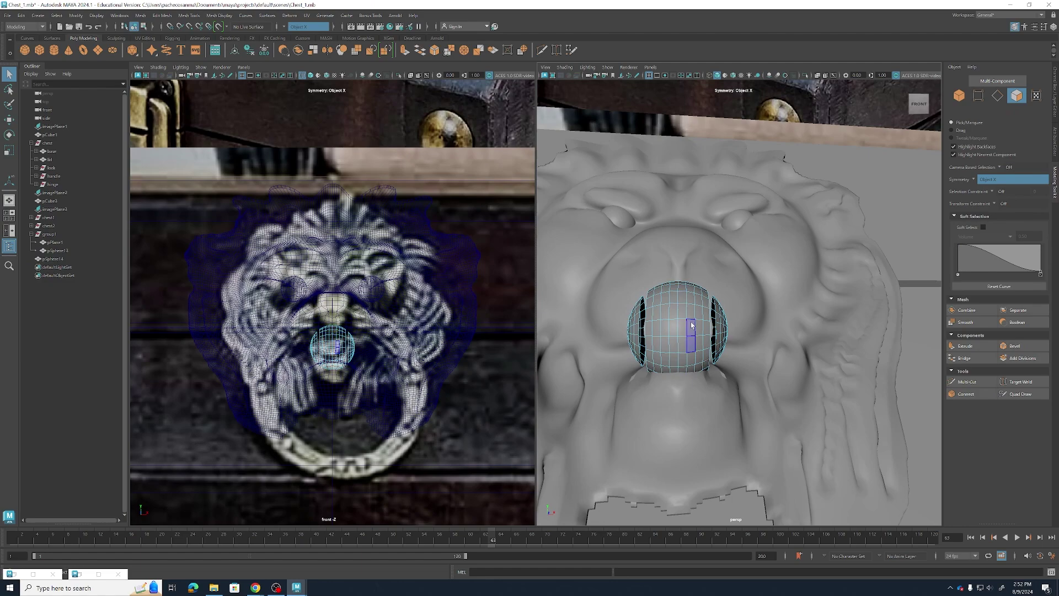
# Delete the two detached side caps, leaving only the sphere's central band
pyautogui.doubleClick(719, 329)
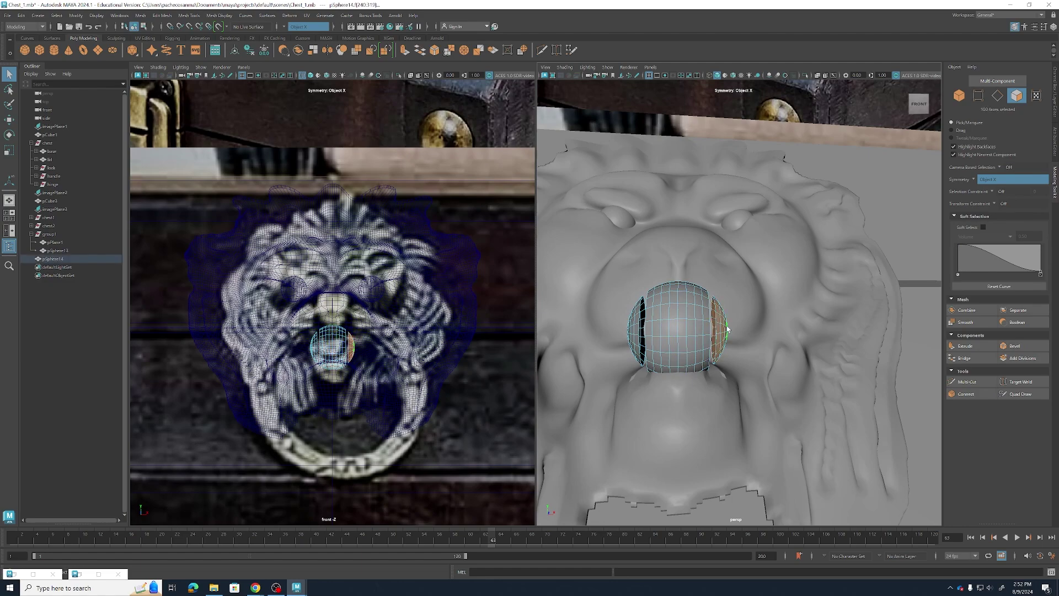
pyautogui.press('Delete')
pyautogui.doubleClick(634, 333)
pyautogui.press('Delete')
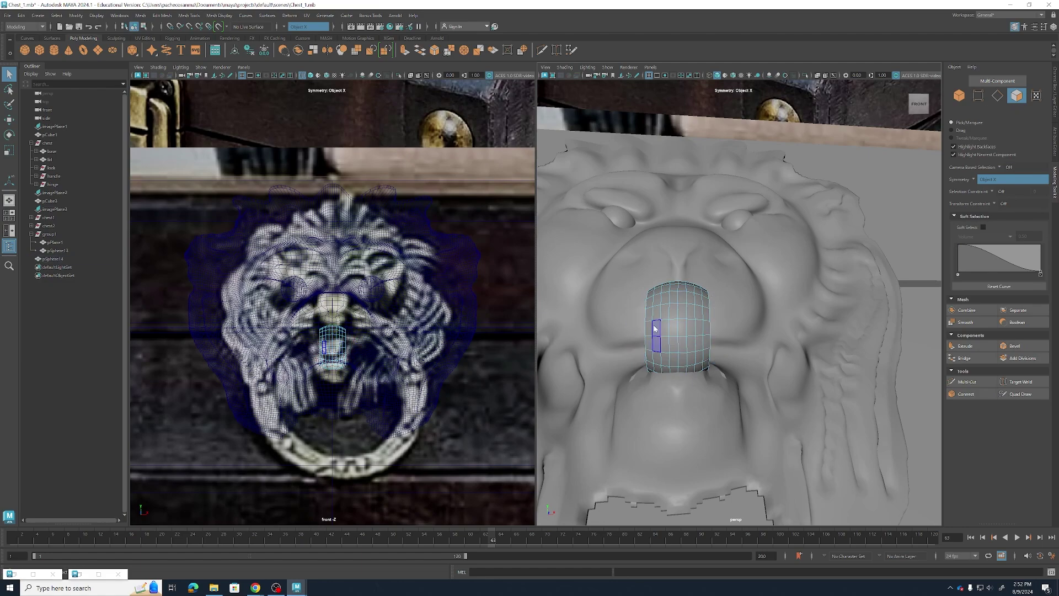
# Select the open border edges on both sides of the band and fill each hole with a face
pyautogui.moveTo(655, 325); pyautogui.dragTo(656, 309, button='right')
pyautogui.doubleClick(711, 315)
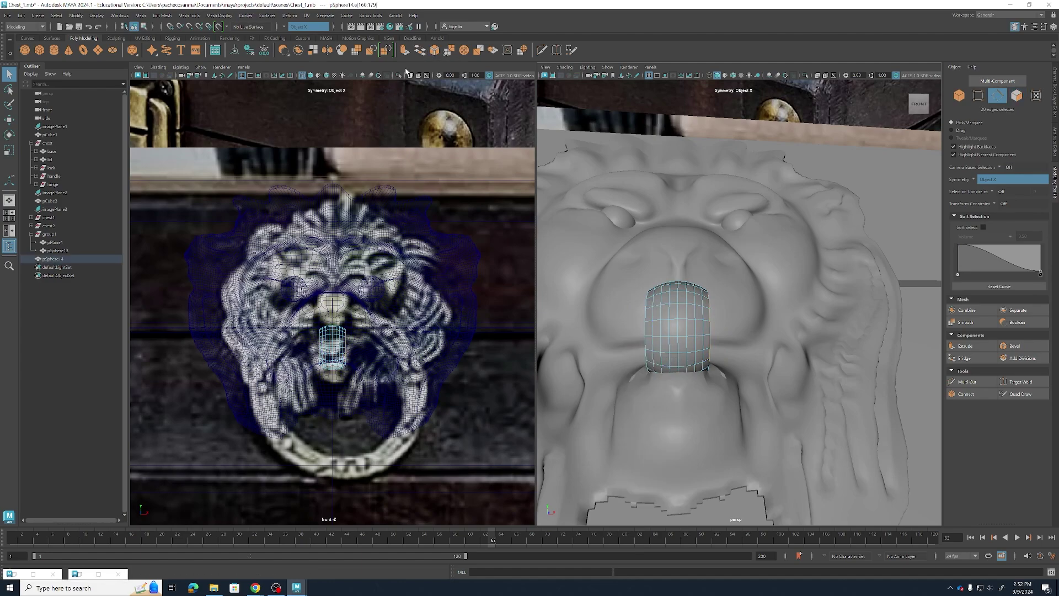
pyautogui.click(420, 51)
pyautogui.press('w')
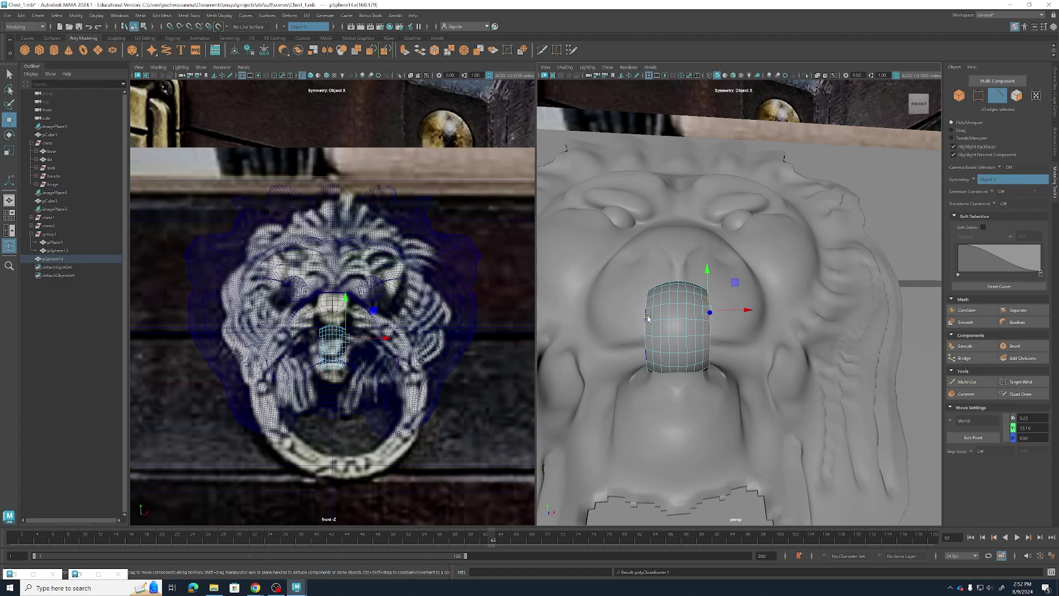
pyautogui.doubleClick(648, 319)
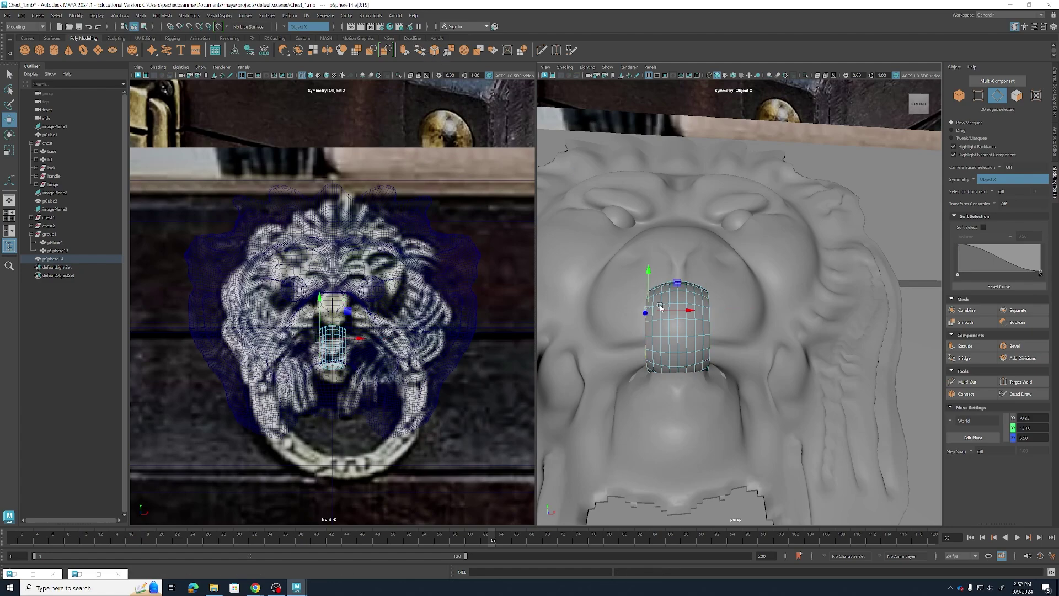
# Return the capped band to object selection and isolate it in the perspective view
pyautogui.moveTo(689, 346); pyautogui.dragTo(720, 311, button='right')
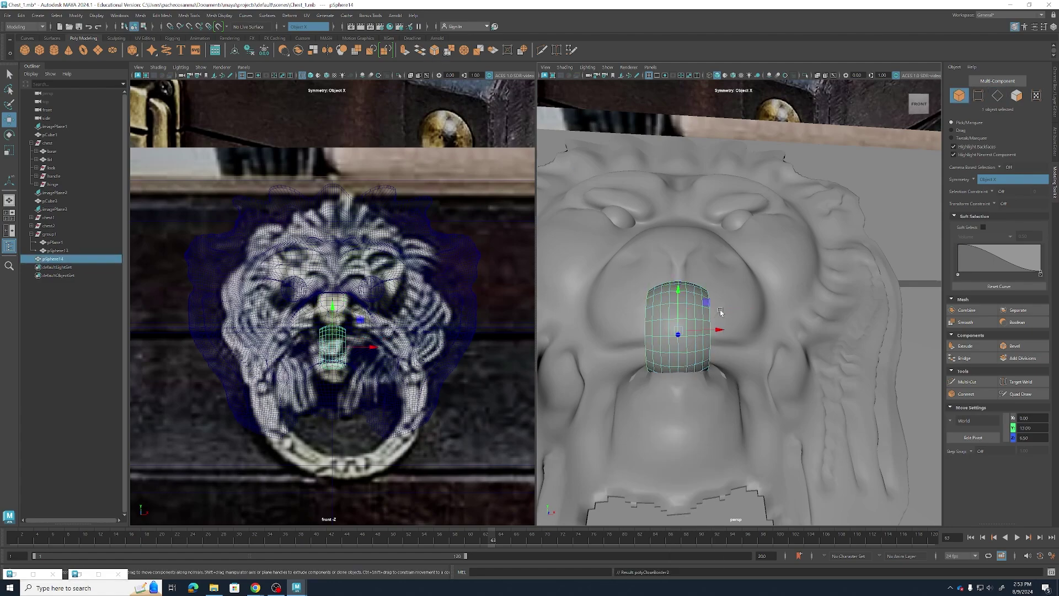
pyautogui.hotkey('ctrl', '1')
pyautogui.keyDown('alt'); pyautogui.moveTo(718, 330); pyautogui.dragTo(649, 334); pyautogui.keyUp('alt')
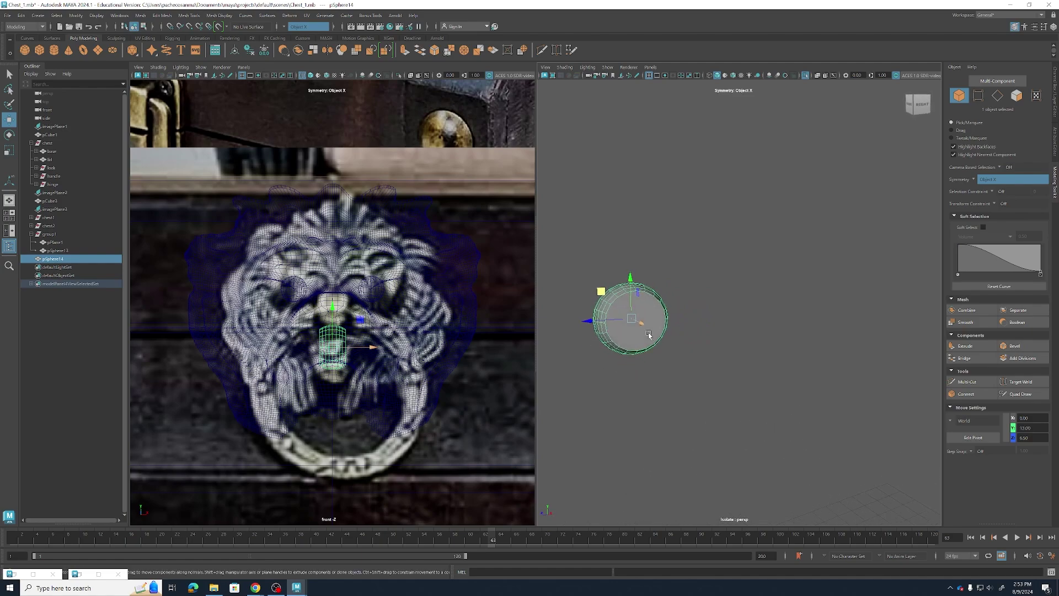
pyautogui.scroll(5, 643, 336)
pyautogui.keyDown('alt'); pyautogui.moveTo(641, 337); pyautogui.dragTo(832, 334, button='middle'); pyautogui.keyUp('alt')
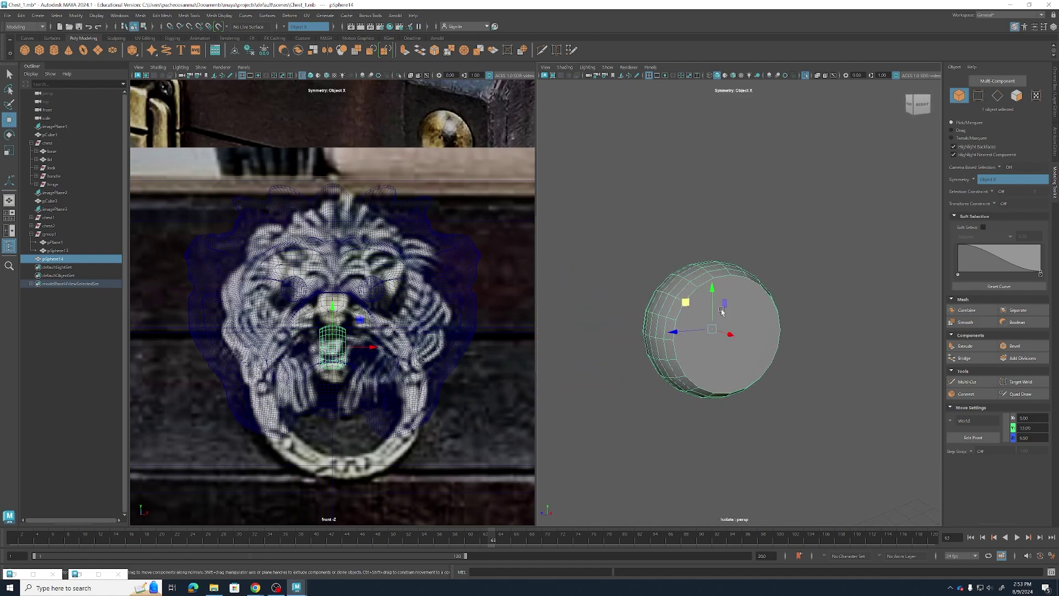
pyautogui.click(544, 51)
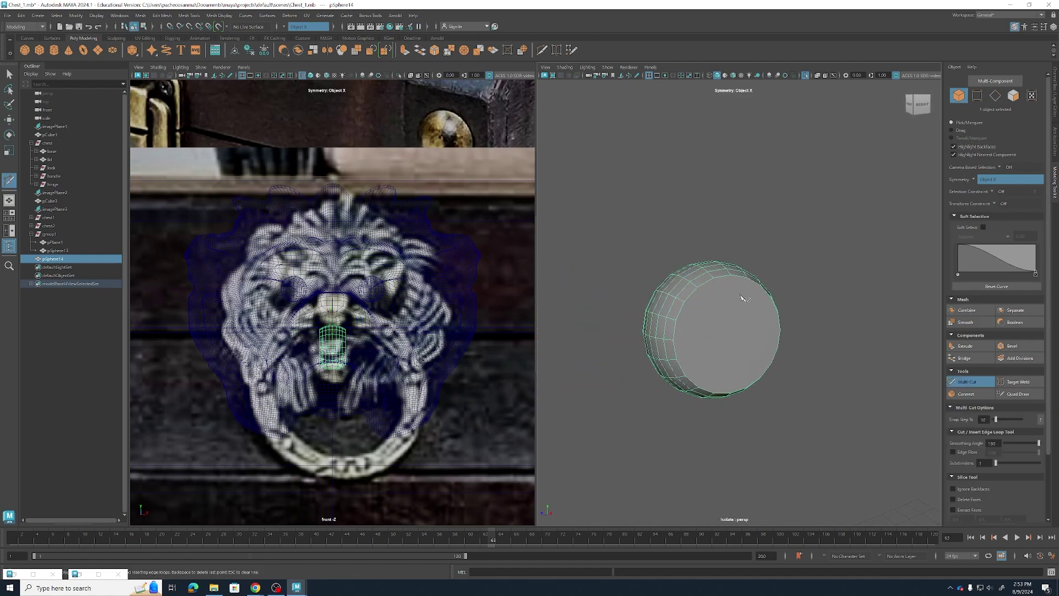
pyautogui.click(731, 275)
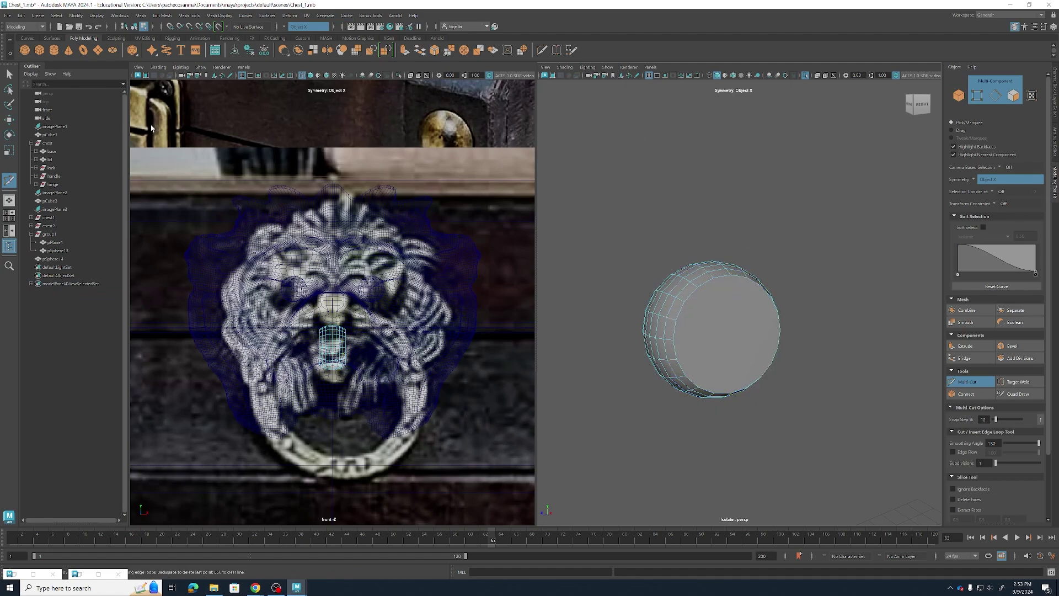
pyautogui.press('q')
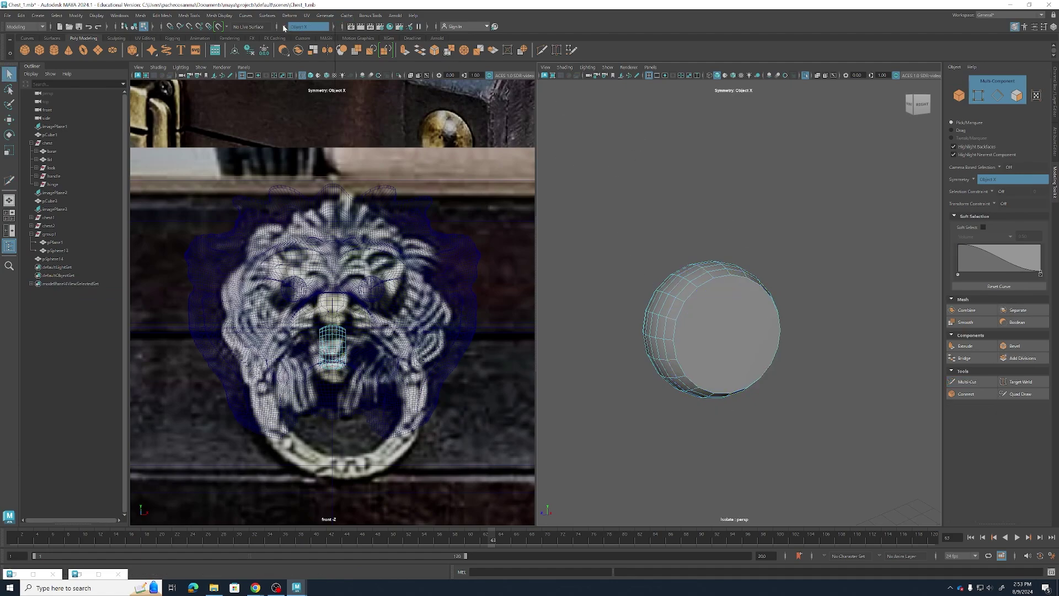
# Turn symmetry off and try to delete the cap face on the near side of the band
pyautogui.click(307, 27)
pyautogui.click(298, 30)
pyautogui.click(721, 295)
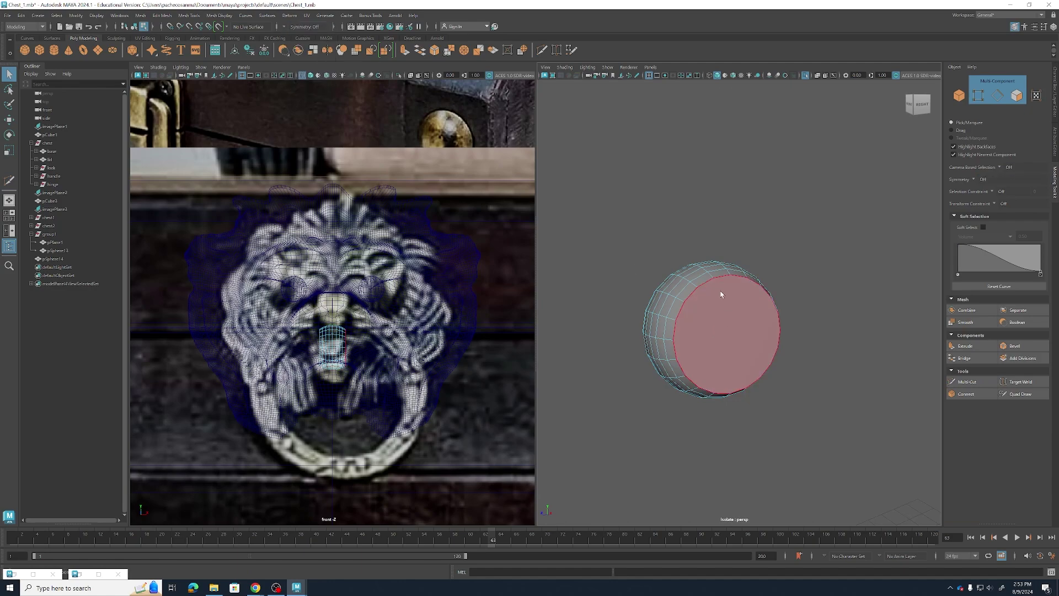
pyautogui.press('Delete')
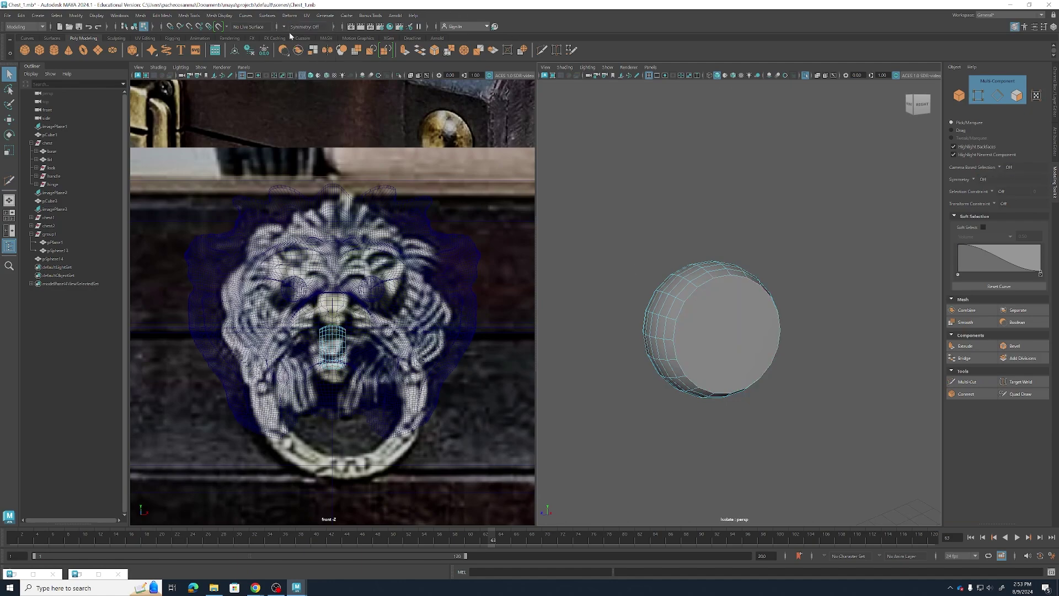
# Return the band to object selection, freeze its transformations and set symmetry to Object X
pyautogui.moveTo(786, 349); pyautogui.dragTo(796, 313, button='right')
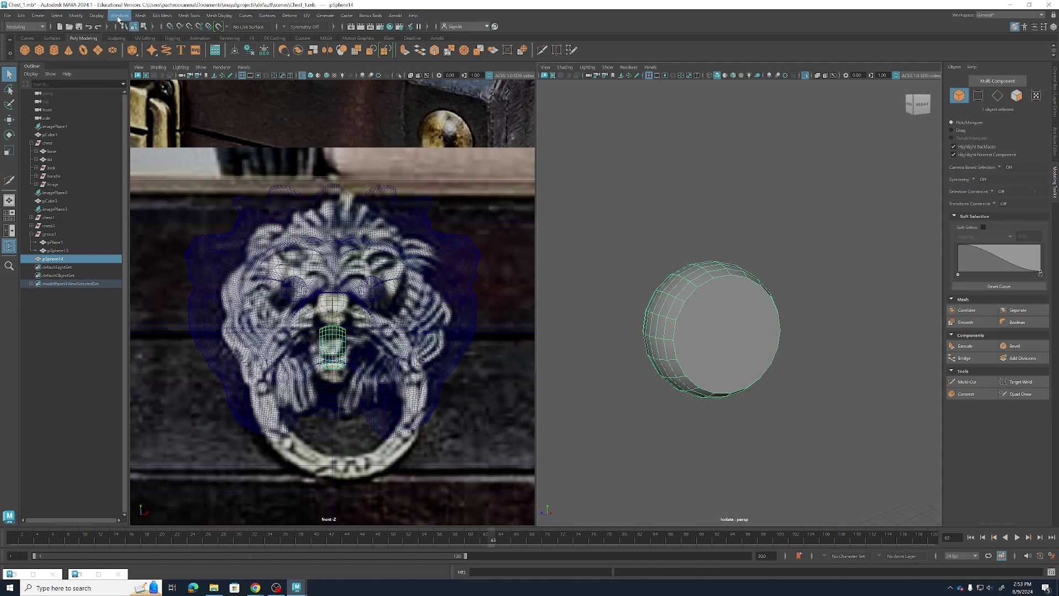
pyautogui.click(76, 15)
pyautogui.click(90, 58)
pyautogui.click(285, 27)
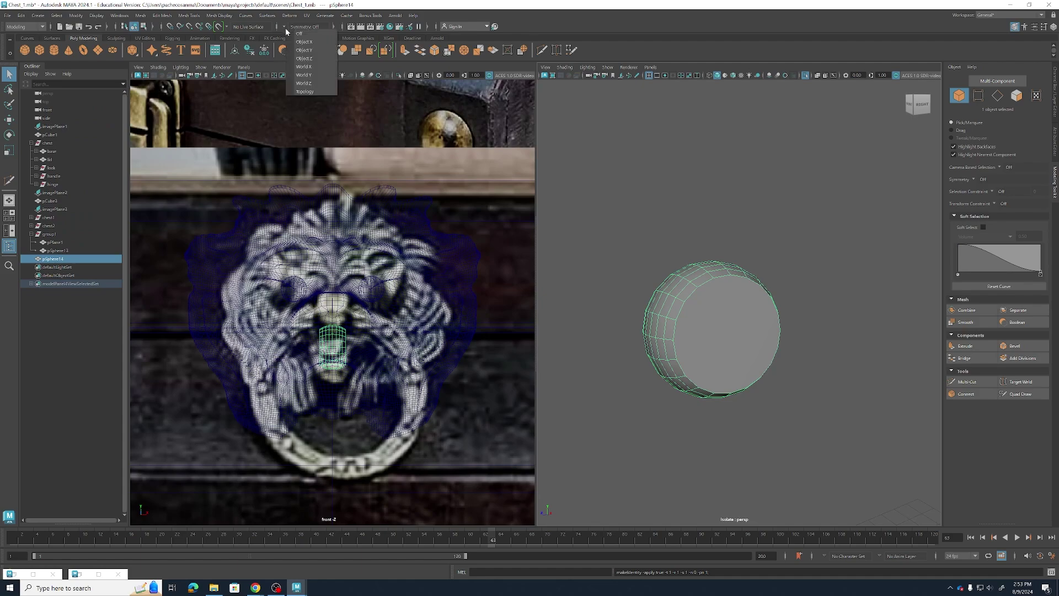
pyautogui.click(305, 41)
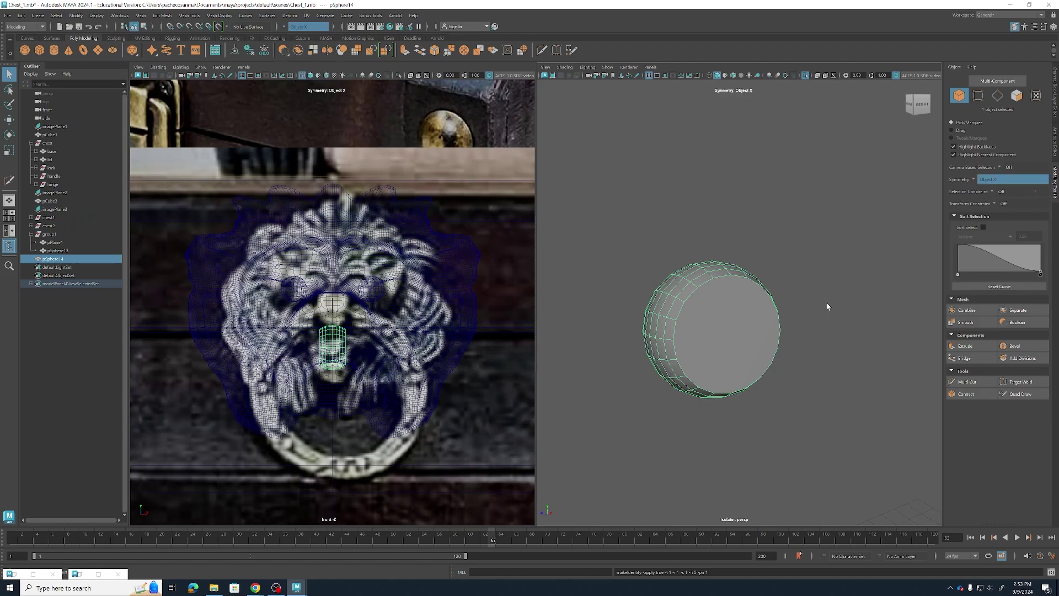
# Split the band's cap faces with vertical and horizontal Multi-Cut lines crossing at their centres
pyautogui.click(542, 50)
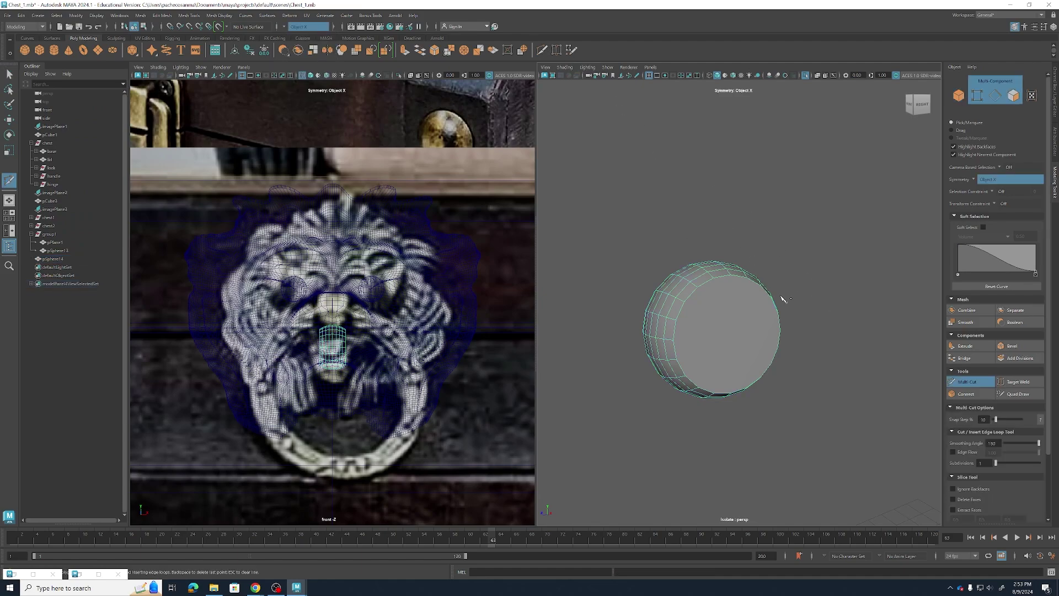
pyautogui.click(727, 276)
pyautogui.press('Return')
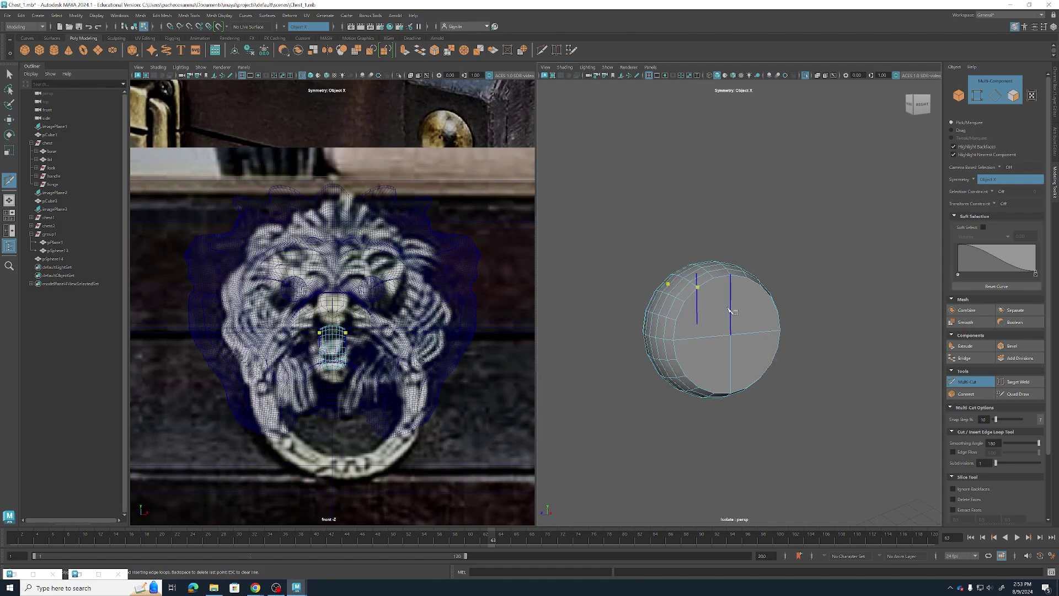
pyautogui.click(730, 335)
pyautogui.press('Escape')
# Cut additional diagonal spokes across the caps, joining lower and upper rim vertices through the centre vertex
pyautogui.click(731, 335)
pyautogui.click(677, 359)
pyautogui.rightClick(678, 408)
pyautogui.click(685, 375)
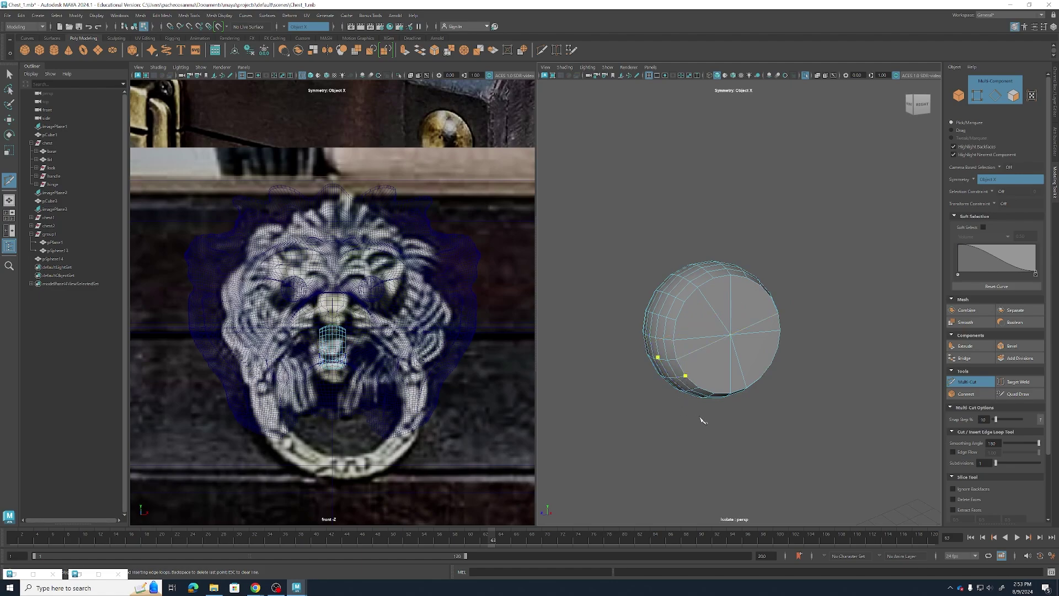
pyautogui.click(731, 335)
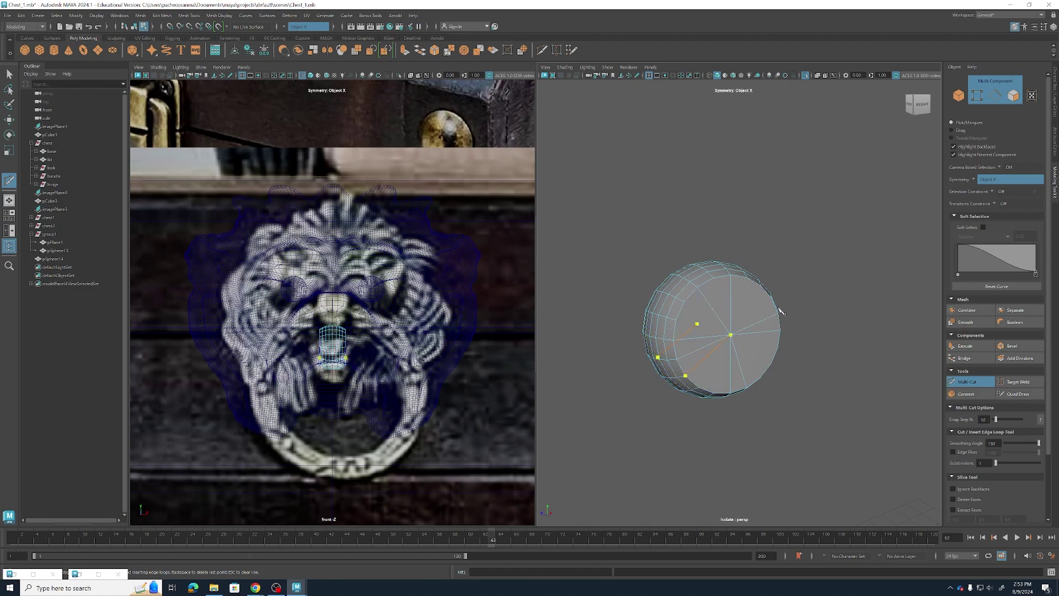
pyautogui.click(747, 277)
pyautogui.rightClick(645, 289)
# Undo the misplaced cut point and run the cut from the upper rim vertex to the cap's centre vertex
pyautogui.click(714, 278)
pyautogui.click(755, 325)
pyautogui.hotkey('ctrl', 'x')
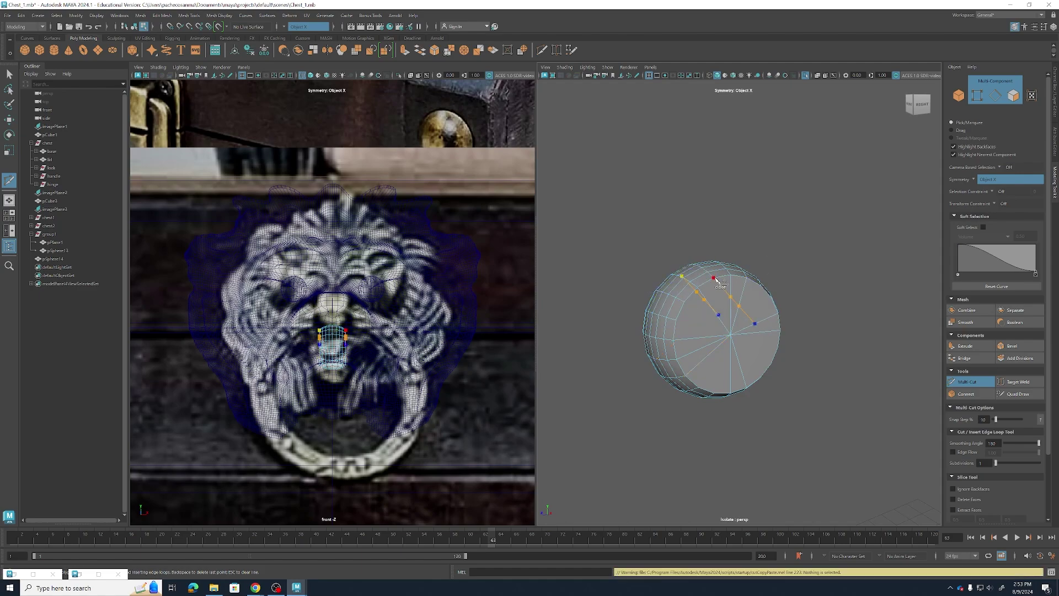
pyautogui.hotkey('ctrl', 'z')
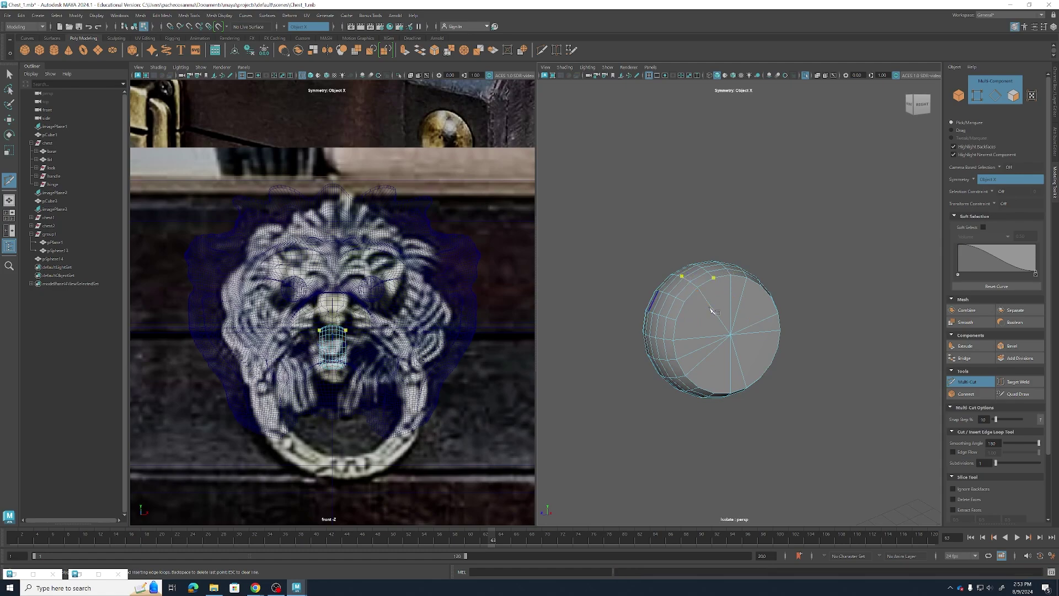
pyautogui.click(731, 334)
pyautogui.press('Escape')
# Cut the spokes running from the cap's upper-right rim vertices through the centre to the lower-left rim
pyautogui.click(760, 285)
pyautogui.click(731, 335)
pyautogui.click(714, 393)
pyautogui.press('Escape')
pyautogui.click(699, 388)
pyautogui.click(730, 335)
pyautogui.click(772, 294)
pyautogui.moveTo(776, 326)
pyautogui.keyDown('alt'); pyautogui.mouseDown()
pyautogui.moveTo(753, 328)
pyautogui.moveTo(764, 317)
pyautogui.mouseUp(); pyautogui.keyUp('alt')
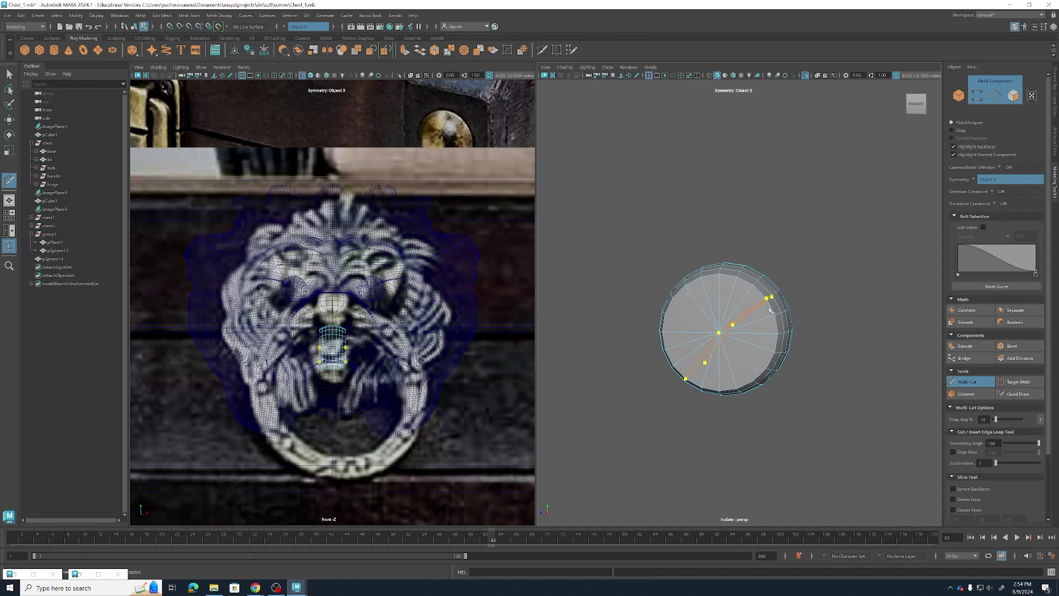
pyautogui.rightClick(713, 368)
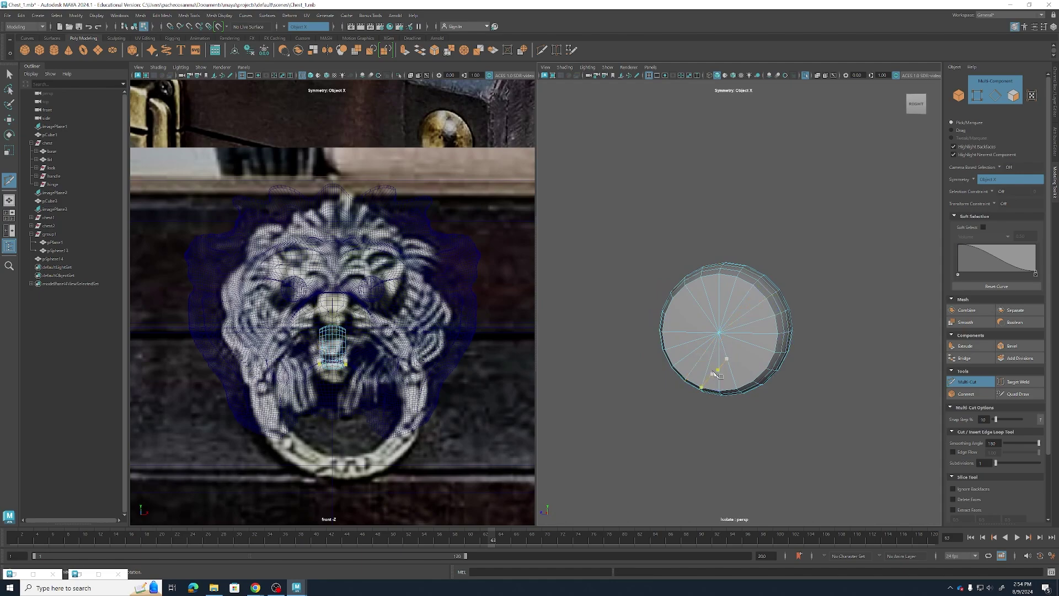
# Add the remaining cap spokes through the centre vertex toward the lower-right and upper-left rim vertices
pyautogui.click(772, 356)
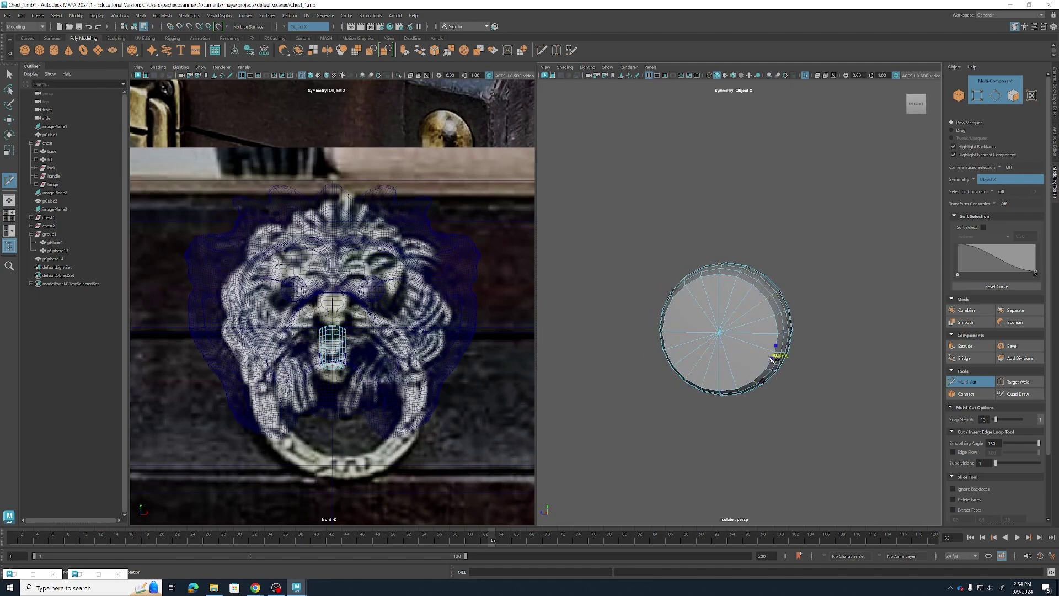
pyautogui.click(720, 333)
pyautogui.click(757, 378)
pyautogui.press('Return')
pyautogui.click(679, 286)
pyautogui.click(719, 332)
pyautogui.click(665, 318)
pyautogui.press('Return')
# Leave isolation to show the whole chest and return the mouth band to object selection
pyautogui.keyDown('alt'); pyautogui.moveTo(747, 374); pyautogui.dragTo(745, 396); pyautogui.keyUp('alt')
pyautogui.hotkey('ctrl', '1')
pyautogui.scroll(-2, 785, 381)
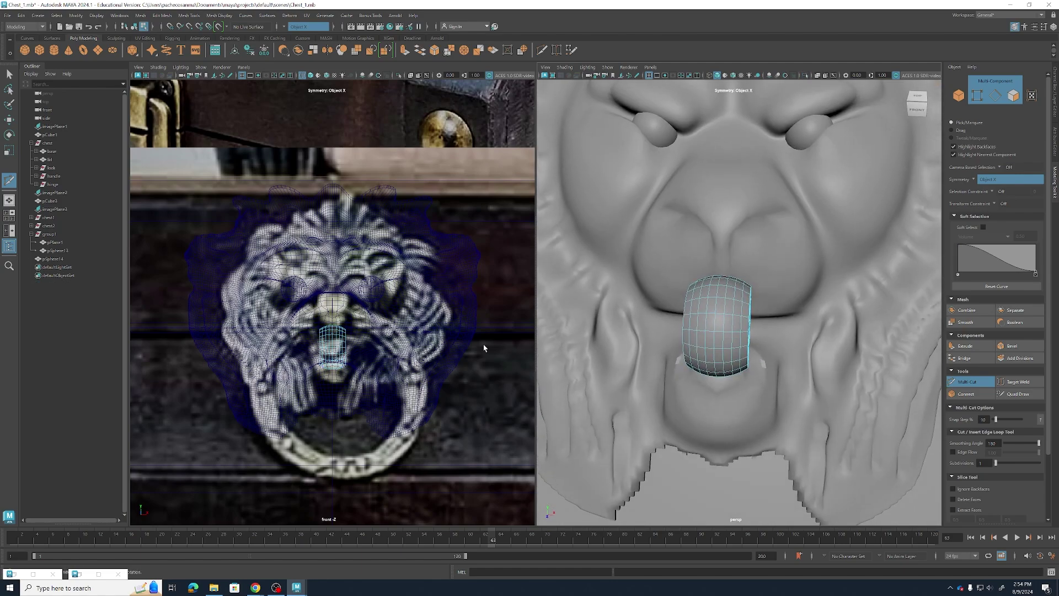
pyautogui.scroll(-5, 833, 280)
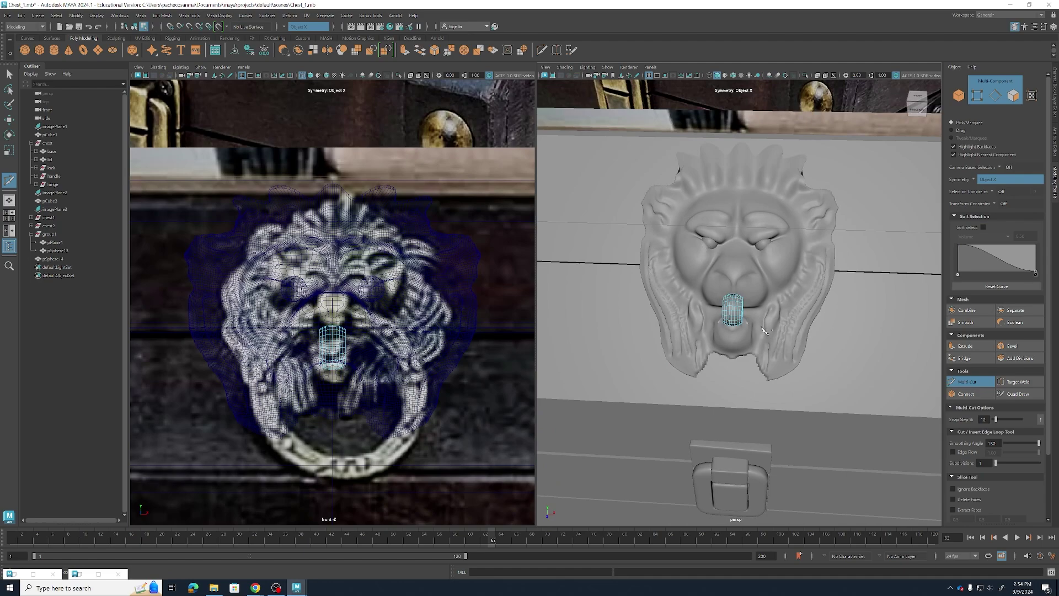
pyautogui.press('q')
pyautogui.moveTo(734, 310); pyautogui.dragTo(773, 299, button='right')
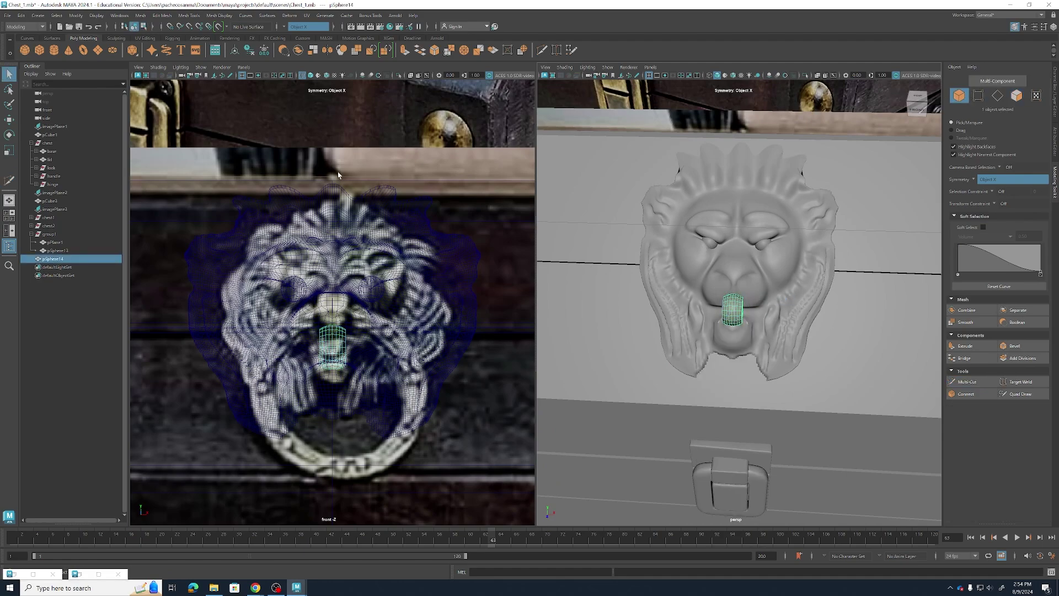
# Create a polygon torus for the ring and move it up to the lion's mouth
pyautogui.click(84, 50)
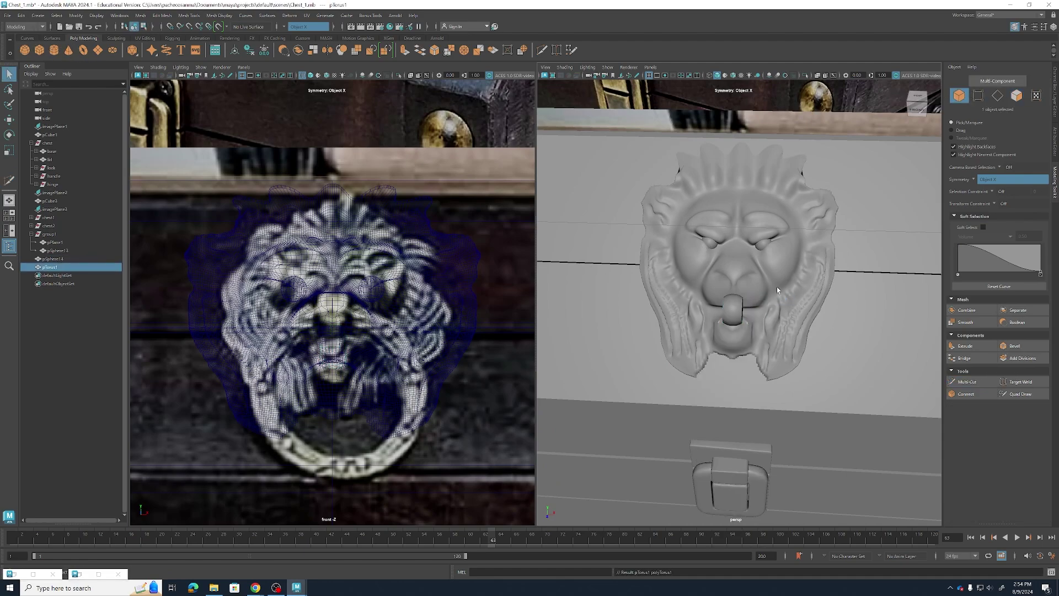
pyautogui.scroll(-4, 777, 290)
pyautogui.keyDown('alt'); pyautogui.moveTo(792, 388); pyautogui.dragTo(716, 292); pyautogui.keyUp('alt')
pyautogui.press('w')
pyautogui.scroll(-4, 768, 384)
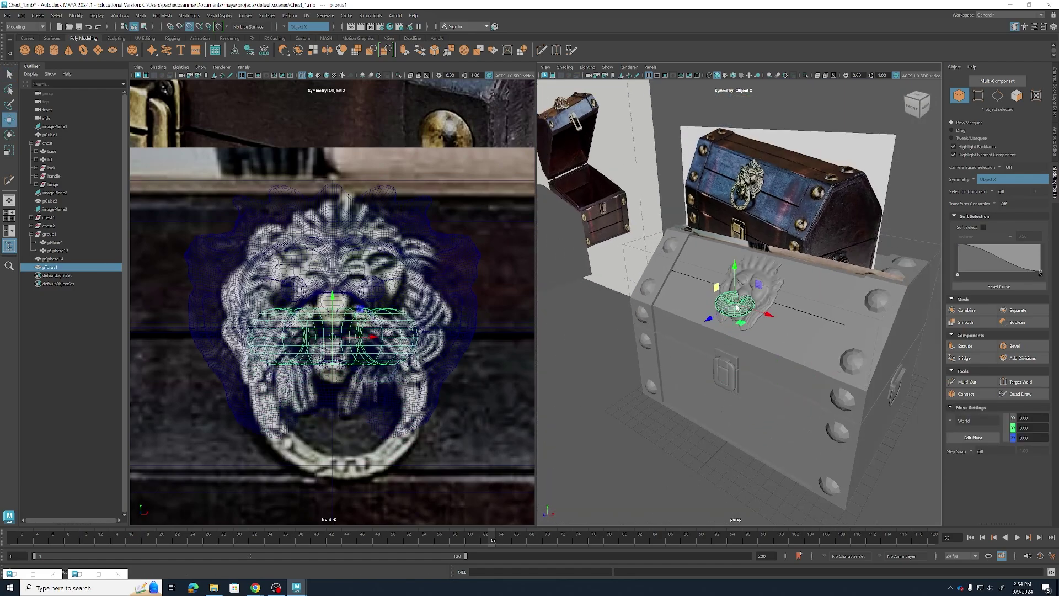
pyautogui.scroll(3, 728, 309)
pyautogui.keyDown('alt'); pyautogui.moveTo(739, 331); pyautogui.dragTo(755, 328); pyautogui.keyUp('alt')
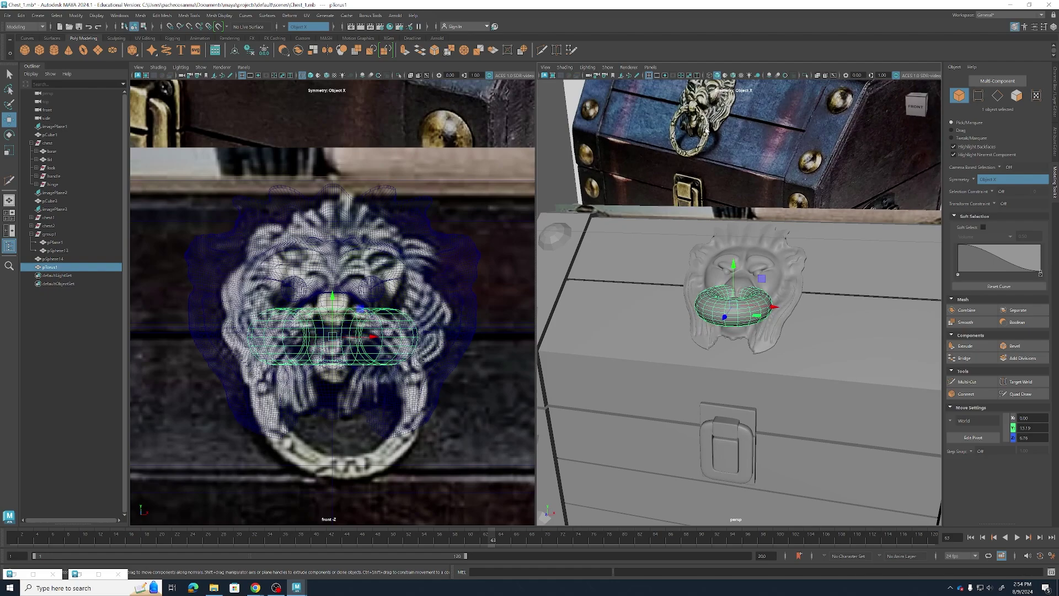
# Rotate the torus about X to match the lid's slope and lower it in front of the lion's mouth
pyautogui.press('e')
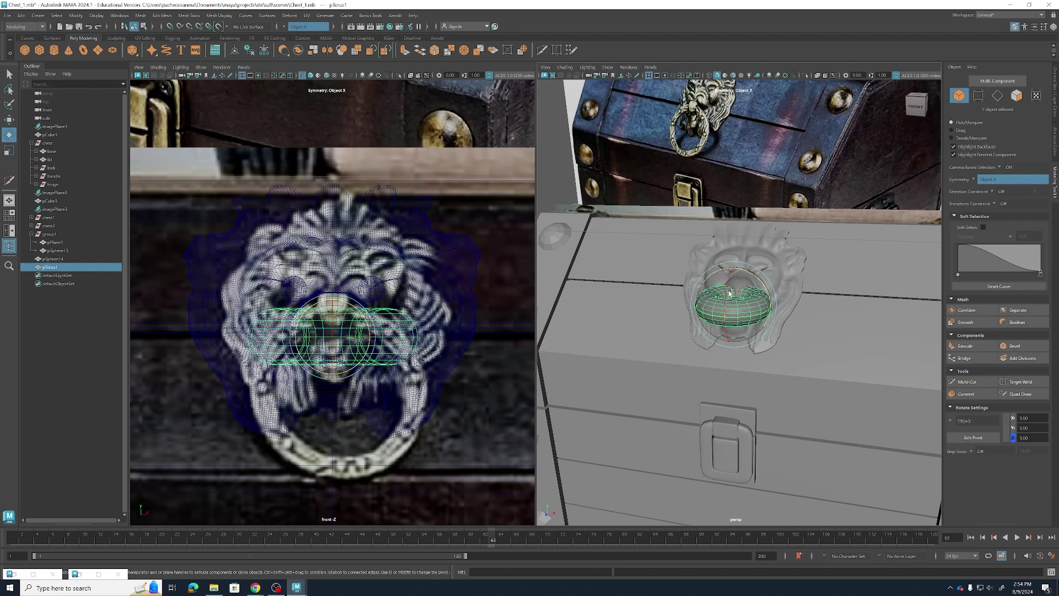
pyautogui.moveTo(733, 312); pyautogui.dragTo(793, 342)
pyautogui.press('w')
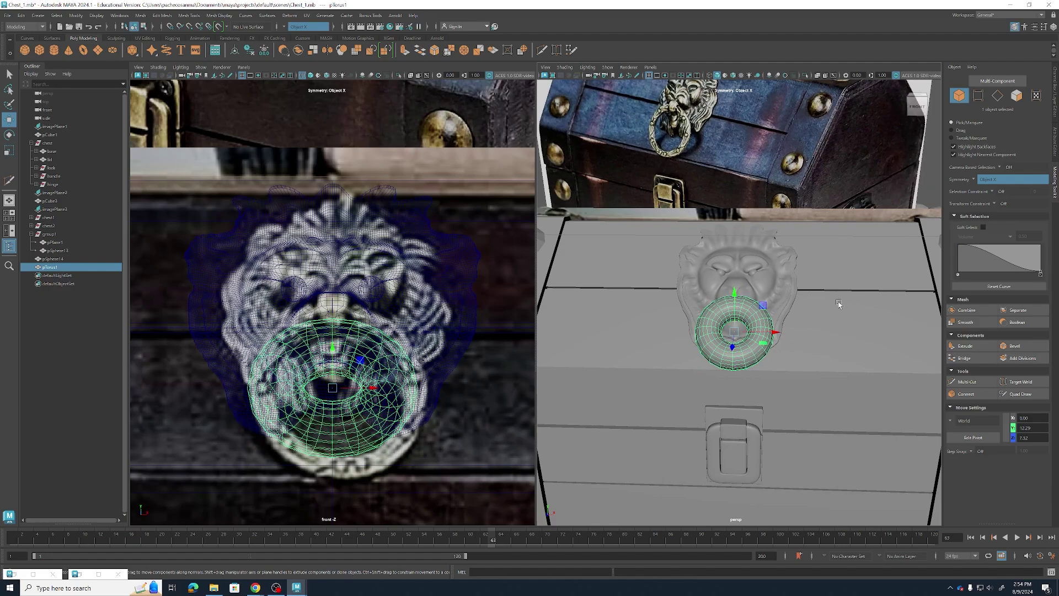
# Open the torus's creation inputs and set its radius to 1.5
pyautogui.click(1055, 89)
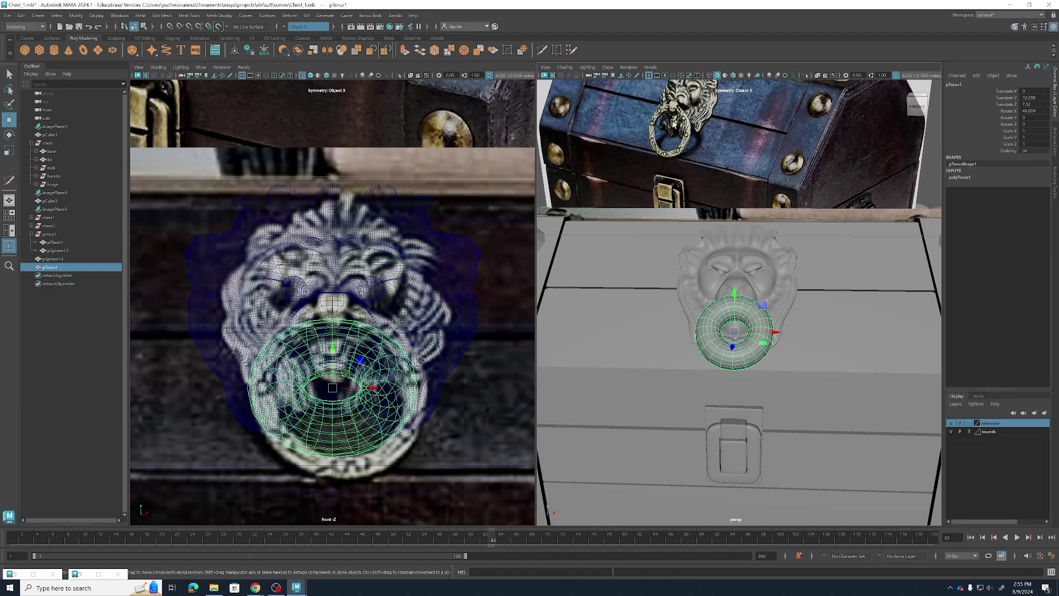
pyautogui.click(981, 177)
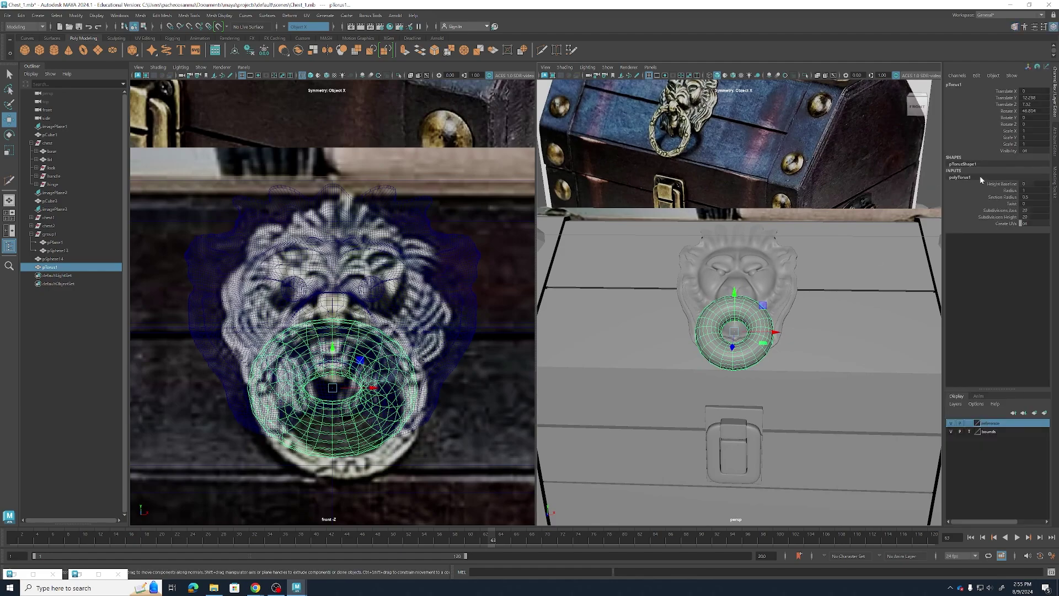
pyautogui.click(1028, 191)
pyautogui.moveTo(1027, 191)
pyautogui.keyDown('ctrl'); pyautogui.mouseDown()
pyautogui.moveTo(1056, 191)
pyautogui.moveTo(1021, 191)
pyautogui.mouseUp(); pyautogui.keyUp('ctrl')
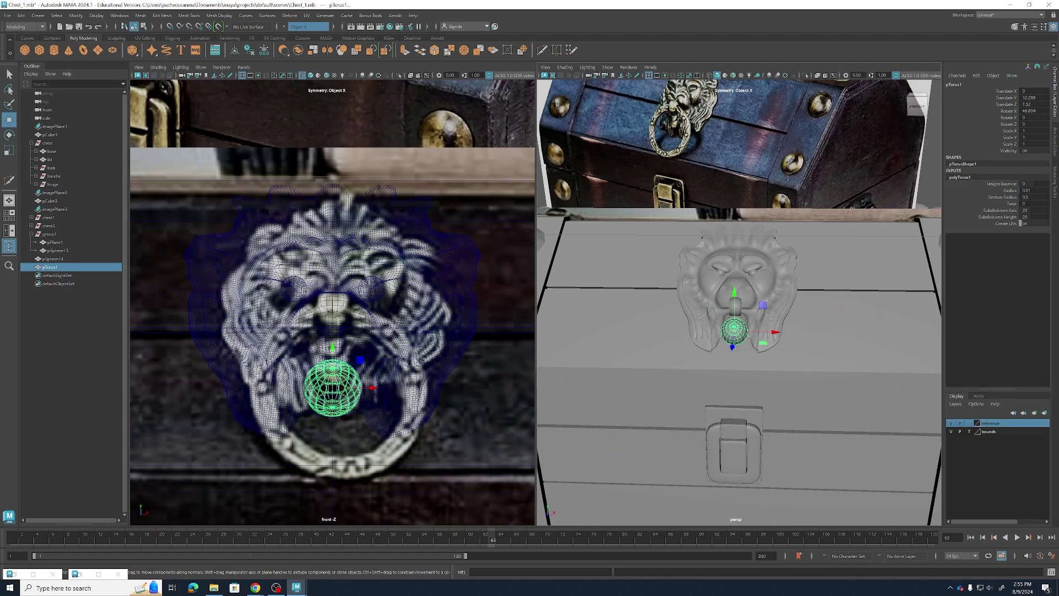
pyautogui.click(1028, 191)
pyautogui.write('1')
pyautogui.press('Return')
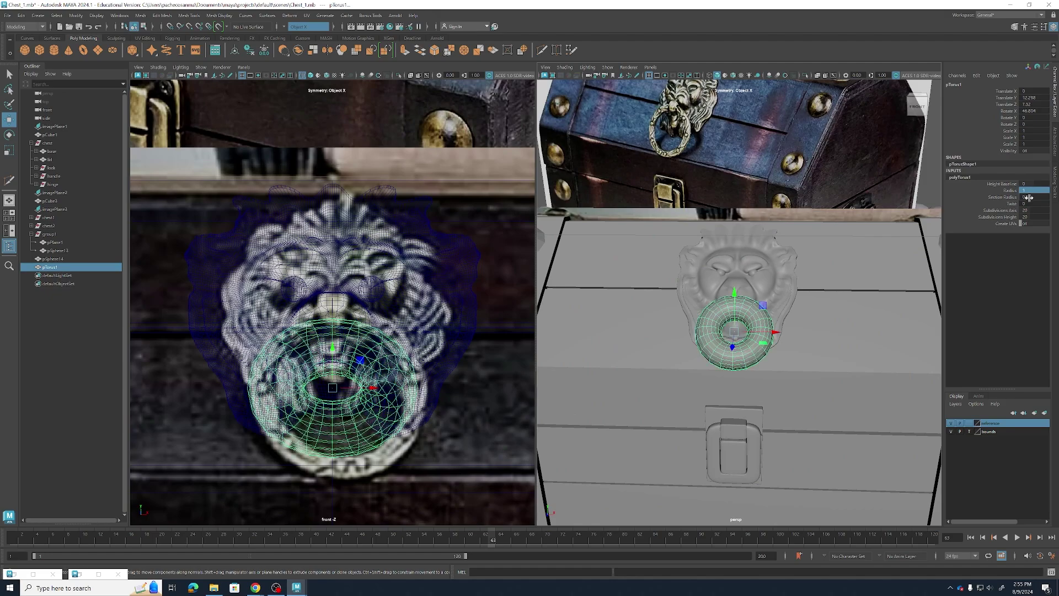
pyautogui.click(1023, 191)
pyautogui.write('1.5')
pyautogui.press('Return')
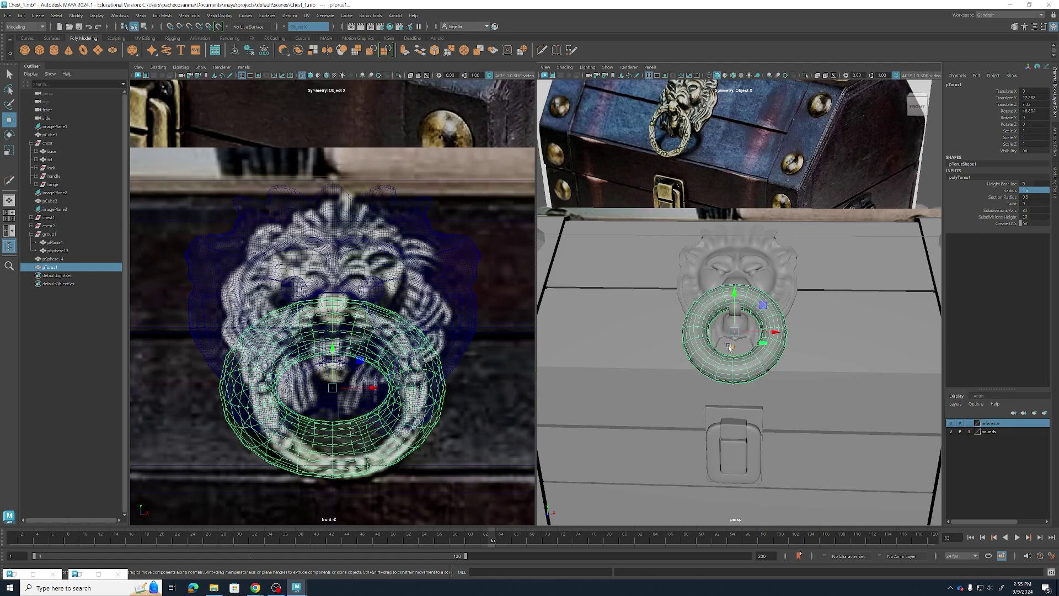
# Thin the torus into a ring with a section radius of 0.2 and turn on its smooth preview
pyautogui.keyDown('alt'); pyautogui.moveTo(731, 346); pyautogui.dragTo(692, 313); pyautogui.keyUp('alt')
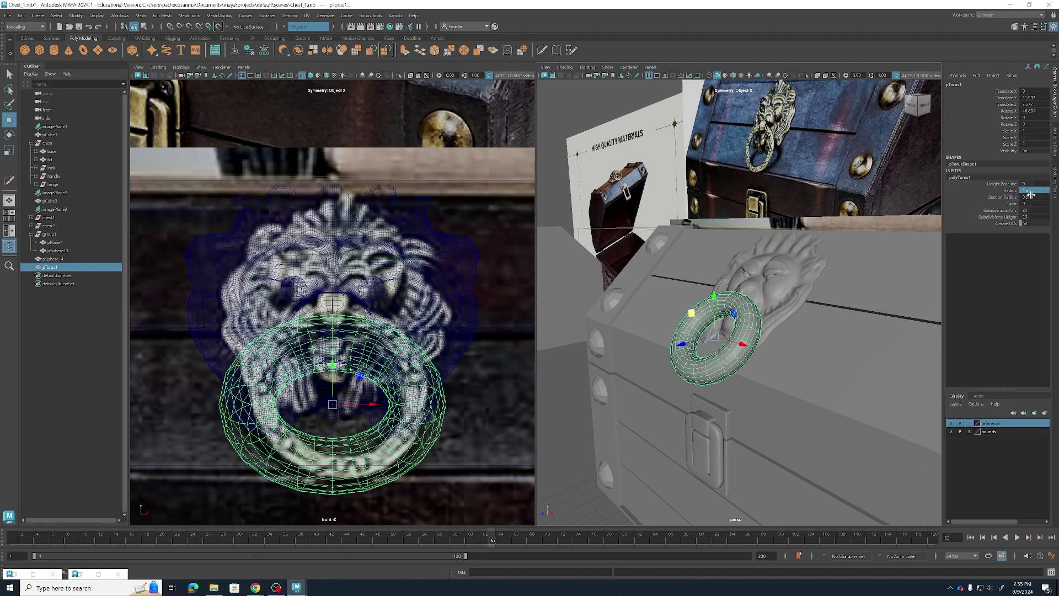
pyautogui.click(1031, 196)
pyautogui.write('0.01')
pyautogui.press('Return')
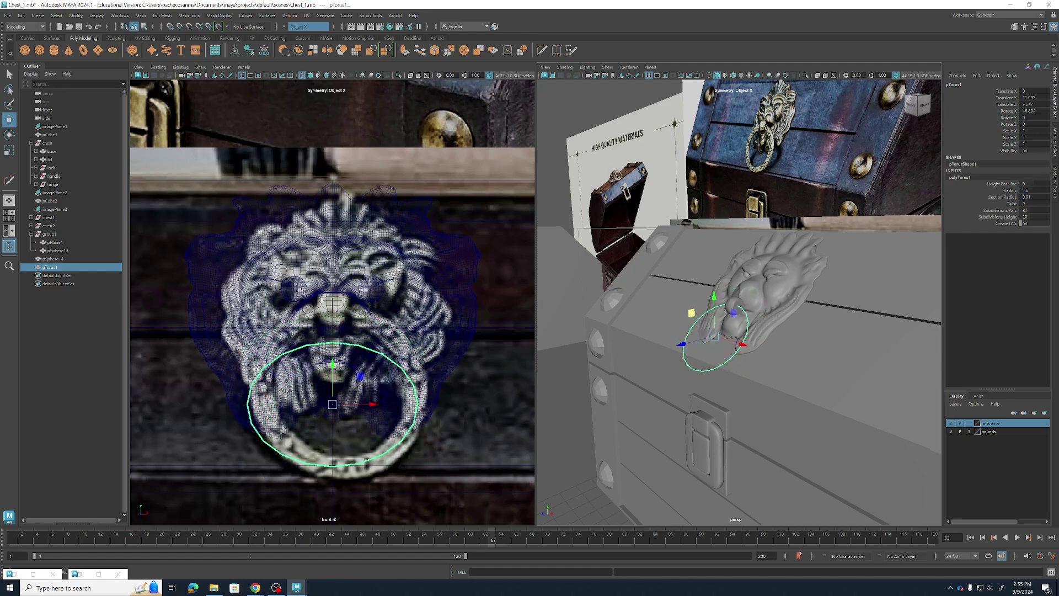
pyautogui.doubleClick(1030, 197)
pyautogui.write('0.3')
pyautogui.press('Return')
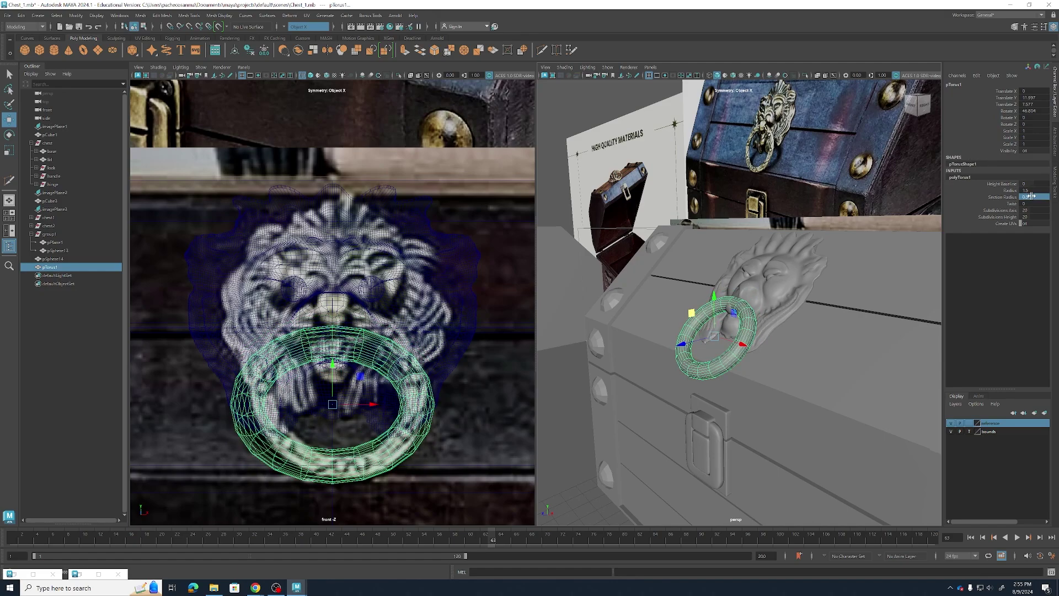
pyautogui.press('2')
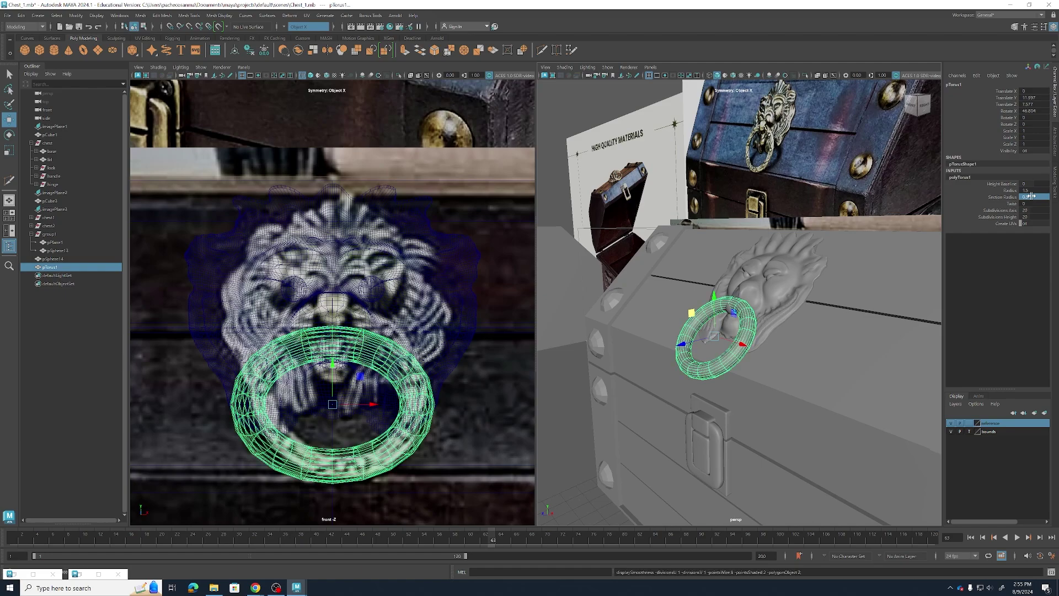
pyautogui.doubleClick(1031, 196)
pyautogui.press('Return')
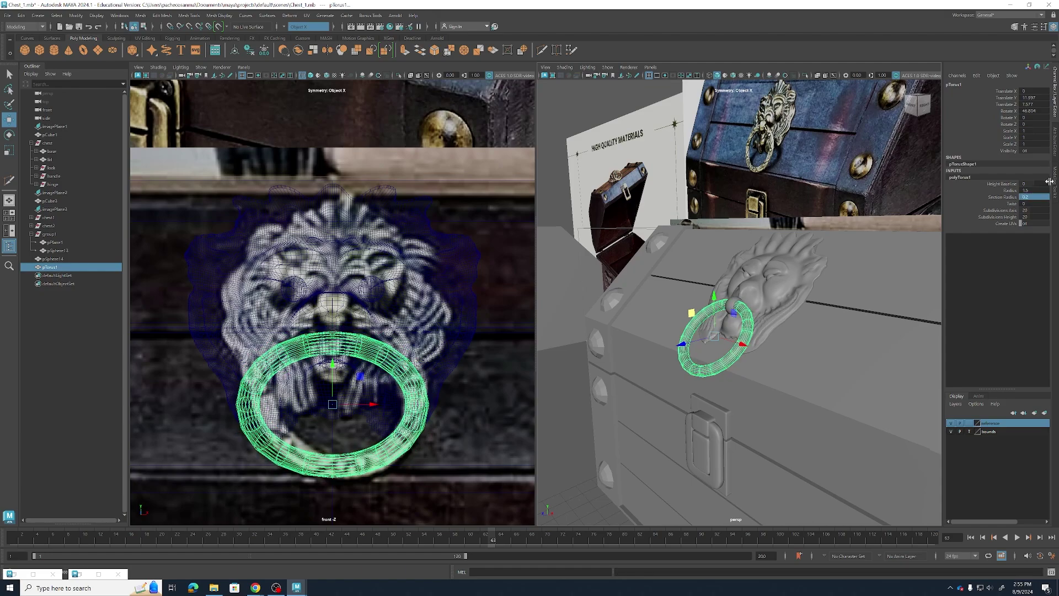
# Adjust the ring's position so that its upper edge passes through the lion's mouth band
pyautogui.keyDown('alt'); pyautogui.moveTo(704, 352); pyautogui.dragTo(760, 286); pyautogui.keyUp('alt')
pyautogui.scroll(3, 790, 338)
pyautogui.scroll(3, 717, 338)
pyautogui.scroll(-6, 698, 327)
pyautogui.scroll(4, 760, 285)
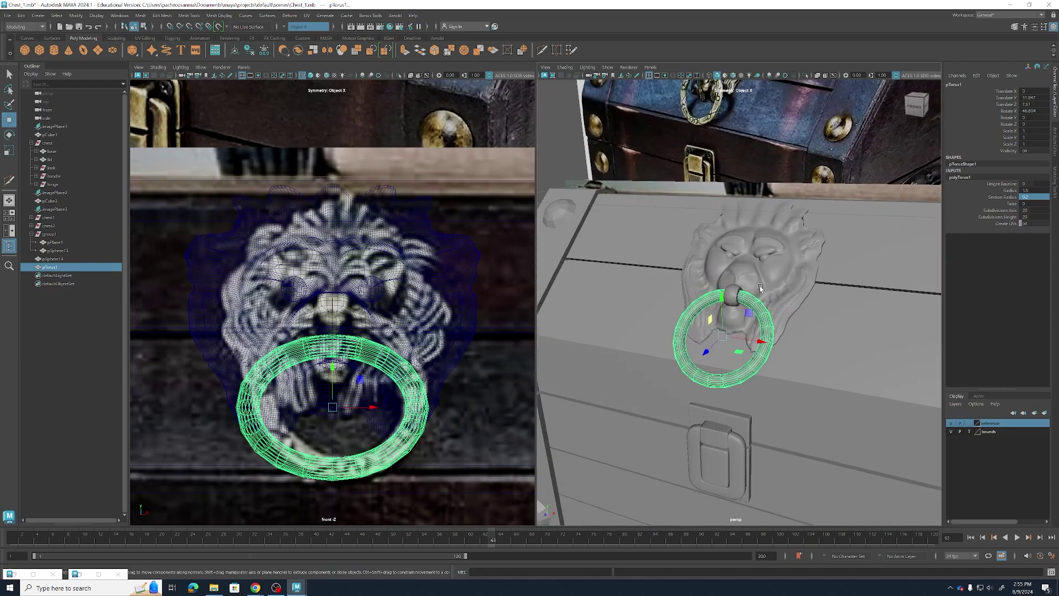
pyautogui.scroll(-2, 760, 283)
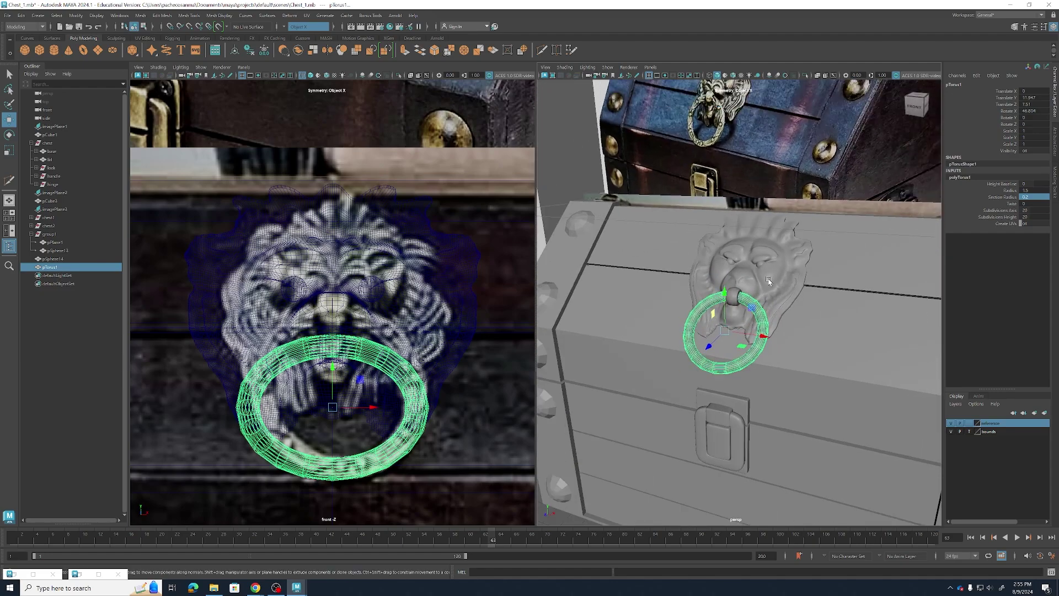
# Select the chest lid and frame it in the perspective view to check the ring against the whole chest
pyautogui.click(769, 282)
pyautogui.click(760, 311)
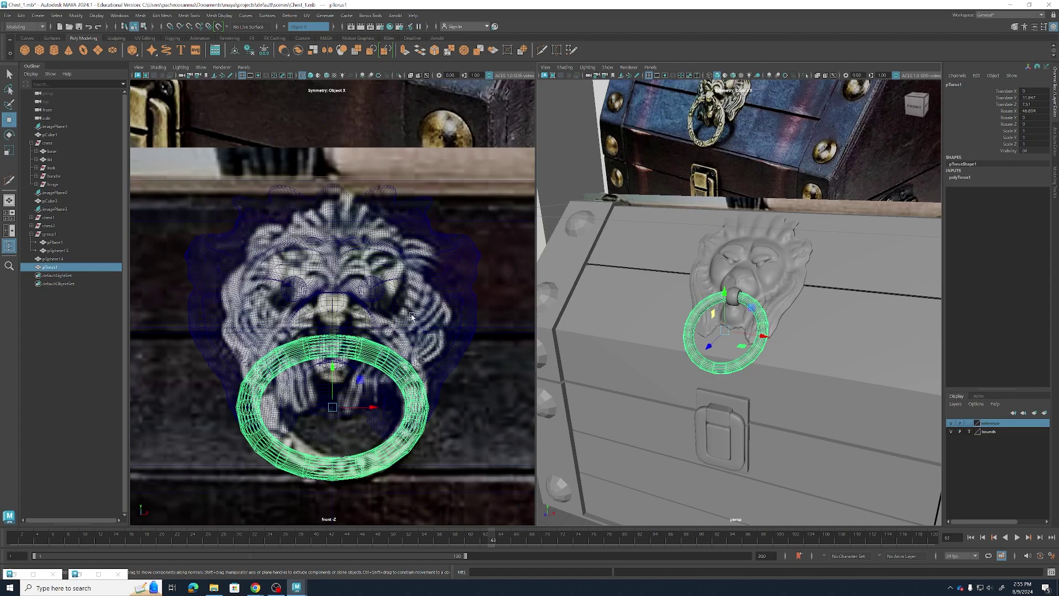
pyautogui.click(796, 342)
pyautogui.press('f')
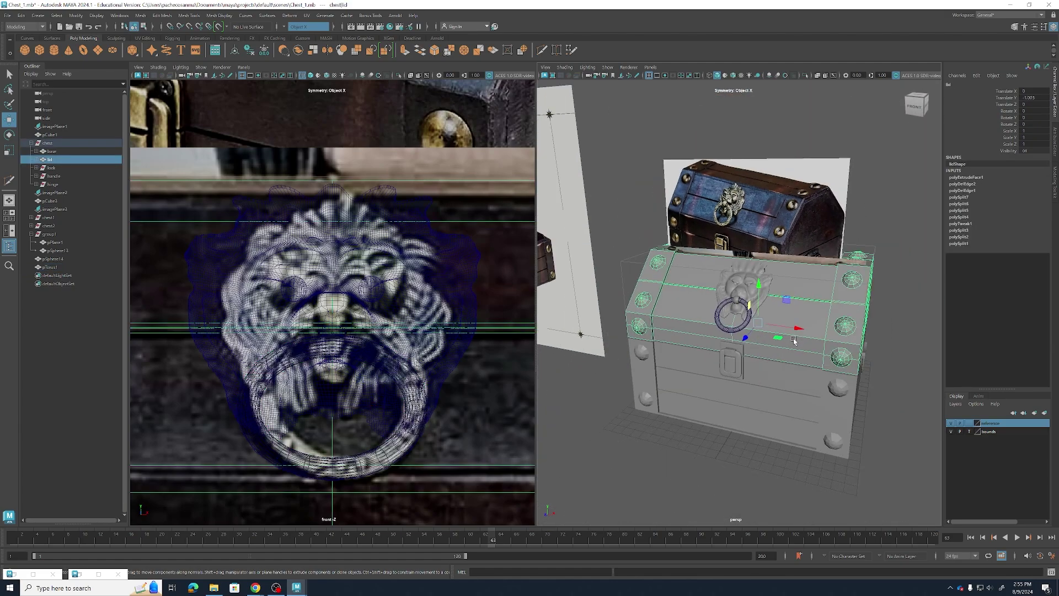